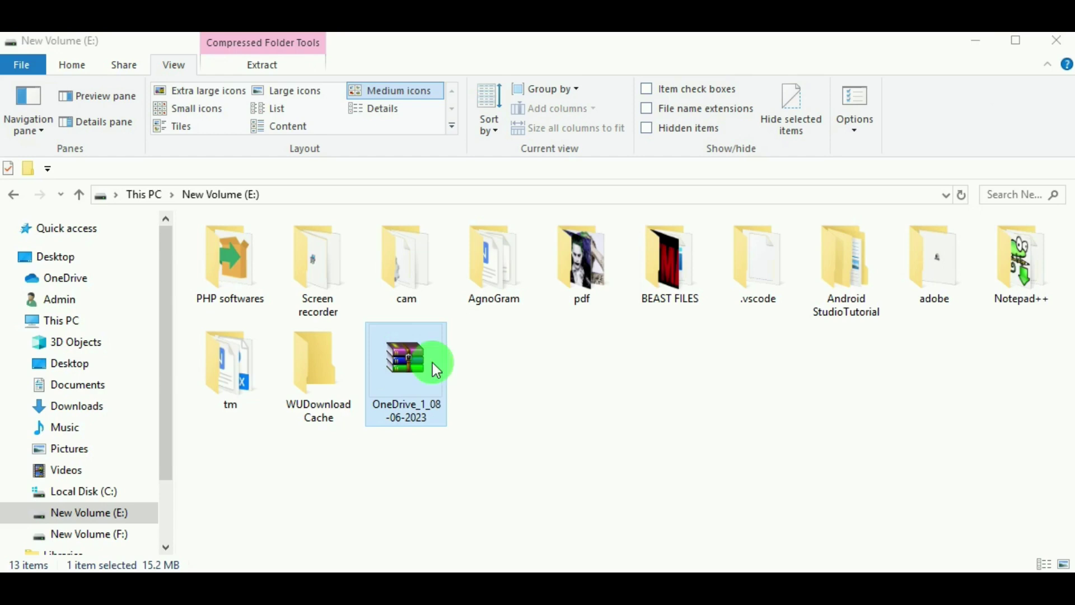
Extract the OneDrive_1_08-06-2023 zip on New Volume (E:) and open its new folder.
right_click(409, 344)
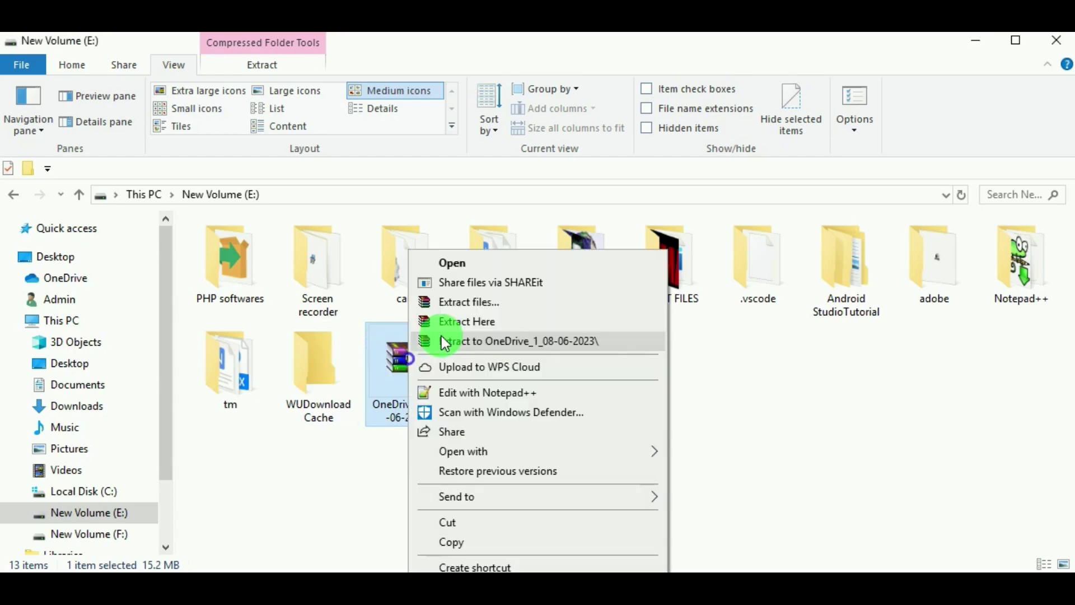
left_click(473, 310)
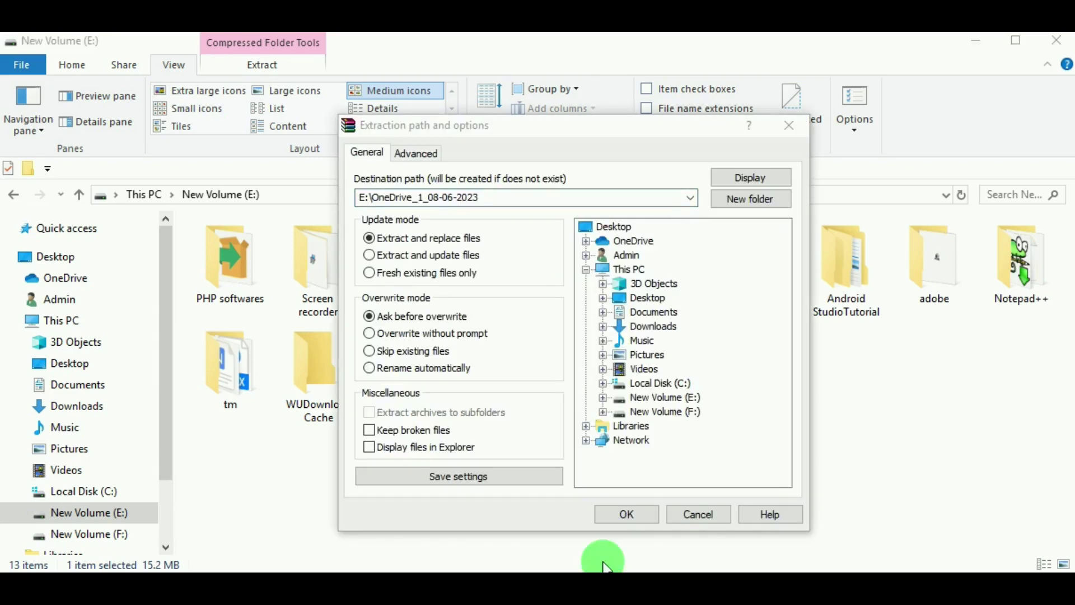
left_click(611, 515)
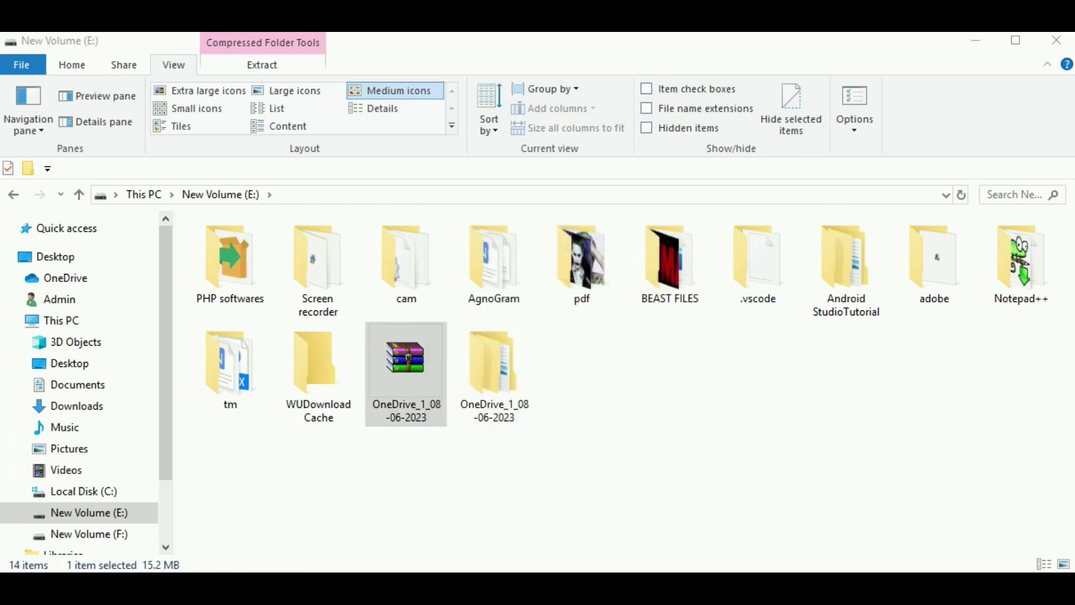
left_click(493, 367)
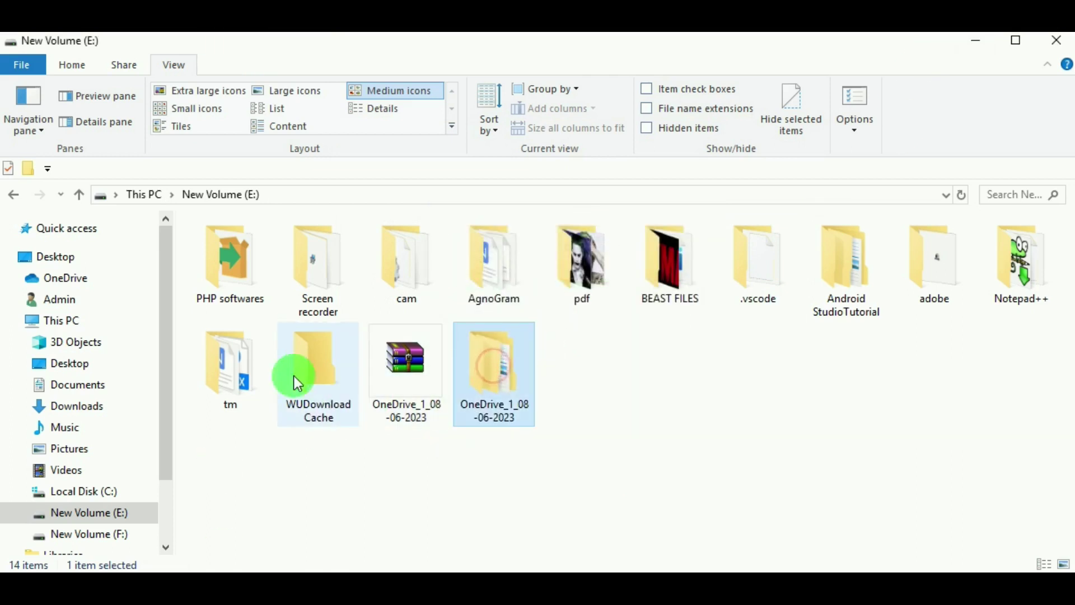
key("Return")
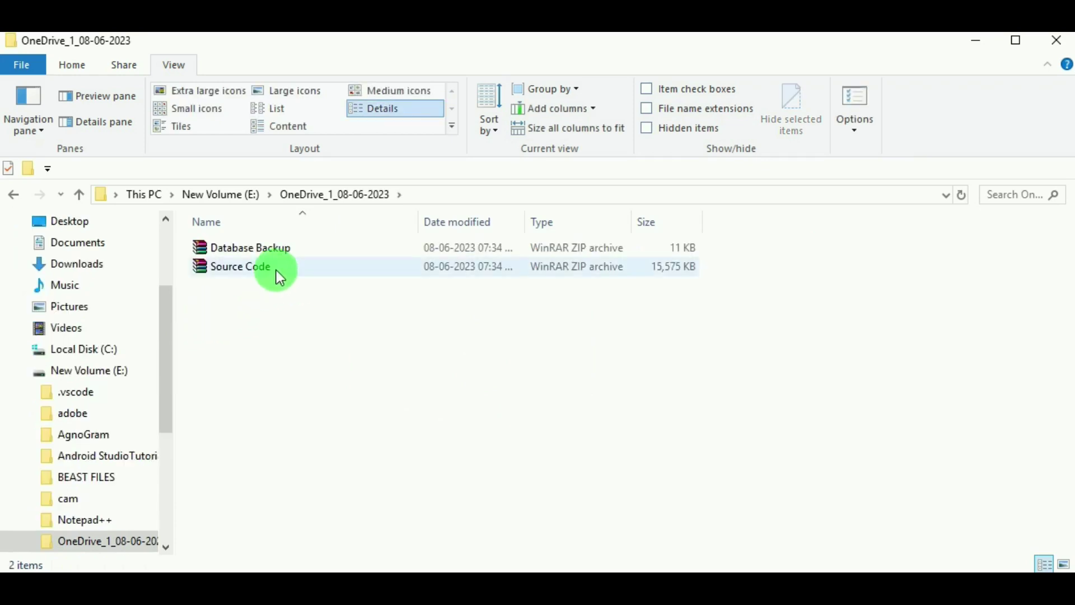
Extract Source Code.zip into the current OneDrive_1_08-06-2023 folder.
right_click(277, 270)
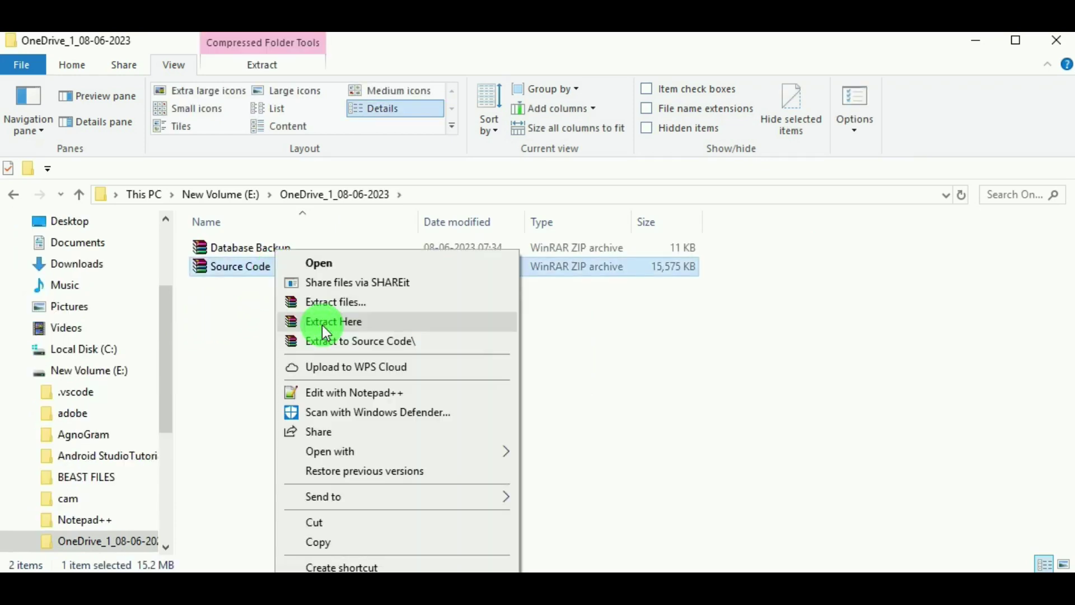
left_click(323, 326)
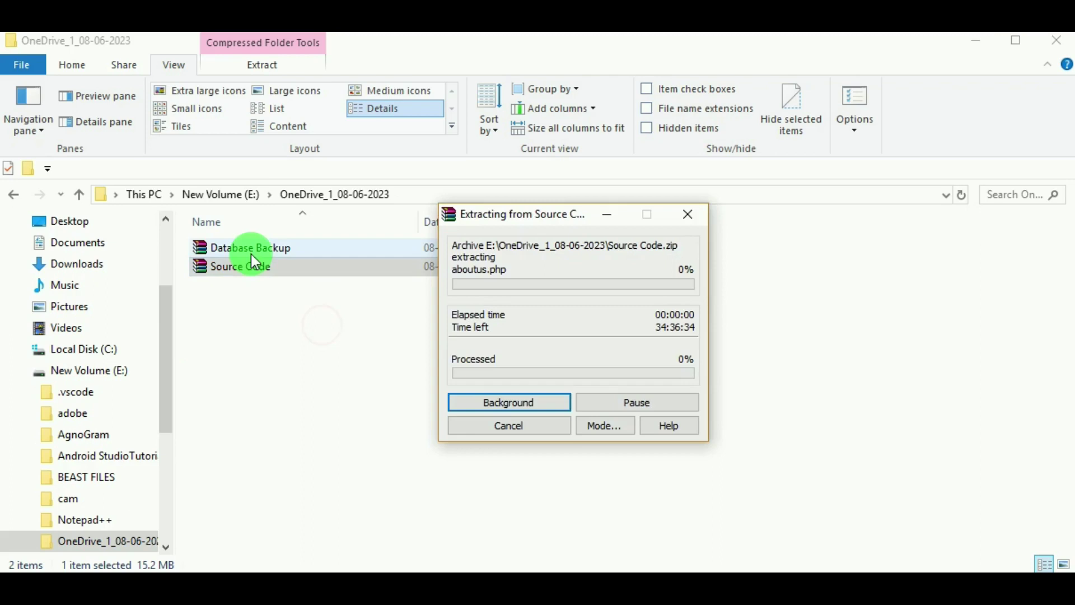
left_click(265, 249)
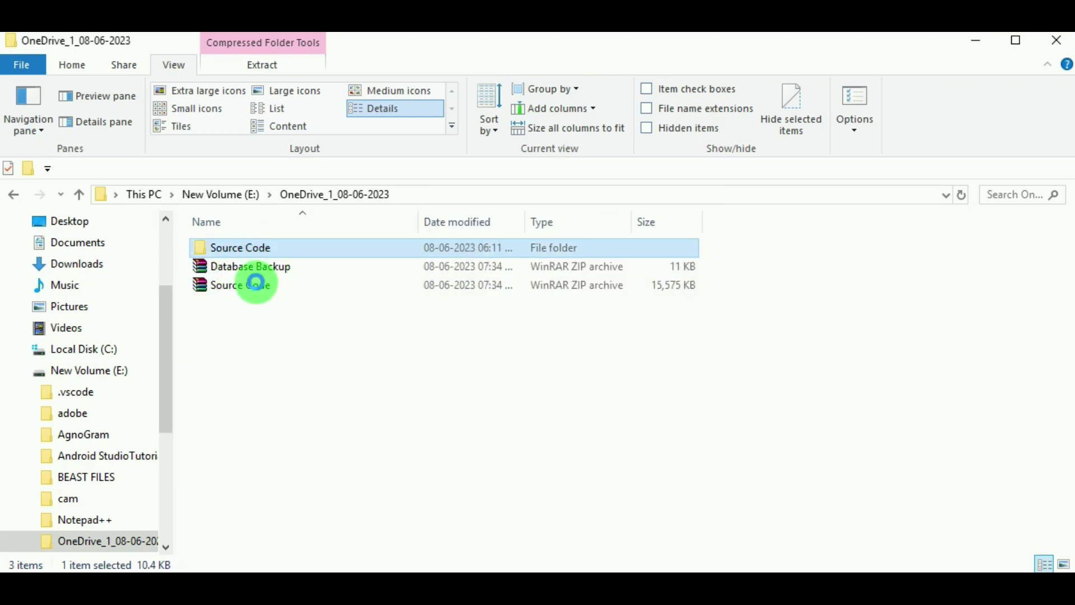
right_click(267, 247)
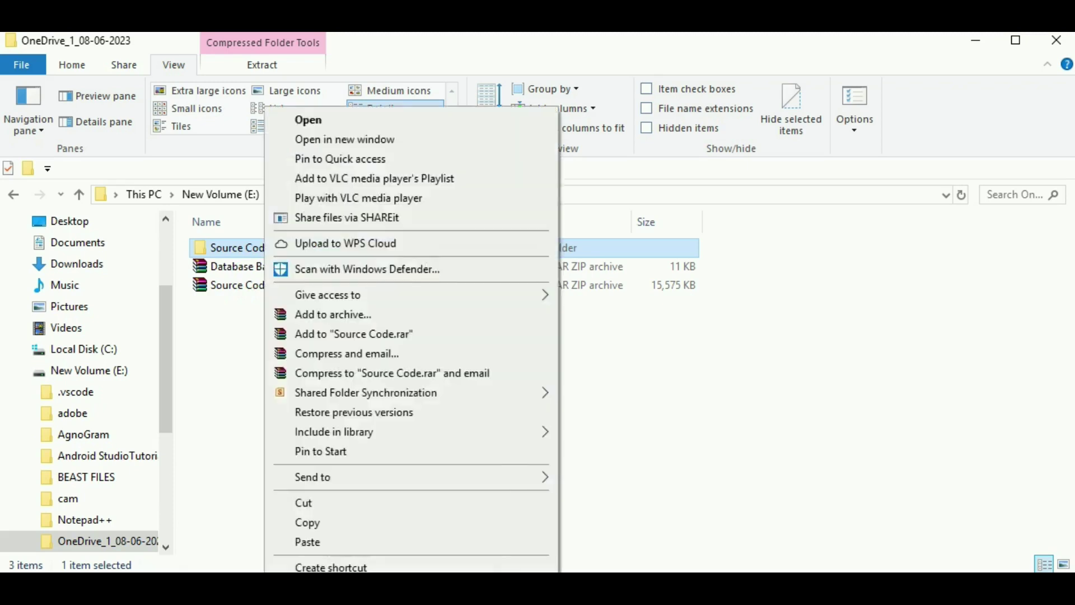
left_click(542, 481)
Extract Database Backup.zip here too, then select the new Source Code folder.
left_click(273, 269)
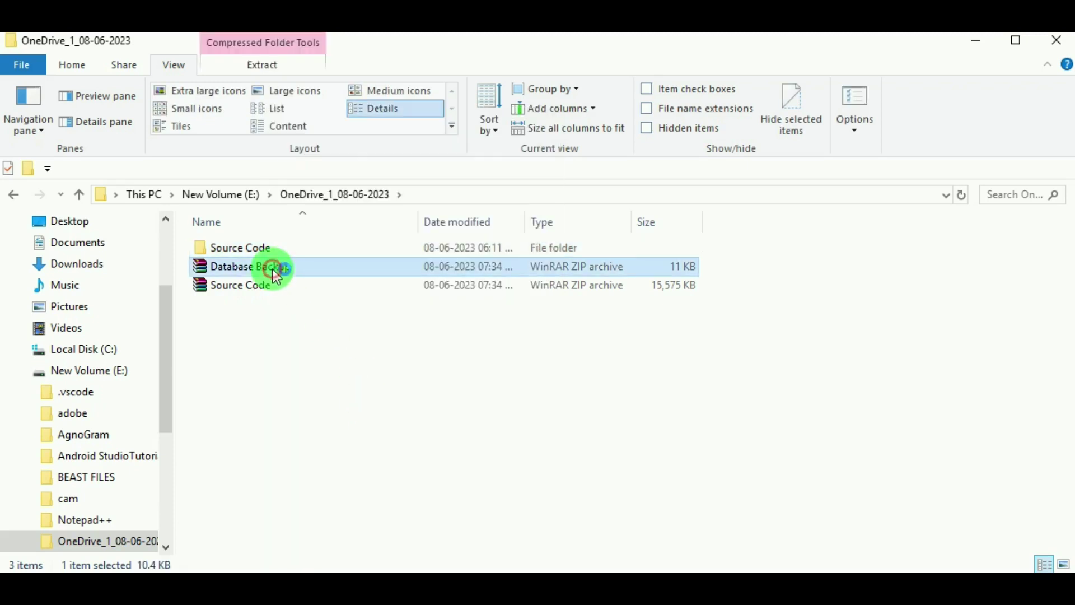
right_click(276, 274)
left_click(329, 320)
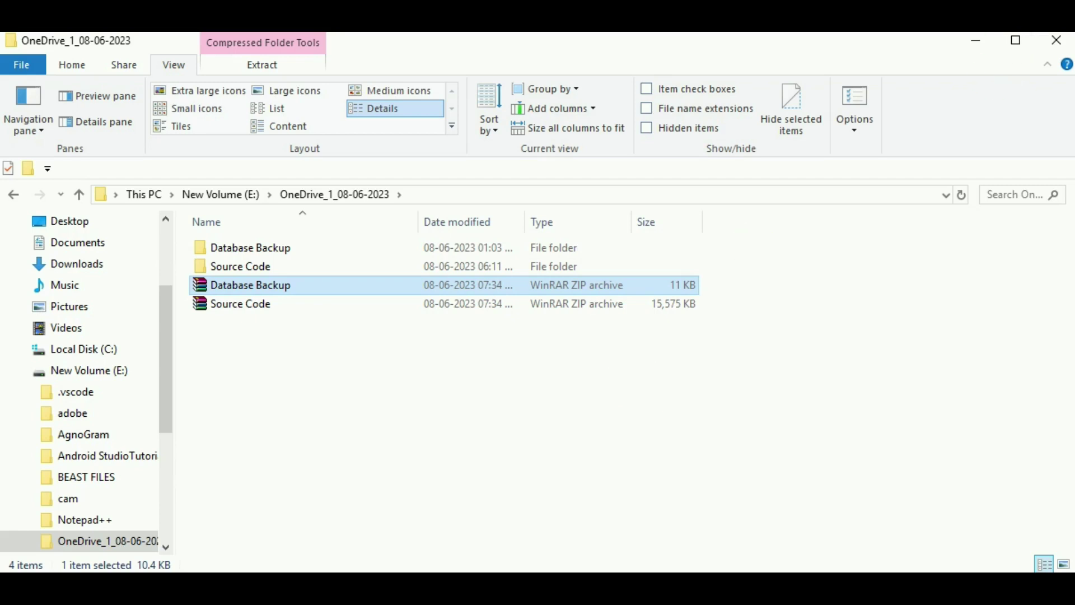
left_click(853, 123)
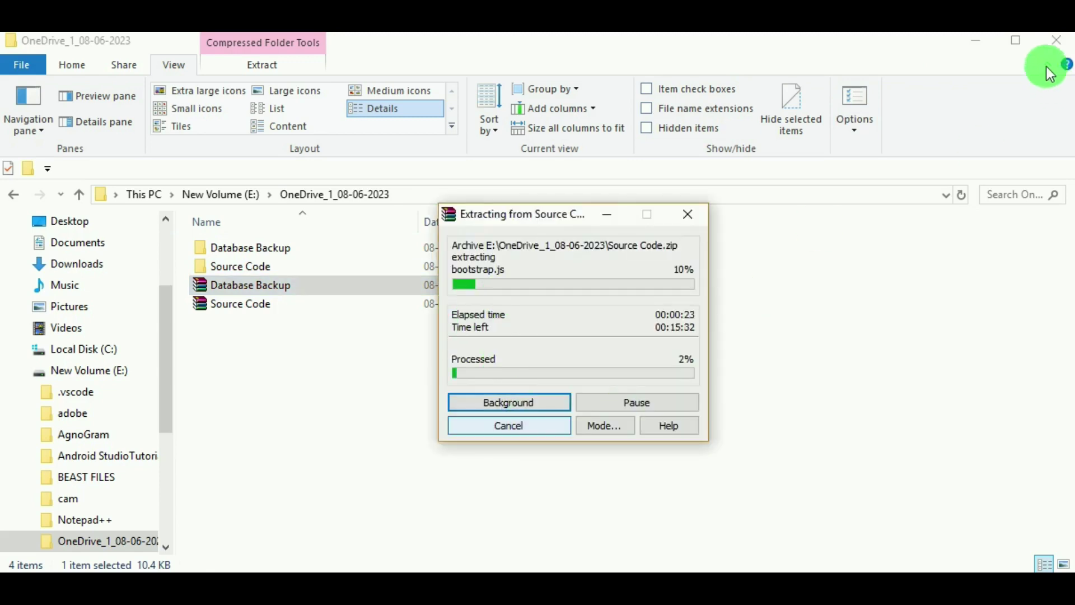
left_click(332, 275)
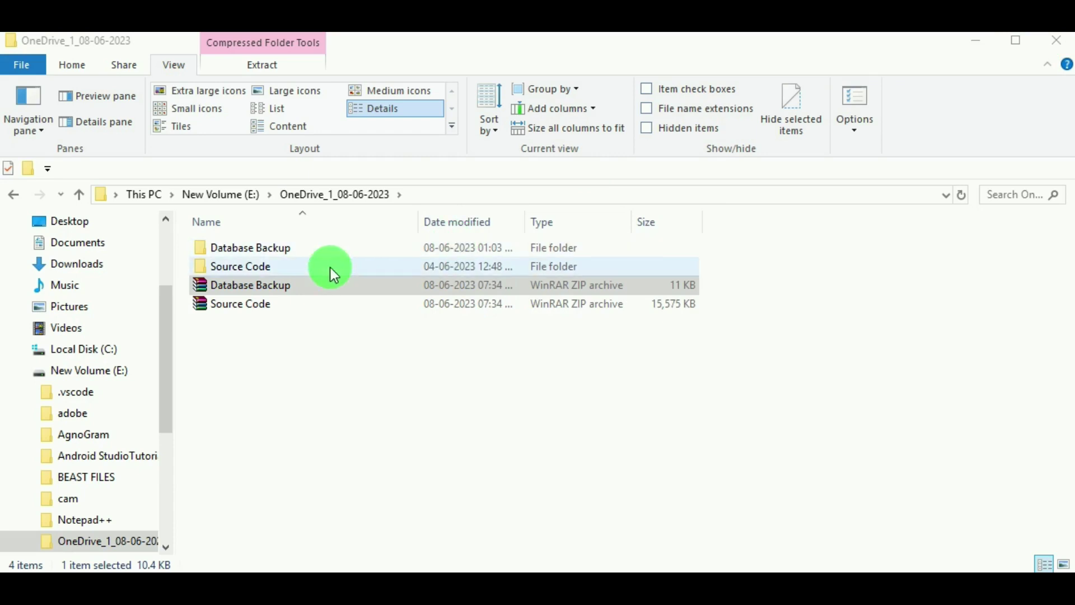
left_click(320, 268)
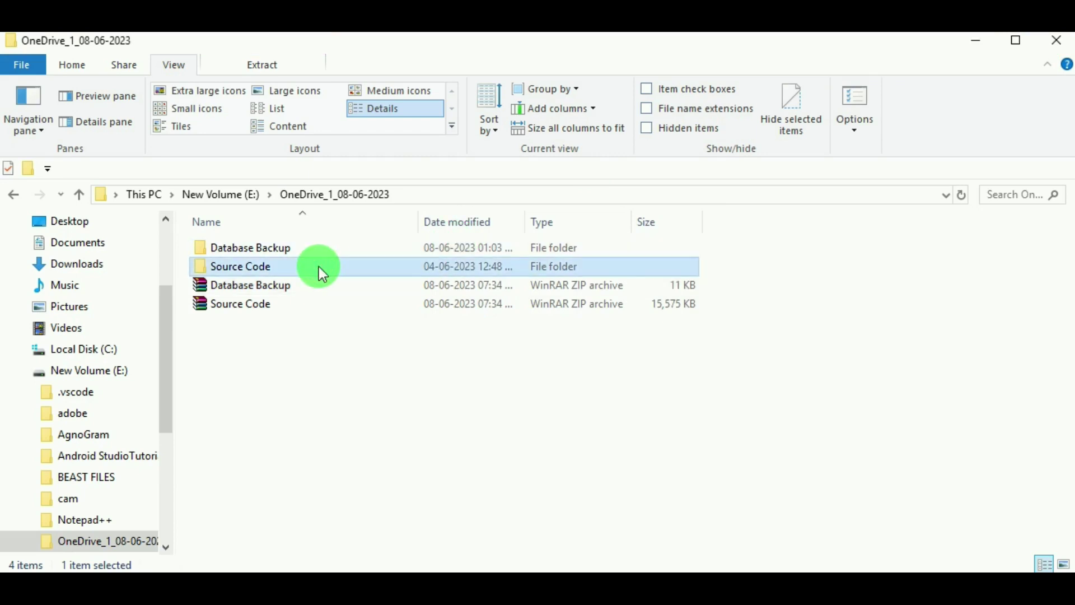
Check the contents of the extracted Source Code and Database Backup folders.
double_click(320, 268)
scroll(479, 362, "down", 7)
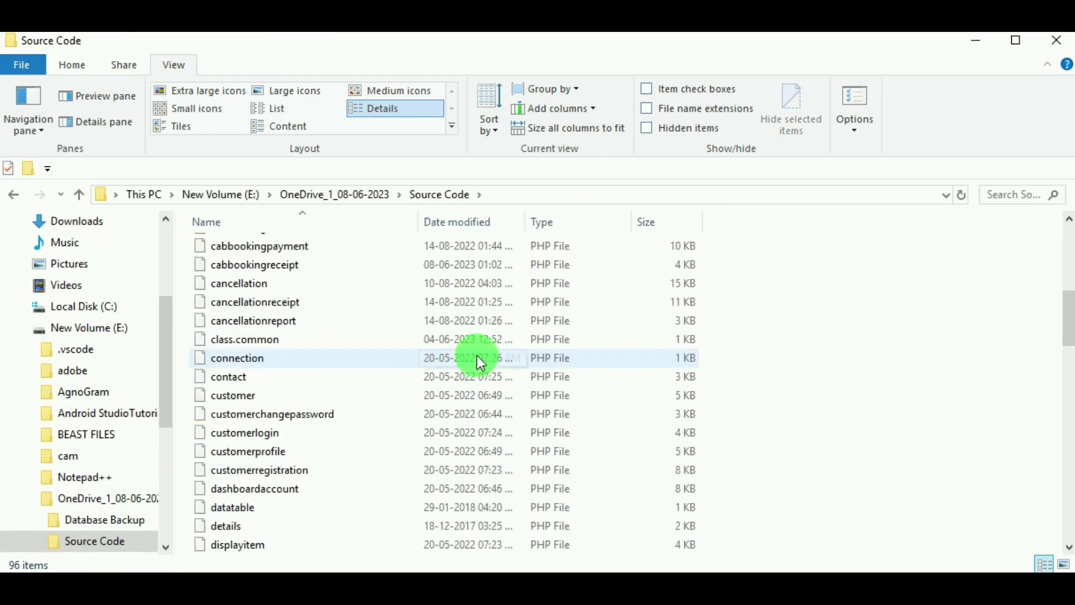
scroll(477, 356, "down", 6)
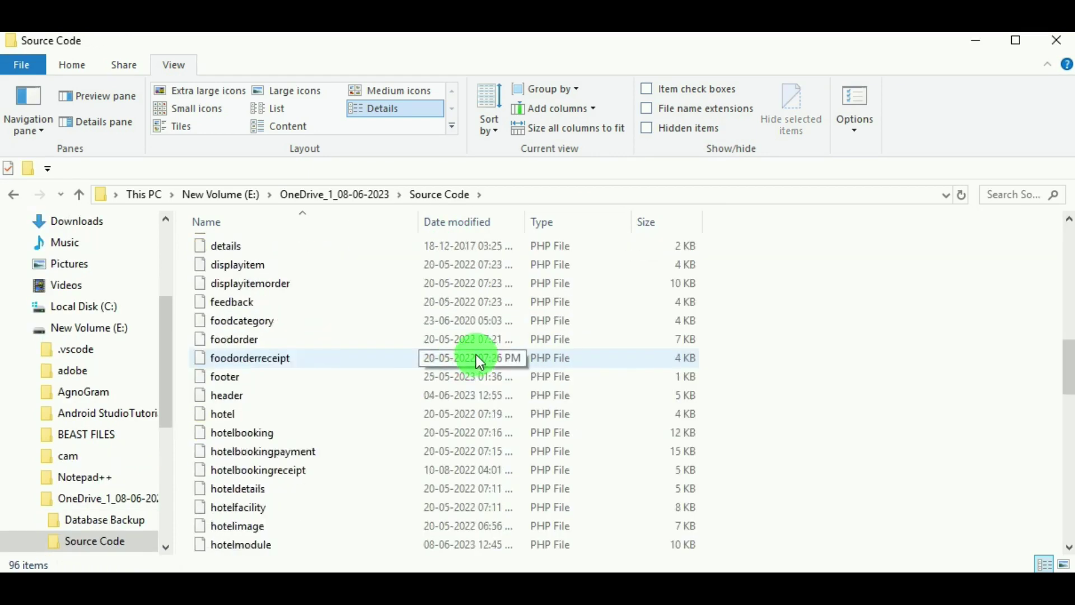
left_click(355, 195)
double_click(258, 248)
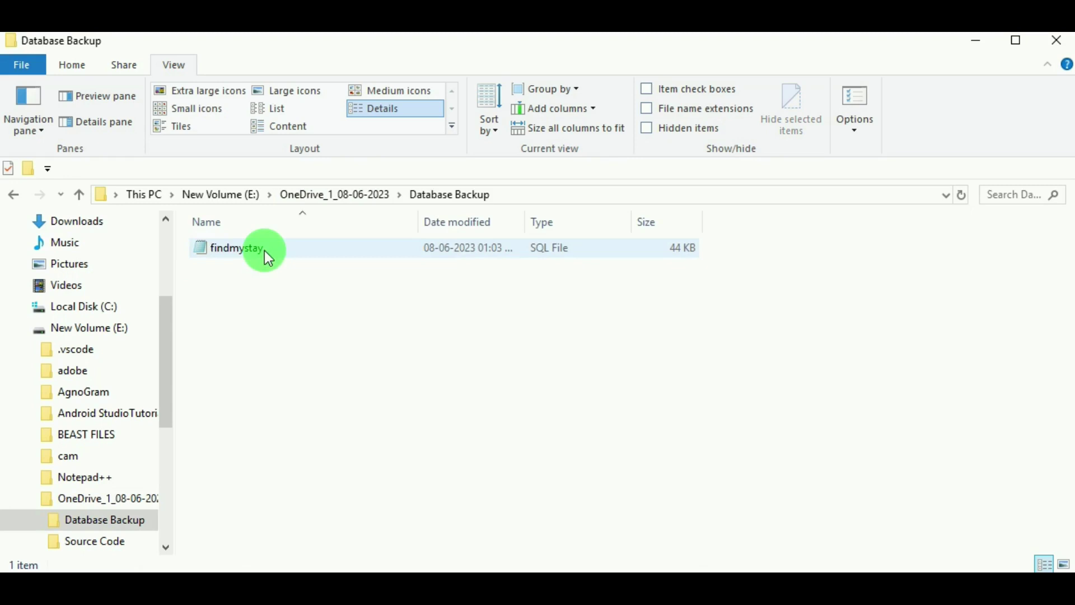
left_click(332, 205)
left_click(288, 267)
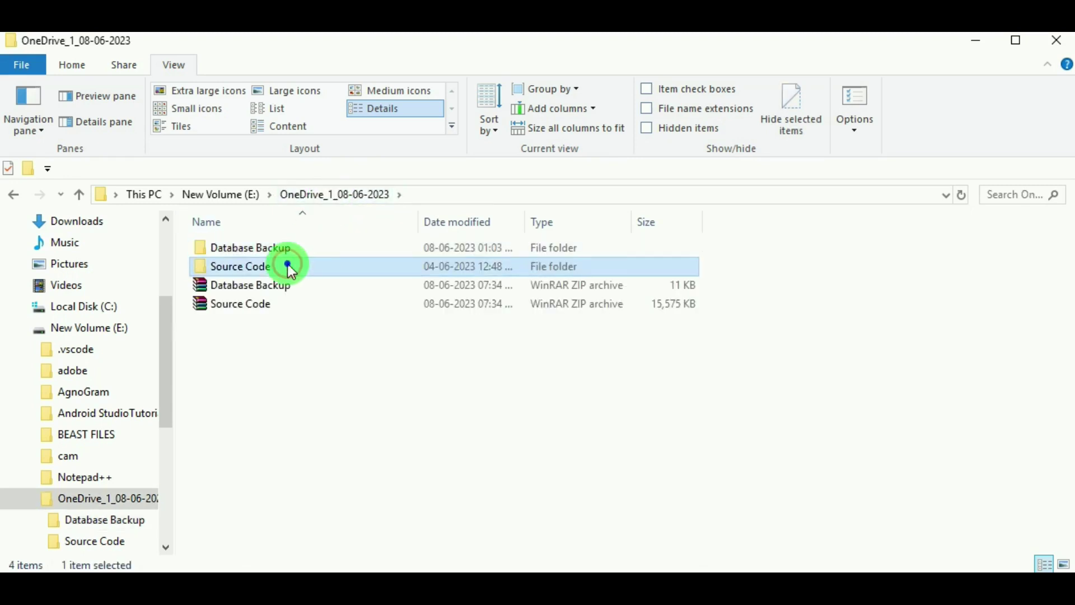
double_click(288, 266)
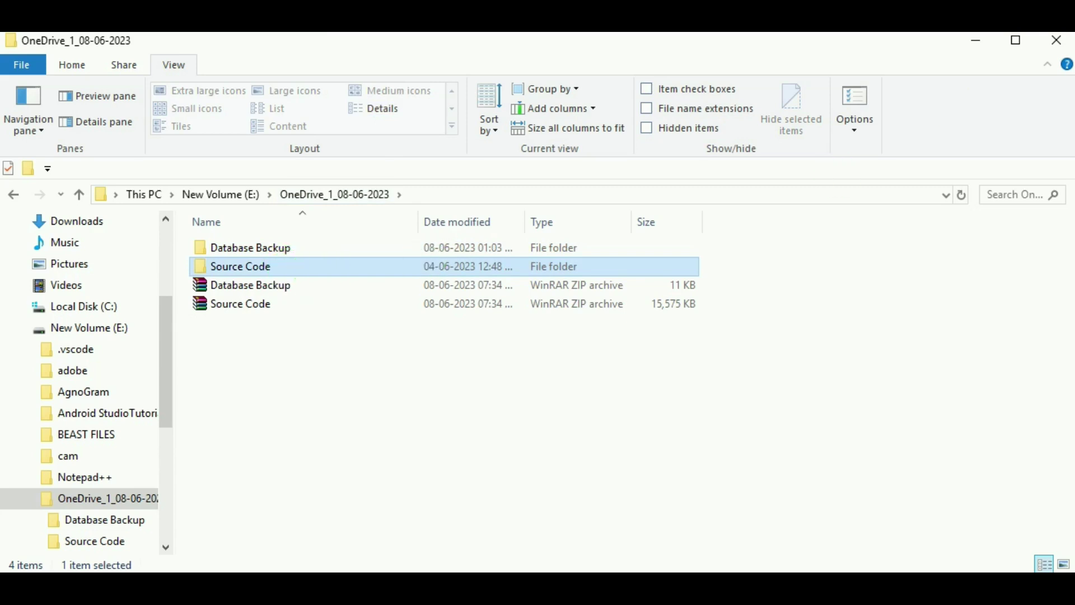
Copy the Source Code folder and go to the xampp folder on Local Disk (C:).
left_click(270, 267)
right_click(270, 267)
left_click(306, 522)
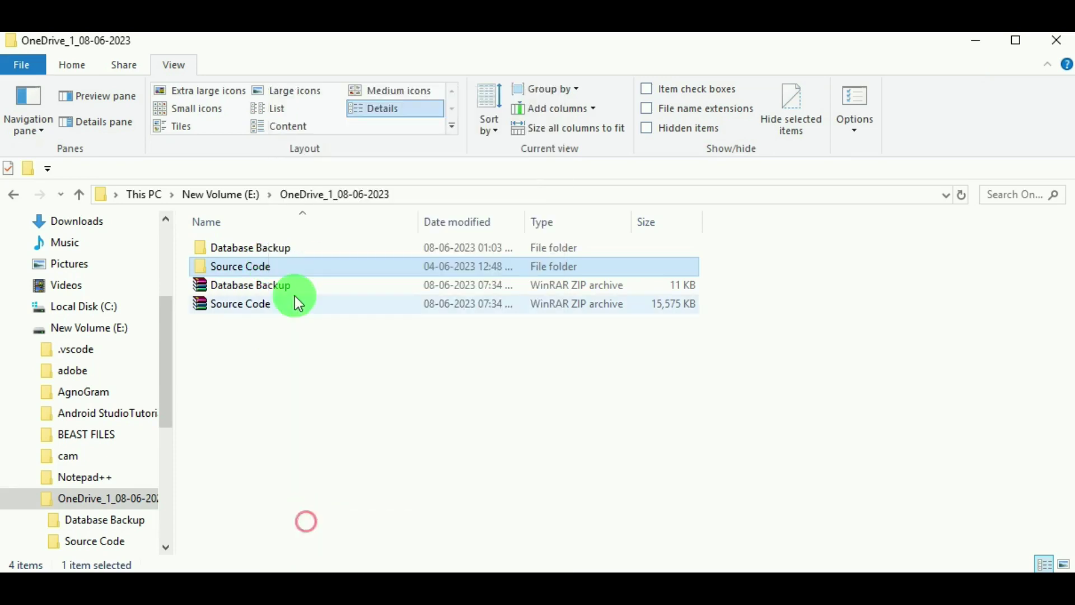
left_click(1056, 41)
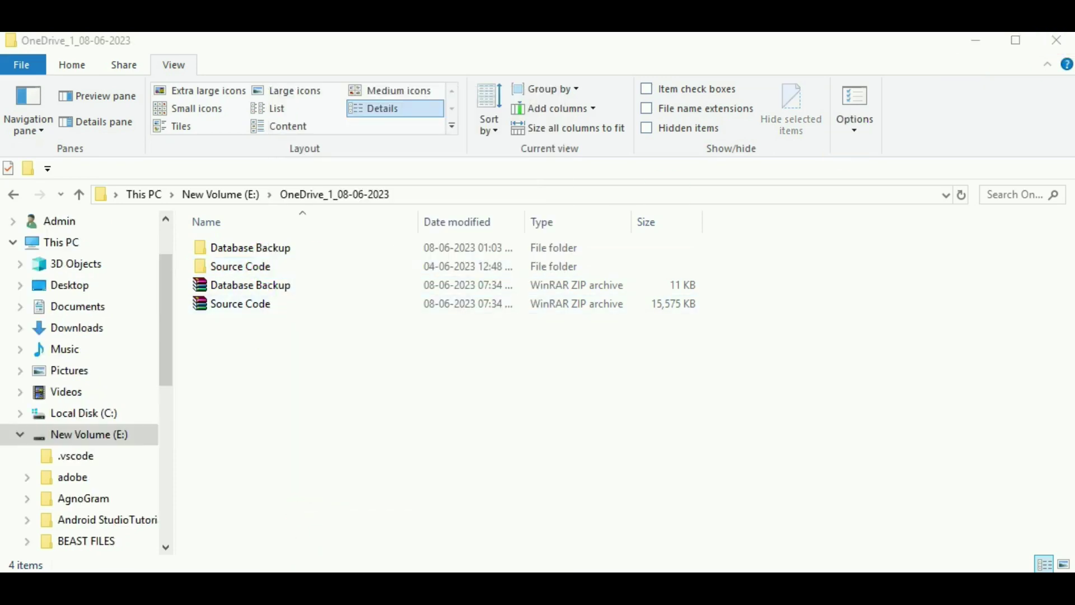
left_click(89, 413)
double_click(247, 406)
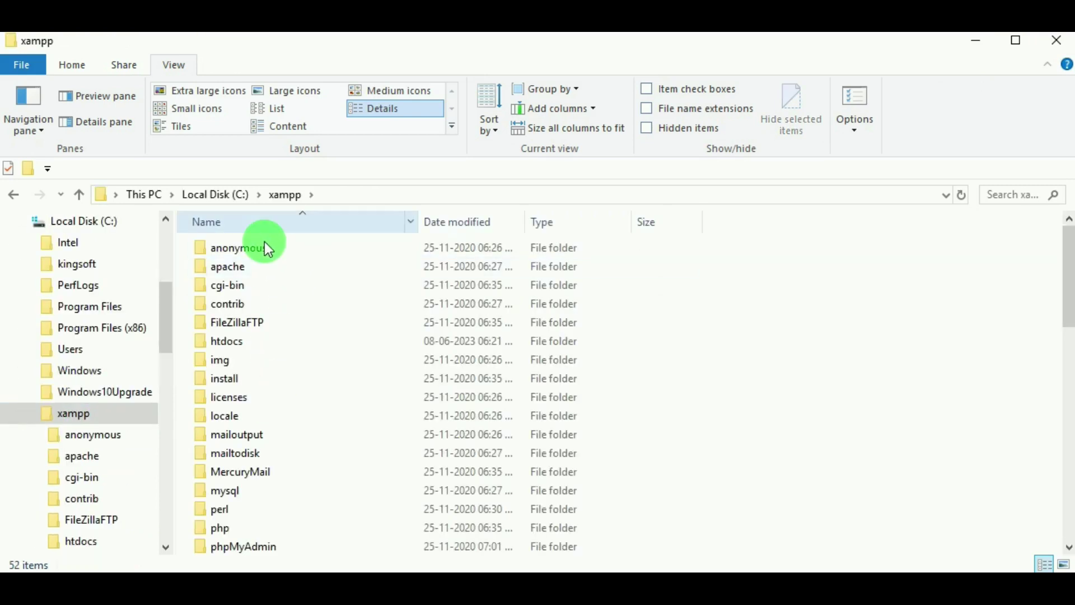
Paste the Source Code folder into xampp's htdocs and review its files.
double_click(224, 339)
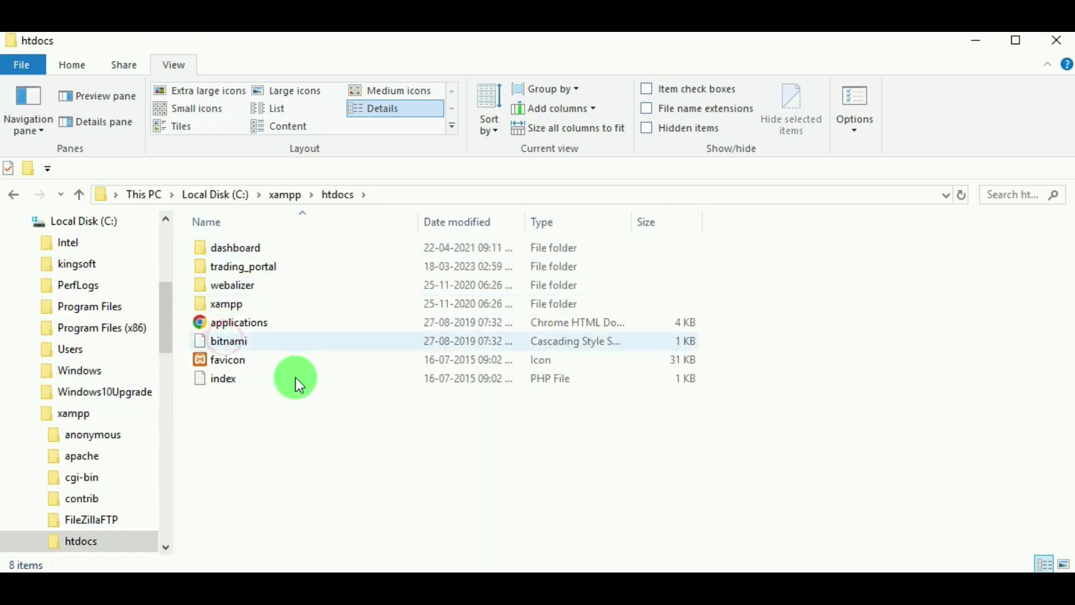
right_click(285, 415)
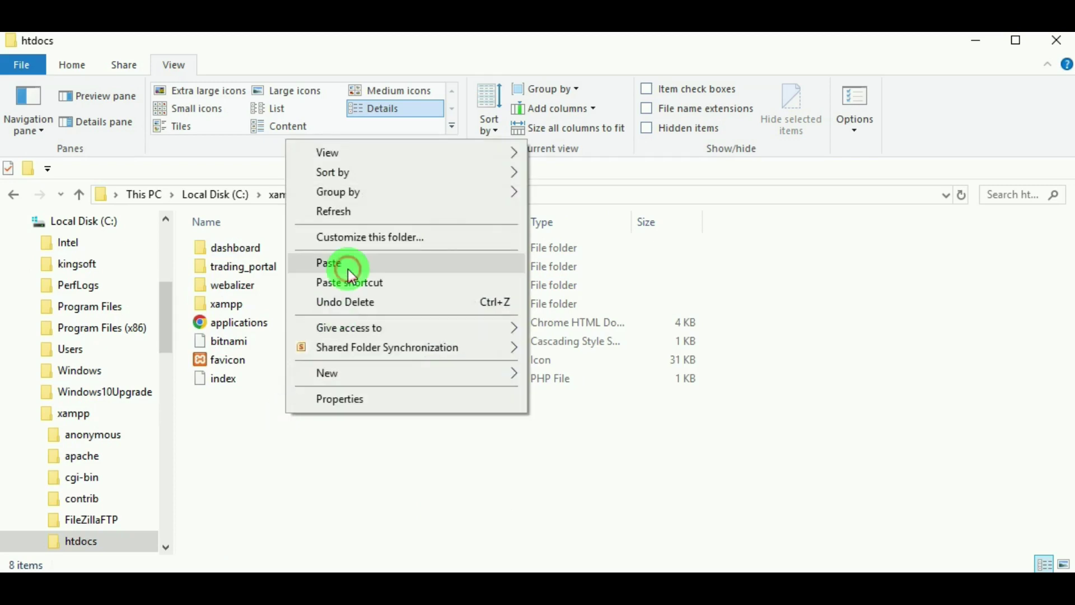
left_click(349, 268)
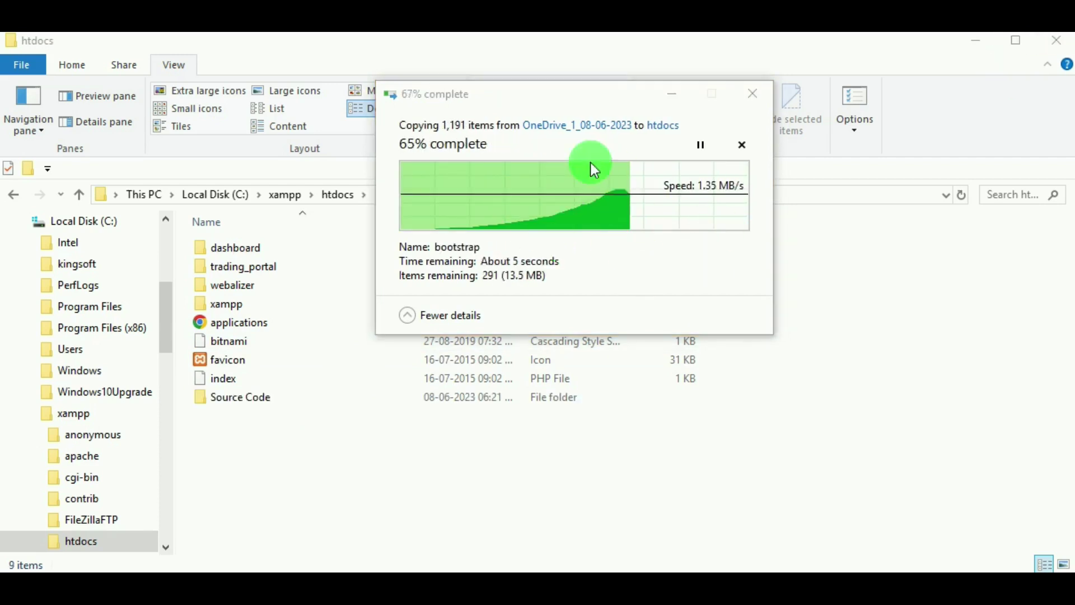
left_click(296, 397)
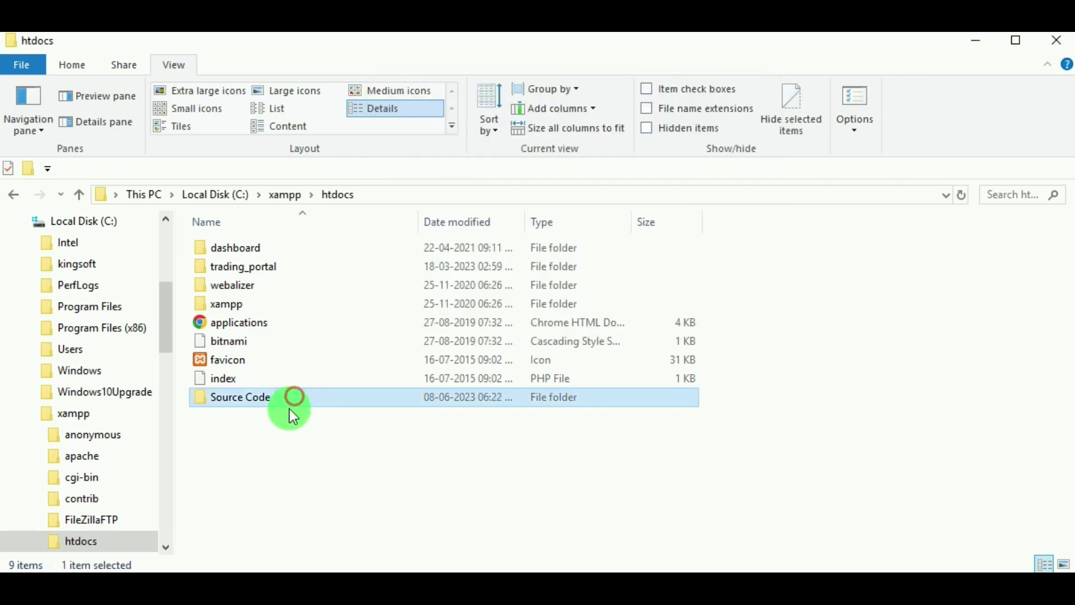
double_click(293, 401)
scroll(281, 376, "down", 5)
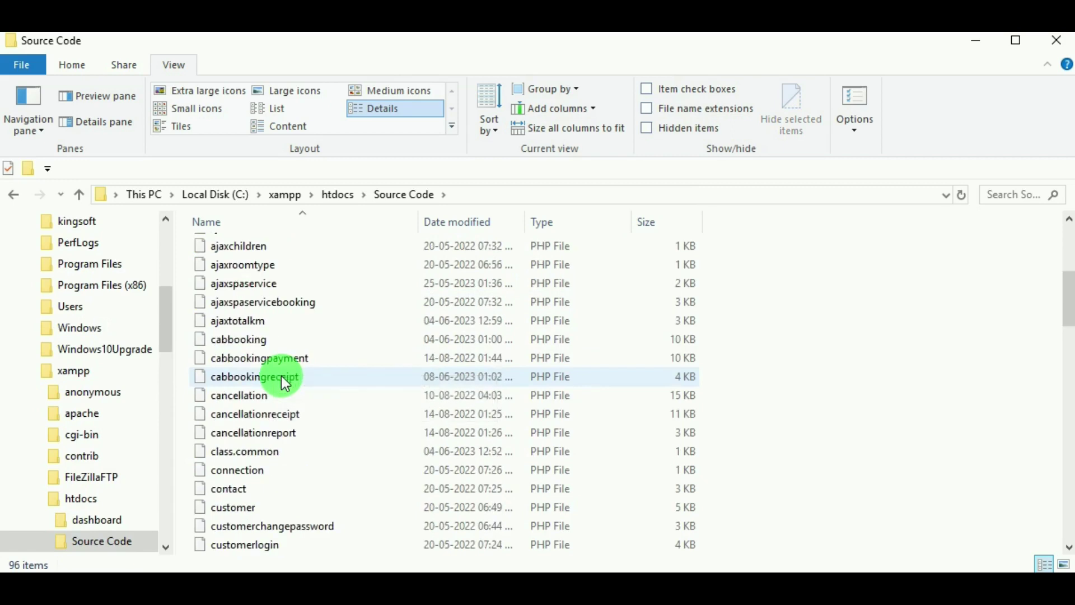
scroll(281, 375, "down", 6)
scroll(449, 358, "up", 7)
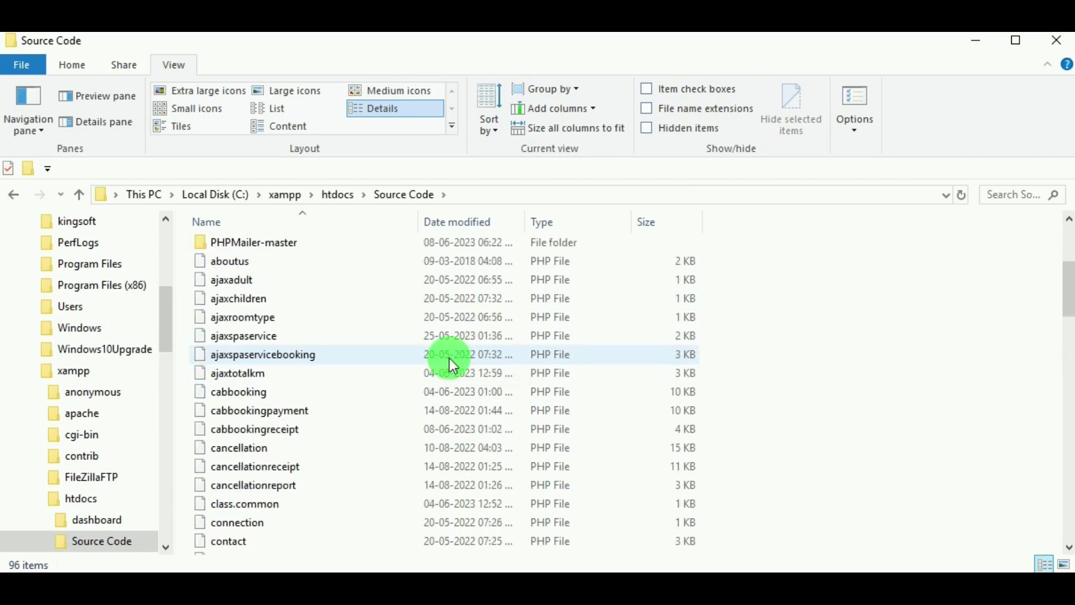
scroll(449, 357, "up", 4)
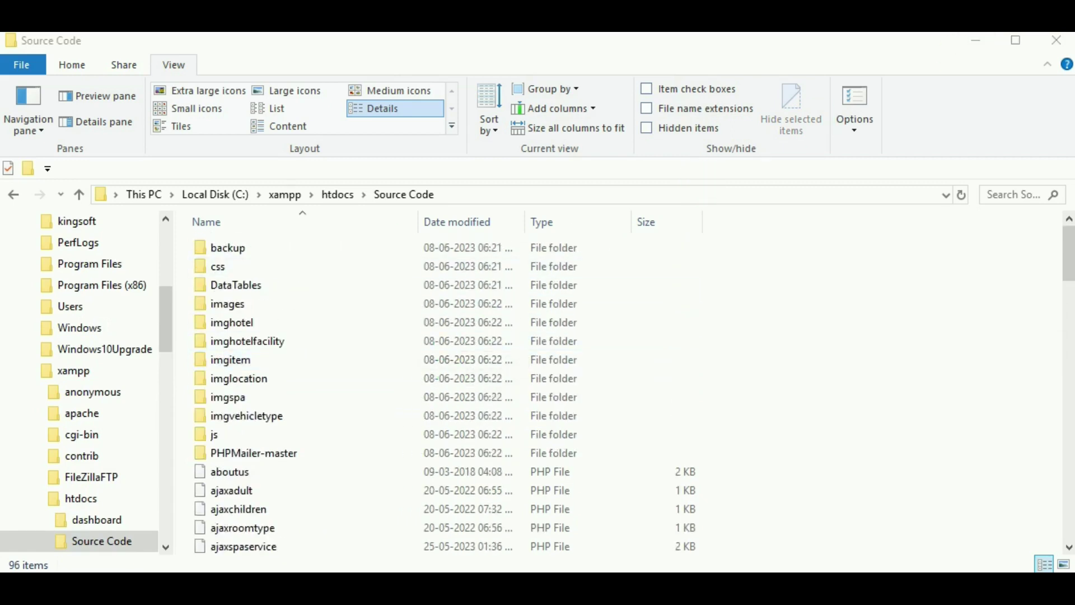
key("alt+Left")
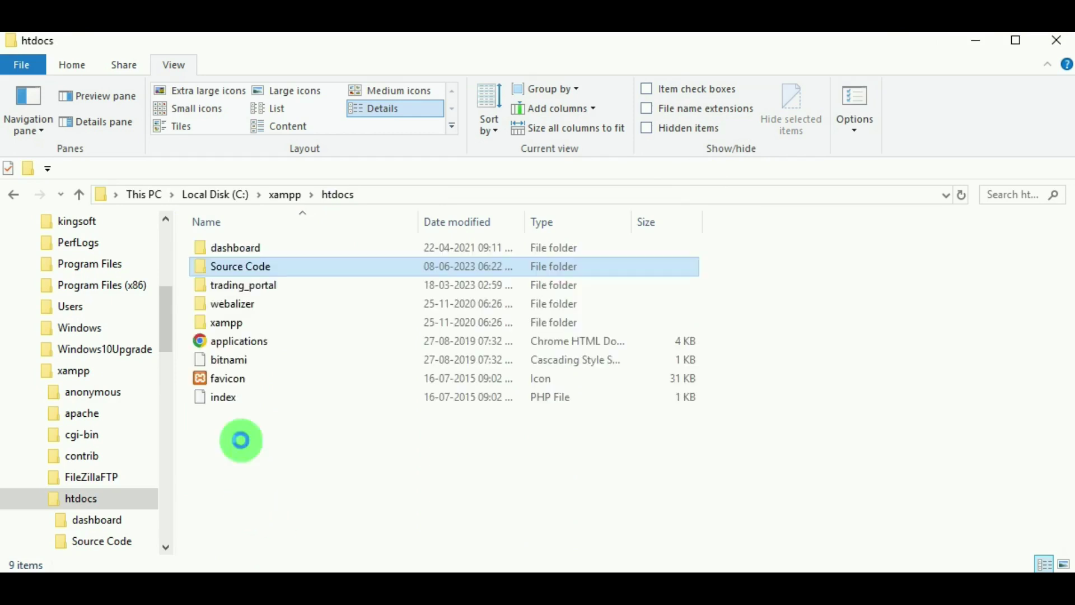
Copy the htdocs Source Code folder and its name text, leaving the name unchanged.
left_click(260, 269)
right_click(261, 267)
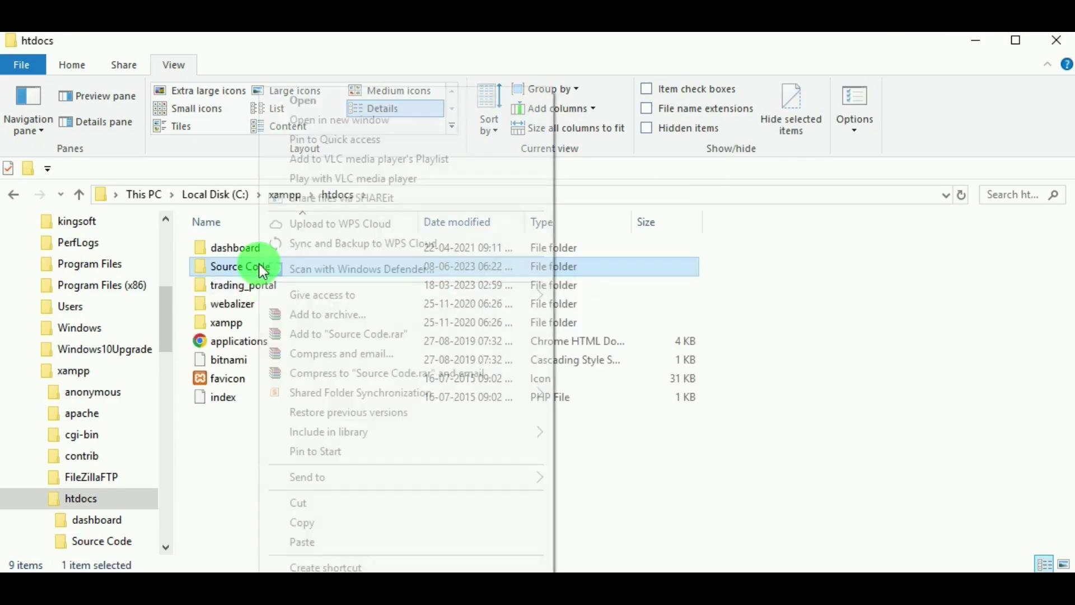
left_click(306, 528)
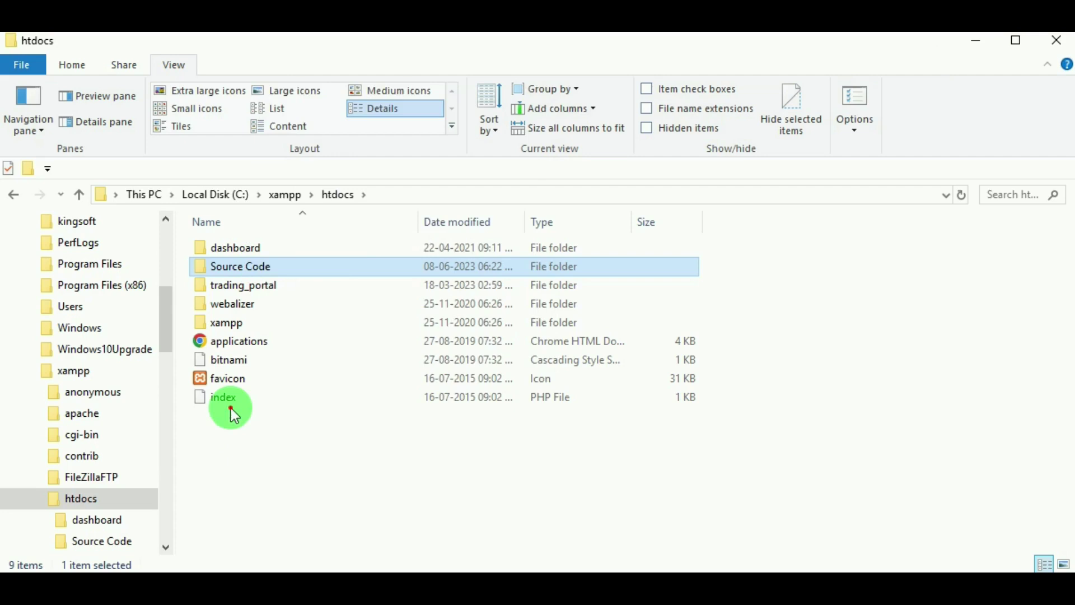
left_click(254, 266)
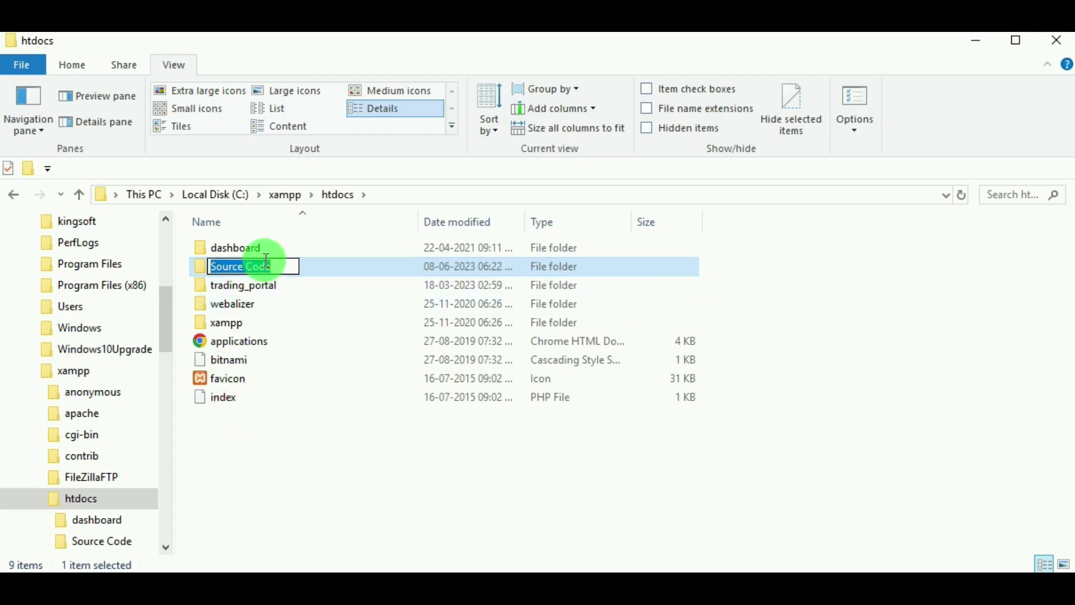
right_click(230, 271)
left_click(317, 326)
left_click(230, 386)
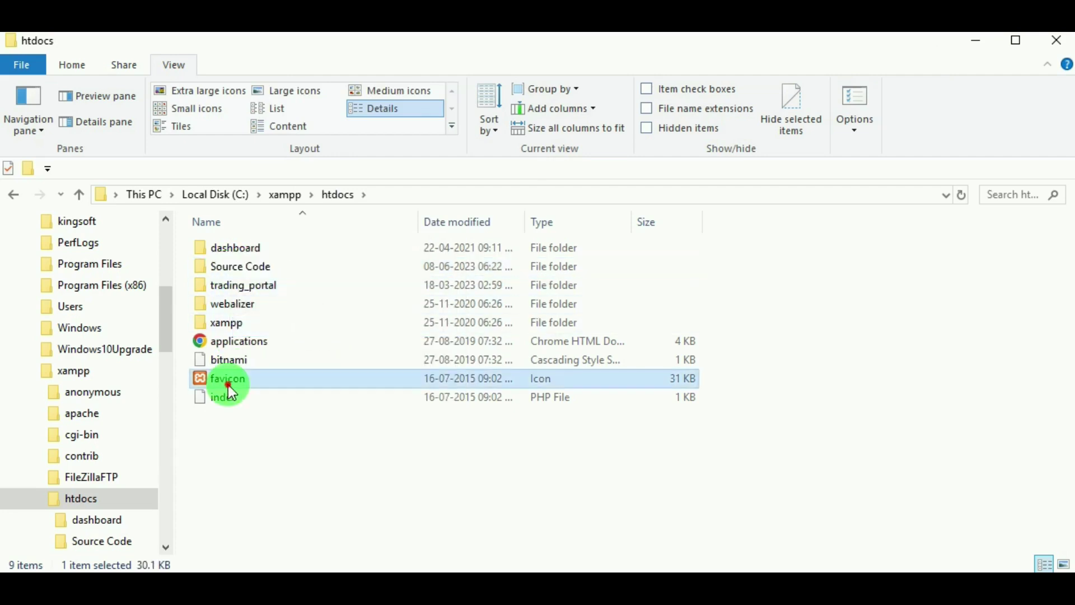
left_click(243, 442)
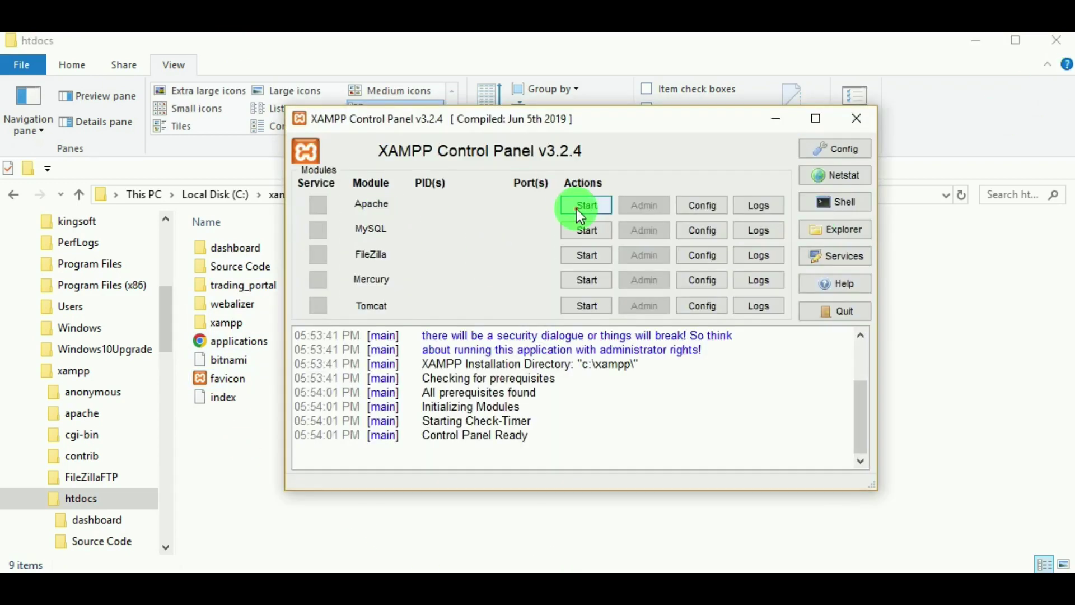
Start Apache and MySQL, running on ports 80, 443 and 3306.
left_click(582, 208)
left_click(588, 232)
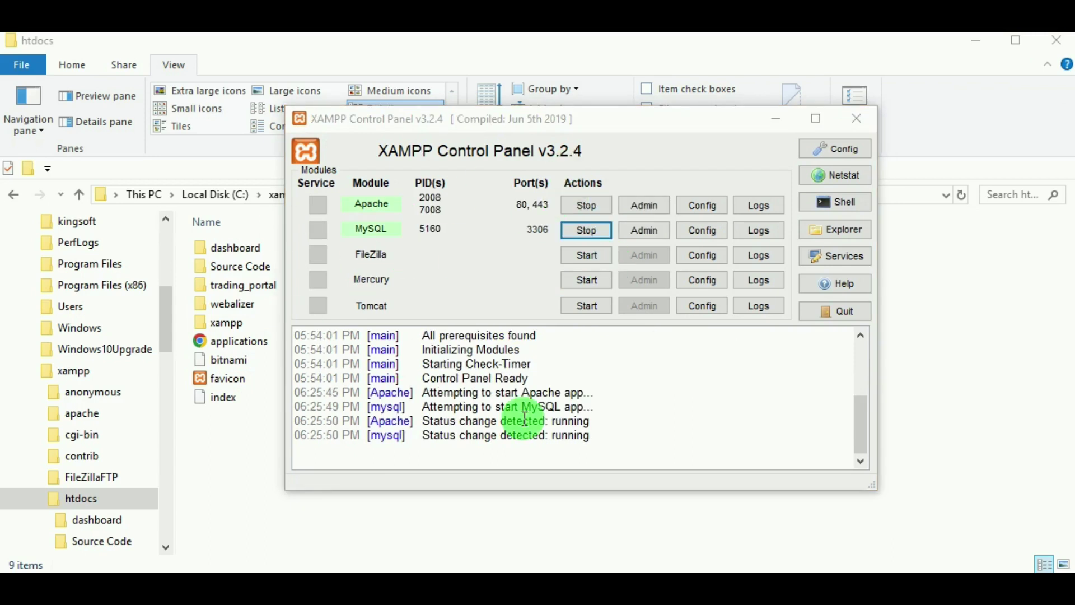
Minimize XAMPP, load localhost/phpmyadmin in Chrome and show the Databases list.
left_click(775, 120)
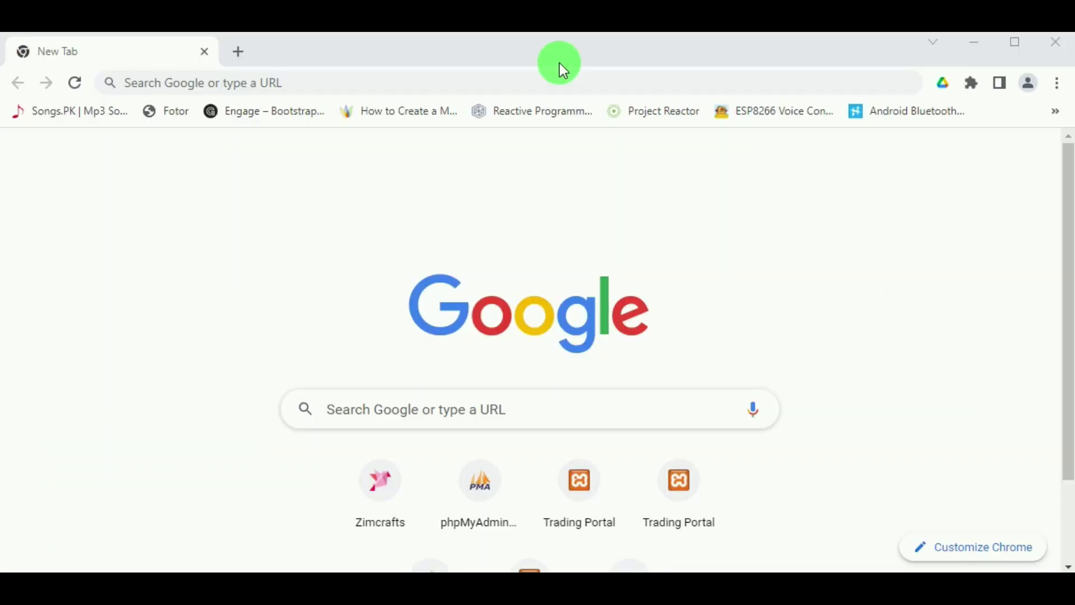
left_click(559, 87)
type("localhost/phpmyadmin/")
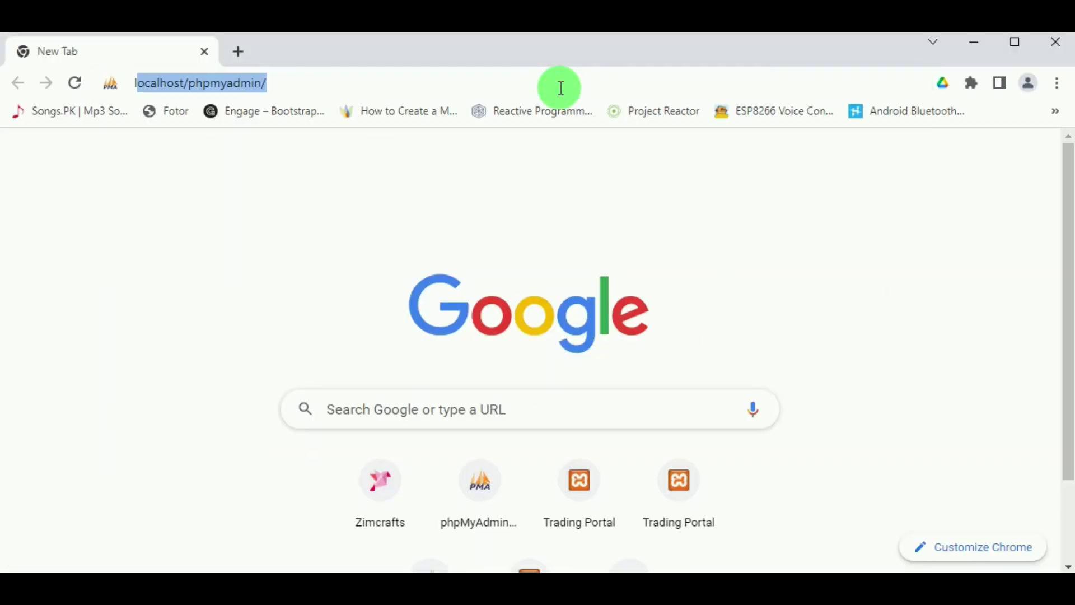
key("End")
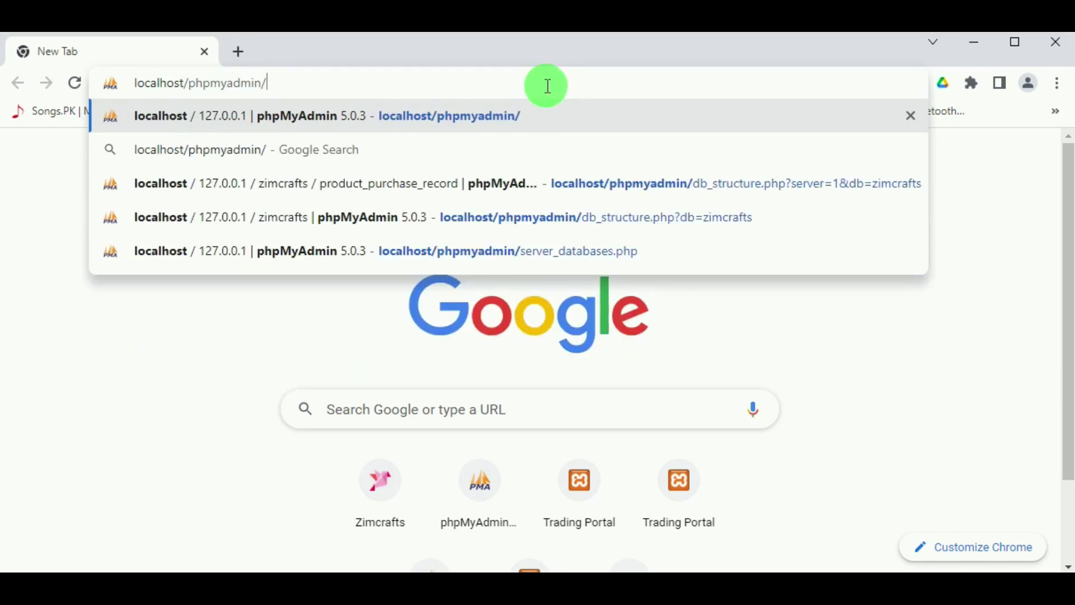
key("Return")
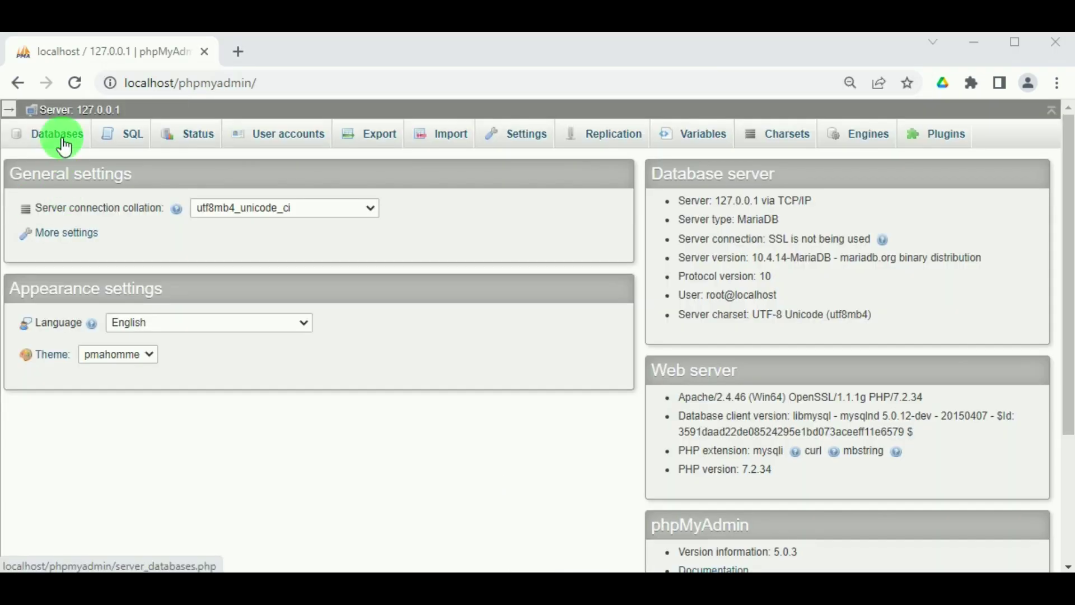
left_click(56, 135)
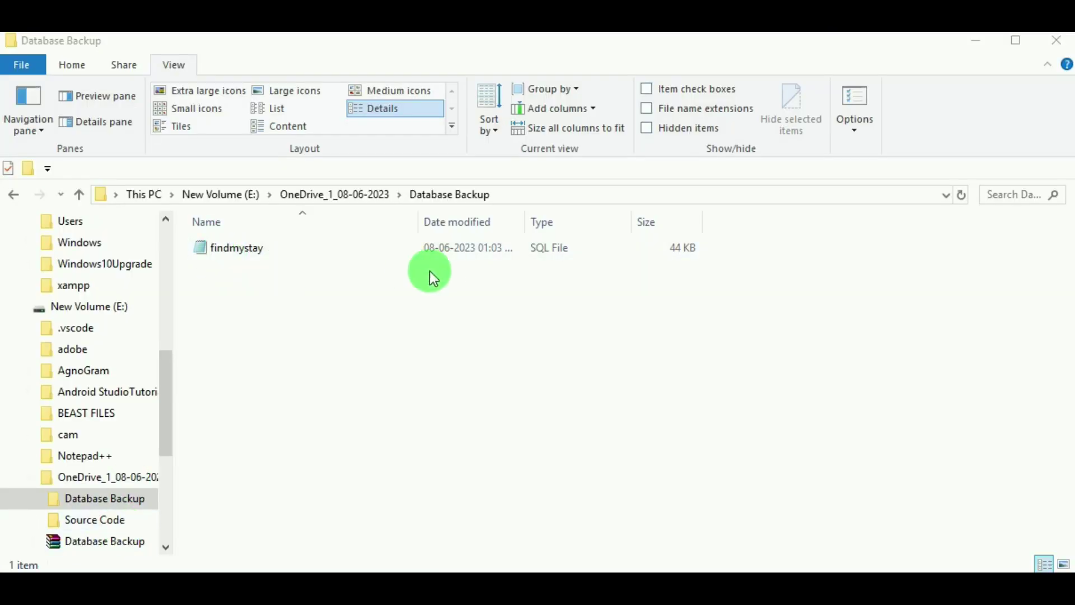
Copy the name 'findmystay' from the backup file, then return to phpMyAdmin Databases.
left_click(245, 247)
right_click(244, 248)
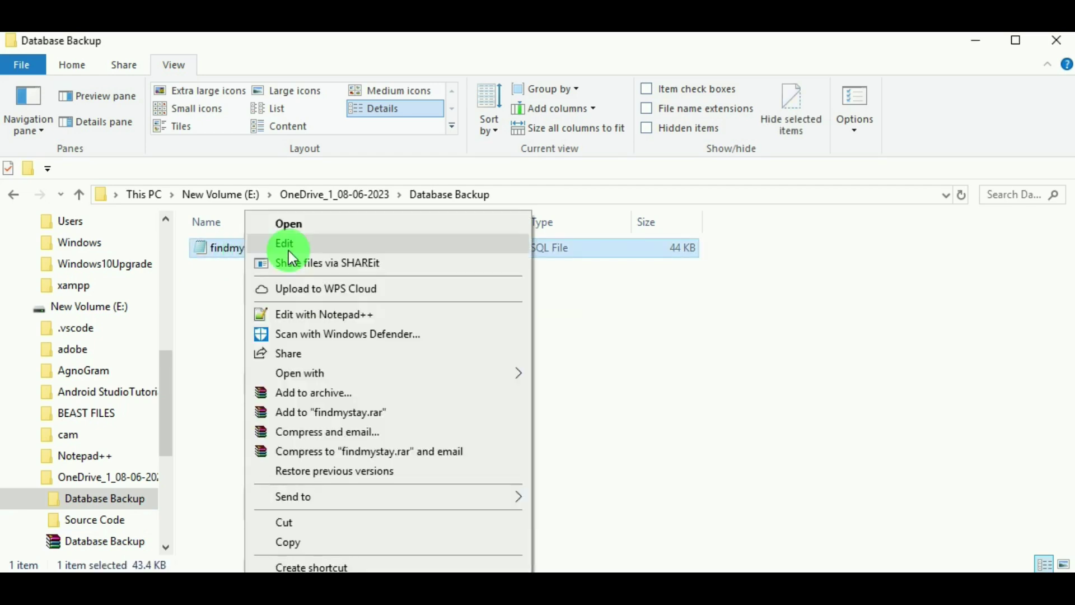
left_click(269, 557)
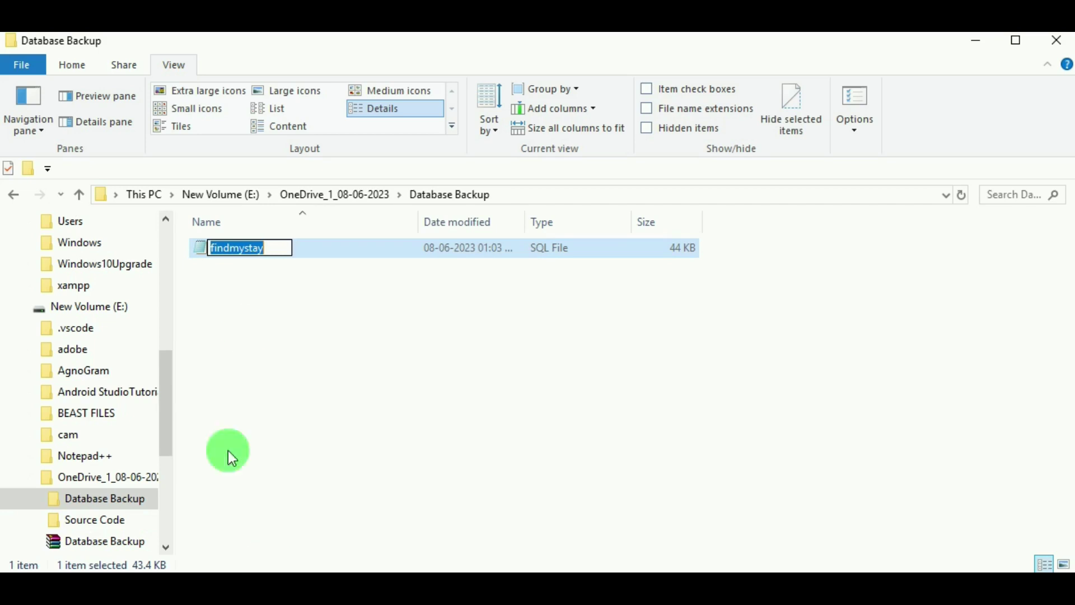
right_click(234, 248)
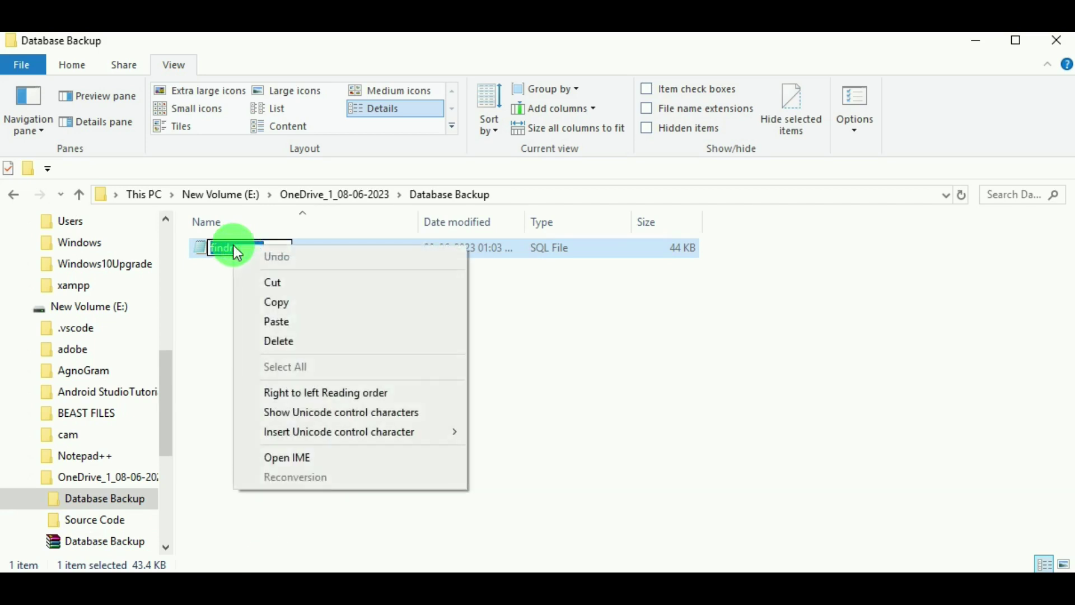
left_click(291, 305)
left_click(466, 330)
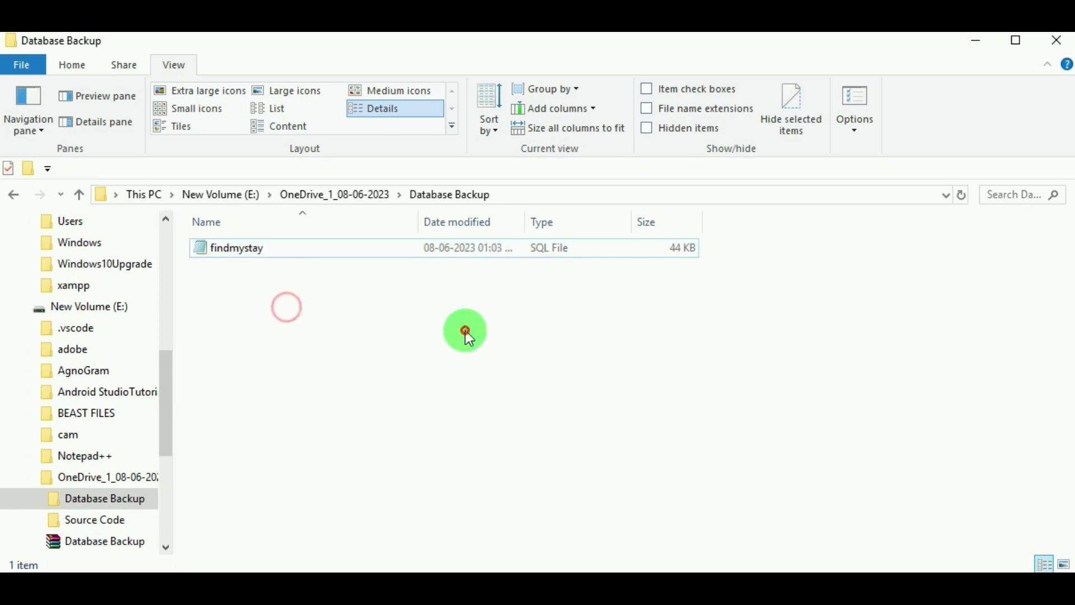
left_click(59, 245)
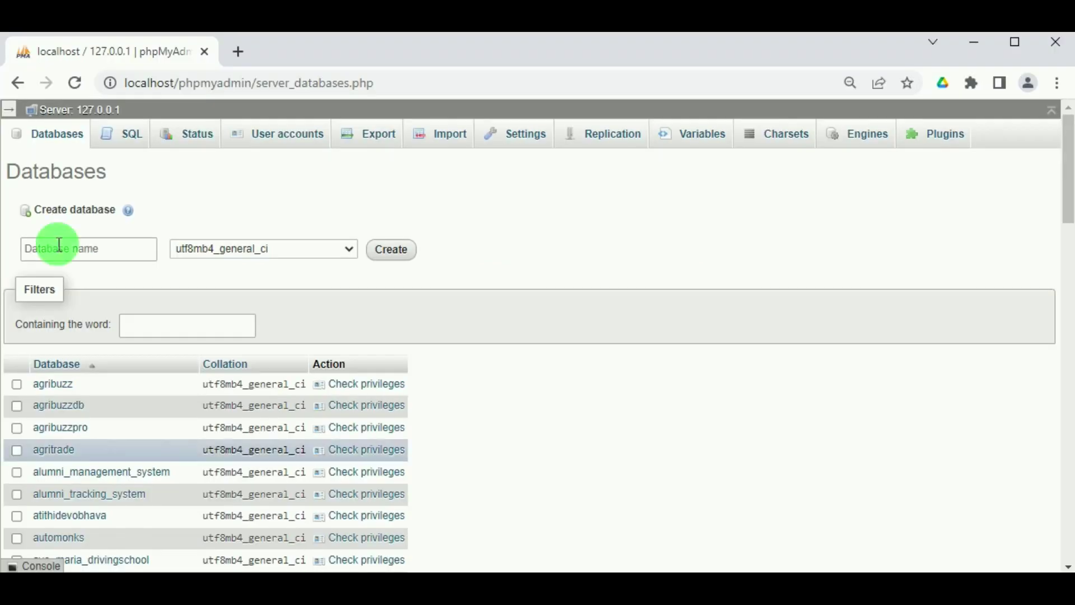
Enter findmystay as the new database name and create it.
left_click(68, 249)
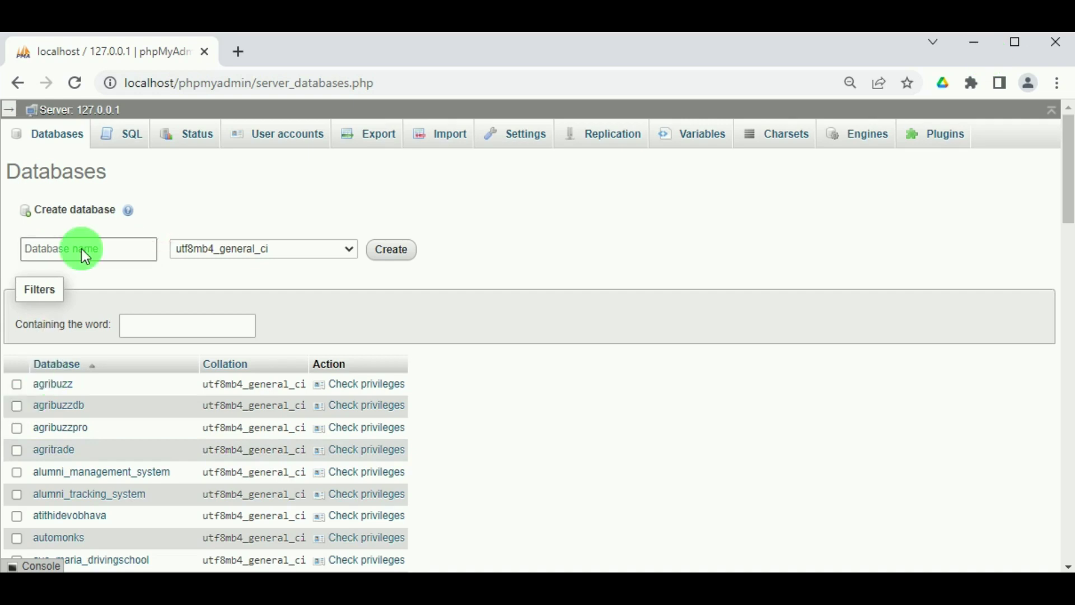
key("alt+Tab")
key("alt+Tab")
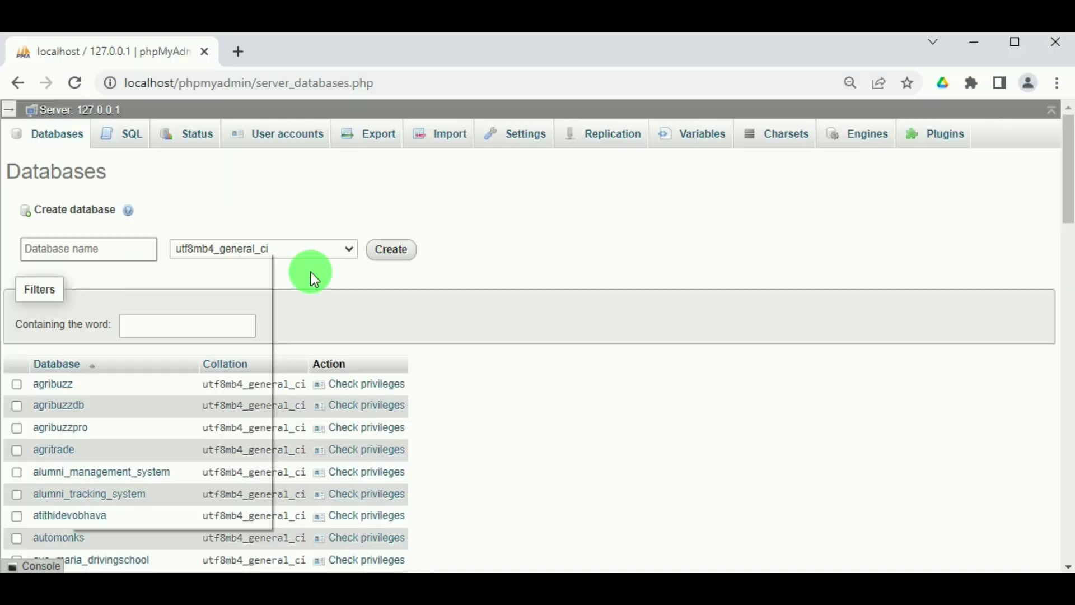
key("Down")
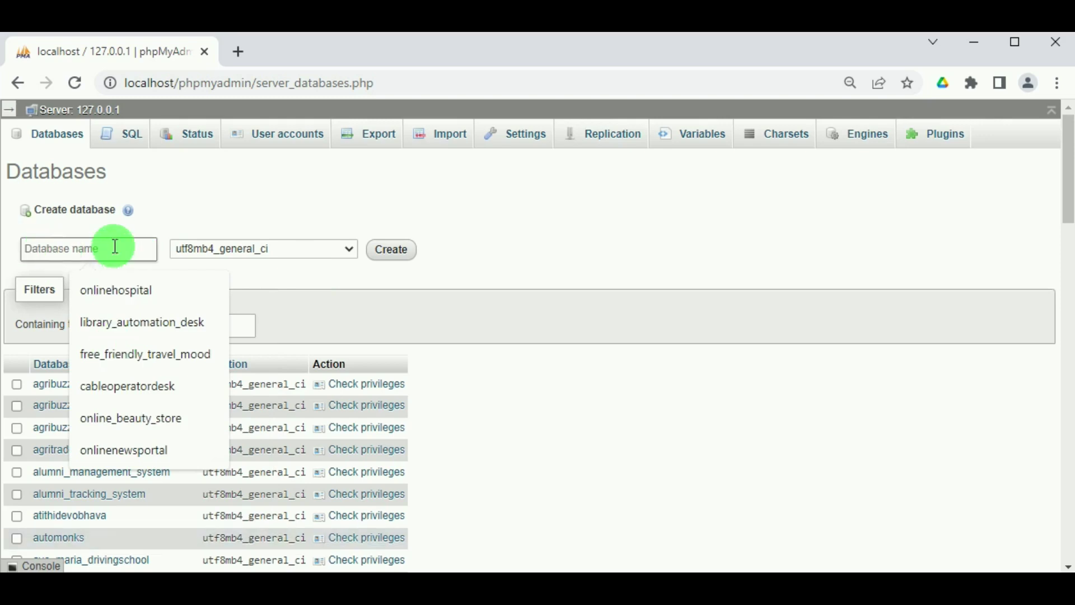
type("findmystay")
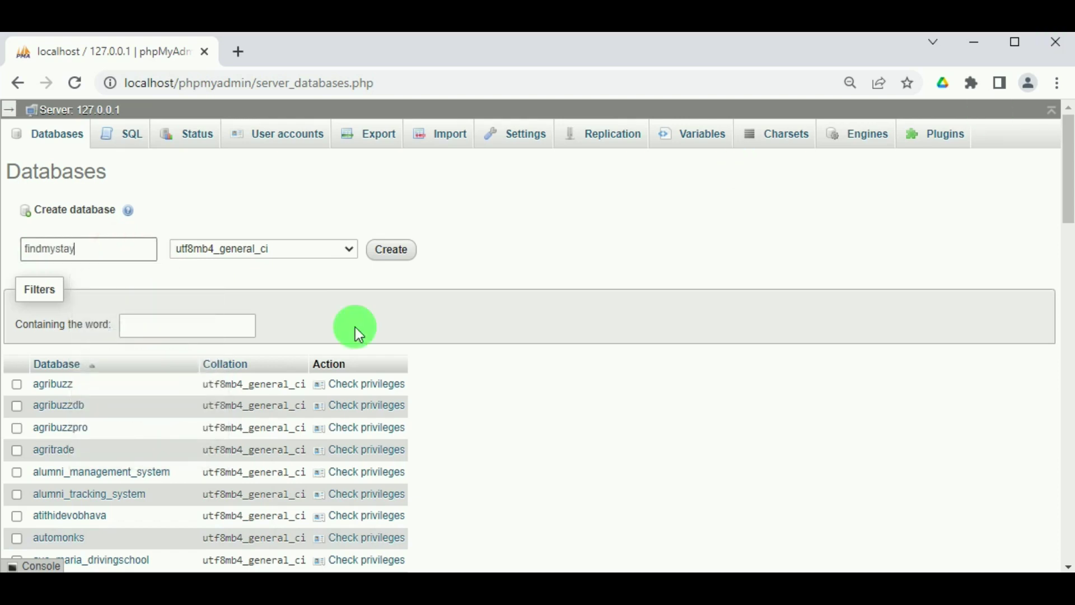
left_click(379, 252)
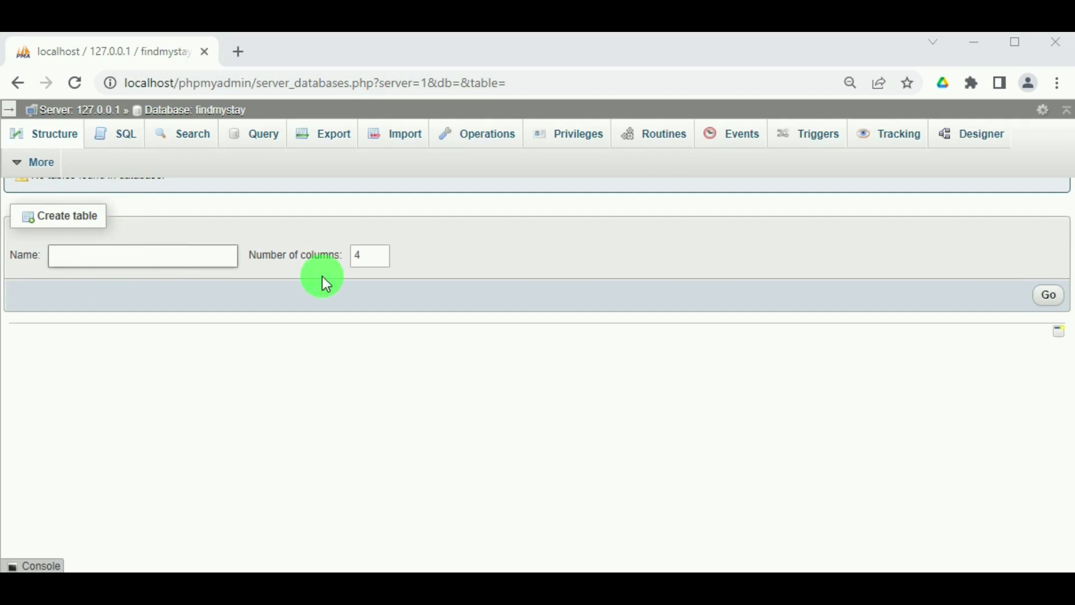
Choose Database Backup\findmystay.sql on the Import page and run the import (79 queries).
left_click(381, 137)
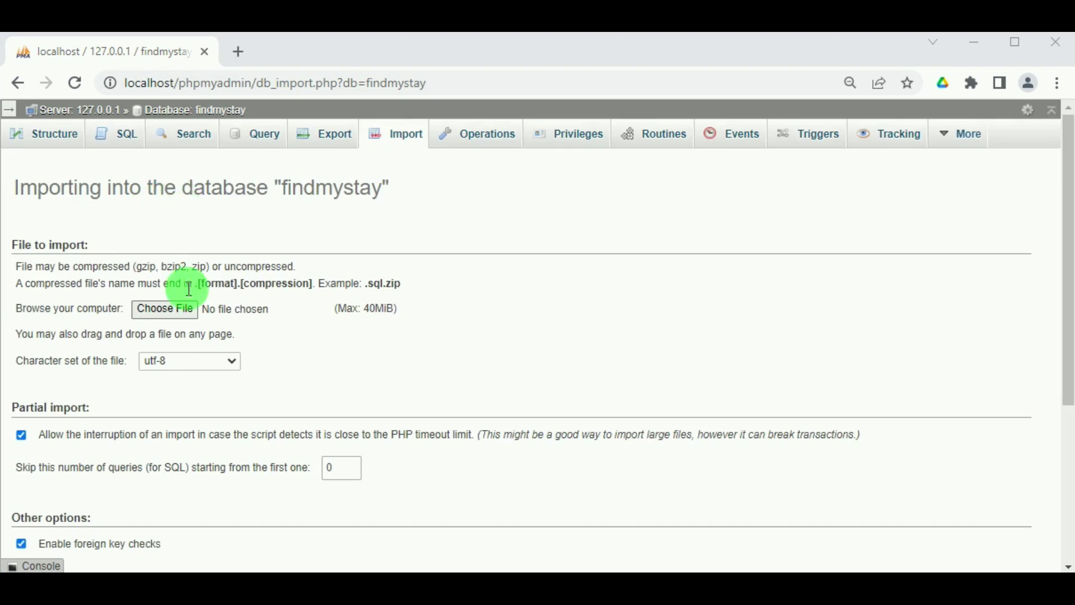
left_click(173, 309)
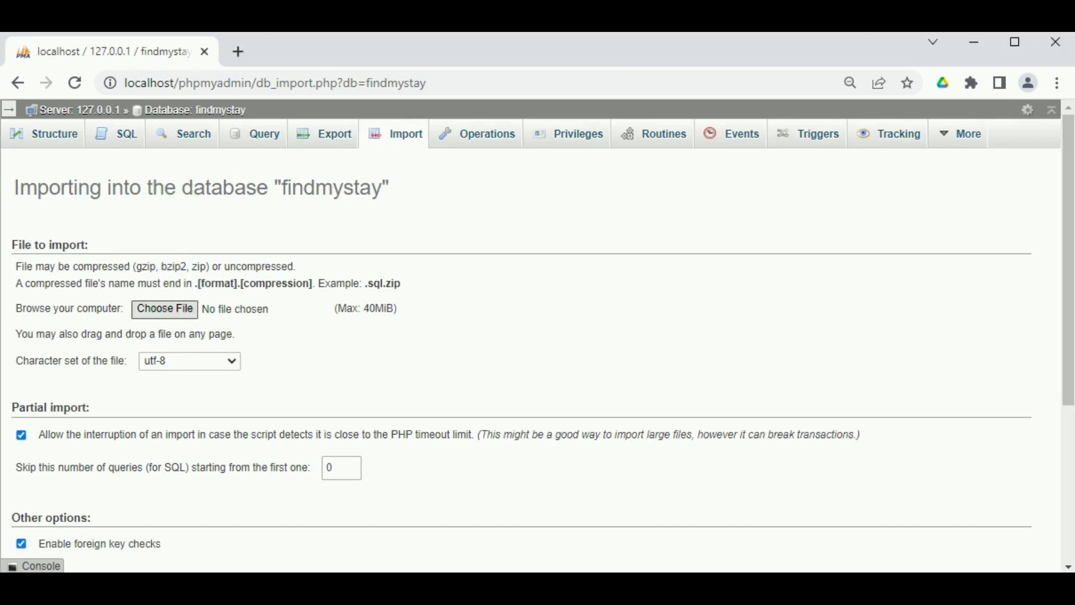
left_click(224, 151)
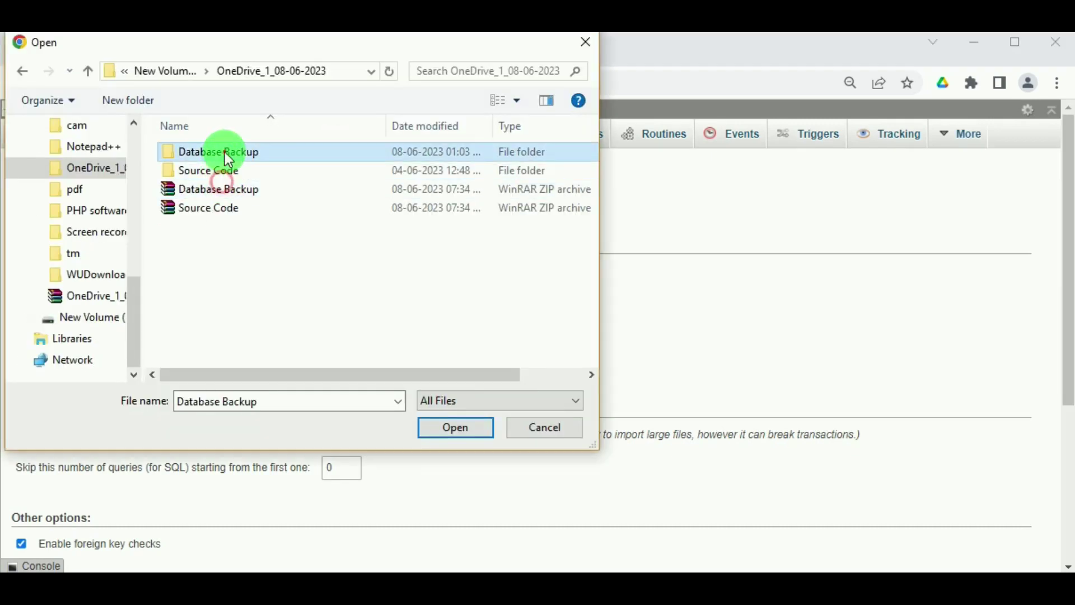
double_click(224, 152)
left_click(224, 152)
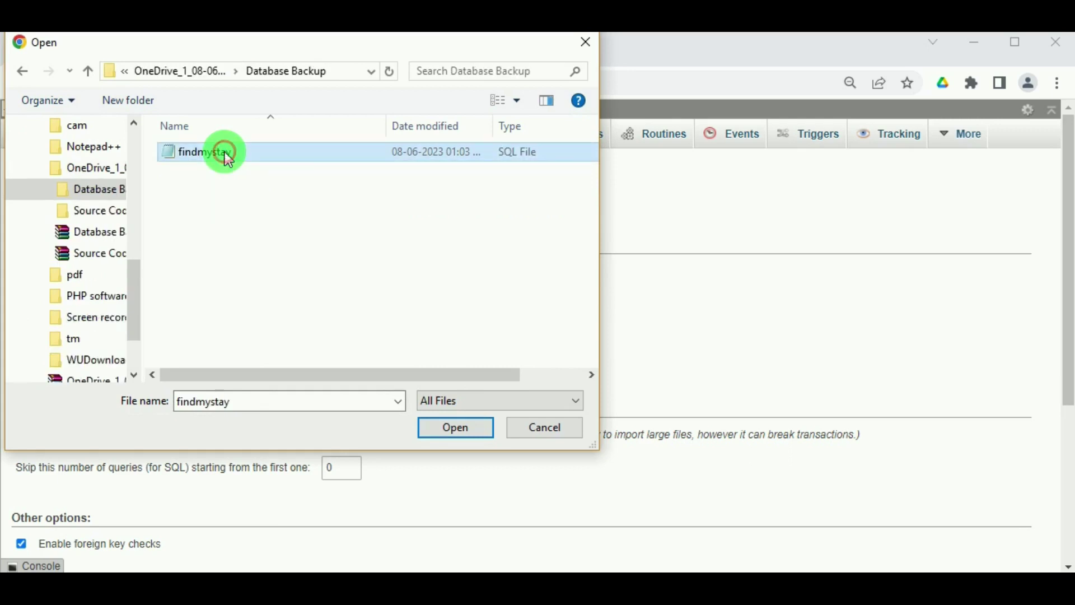
left_click(427, 429)
left_click(459, 429)
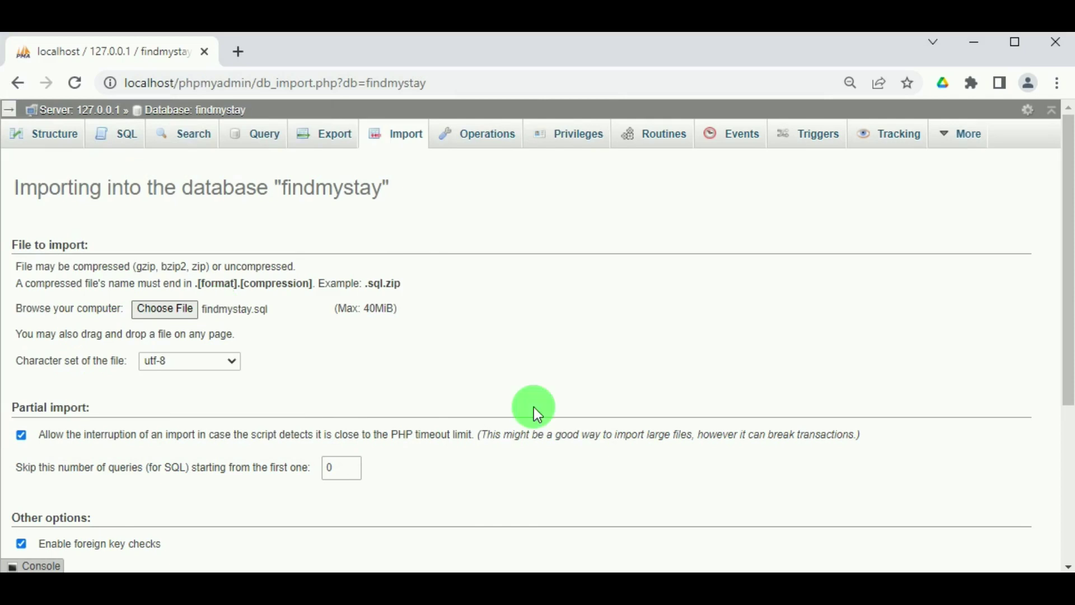
scroll(637, 473, "down", 5)
left_click(1020, 529)
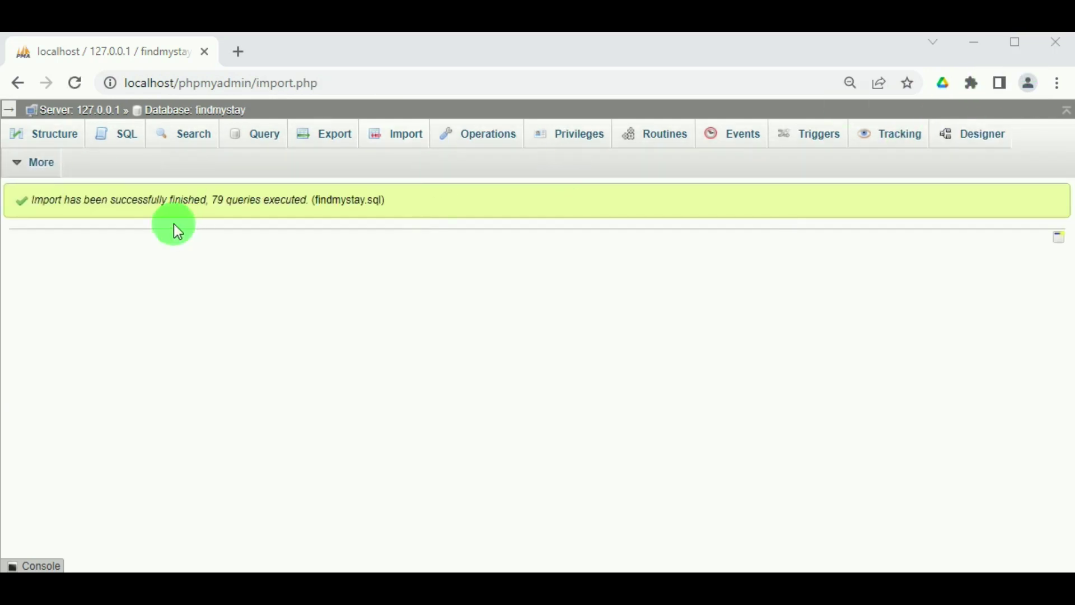
Open localhost/Source Code in a new tab to show the FindMyStay Smart Booking Solution page.
left_click(240, 56)
left_click(454, 86)
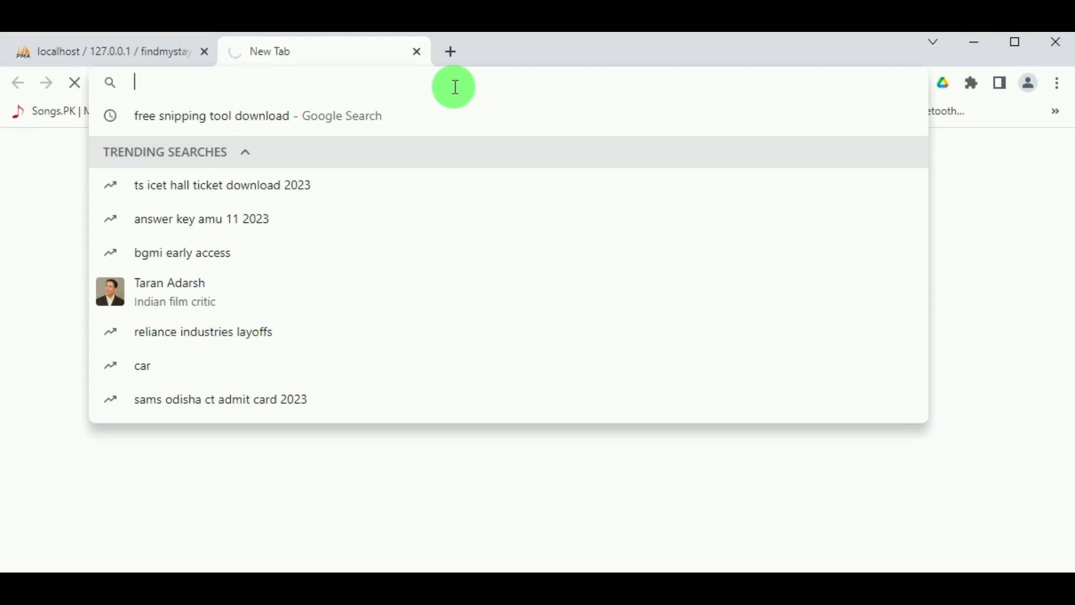
type("localhost/phpmyadmin/")
left_click(451, 86)
left_click_drag(424, 92, 188, 84)
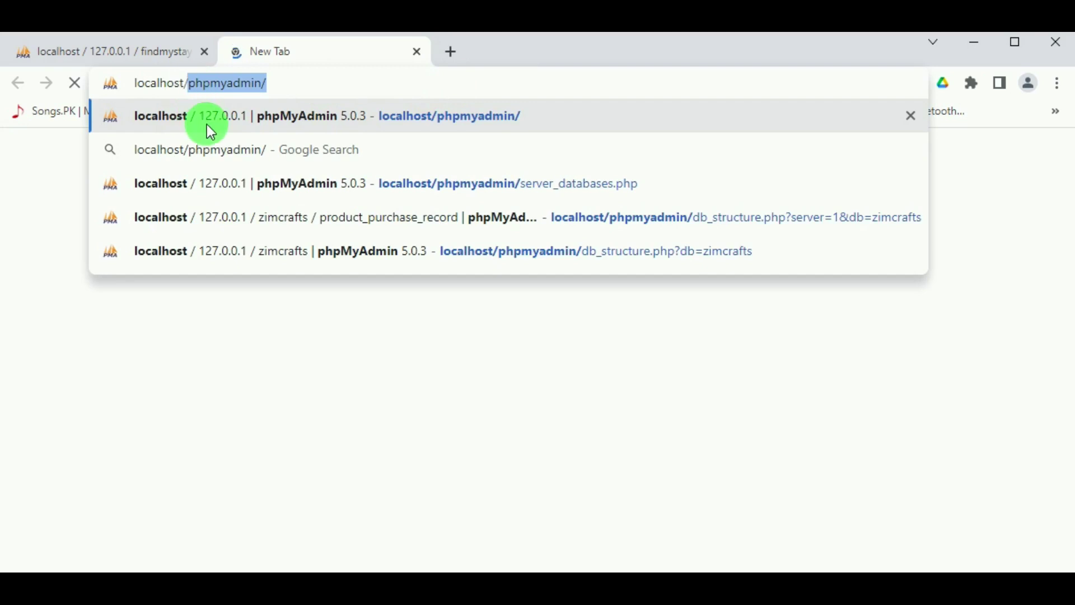
key("ctrl+v")
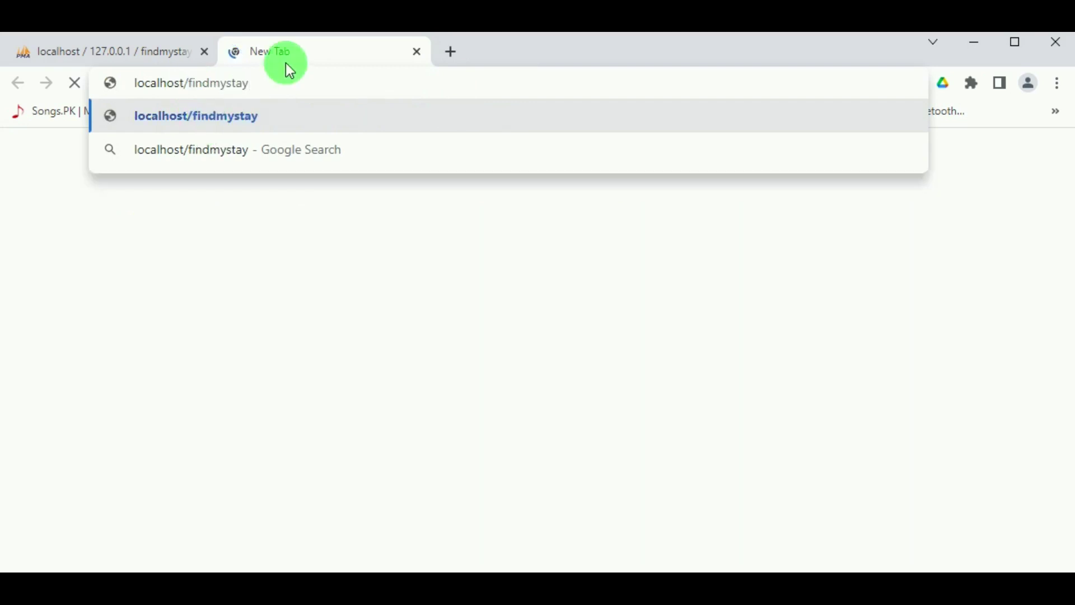
left_click_drag(278, 81, 190, 89)
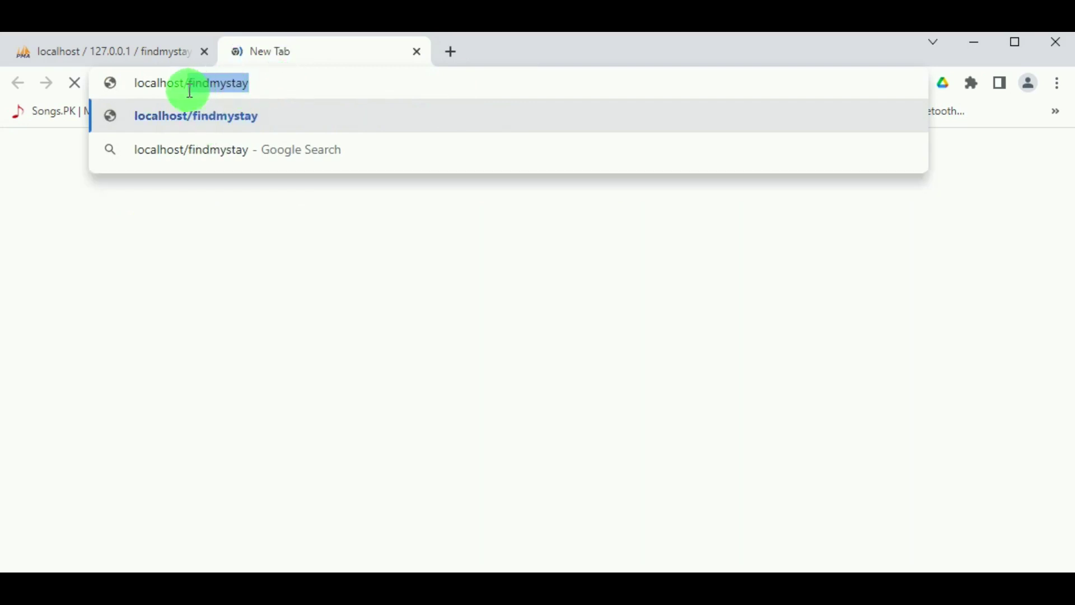
left_click_drag(270, 82, 193, 111)
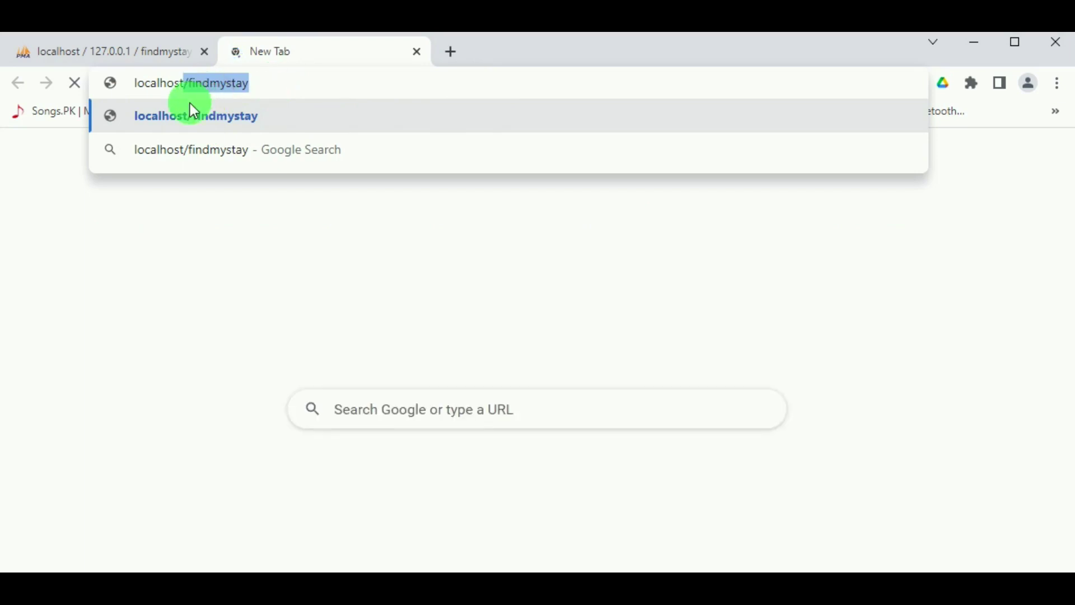
key("BackSpace")
key("Return")
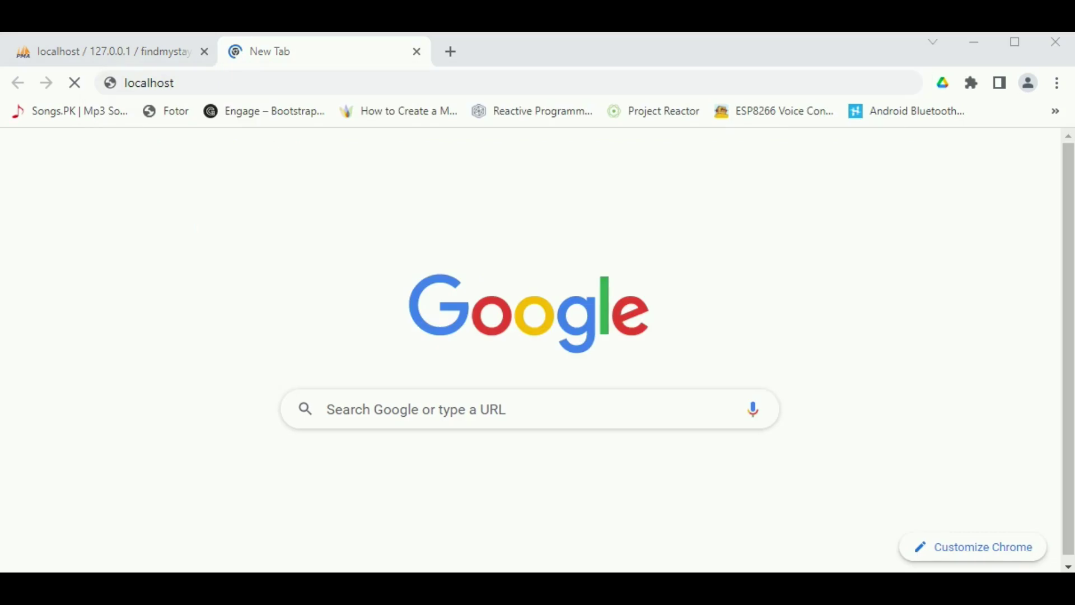
left_click(274, 82)
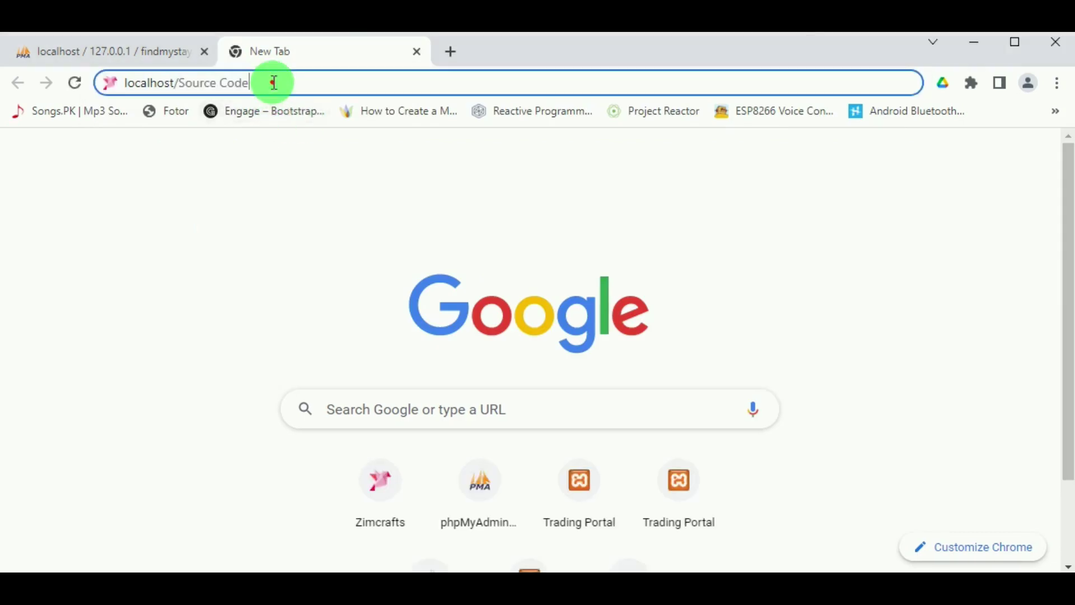
key("Return")
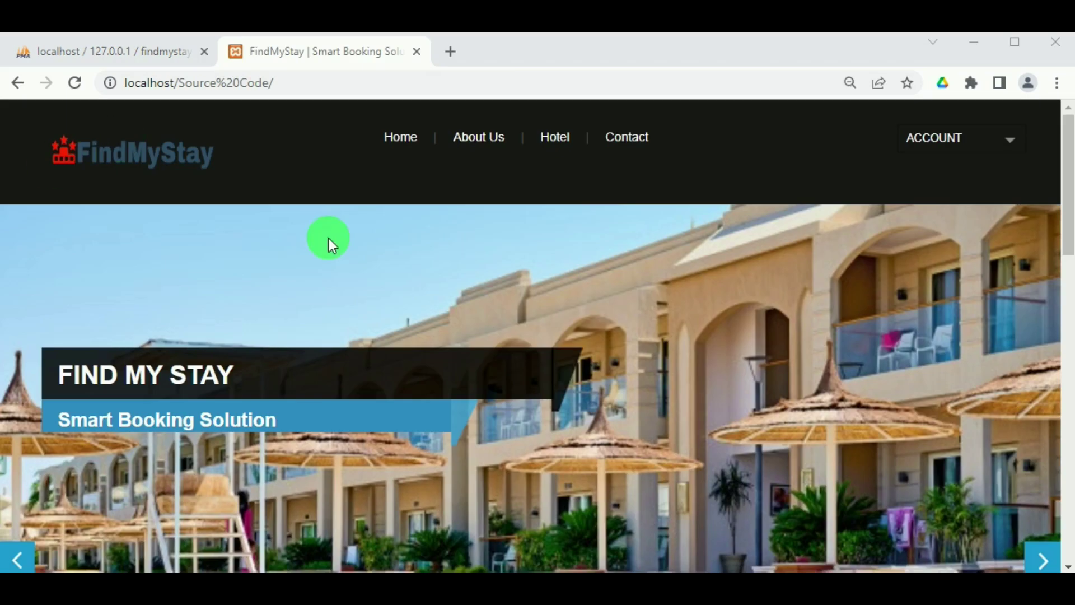
Scroll past the slider, booking form and services to the footer, then follow Admin Login.
scroll(342, 249, "down", 5)
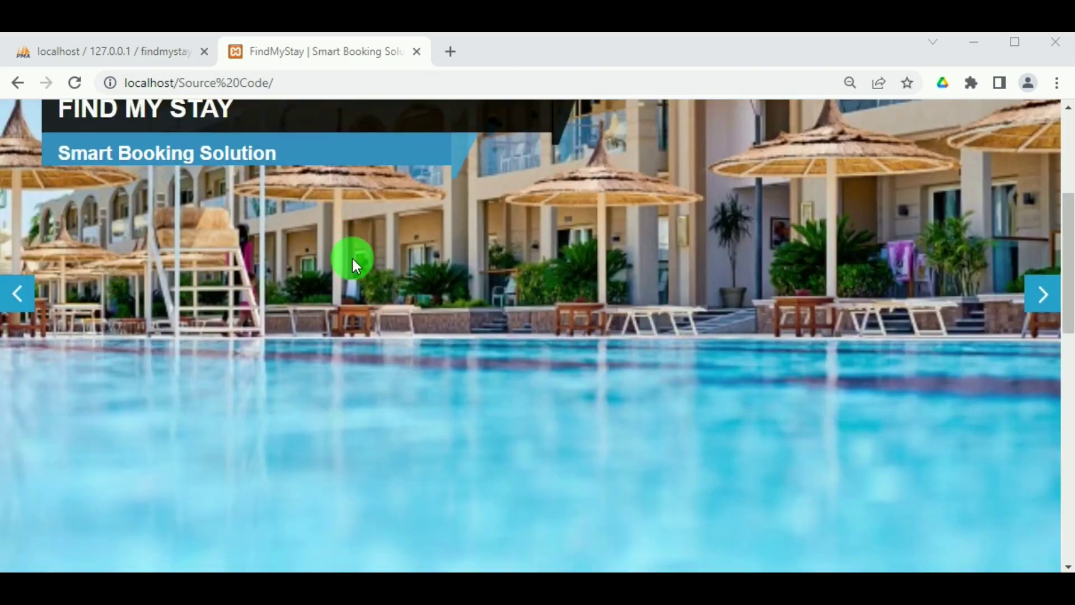
scroll(352, 257, "down", 5)
scroll(351, 258, "down", 5)
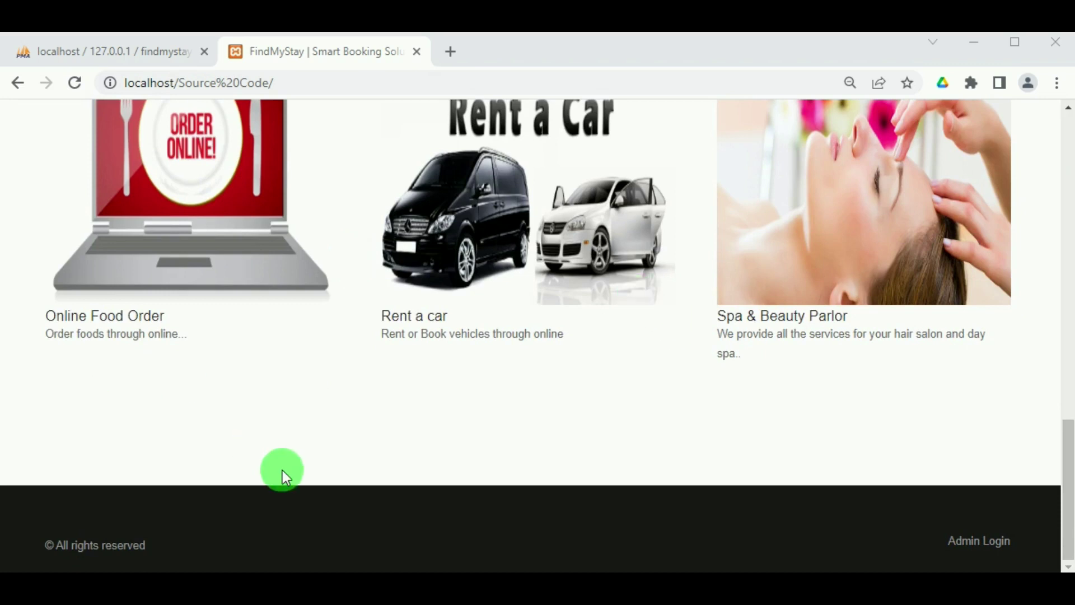
scroll(286, 466, "up", 8)
scroll(300, 458, "up", 8)
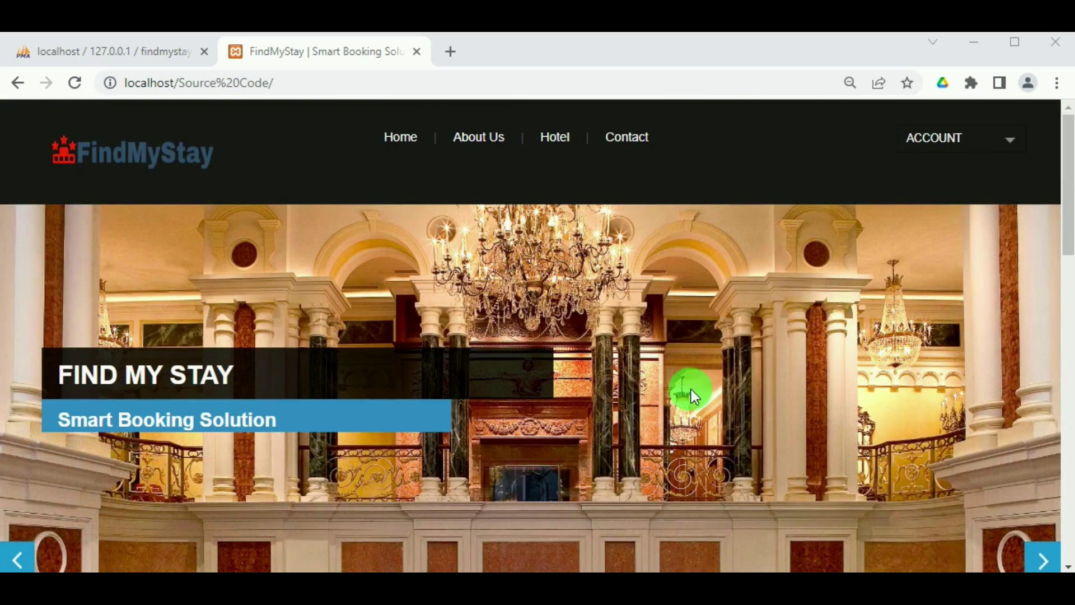
scroll(700, 208, "down", 1)
scroll(708, 204, "up", 1)
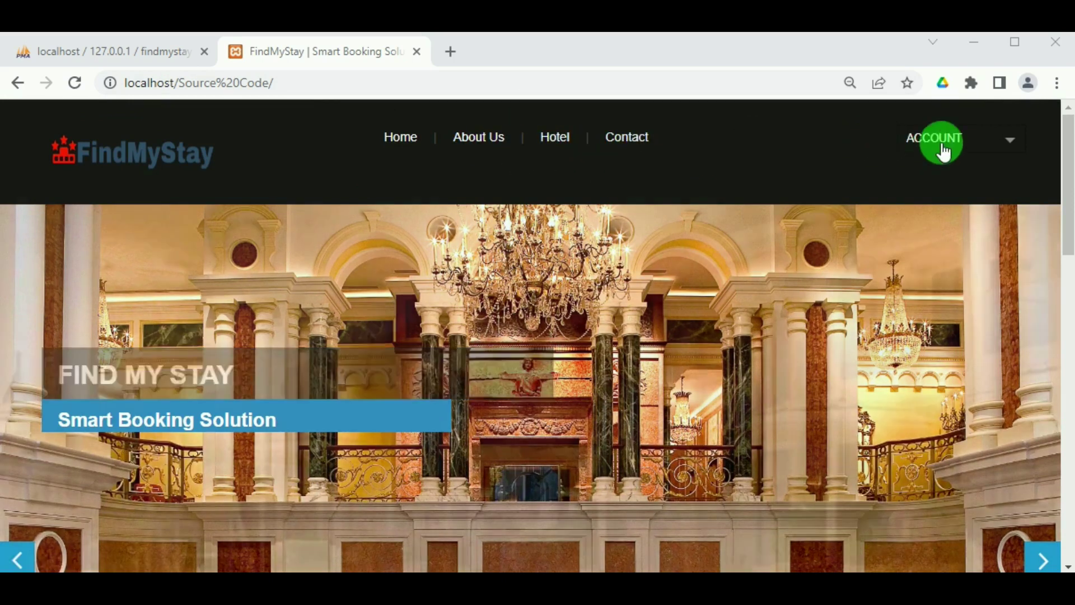
scroll(815, 244, "down", 5)
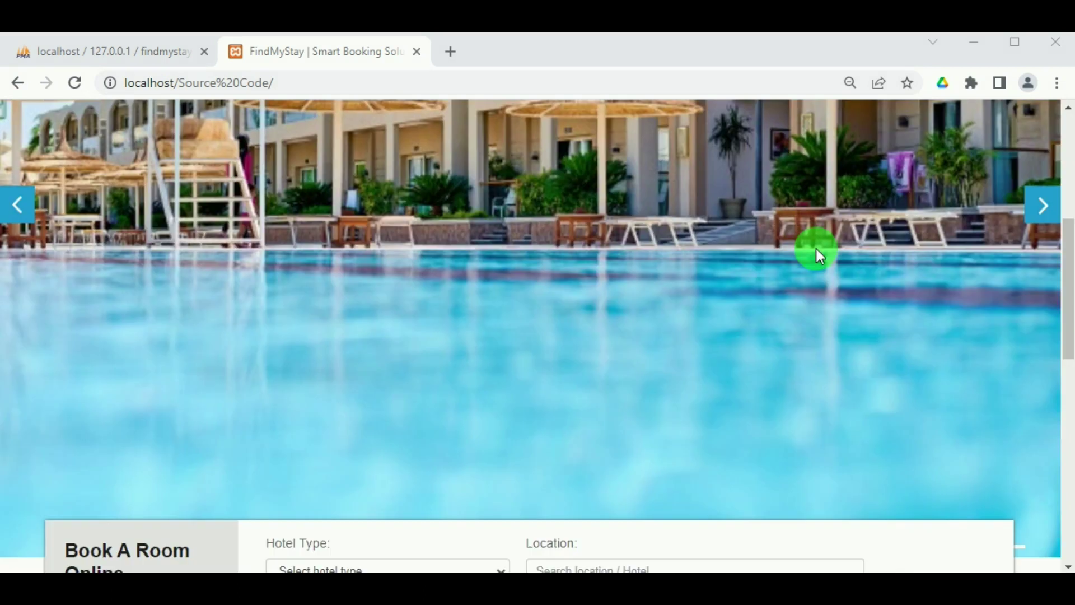
scroll(815, 246, "down", 4)
scroll(653, 364, "down", 6)
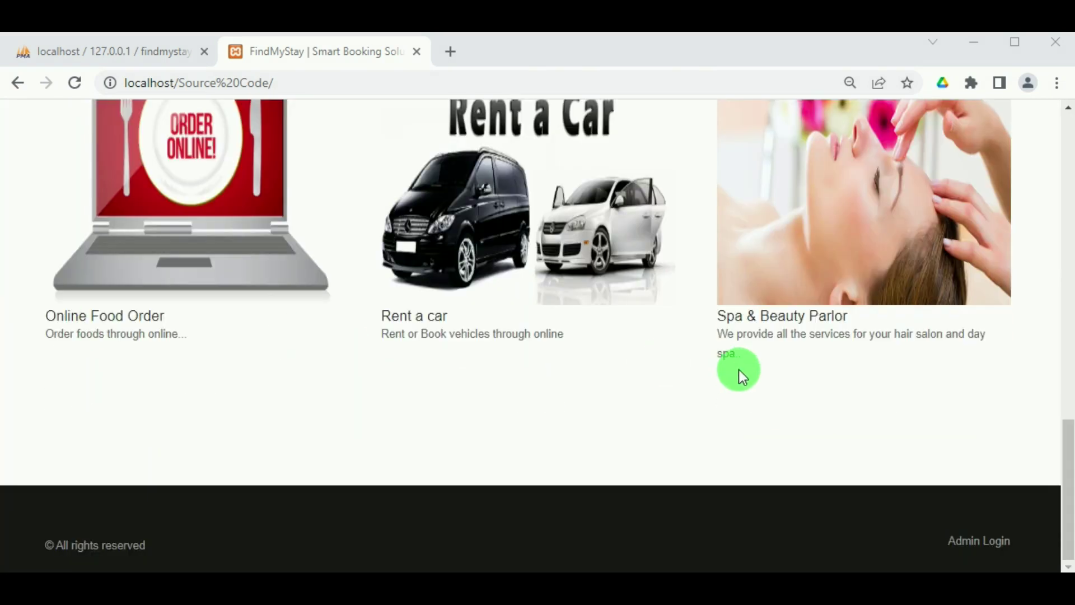
scroll(579, 448, "up", 15)
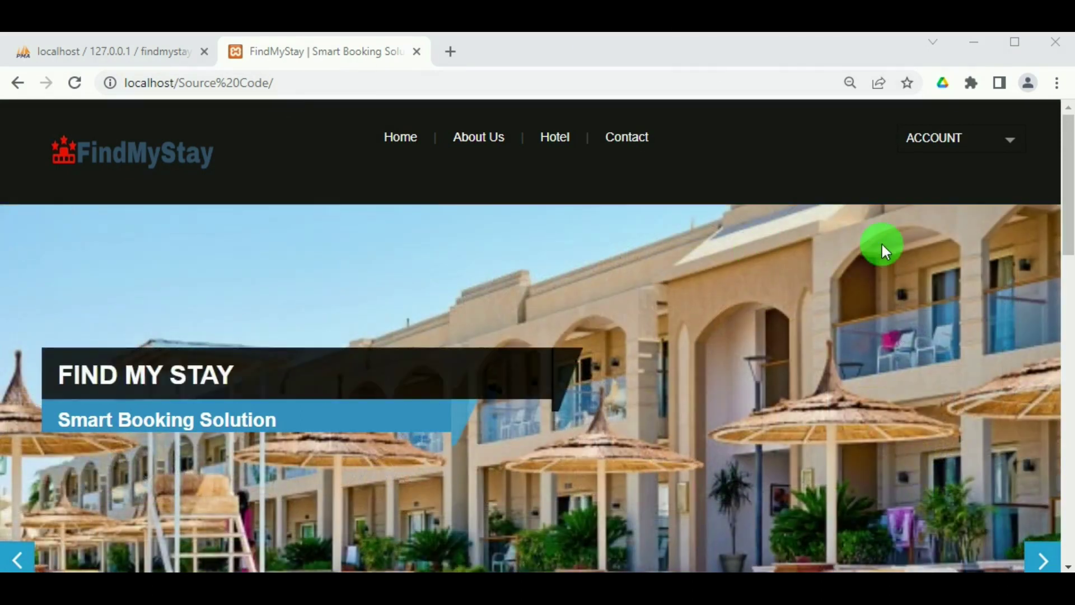
scroll(885, 246, "down", 5)
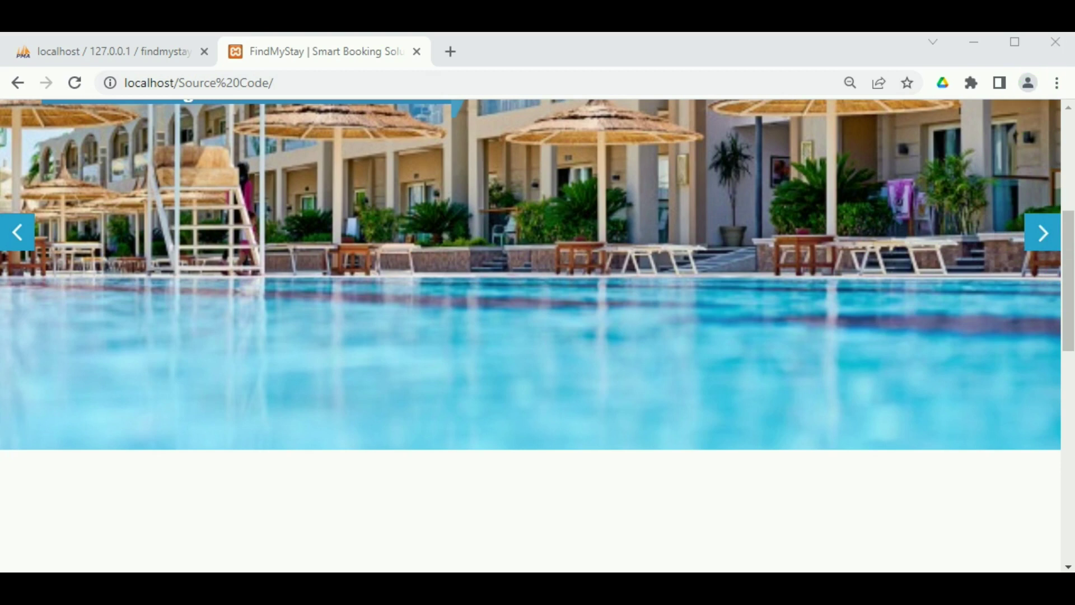
scroll(530, 330, "down", 10)
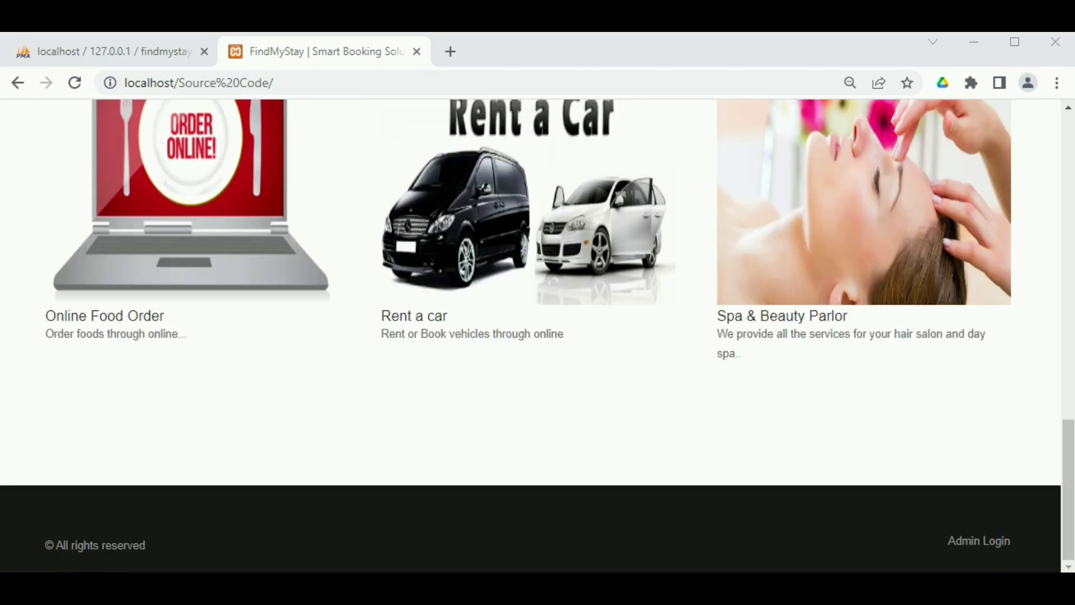
left_click(979, 540)
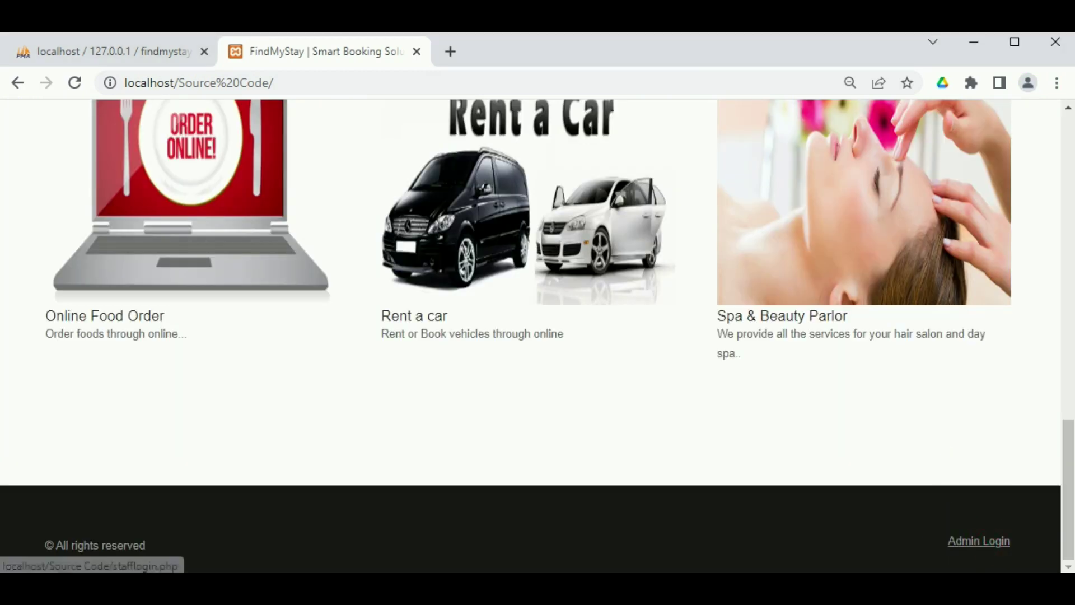
Log in with the autofilled admin login ID and the account password, then scroll the Dashboard.
left_click(863, 49)
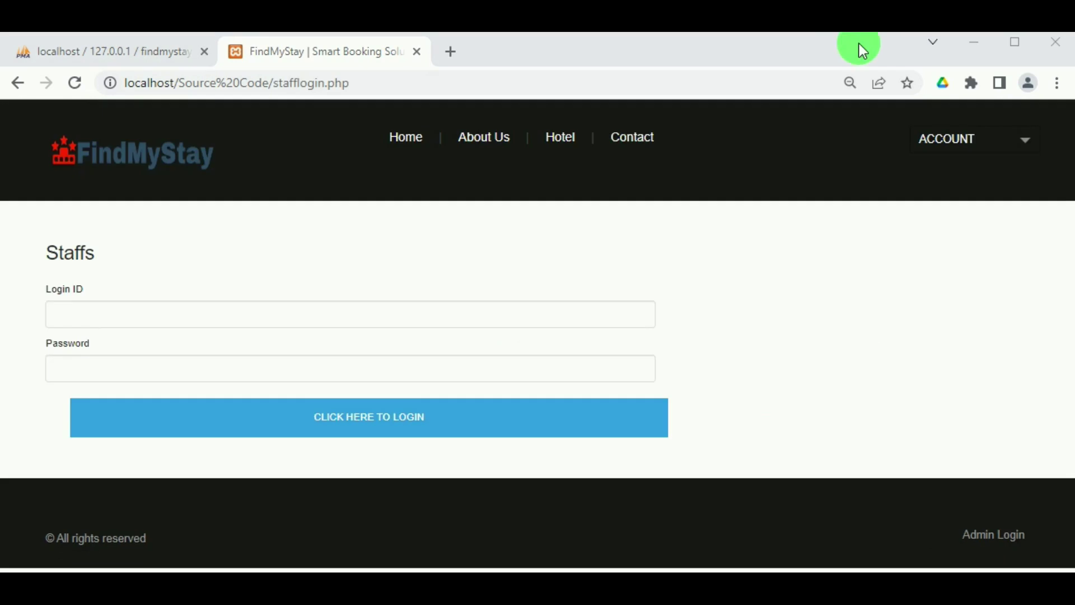
left_click(78, 313)
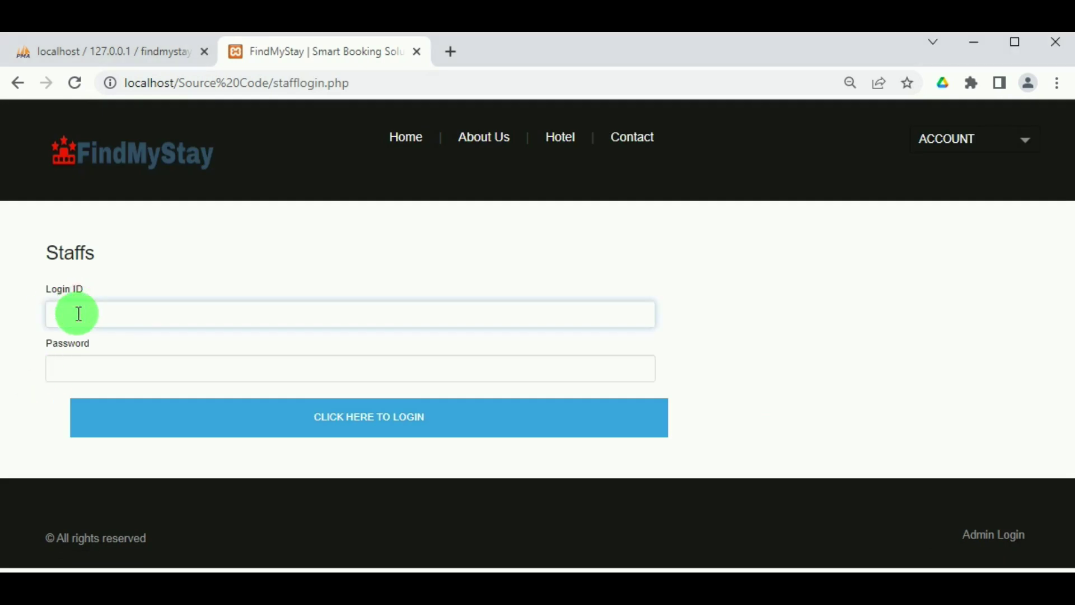
key("Down")
key("Return")
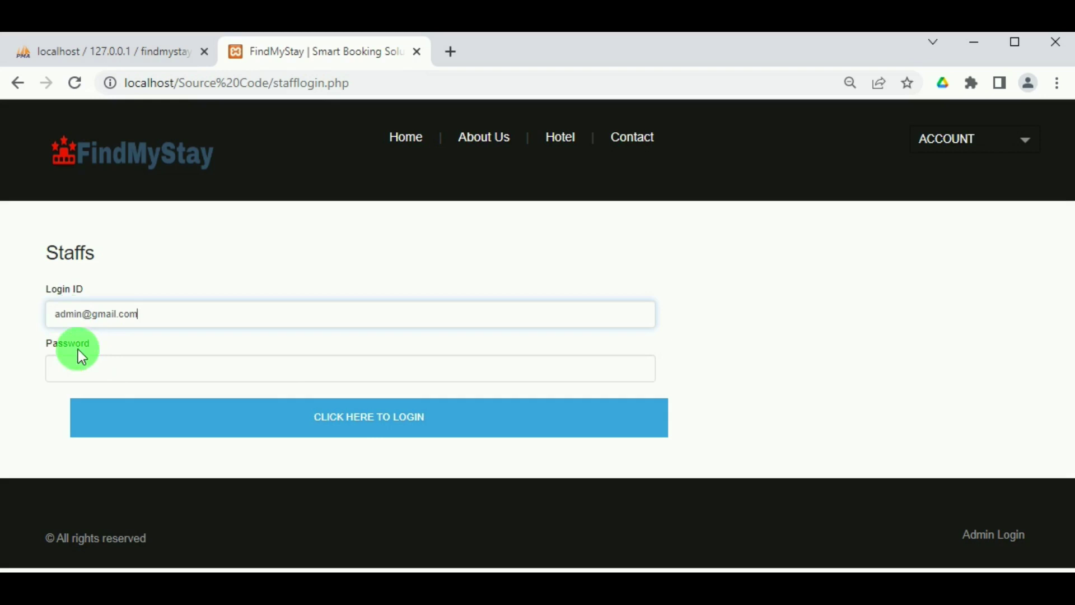
double_click(67, 312)
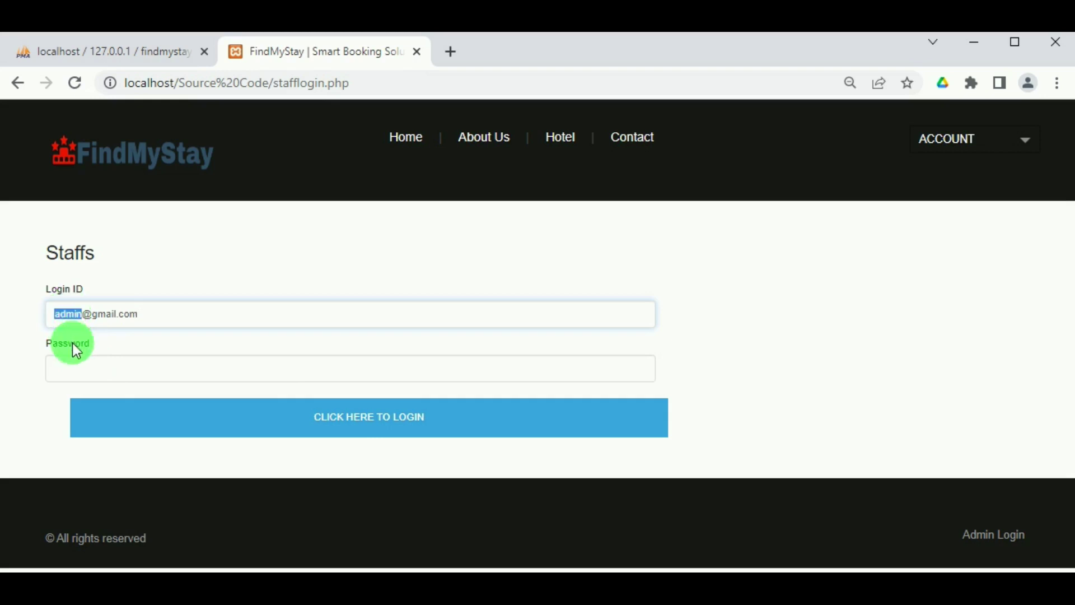
left_click(79, 365)
type("admin123")
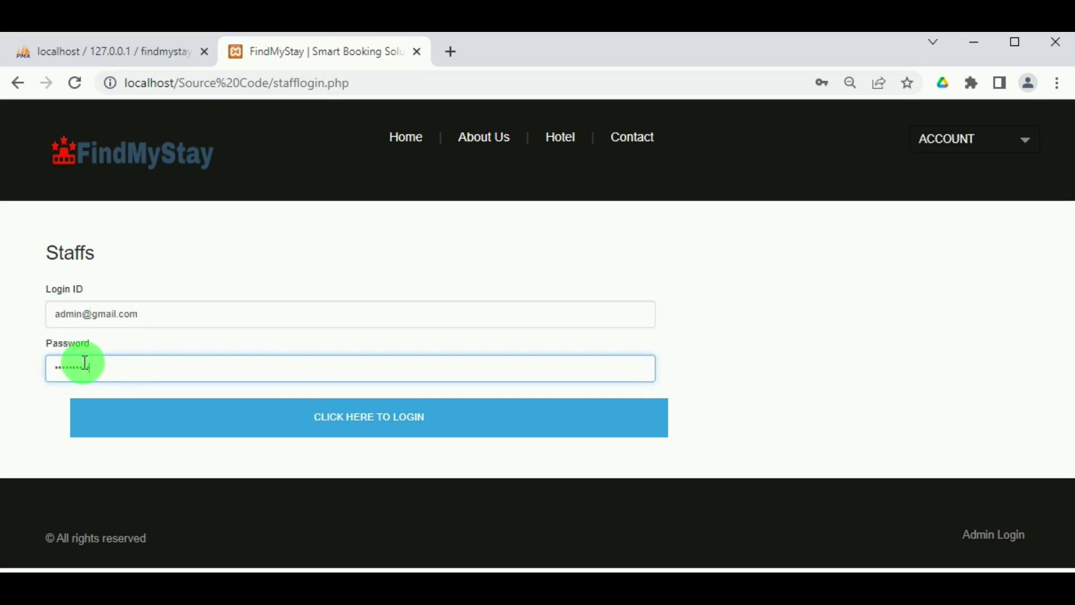
key("Return")
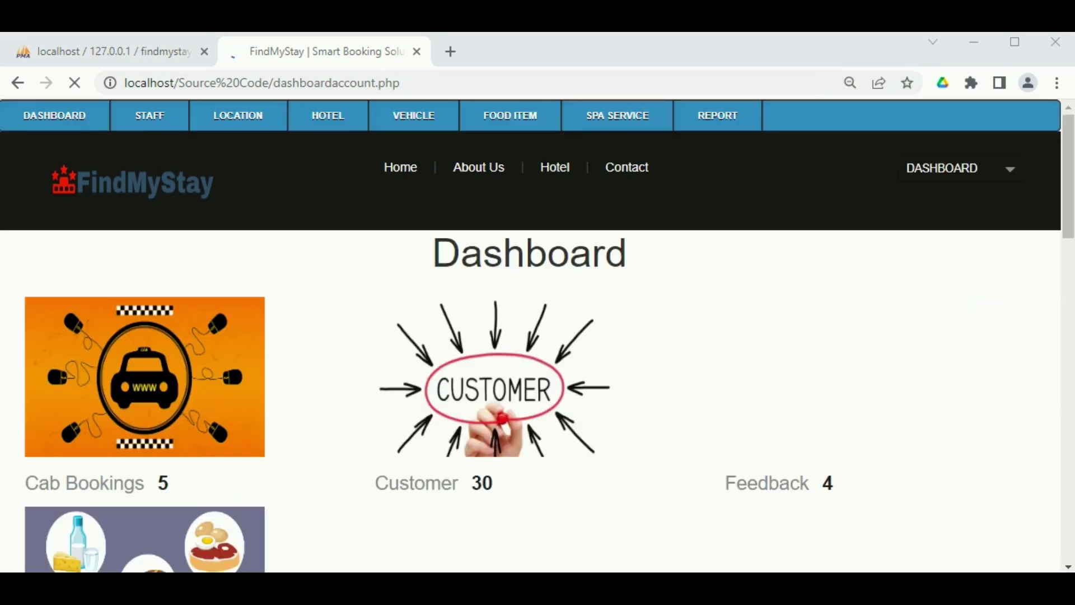
scroll(399, 264, "down", 10)
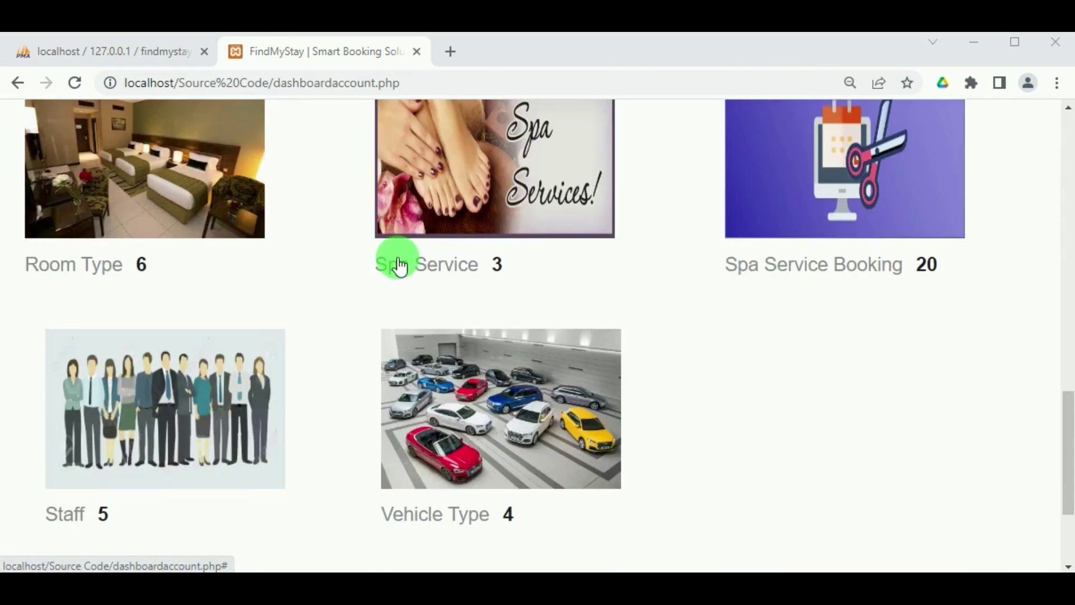
scroll(286, 305, "down", 5)
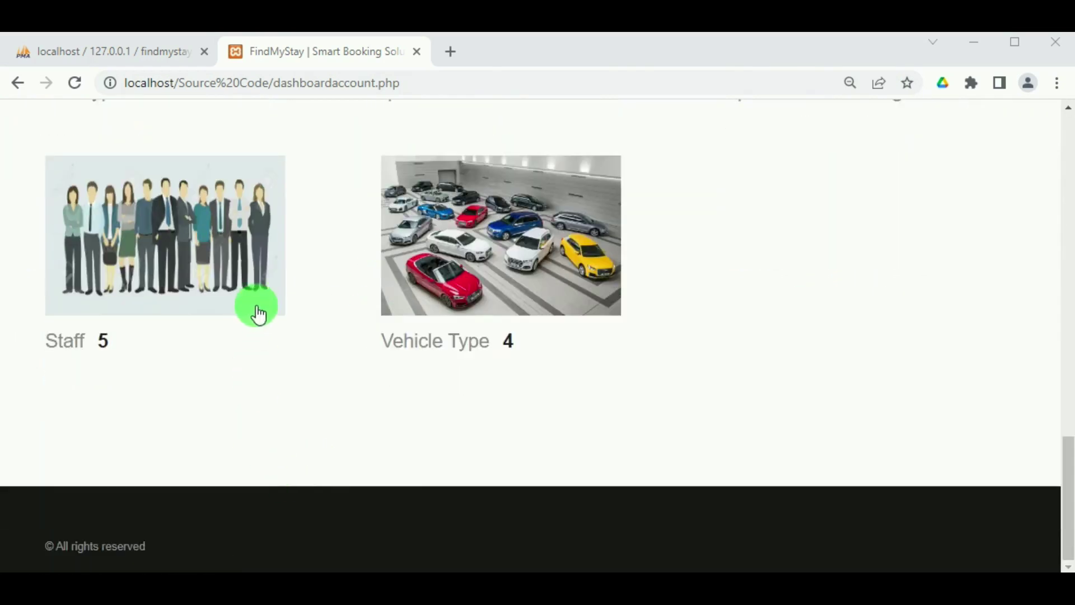
scroll(281, 339, "up", 15)
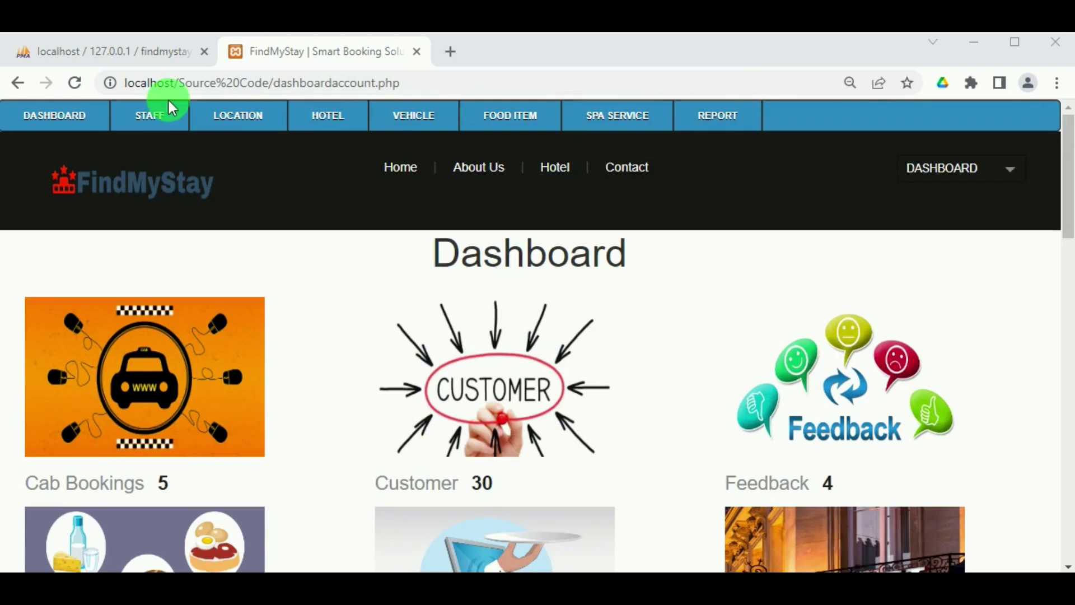
Open the Add Staff form, enter the staff member's name and set the staff type to Employee.
mouse_move(152, 123)
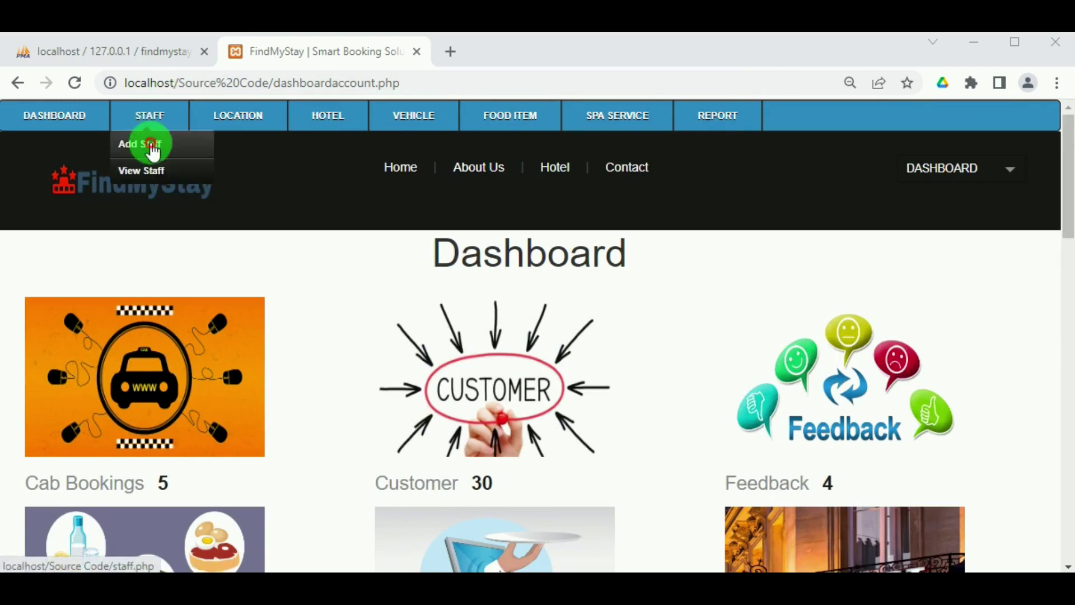
left_click(146, 145)
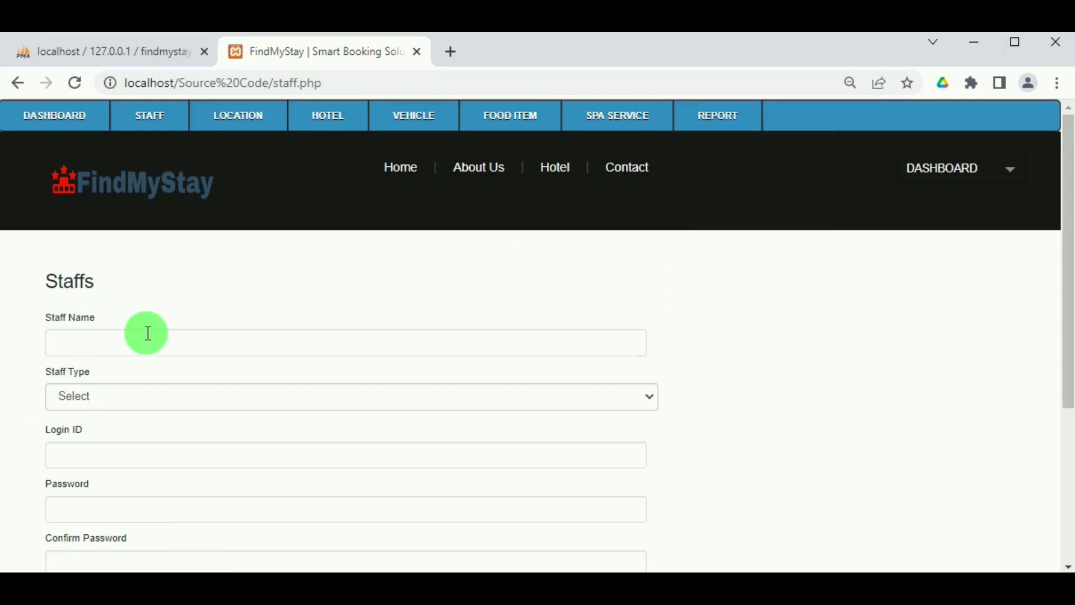
left_click(145, 341)
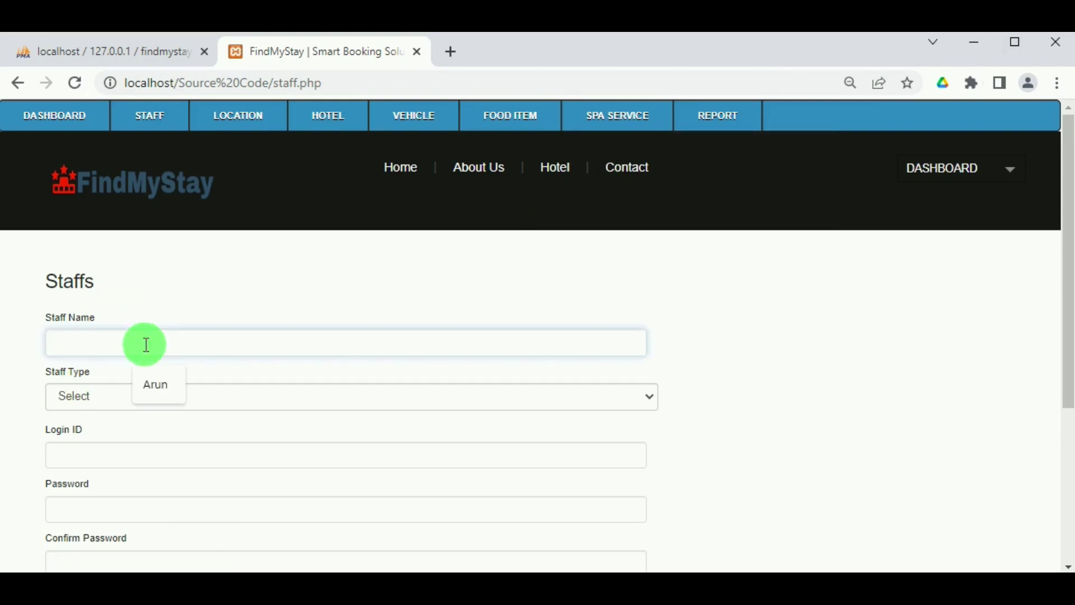
type("Nisha")
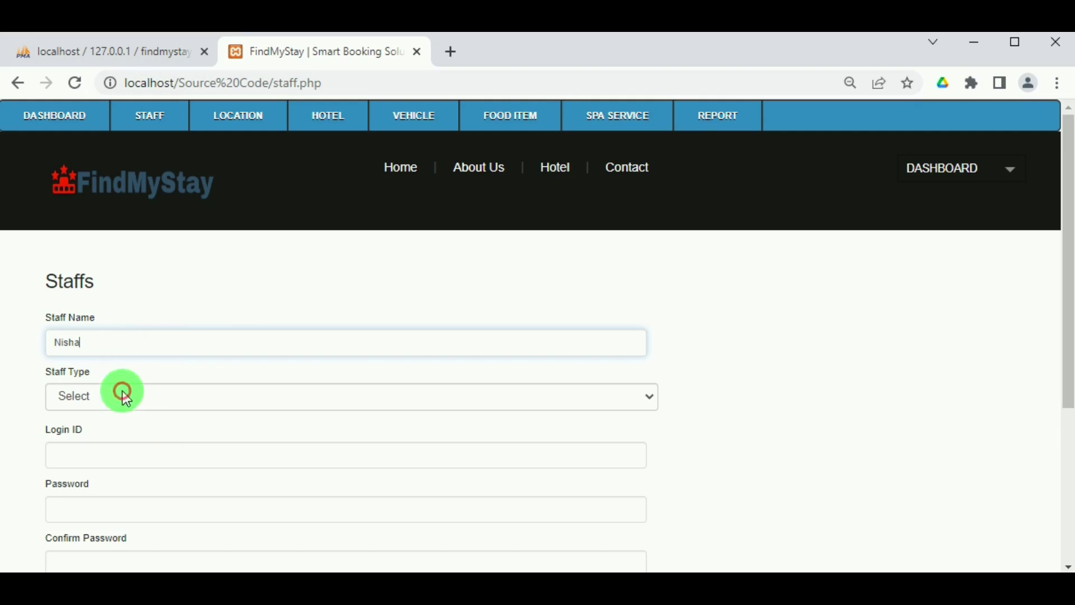
left_click(651, 398)
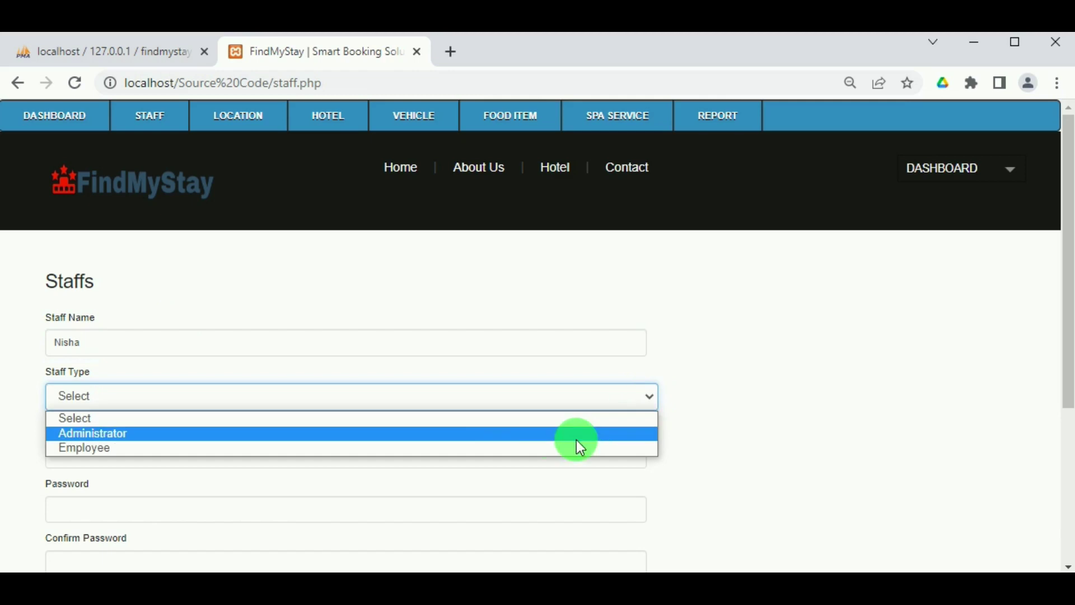
left_click(489, 435)
left_click(256, 472)
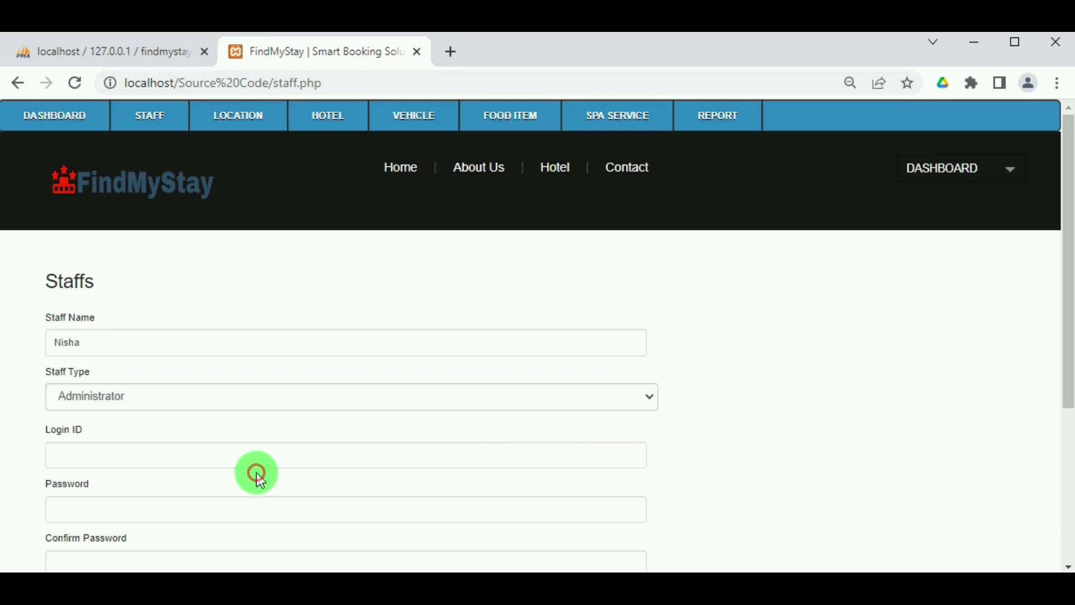
left_click(212, 398)
left_click(177, 446)
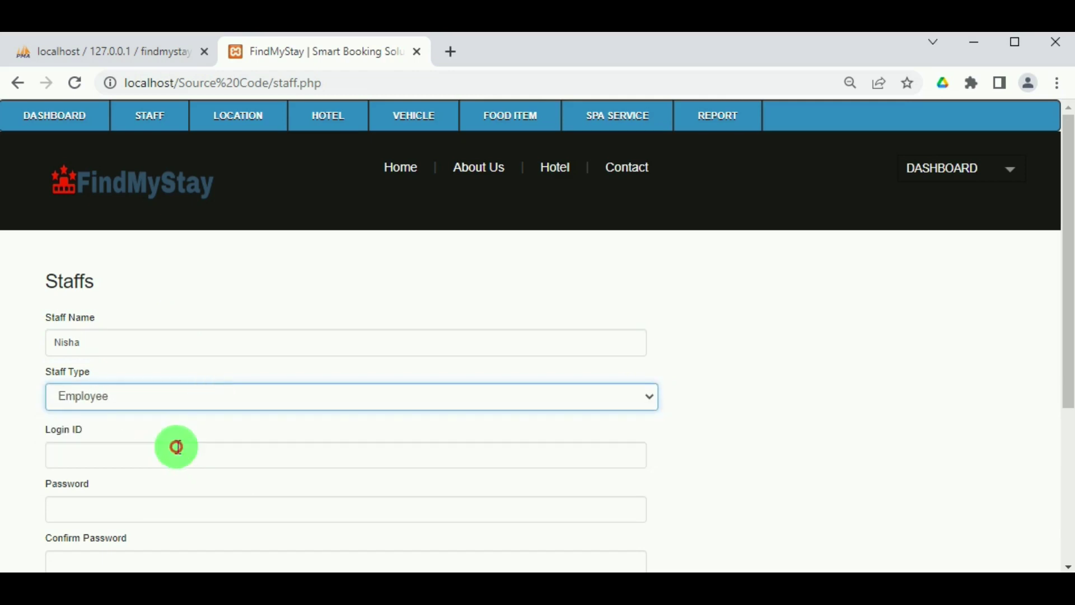
Fill the staff Login ID from a saved suggestion.
left_click(157, 451)
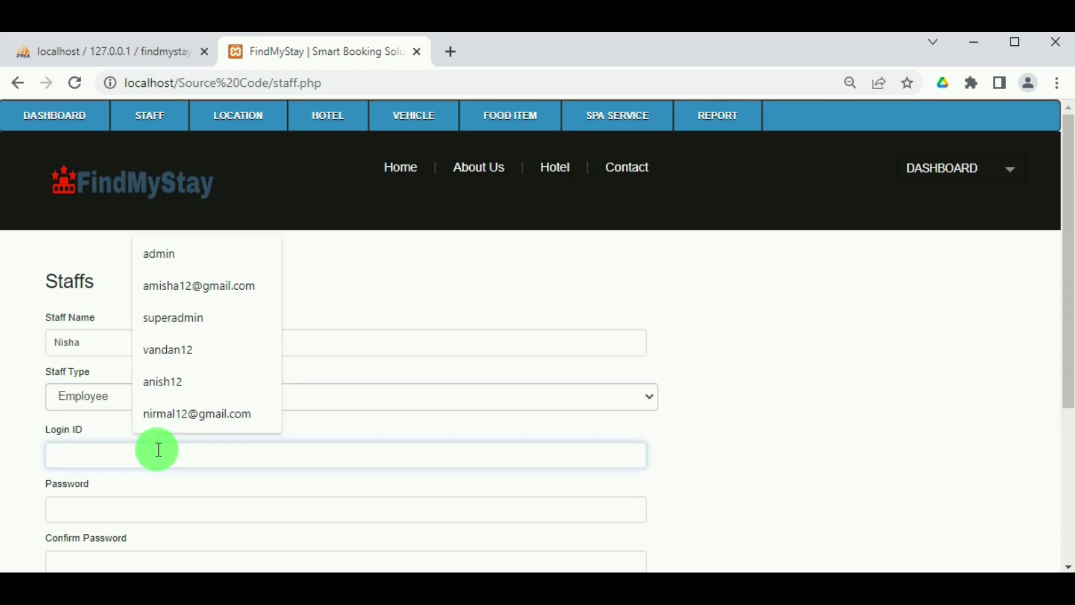
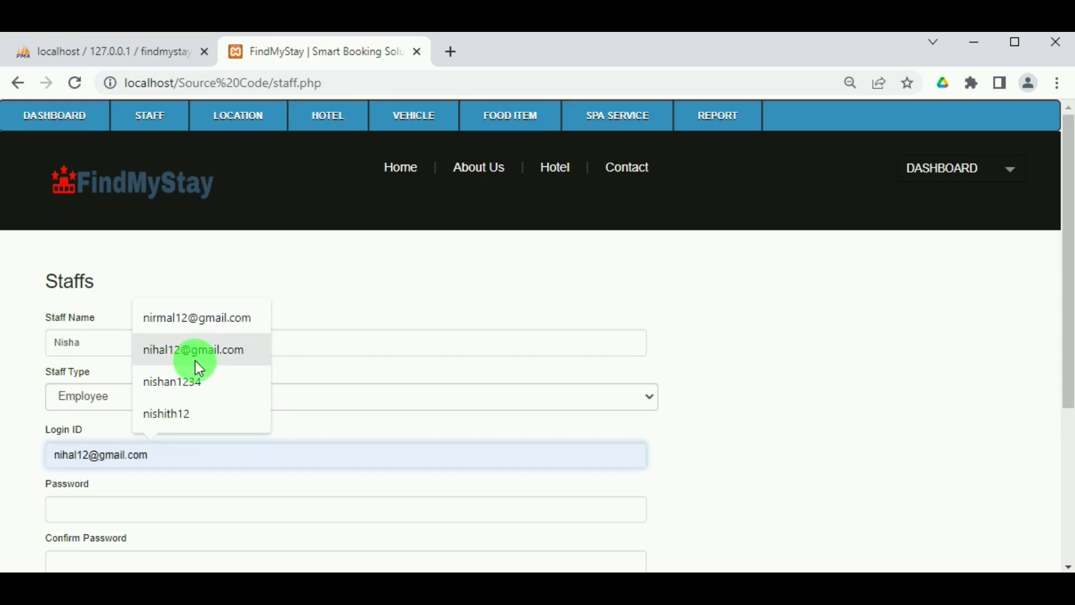
left_click(196, 361)
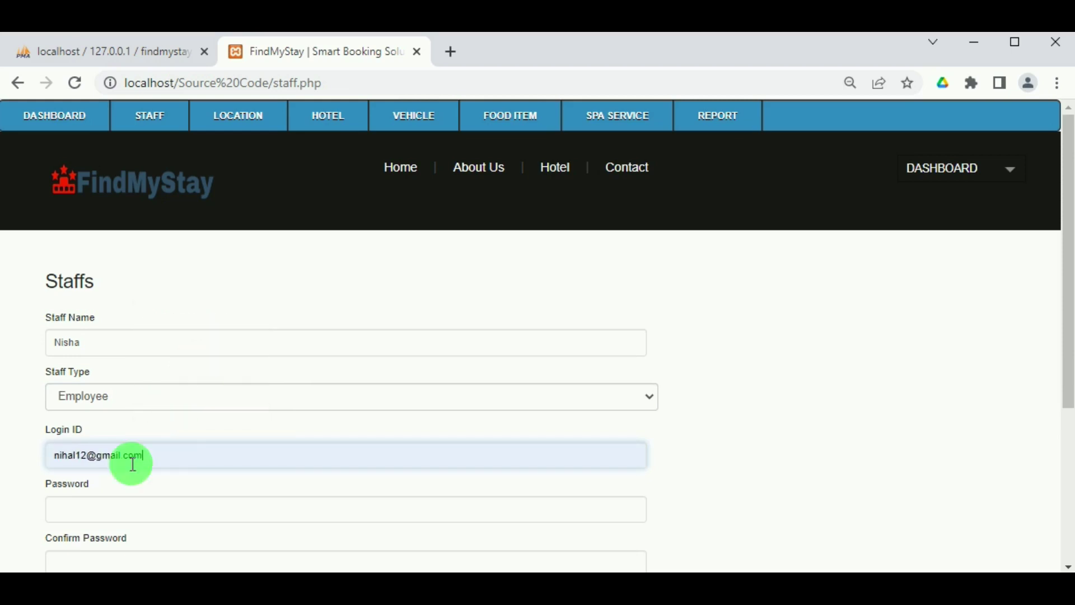
double_click(66, 457)
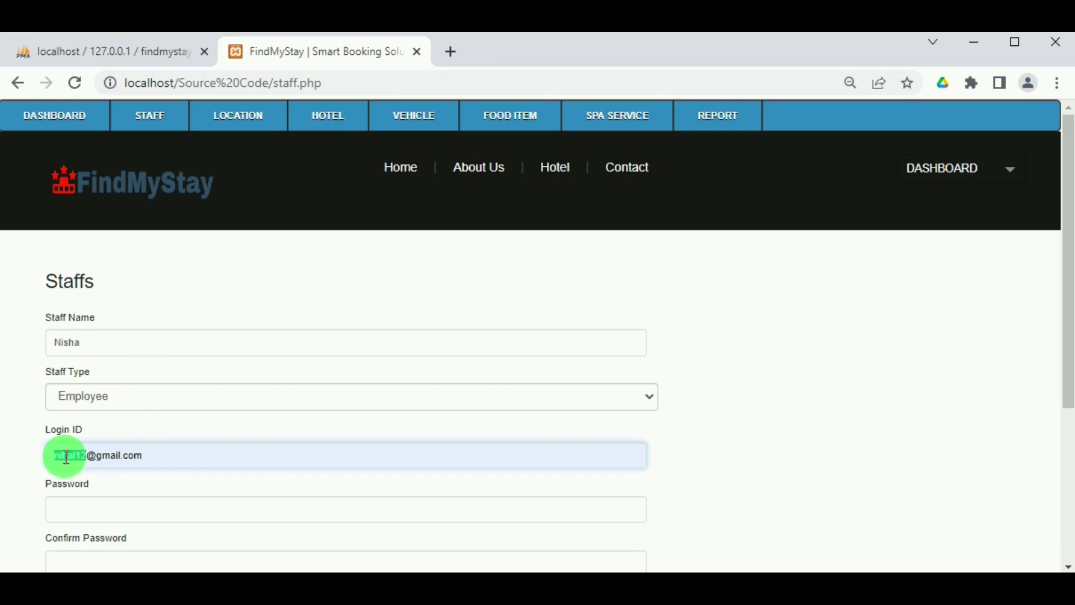
scroll(105, 493, "down", 3)
Paste and confirm the account password, set Status to Active, and submit the staff record.
left_click(107, 329)
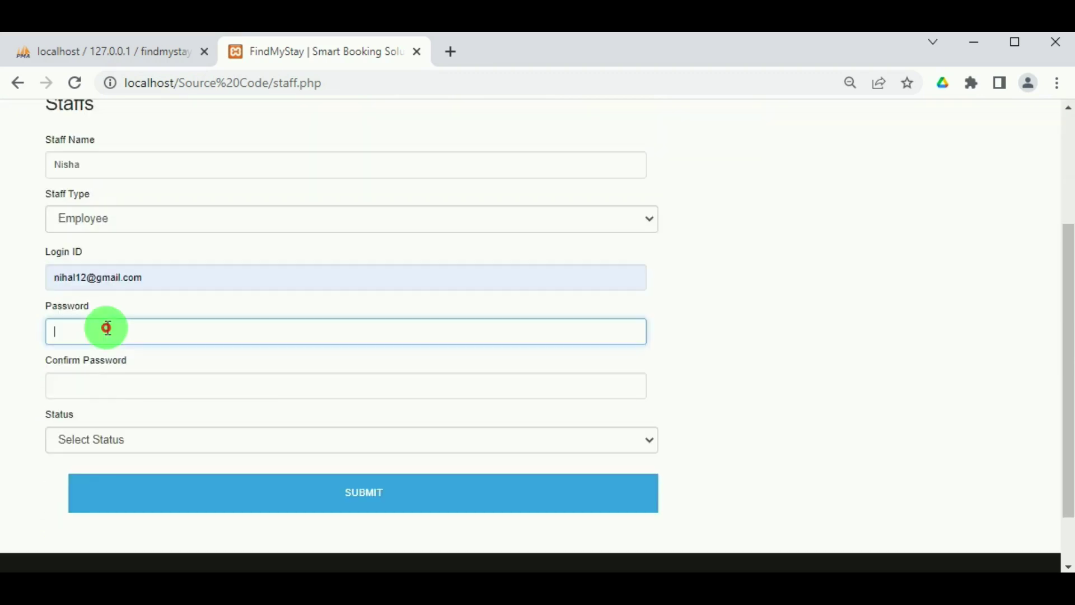
key("ctrl+v")
left_click(98, 380)
key("ctrl+v")
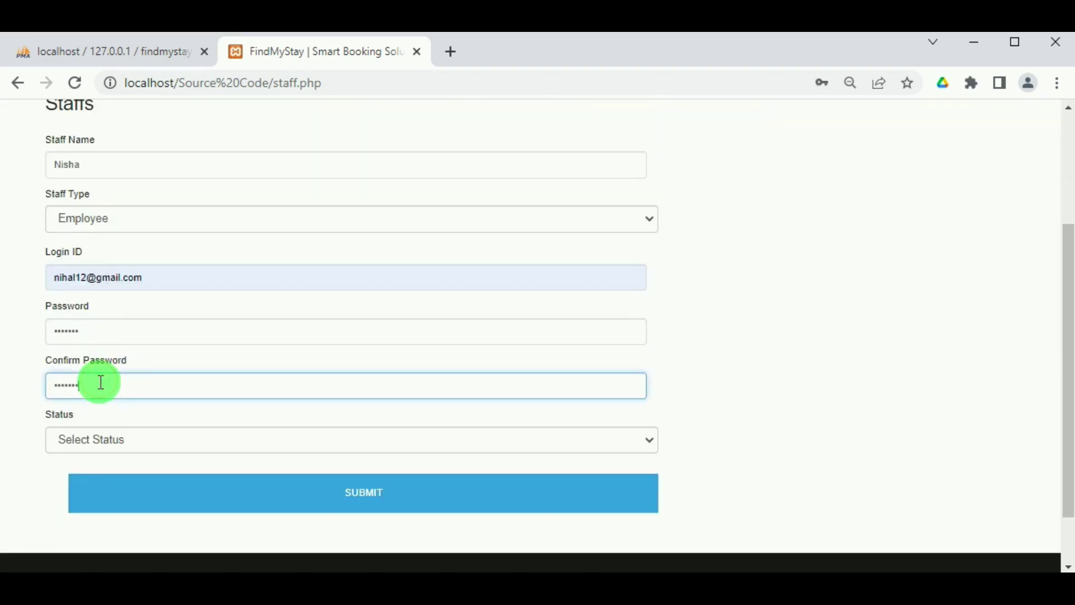
left_click(101, 438)
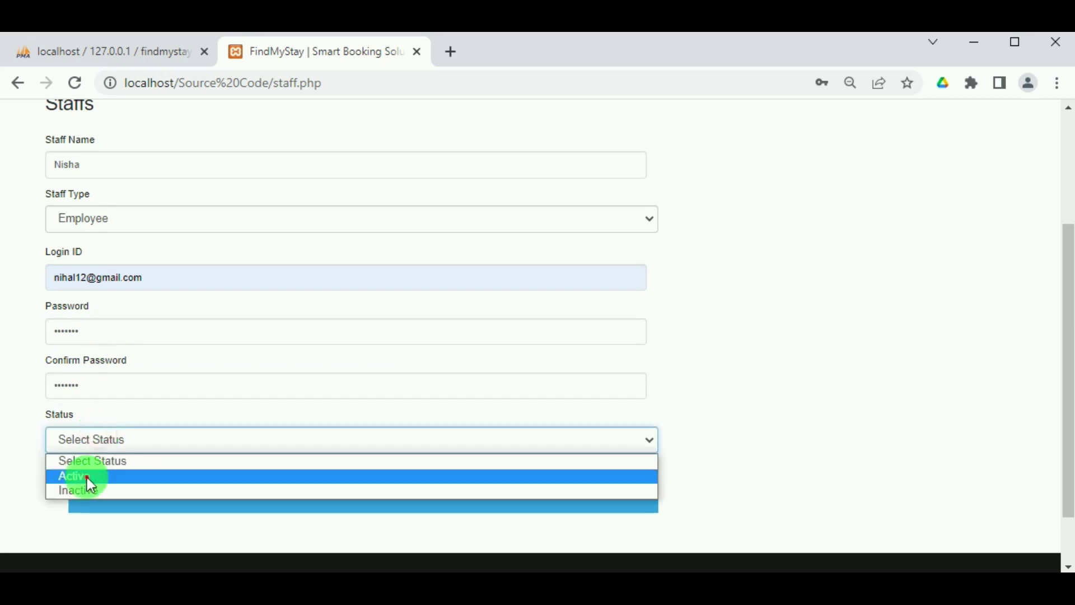
left_click(86, 477)
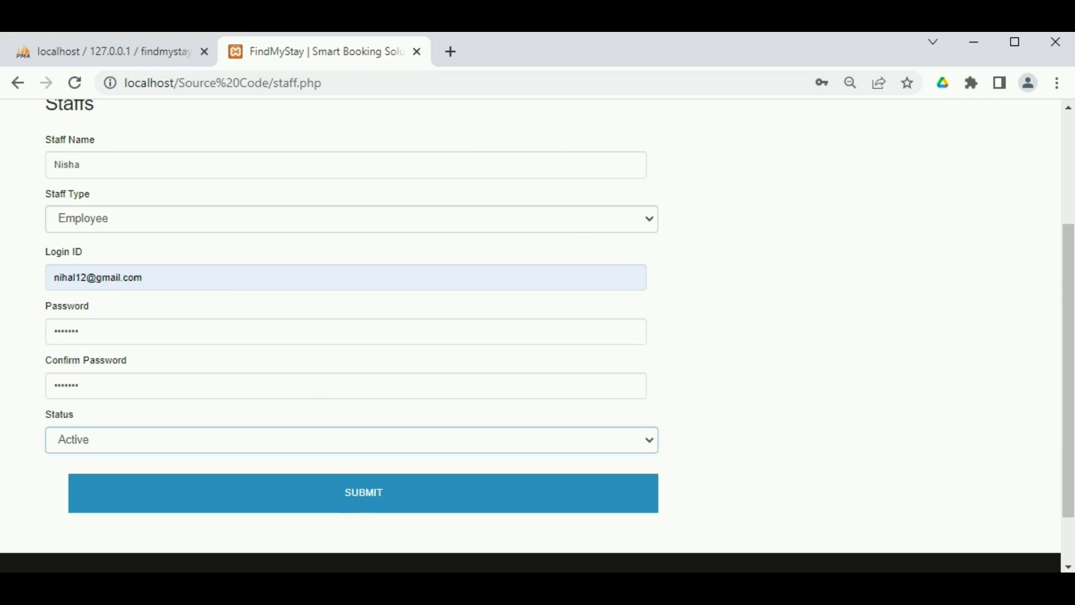
key("Return")
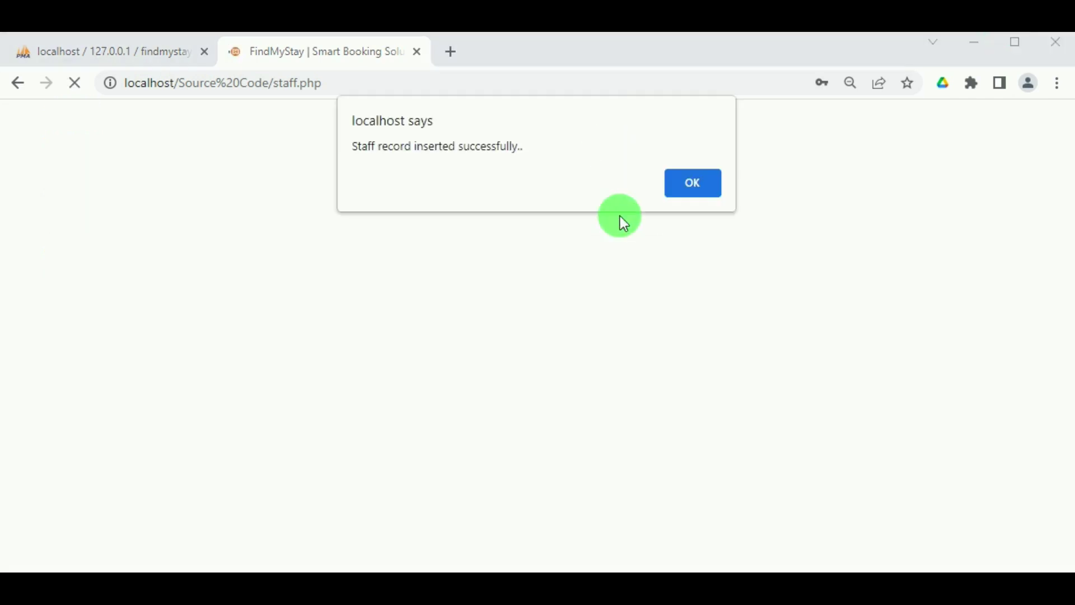
left_click(704, 188)
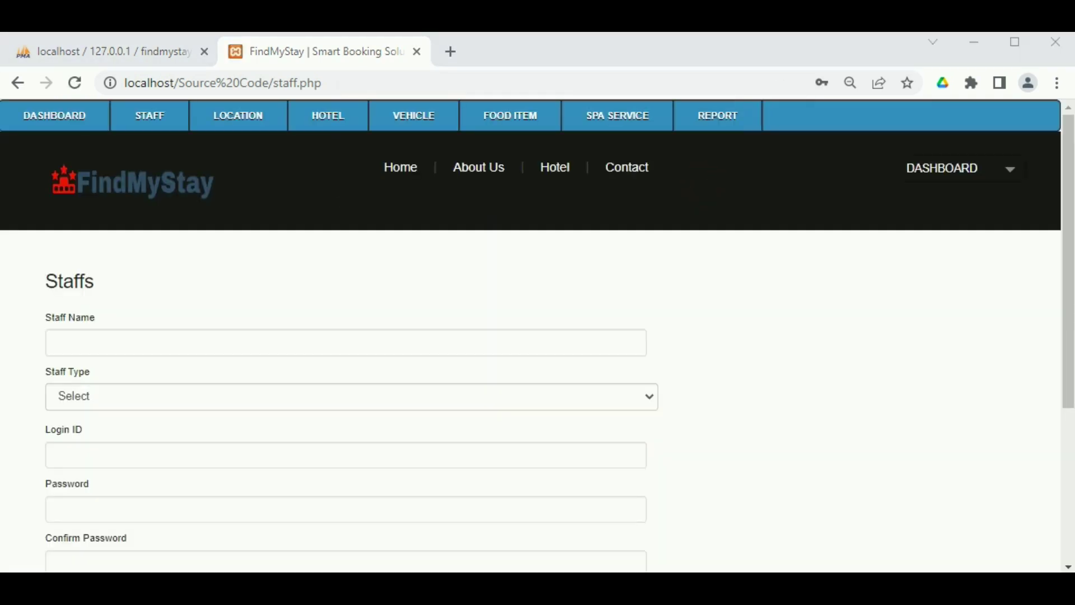
Review the six active staff accounts in View Staff, then bring up the Add Location form.
mouse_move(171, 128)
left_click(156, 180)
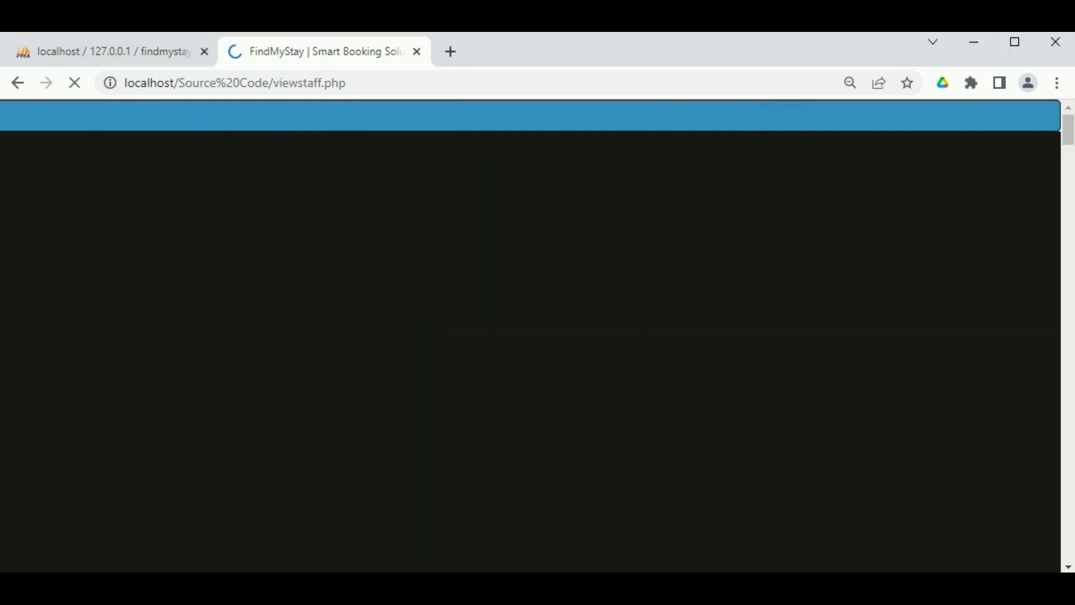
scroll(425, 419, "down", 4)
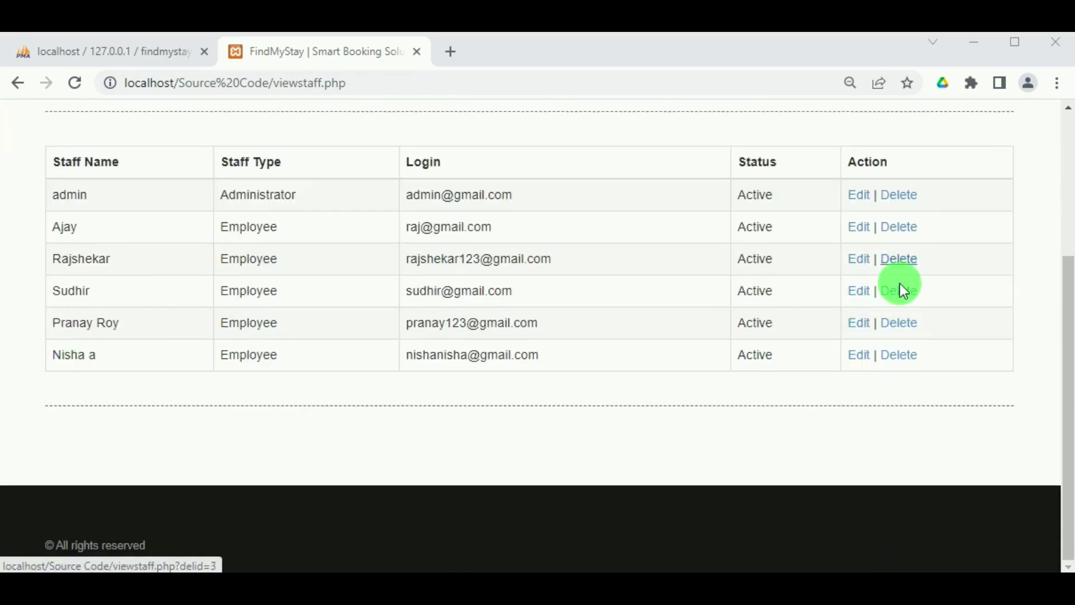
scroll(616, 227, "up", 4)
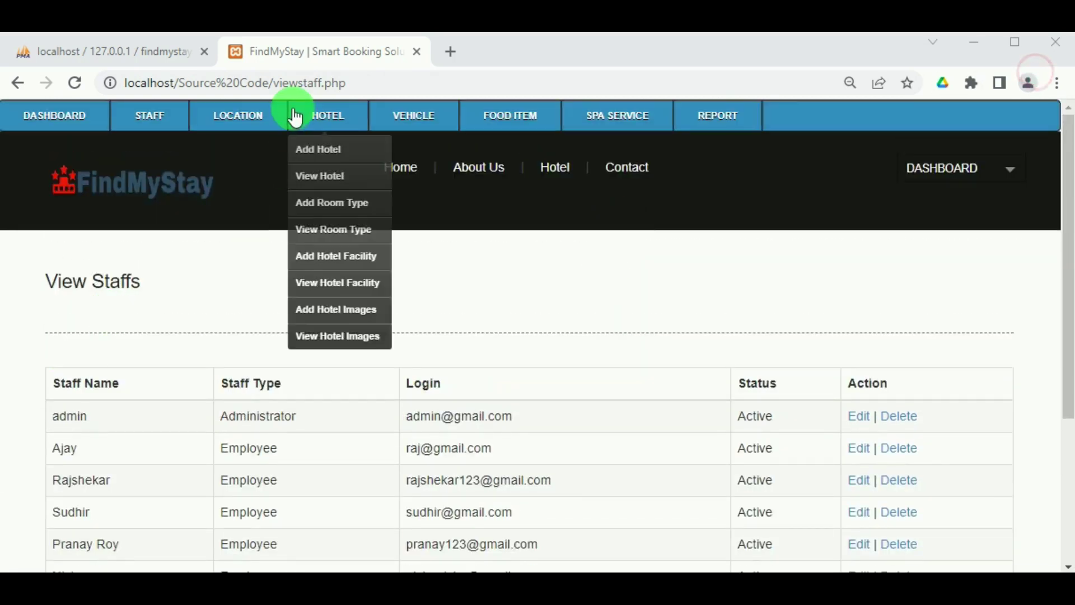
mouse_move(238, 117)
left_click(249, 156)
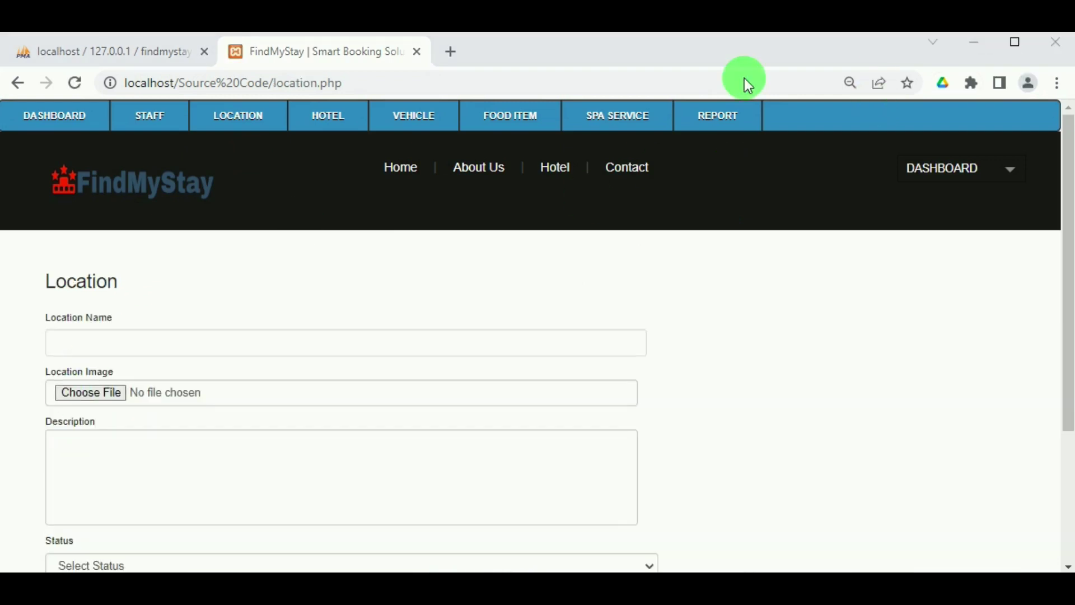
Name the location Mumbai and attach the image 989814529Mumbai.jpg.
left_click(171, 336)
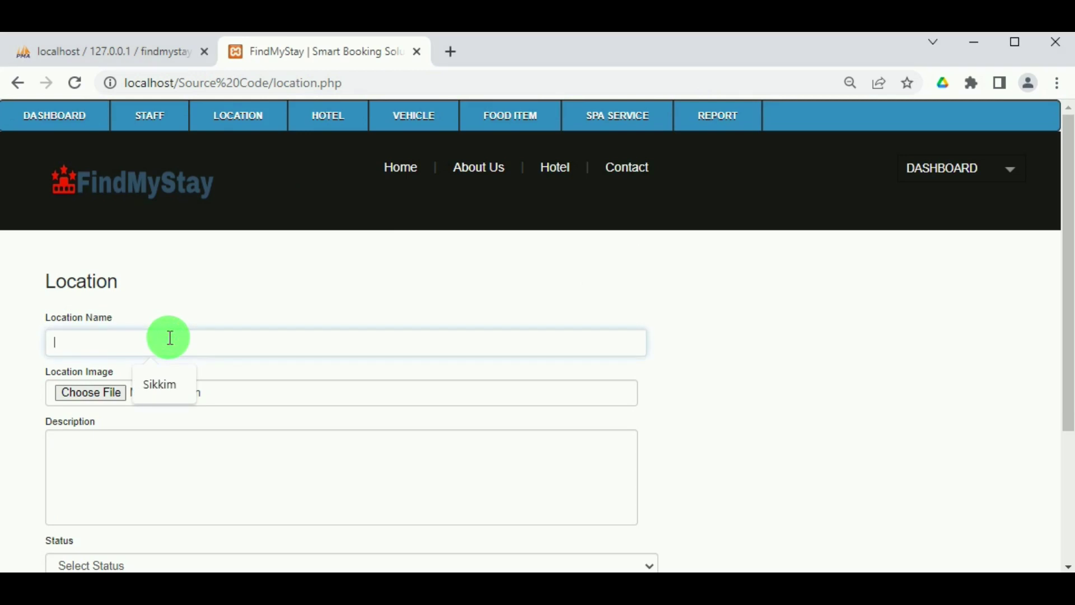
type("Mumbai")
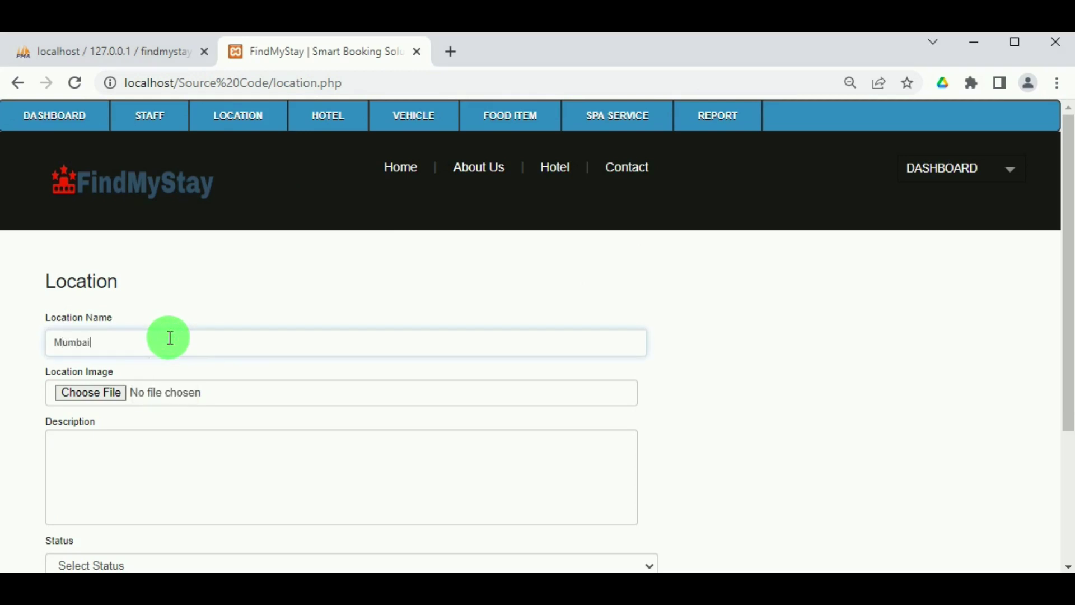
left_click(116, 391)
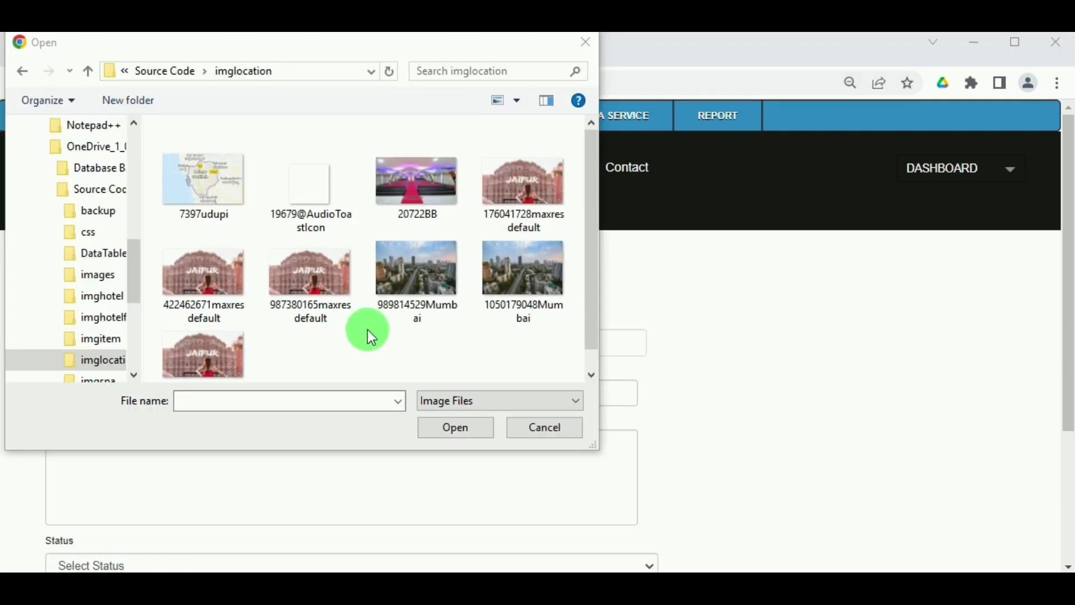
left_click(441, 260)
left_click(456, 432)
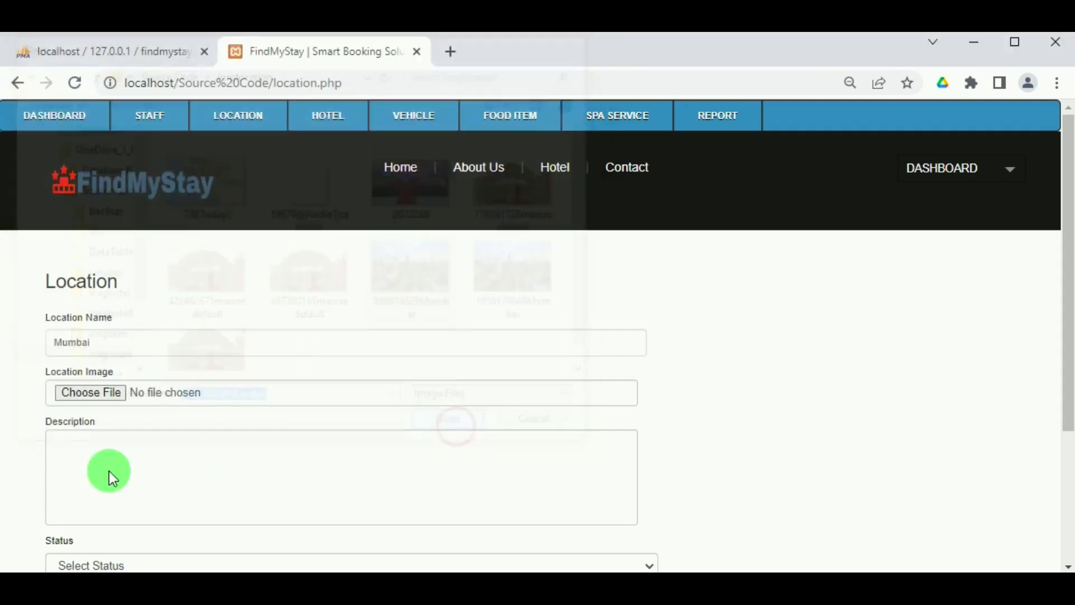
Copy Mumbai into the Description, set Status to Active, and submit the location.
scroll(99, 465, "down", 2)
left_click(68, 357)
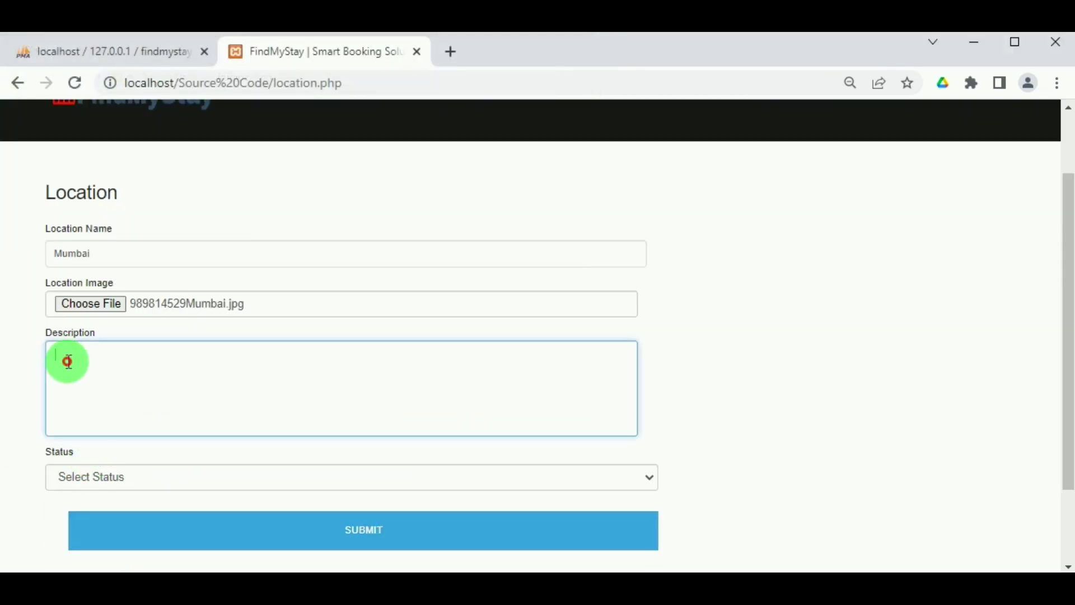
left_click_drag(116, 257, 48, 253)
key("ctrl+c")
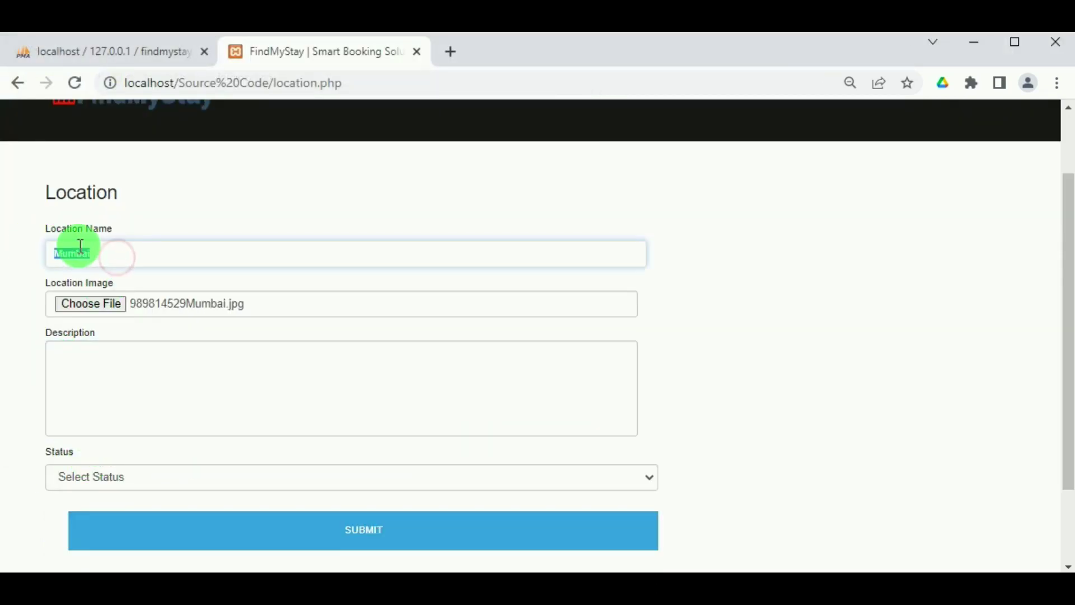
left_click(91, 367)
key("ctrl+v")
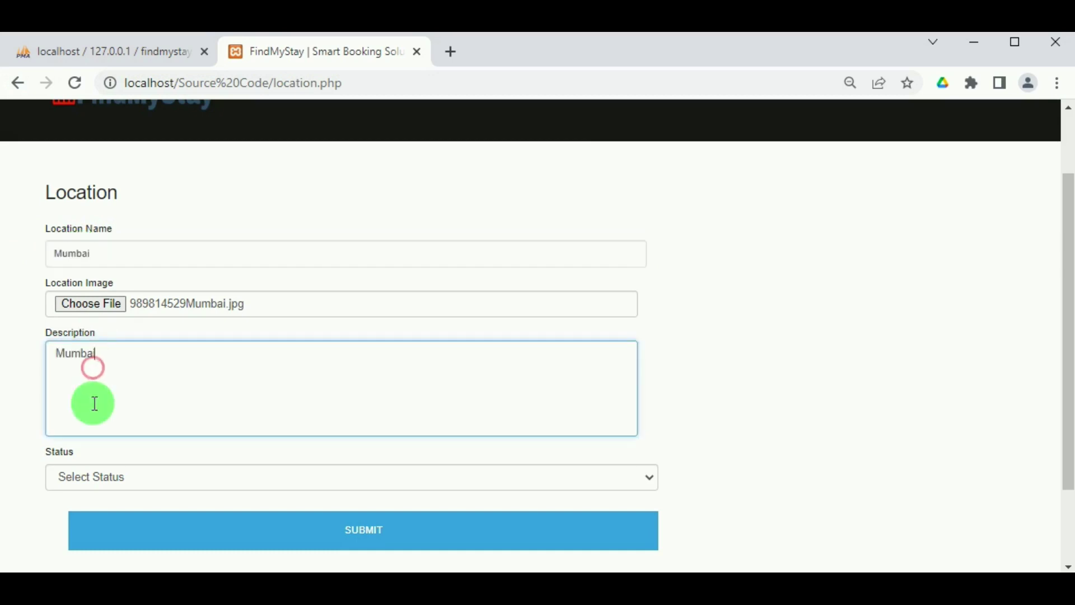
left_click(96, 469)
left_click(93, 515)
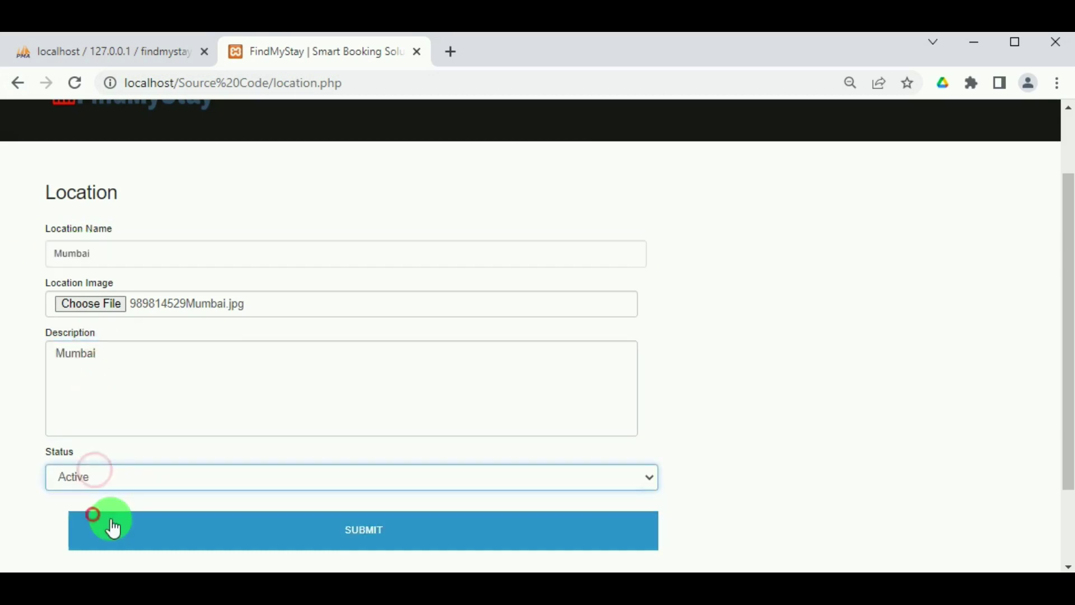
left_click(321, 533)
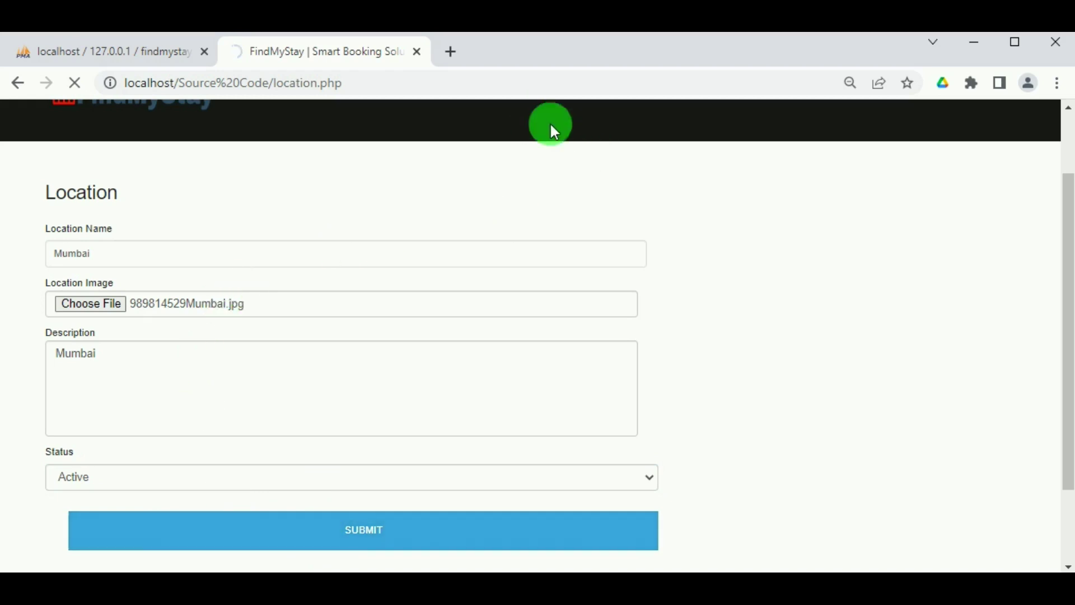
left_click(705, 182)
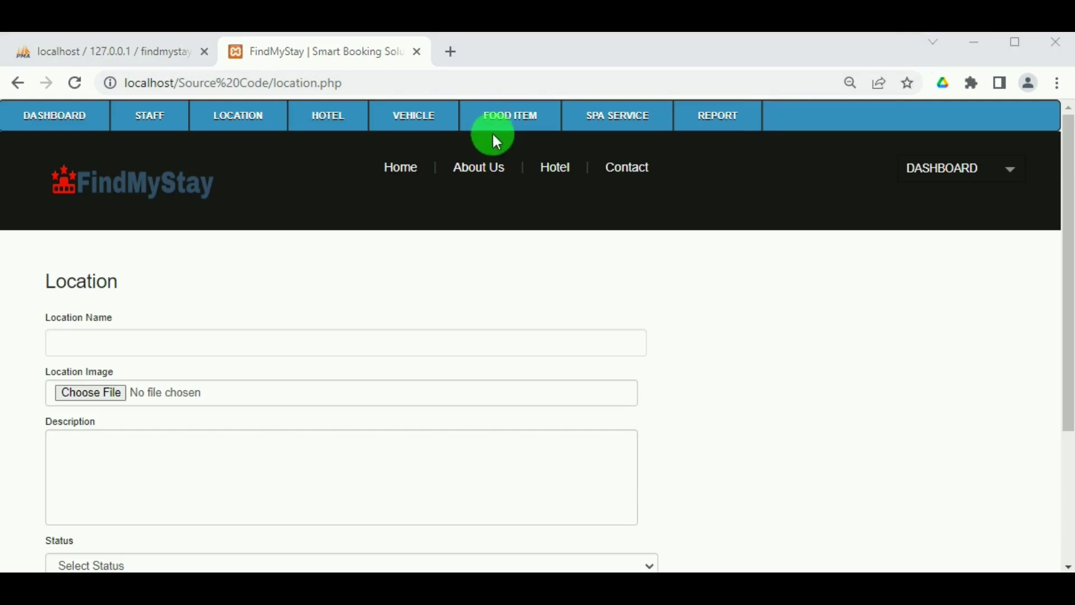
Open View Location and scroll through the table of active locations.
mouse_move(239, 117)
left_click(252, 169)
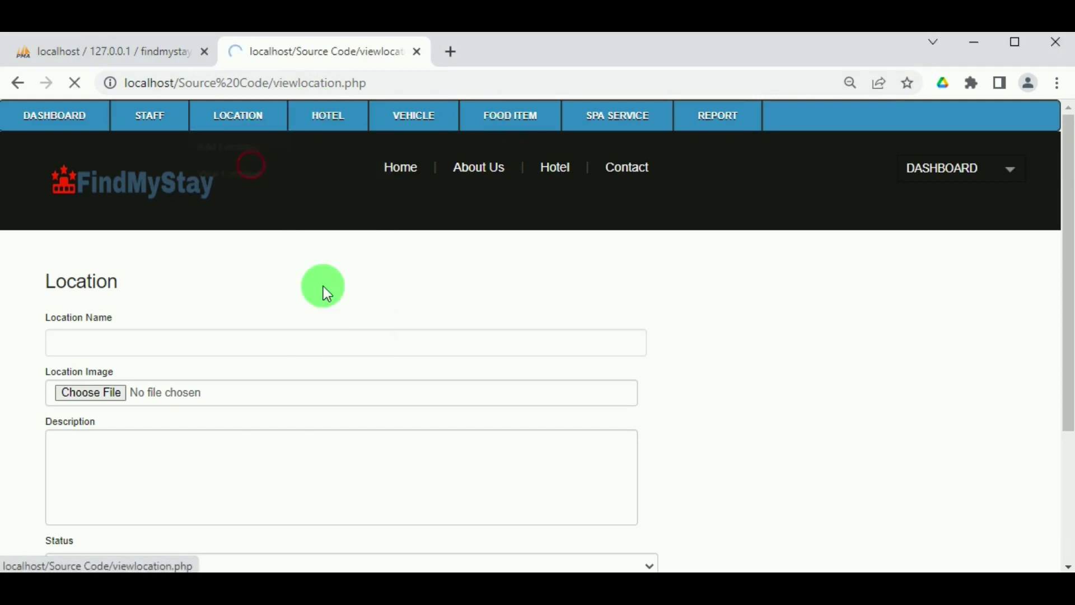
scroll(326, 295, "down", 3)
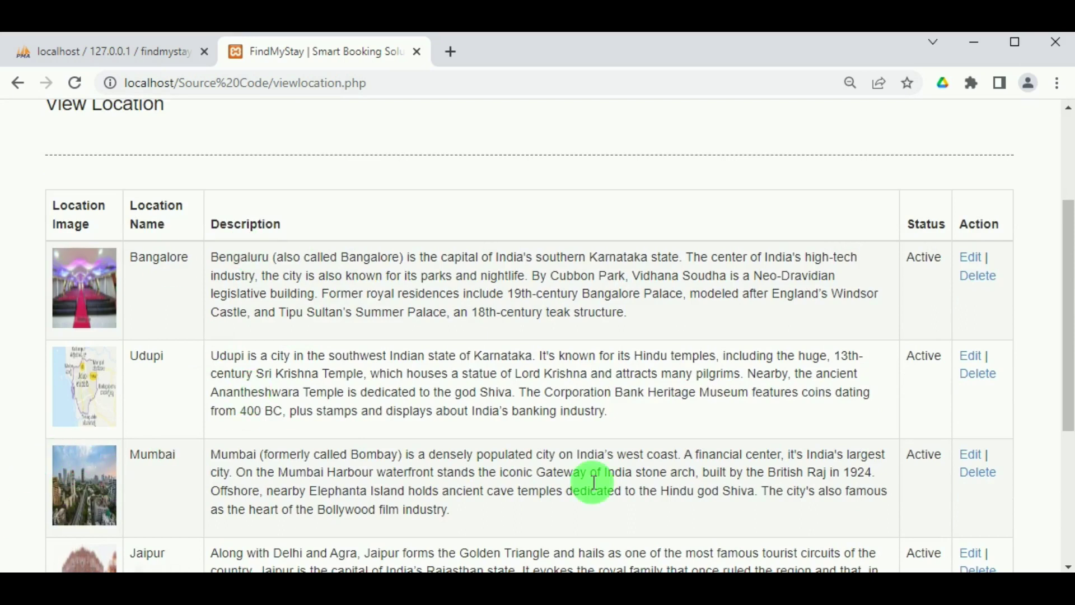
scroll(781, 421, "down", 2)
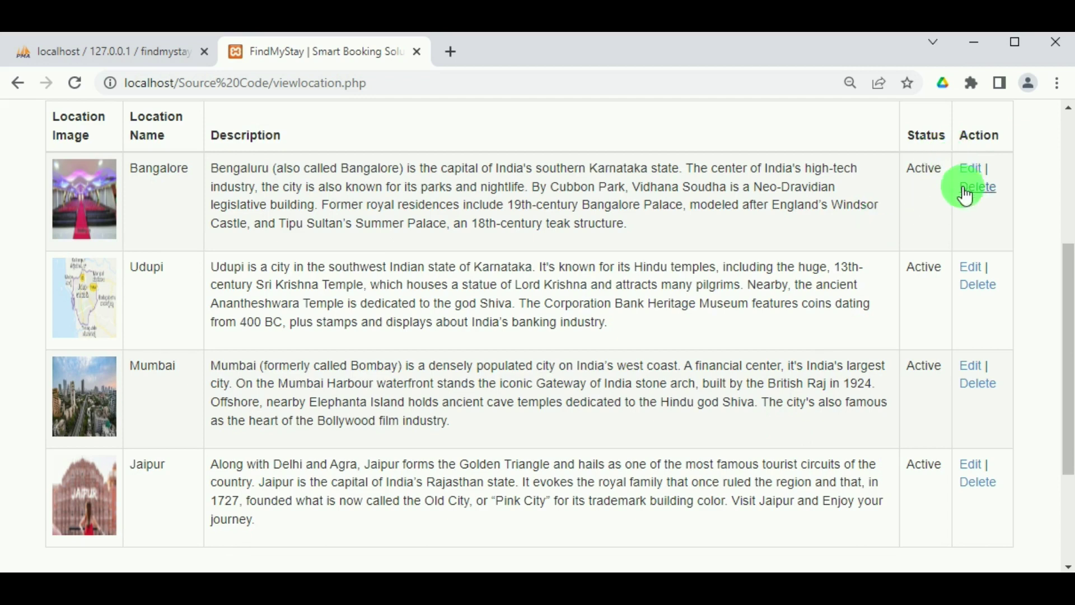
scroll(680, 314, "up", 5)
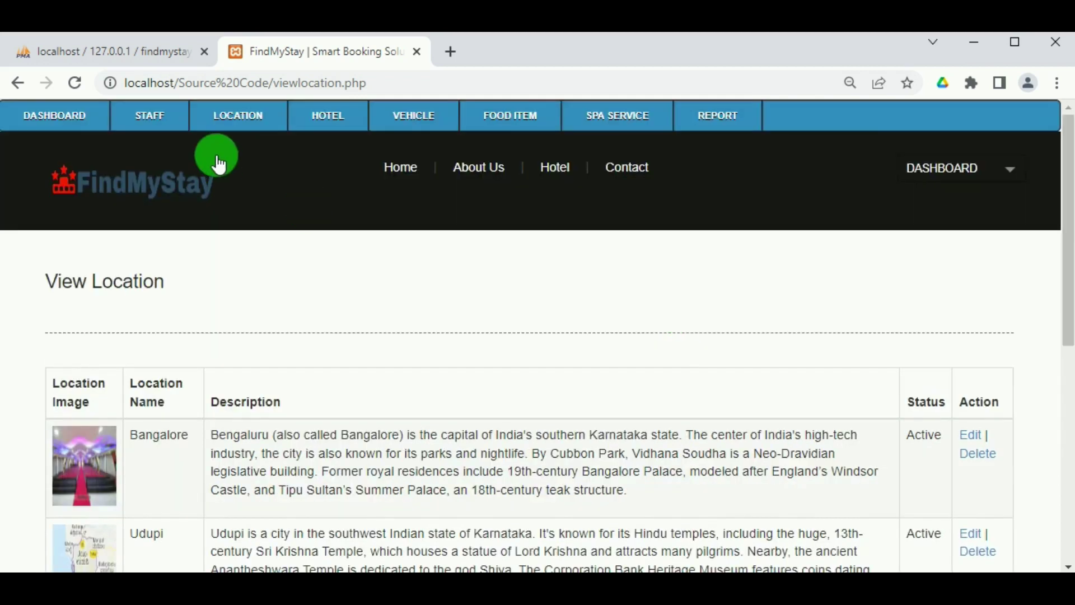
mouse_move(332, 129)
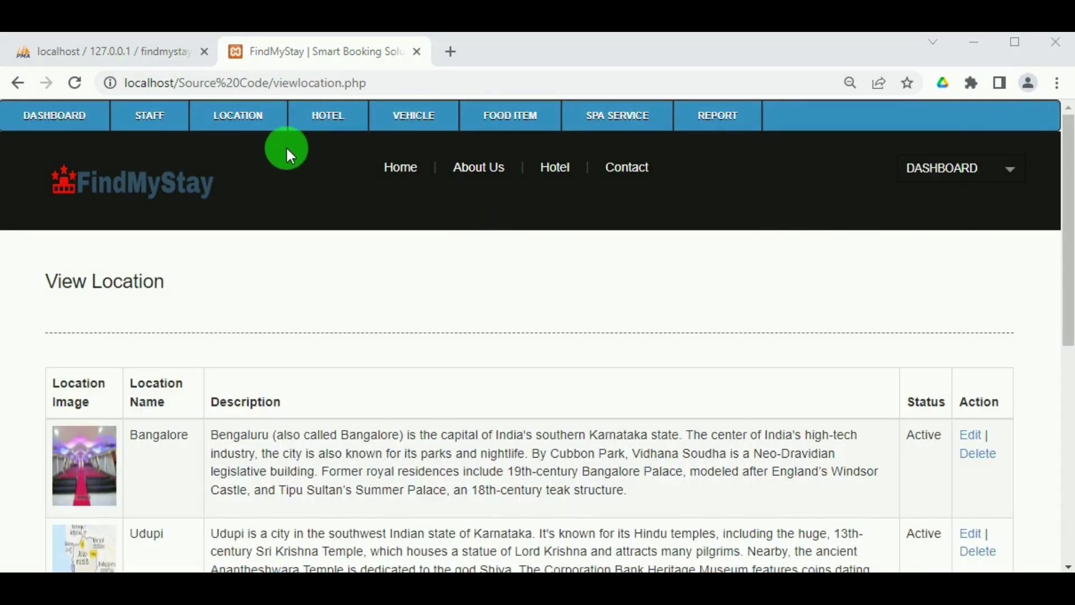
In the Add Hotel form, choose location Mumbai, name The Taj Palace, and type 5 Star.
mouse_move(336, 120)
left_click(336, 147)
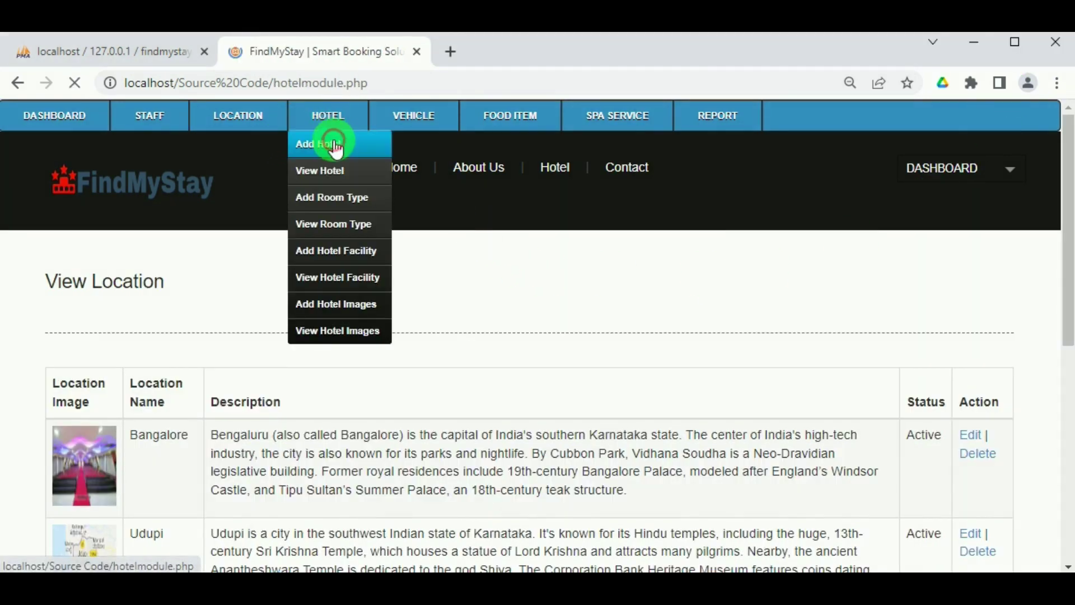
left_click(250, 345)
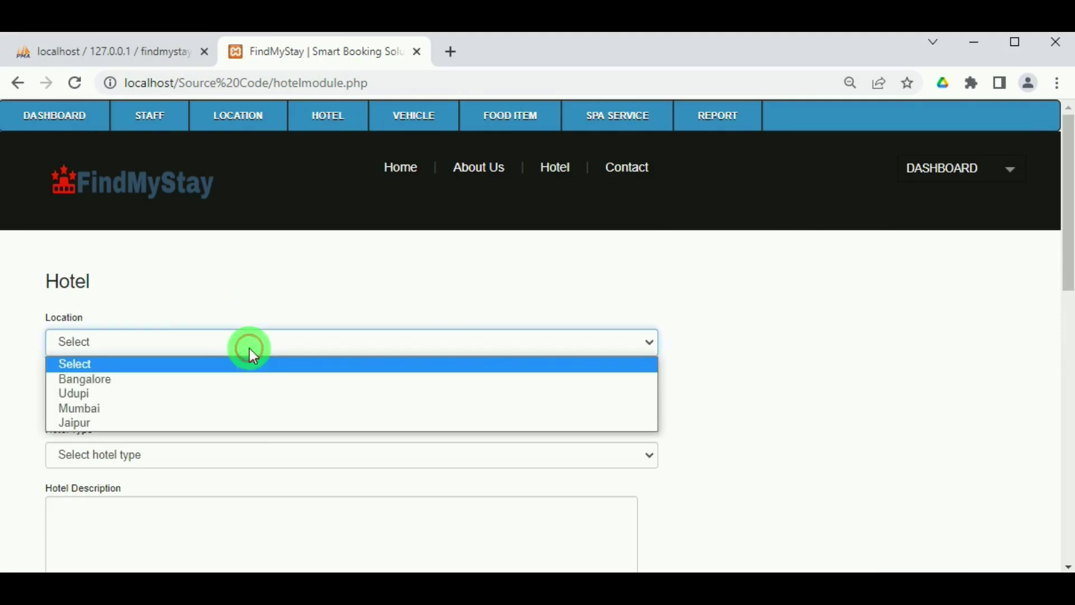
left_click(211, 408)
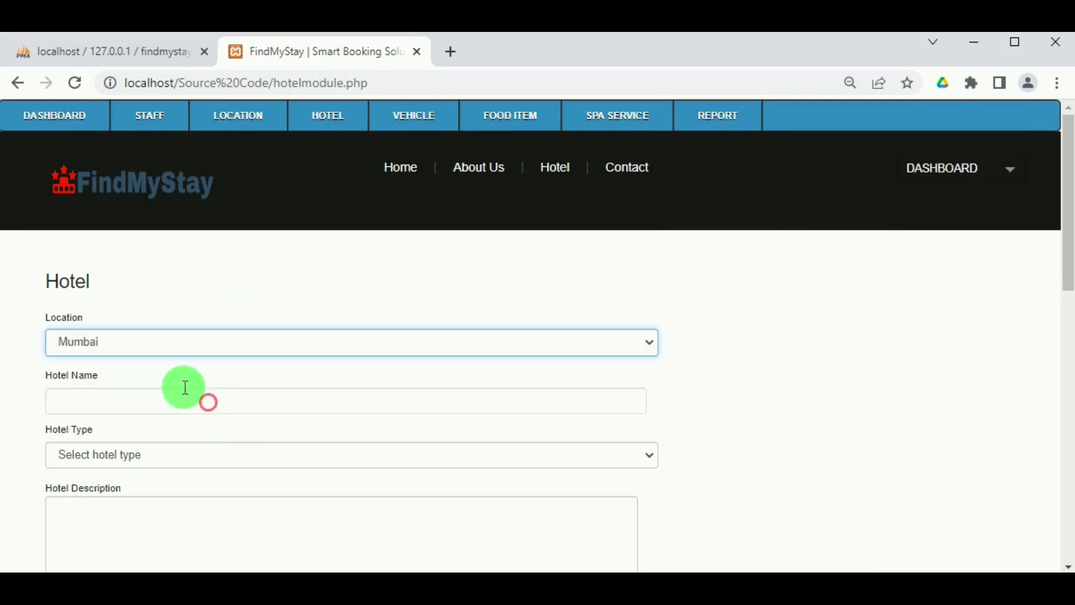
left_click(185, 398)
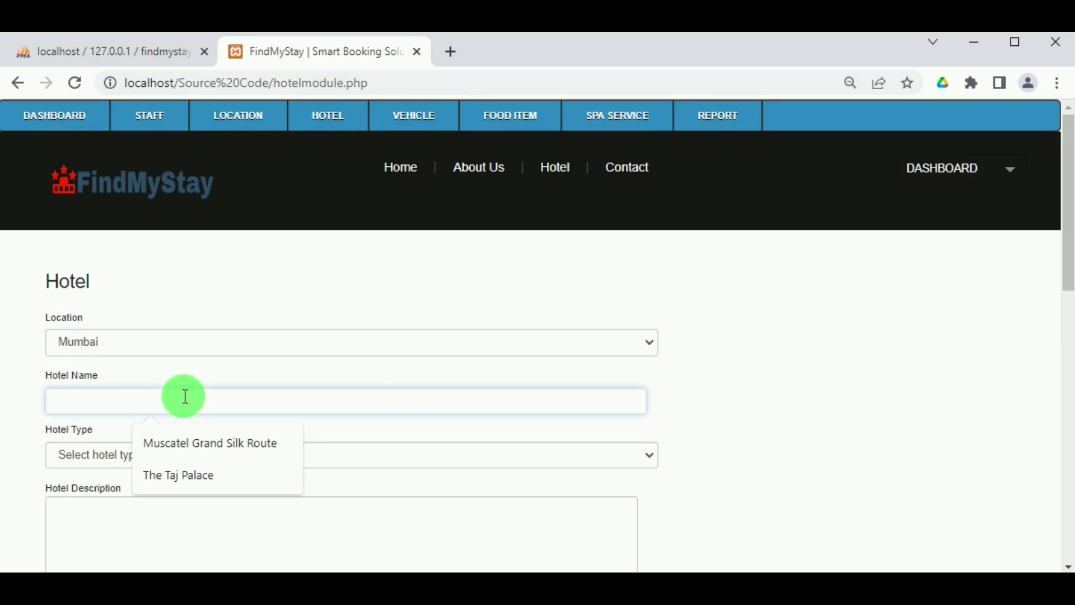
left_click(184, 475)
scroll(191, 386, "down", 2)
left_click(189, 371)
left_click(163, 472)
Paste the hotel description and street address, and enter pincode 400001.
left_click(90, 432)
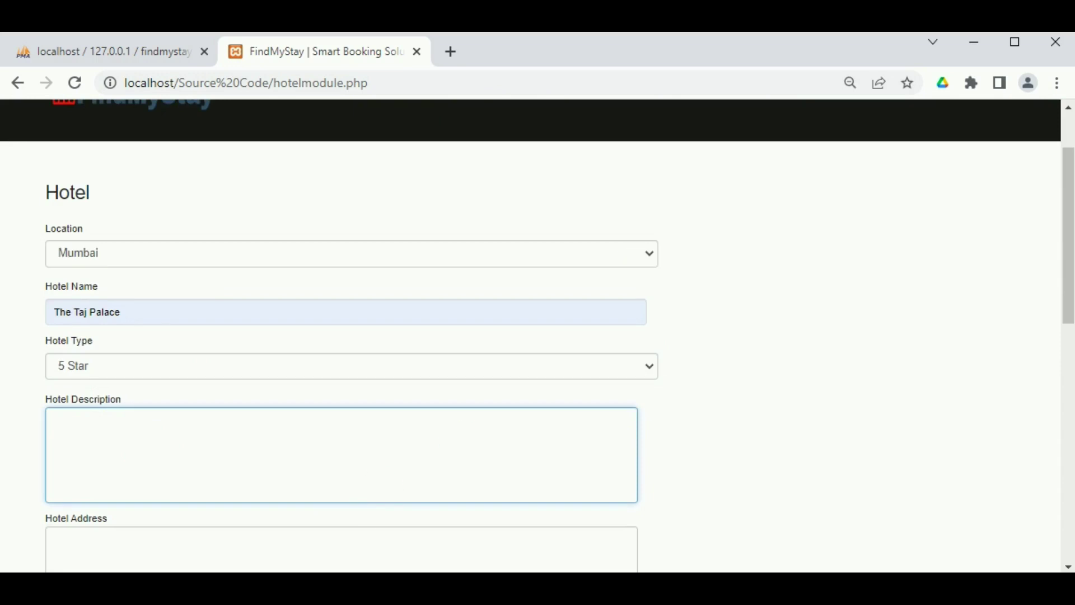
left_click(92, 468)
key("ctrl+v")
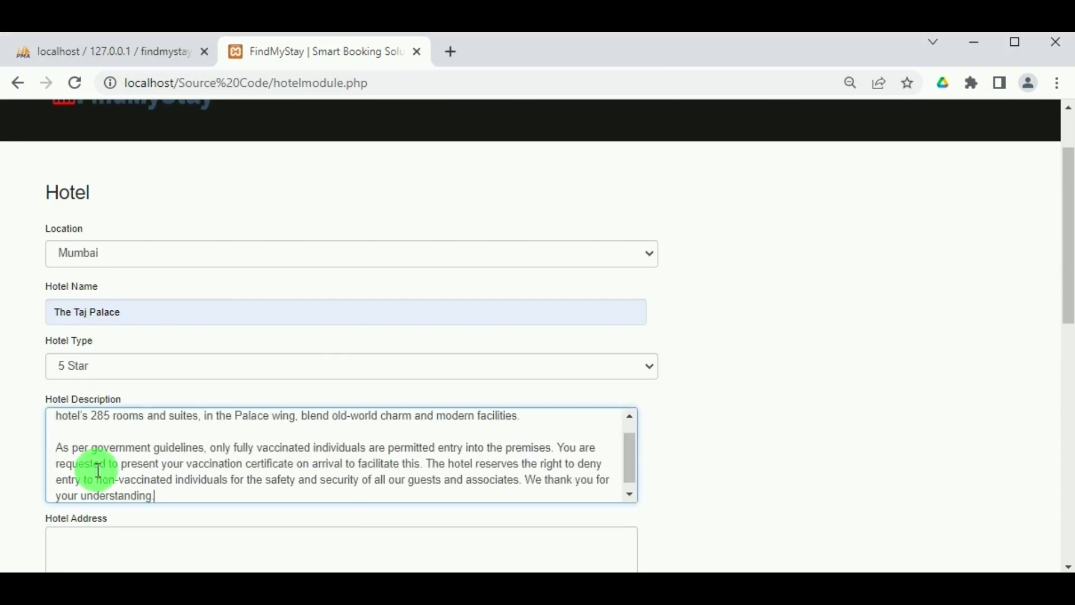
scroll(180, 436, "down", 1)
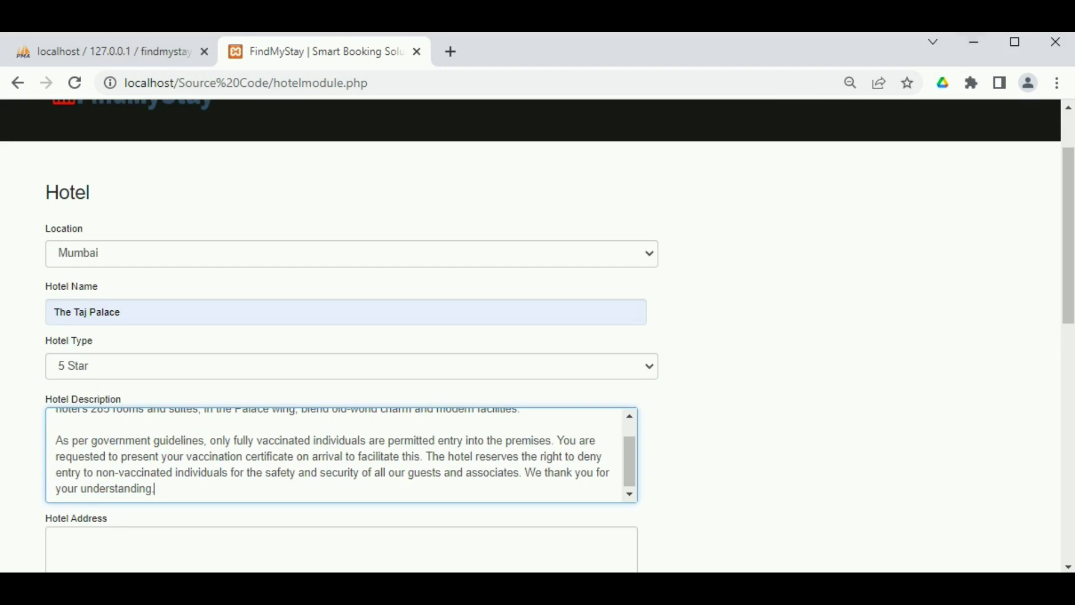
left_click(784, 136)
scroll(151, 531, "down", 3)
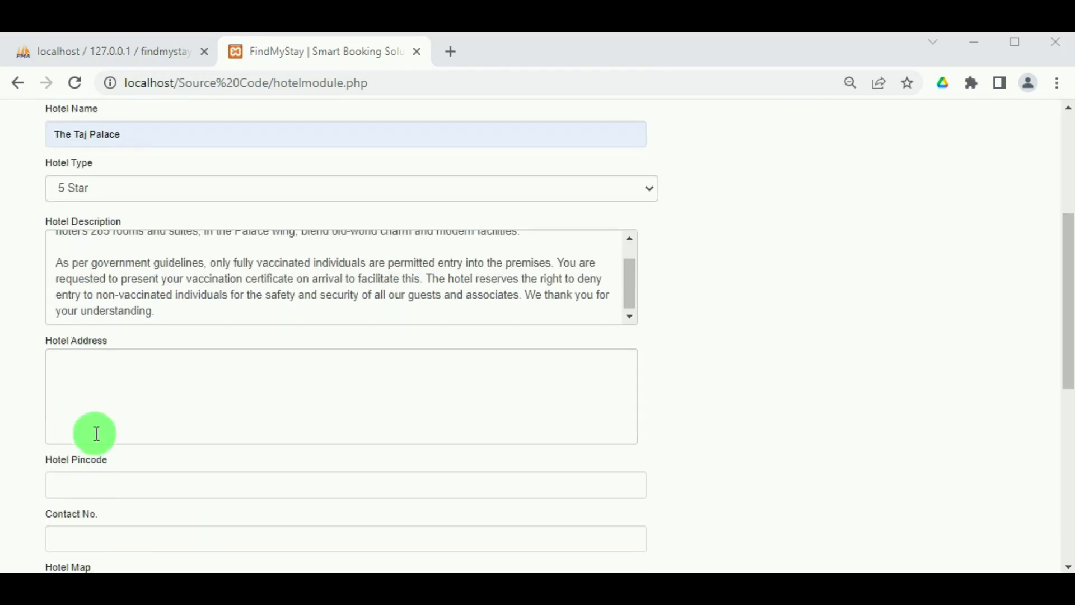
left_click(96, 432)
type("Apollo Bandar Colaba Mumbai, Maharashtra")
left_click(328, 408)
left_click(322, 477)
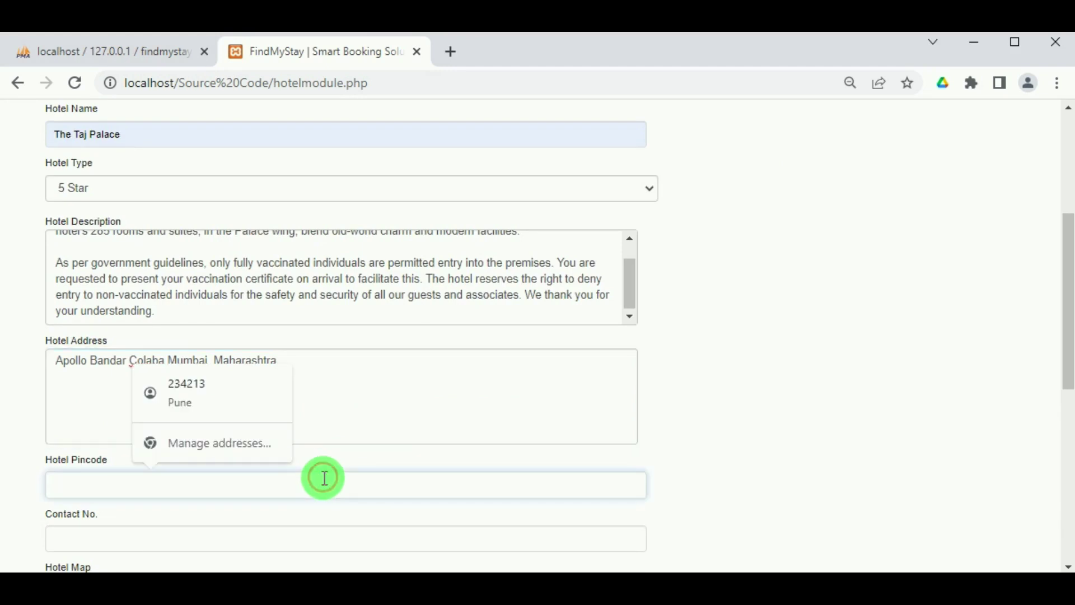
type("4000")
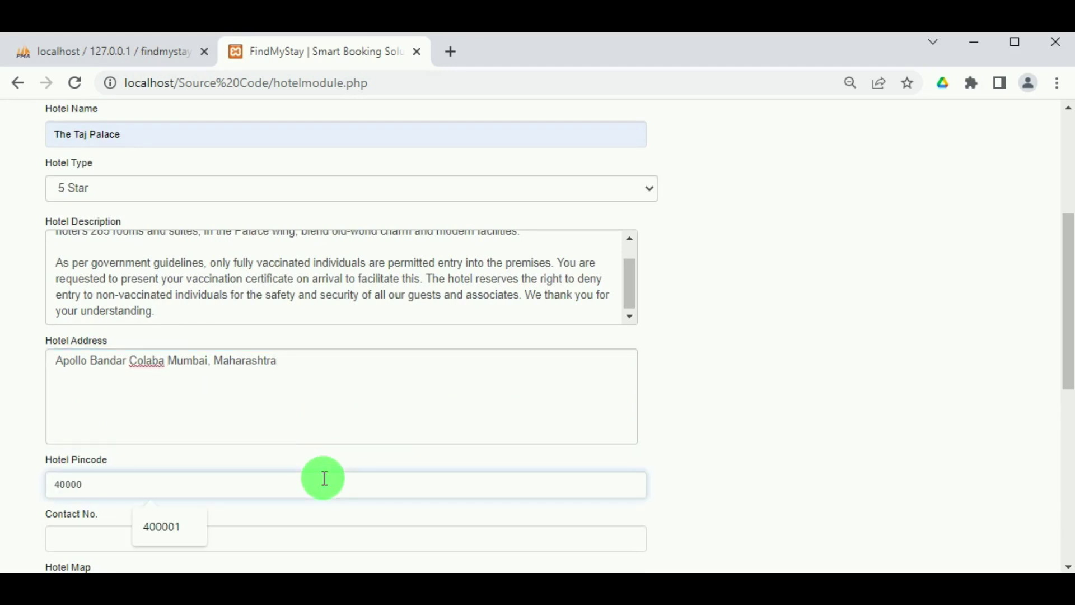
type("01")
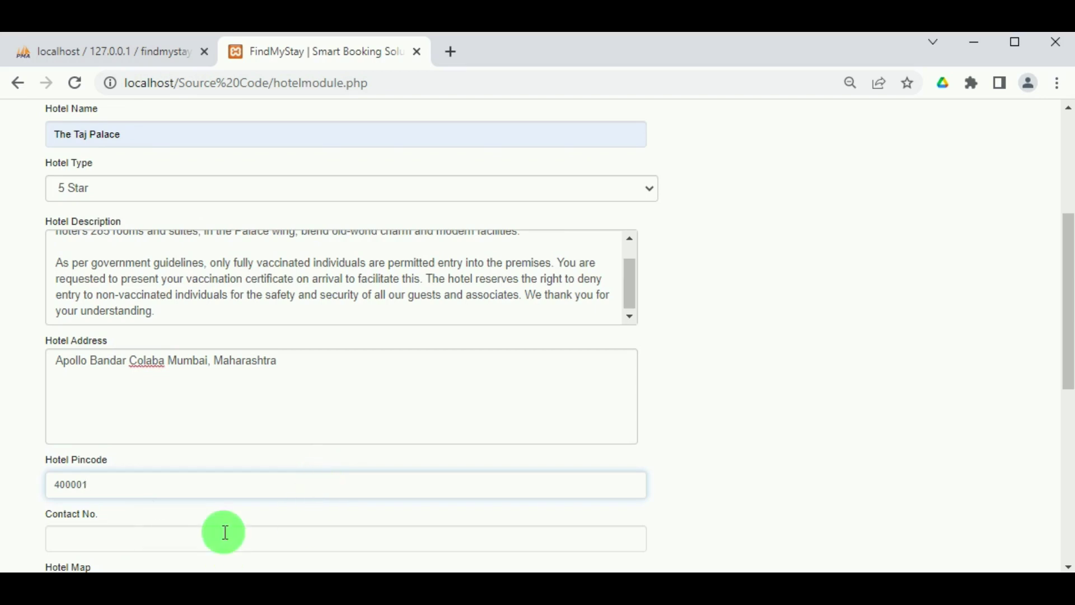
Enter the hotel's contact number and paste the Google Maps embed code.
scroll(180, 364, "down", 3)
left_click(179, 357)
type("987654321")
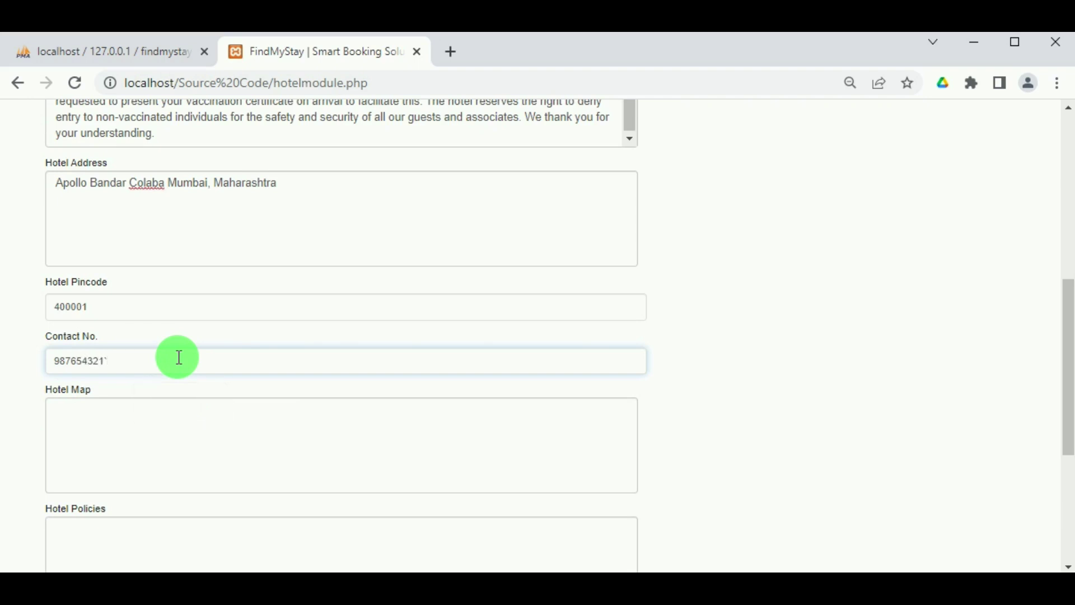
key("BackSpace")
type("0")
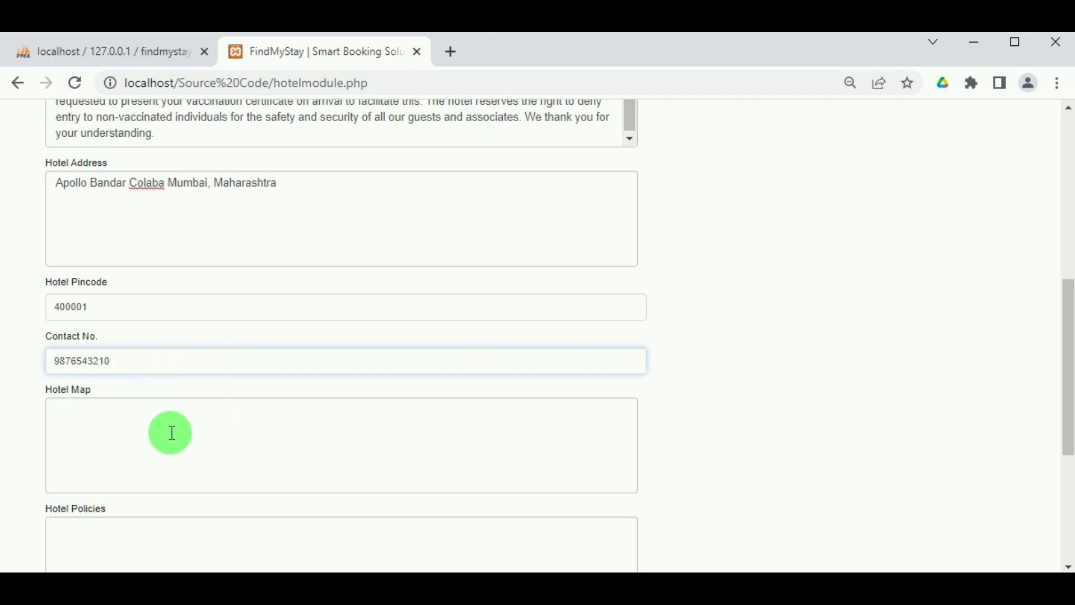
left_click(170, 431)
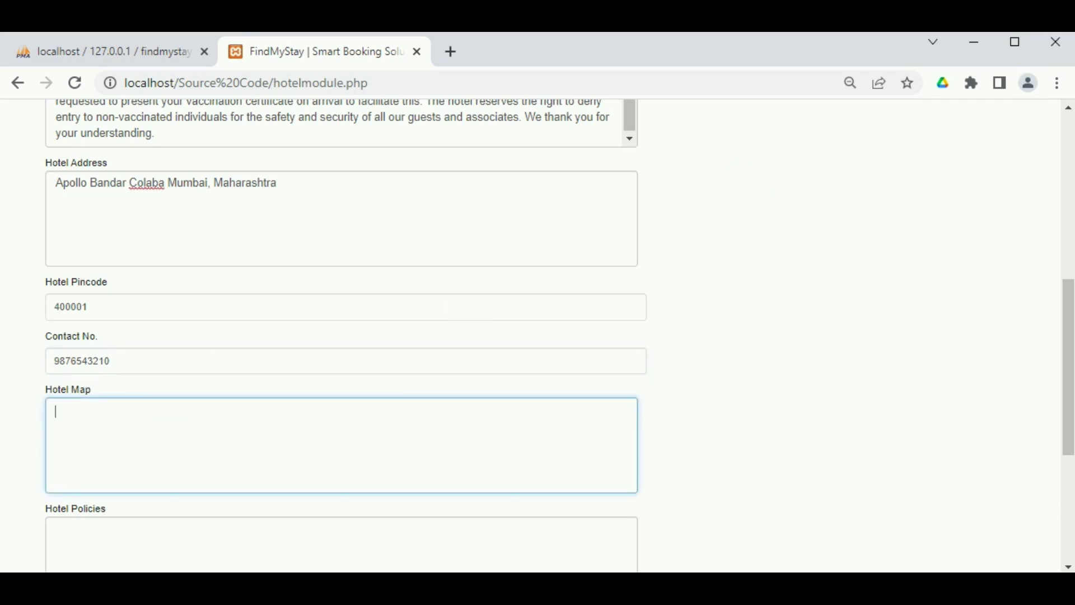
left_click(175, 438)
type("<iframe src=\"https://www.google.com/maps/dir/12.976128,77.6044544/hotel+taj+palace+mumbai/@16.0105931,72.9756841,7z/data=!3m1!4b1!4m9!4m8!1m1!4e1!1m5!1m1!1s0x3be7d1c06fffffff:0xc0290485a4d73f57!2m2!1d72.833178!2d18.9216982?entry=ttu\"></iframe>")
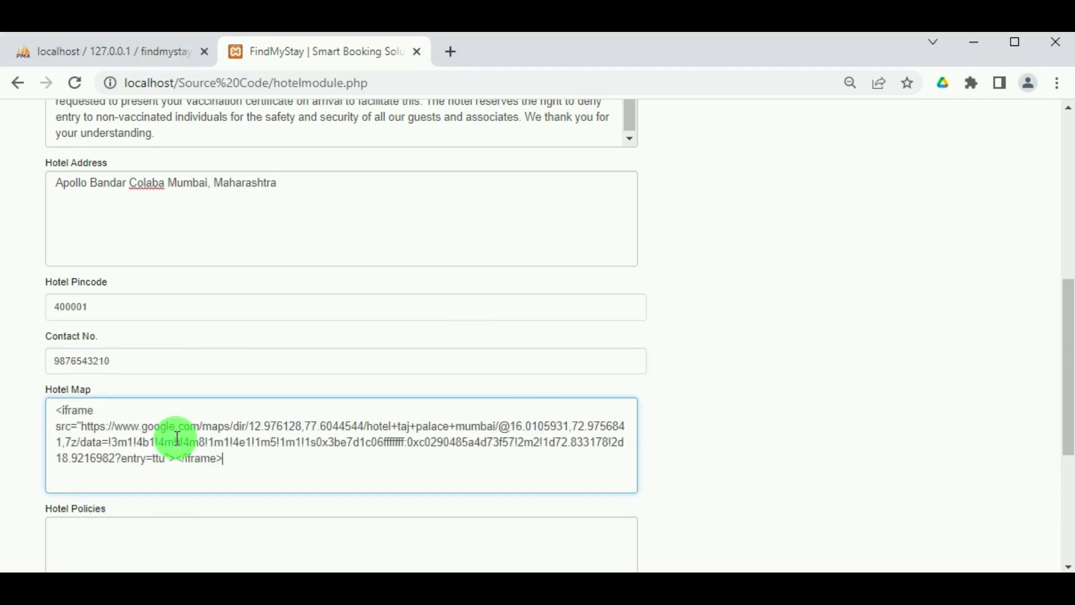
Paste the hotel policies, set Status to Active, and submit the hotel record.
scroll(178, 435, "down", 2)
left_click(149, 440)
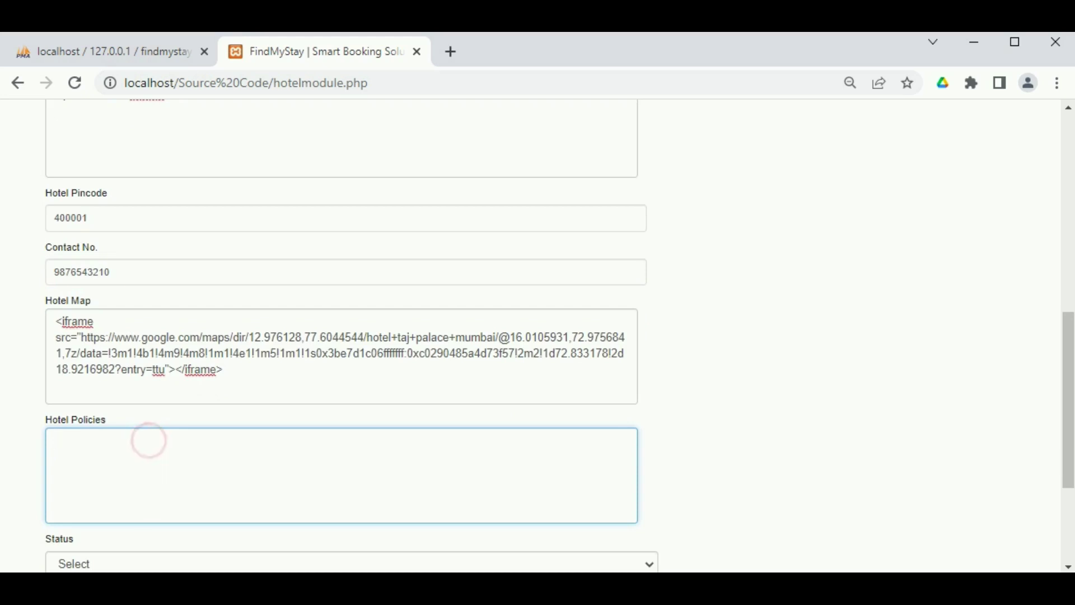
scroll(347, 336, "down", 2)
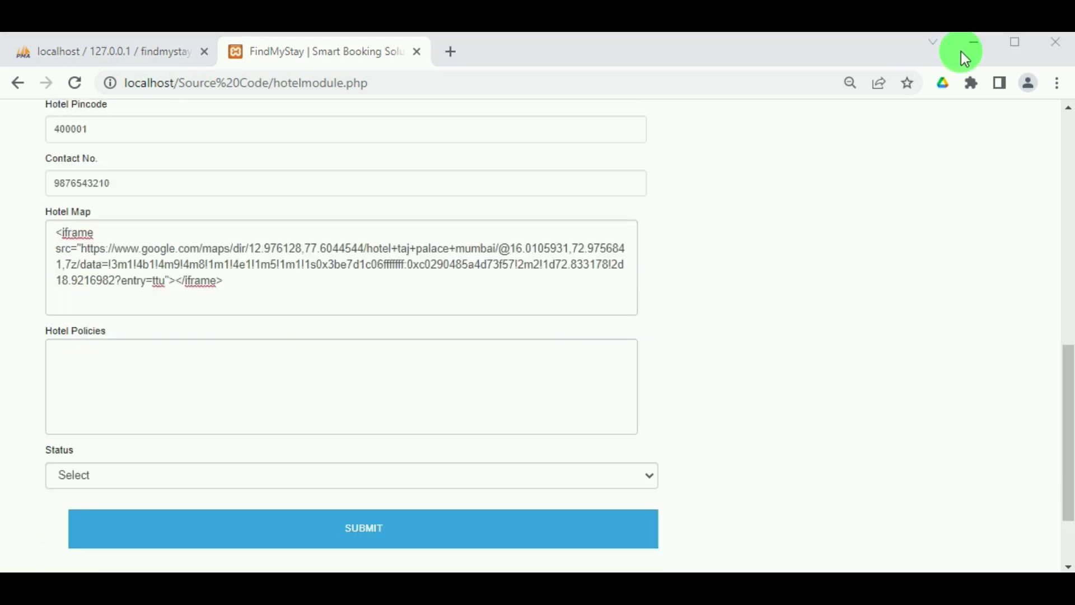
left_click(231, 361)
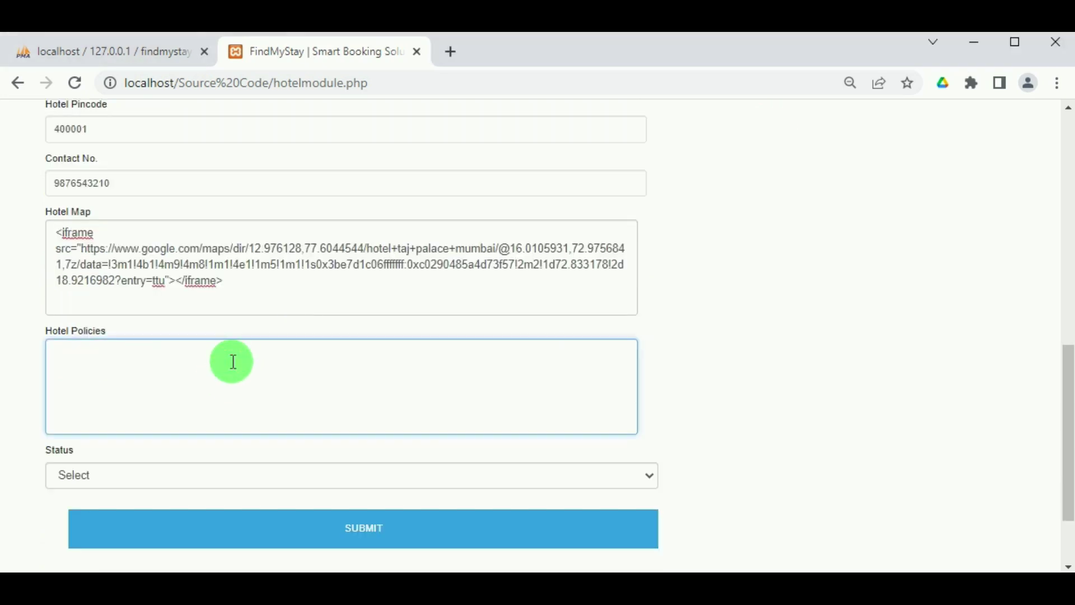
type("fully vaccinated individuals are permitted entry into the premises")
scroll(235, 412, "down", 2)
left_click(193, 384)
left_click(178, 424)
left_click(344, 438)
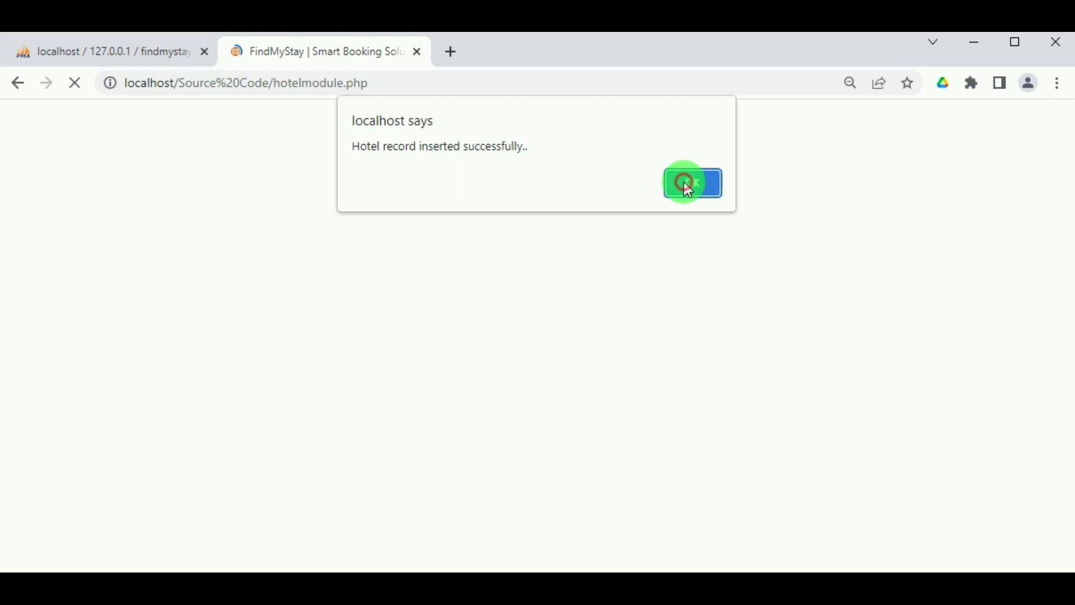
left_click(684, 185)
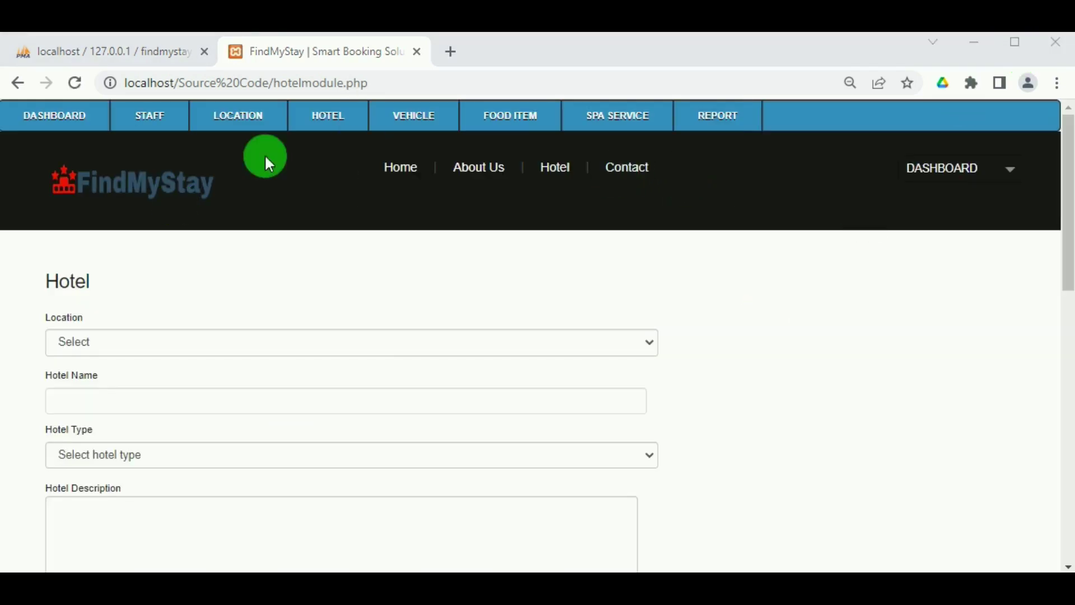
Open View Hotel and bring up The Taj Palace's full details from the list.
mouse_move(331, 125)
left_click(333, 177)
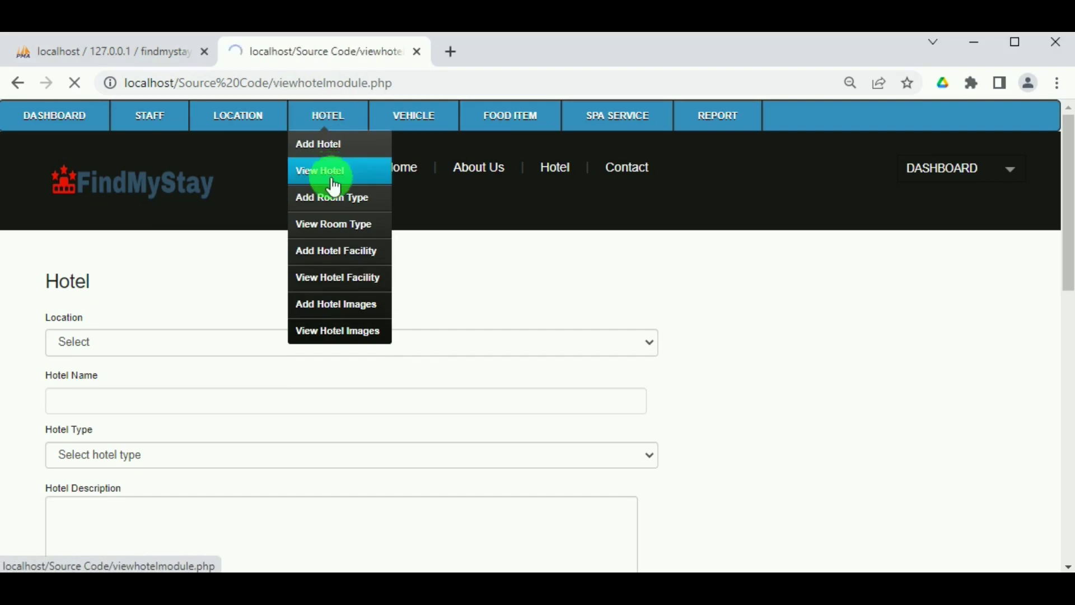
scroll(567, 365, "down", 2)
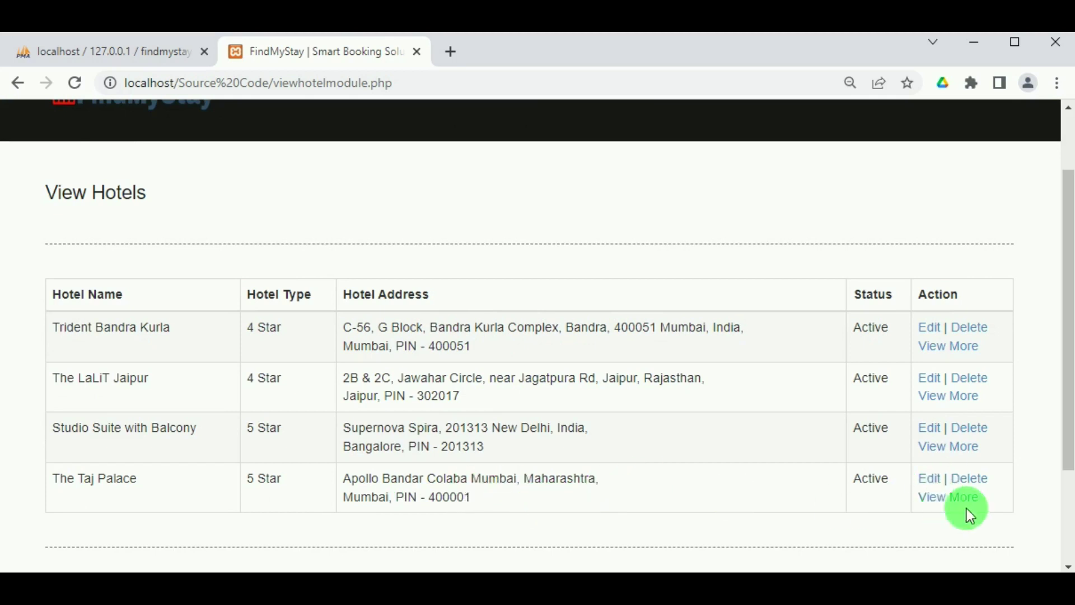
left_click(950, 498)
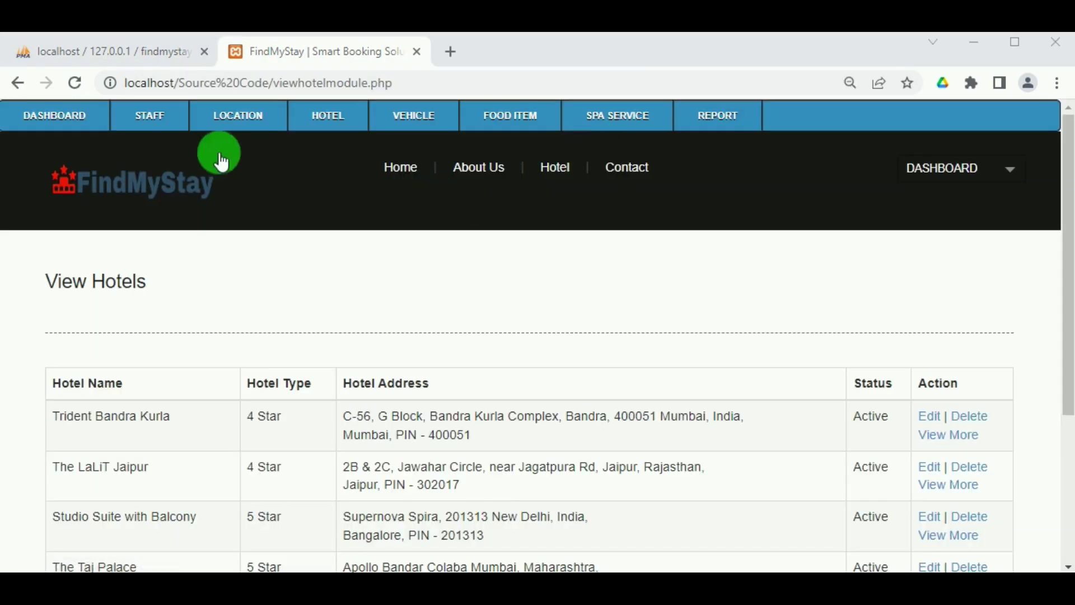
Open Add Hotel Images and select The Taj Palace as the hotel, leaving room type unset.
left_click(351, 119)
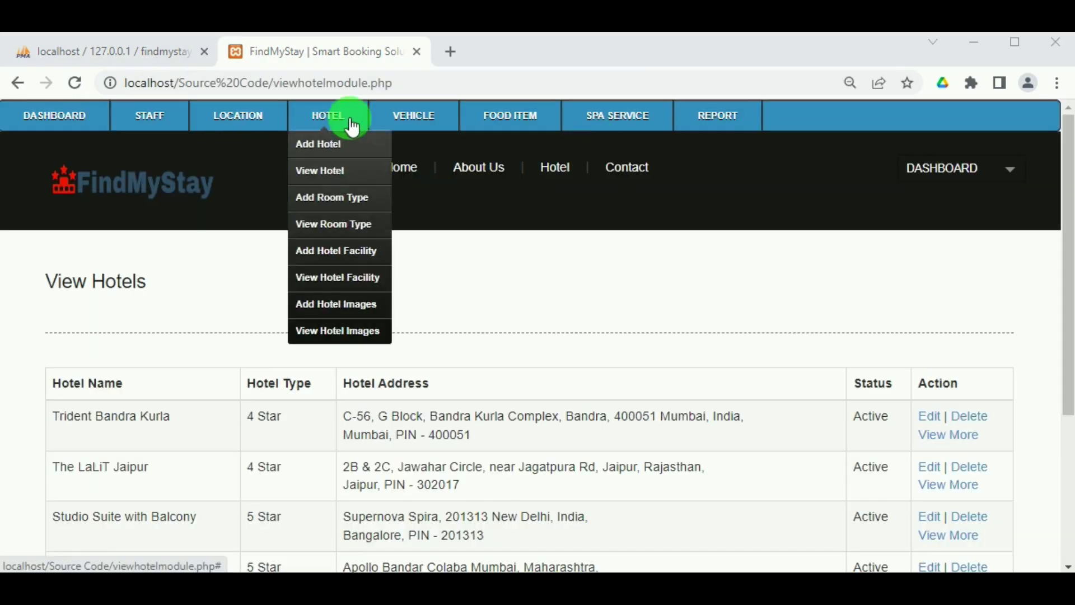
left_click(324, 306)
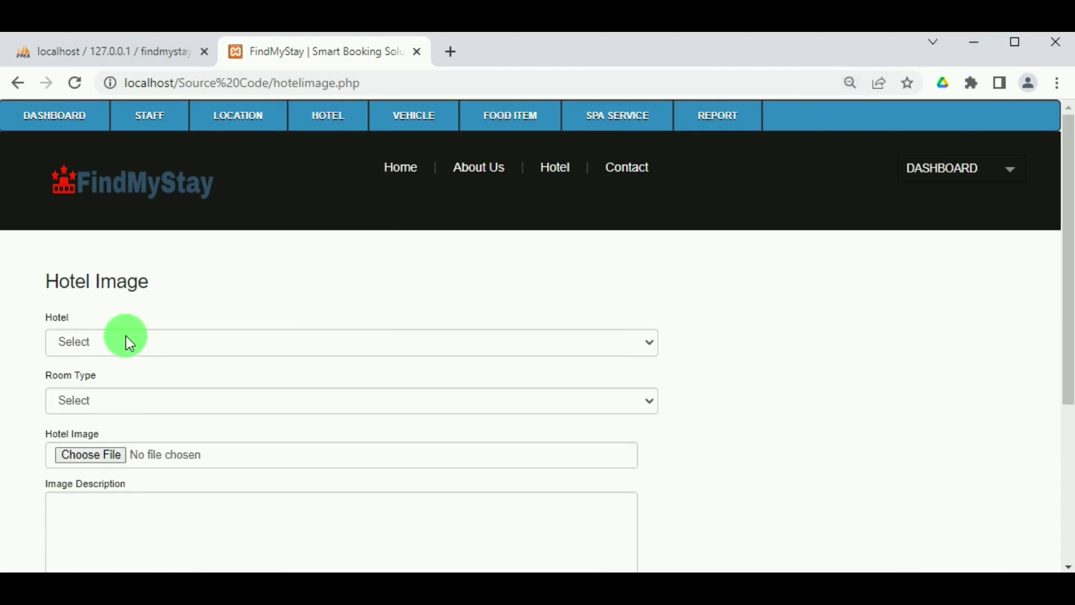
left_click(129, 342)
left_click(128, 425)
scroll(113, 395, "down", 2)
left_click(103, 306)
left_click(108, 330)
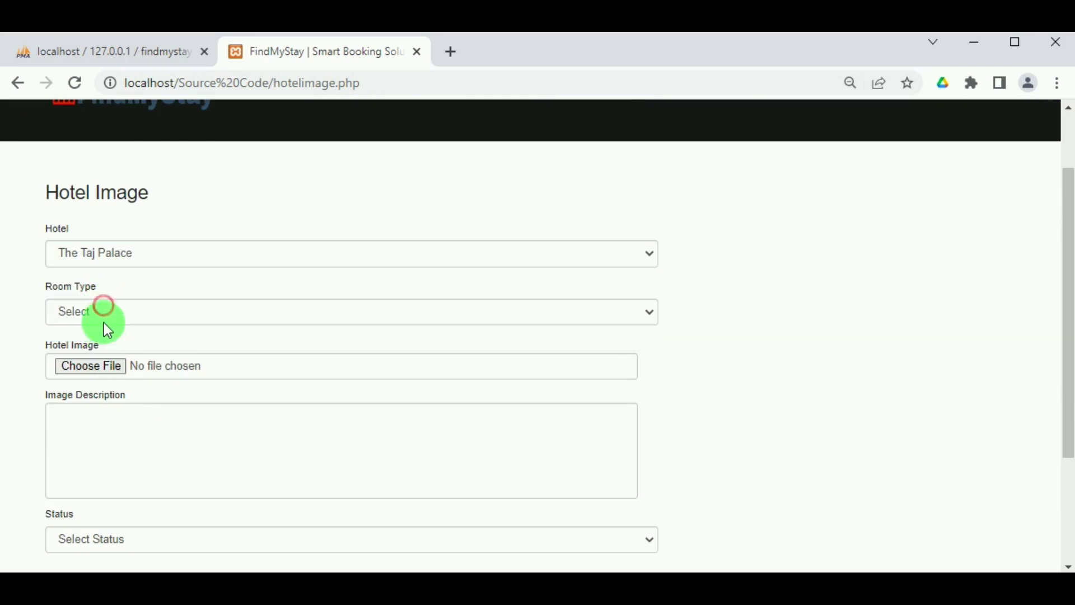
scroll(254, 319, "up", 2)
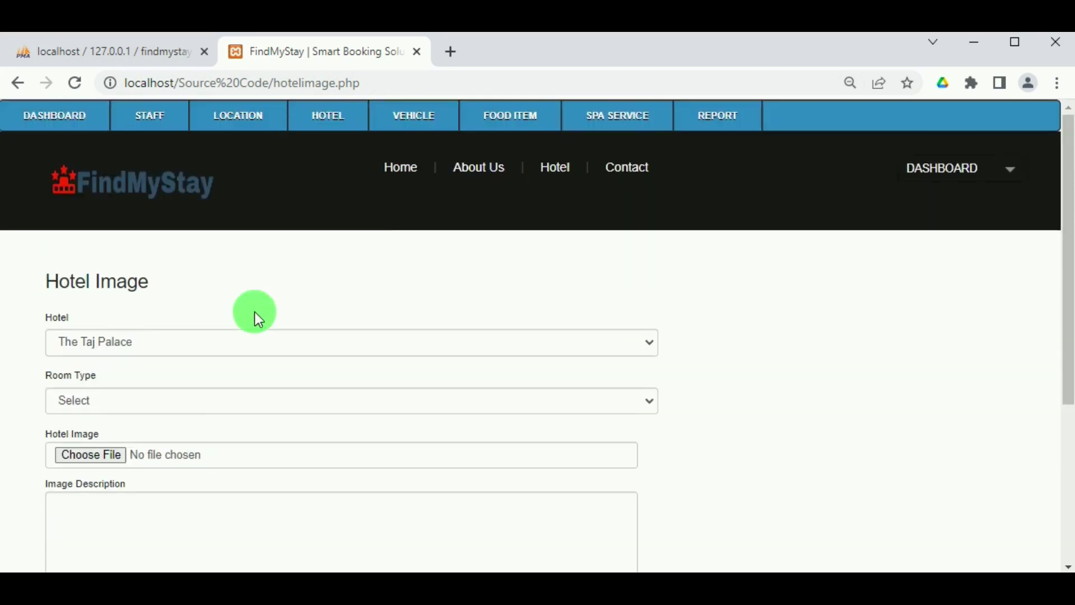
Start a new room type for The Taj Palace named 'Luxury Rooms'.
mouse_move(324, 120)
left_click(329, 196)
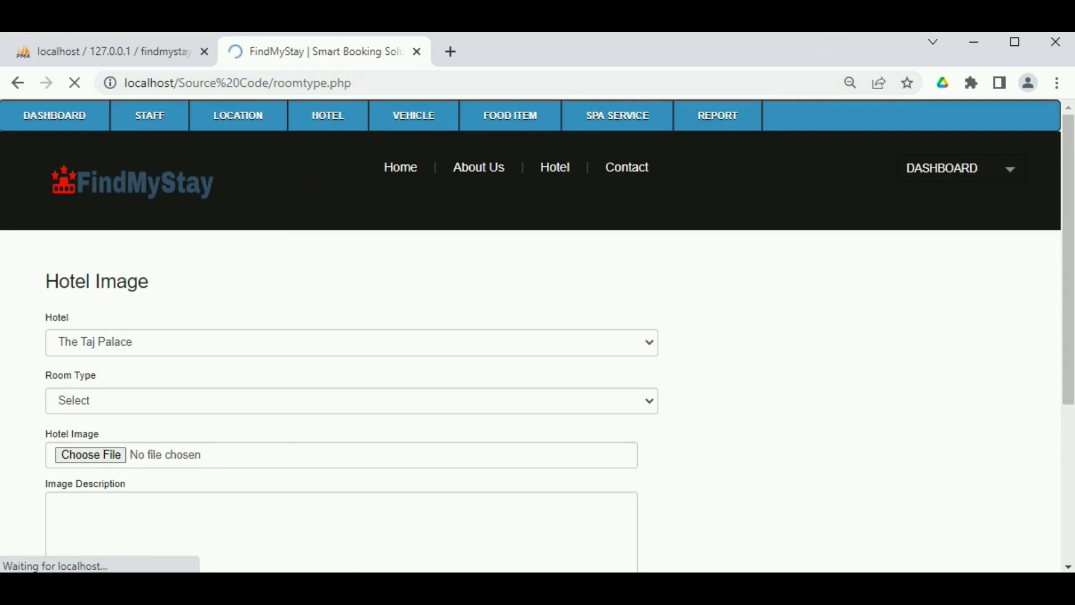
left_click(145, 337)
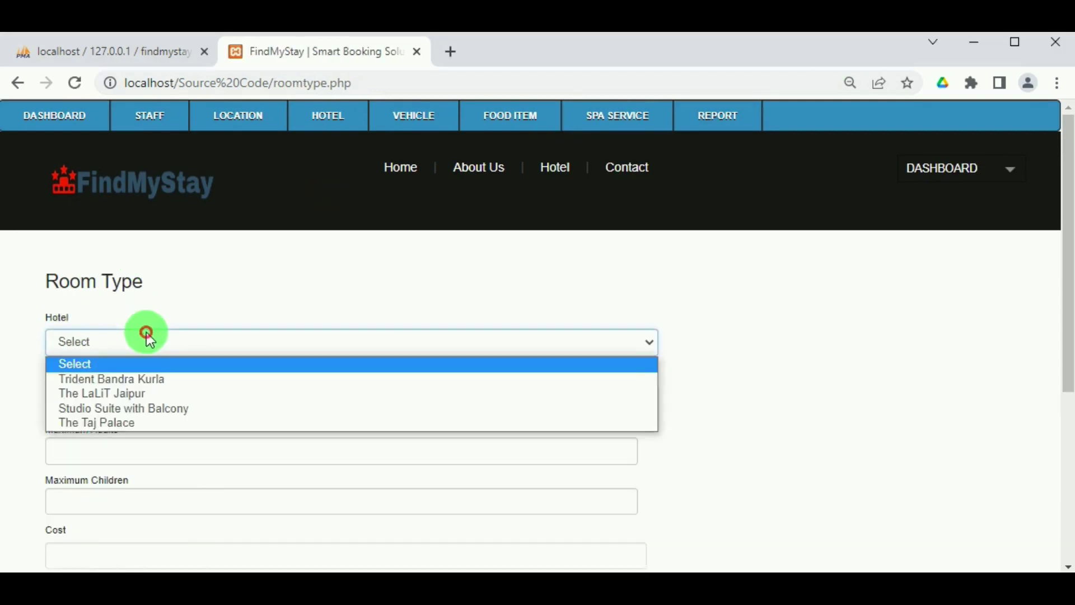
left_click(120, 421)
left_click(117, 393)
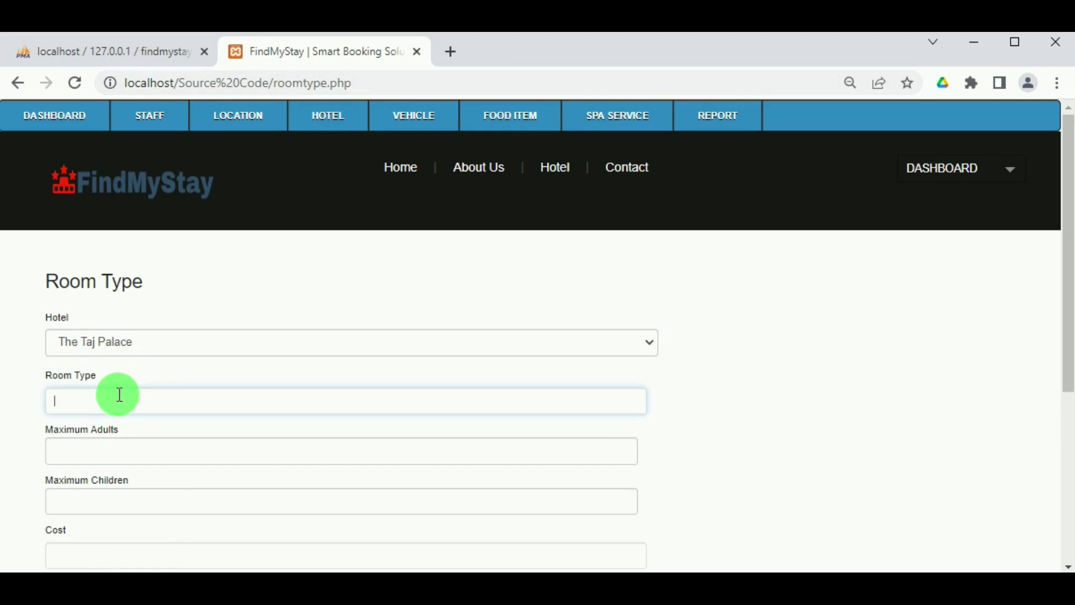
type("Luxu")
type("ry Rooms")
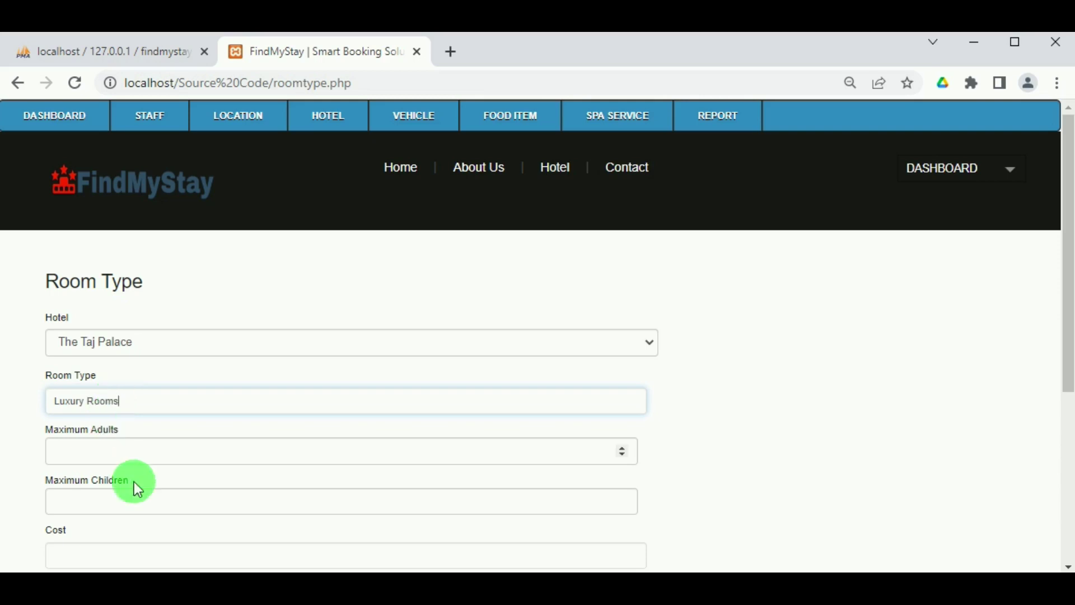
scroll(146, 459, "down", 2)
Enter maximum 2 adults, 2 children and a room cost of 18000.
left_click(140, 365)
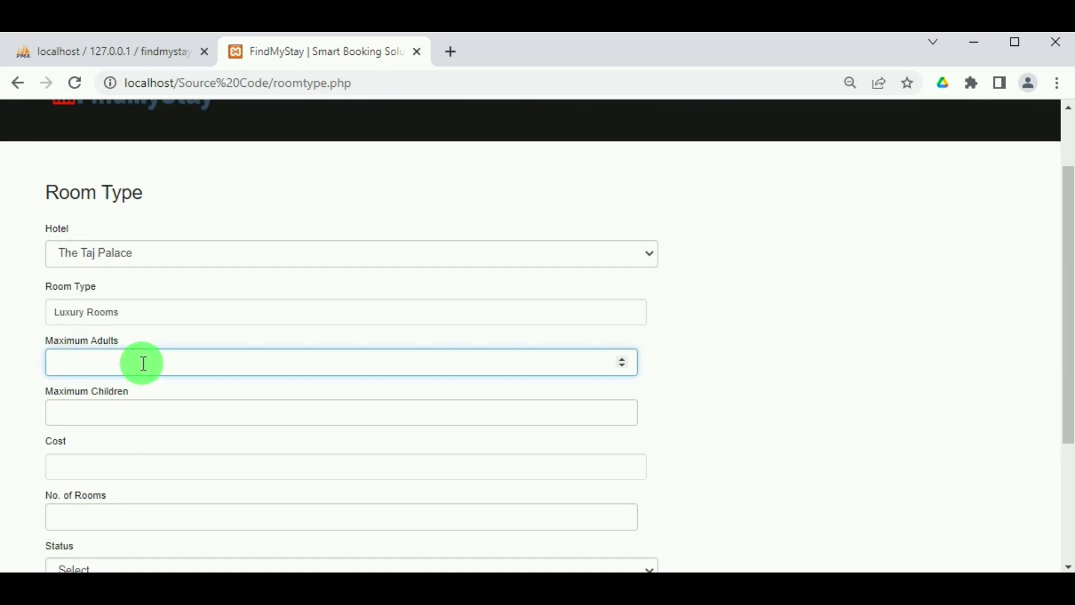
type("2")
left_click(109, 411)
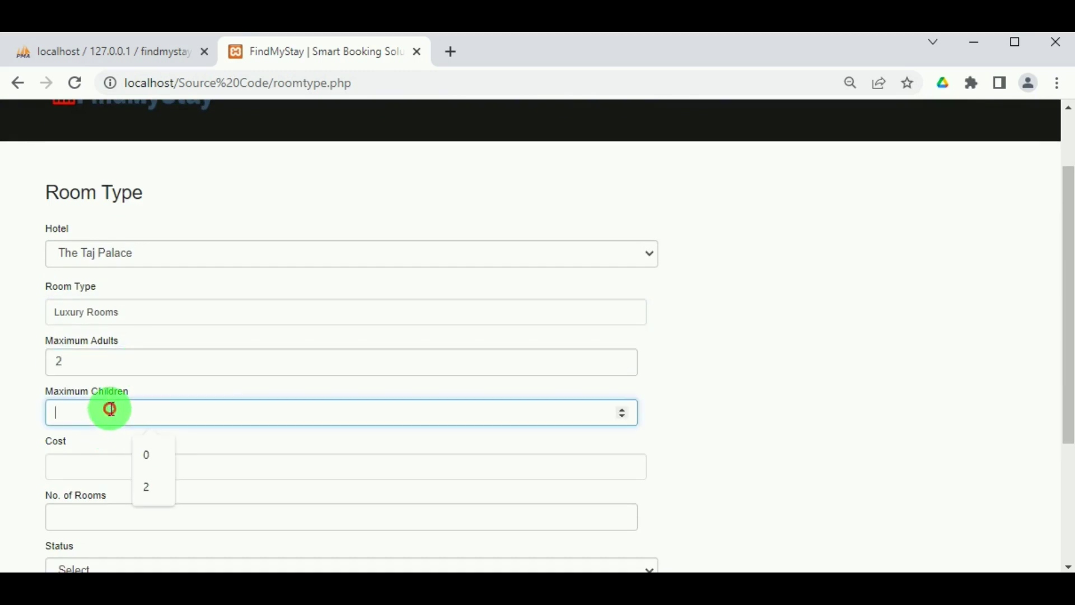
type("2")
left_click(100, 461)
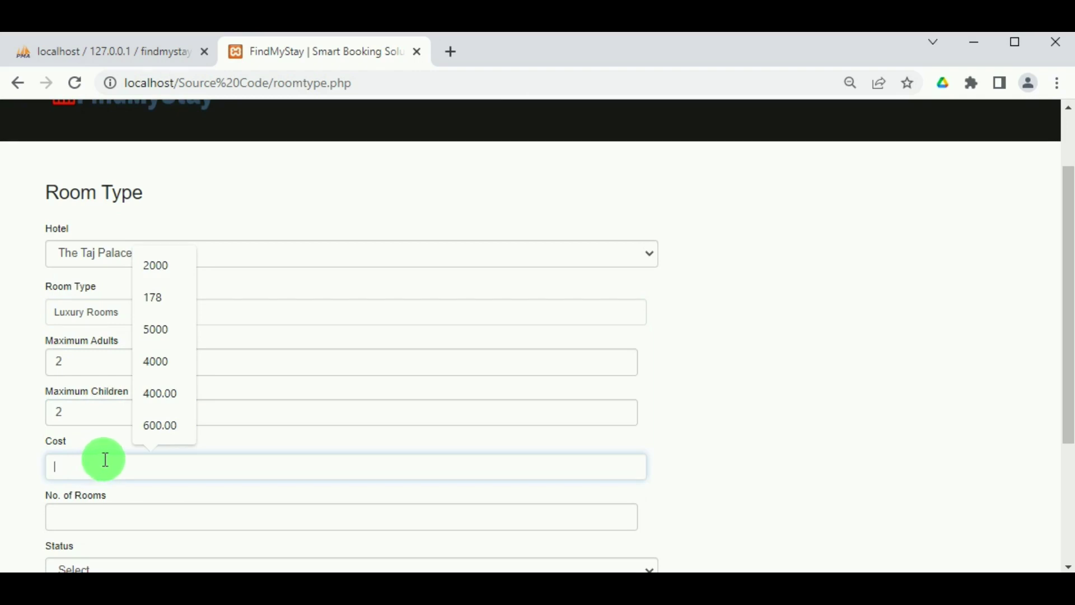
type("16000")
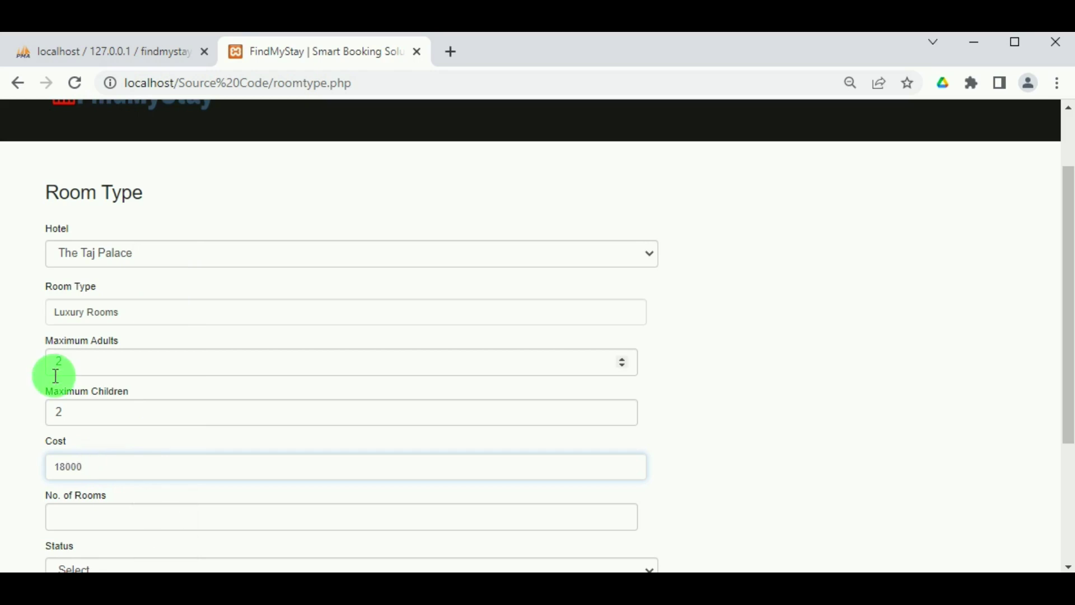
Set 7 rooms and Active status, then submit the Luxury Rooms room type.
scroll(55, 371, "down", 2)
left_click(72, 423)
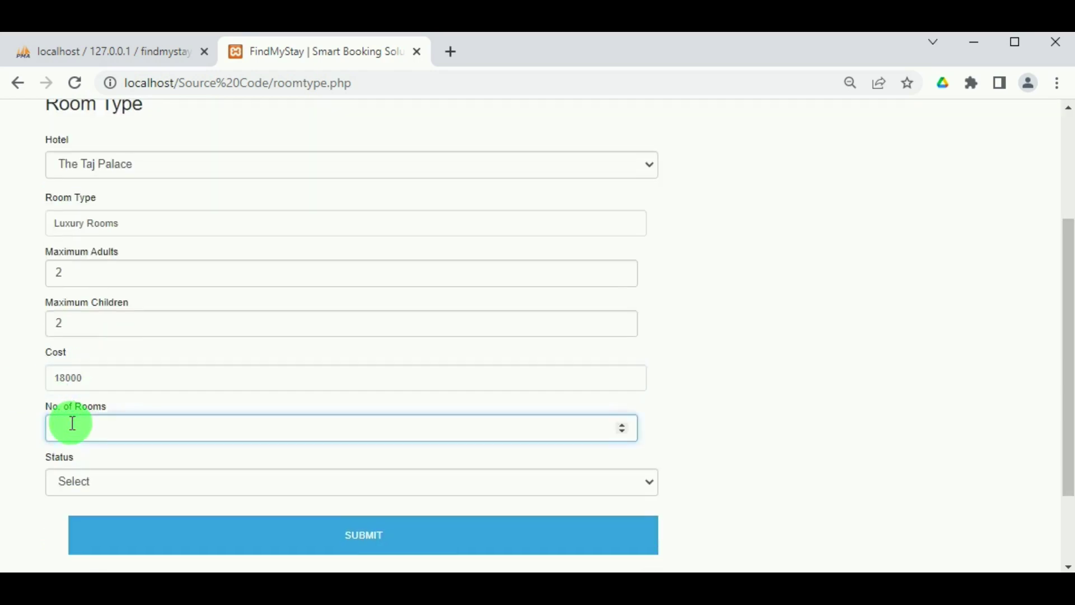
left_click(112, 485)
left_click(102, 517)
left_click(274, 532)
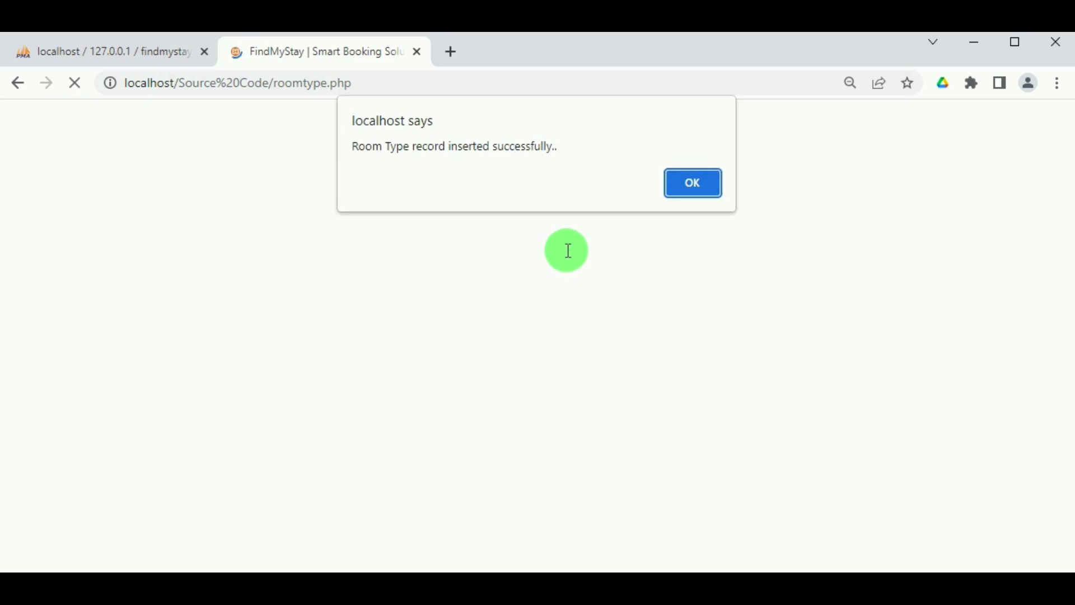
left_click(680, 182)
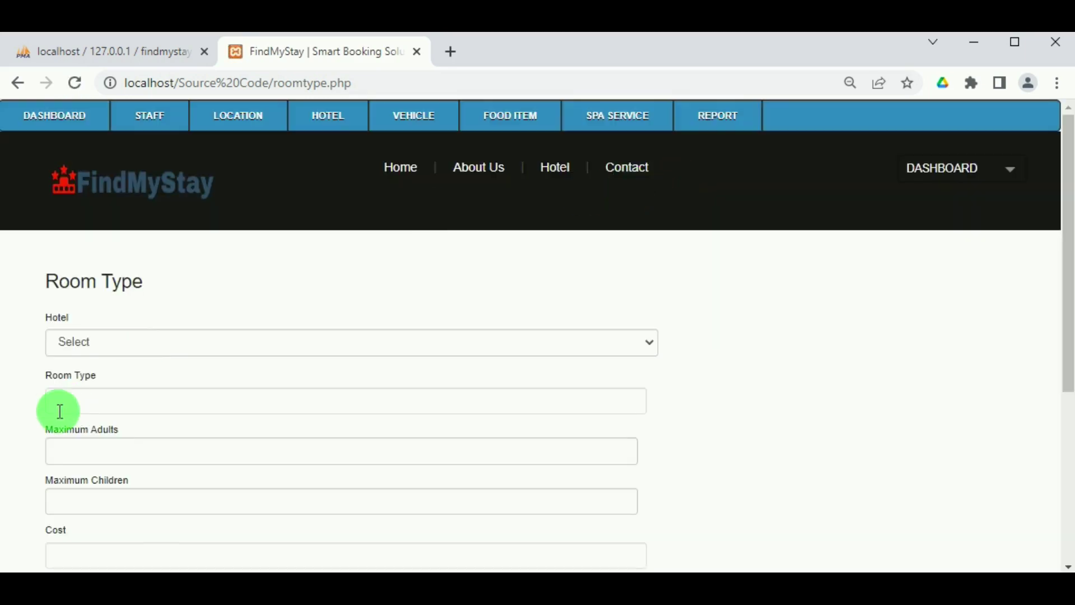
Enter a Taj Club Room room type for The Taj Palace with 2 adults, 0 children.
left_click(111, 351)
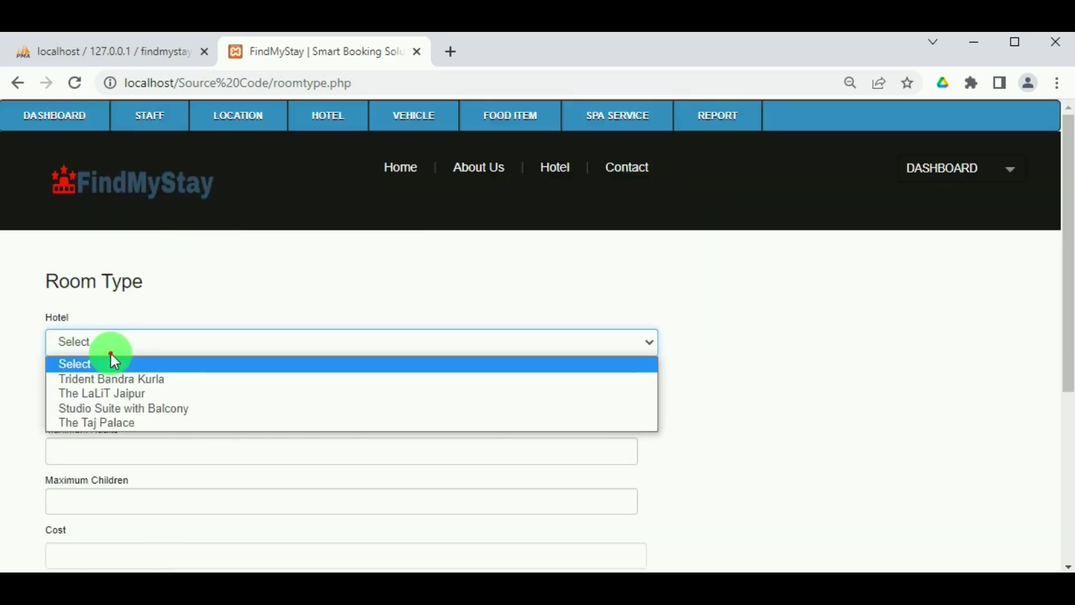
left_click(110, 422)
left_click(99, 404)
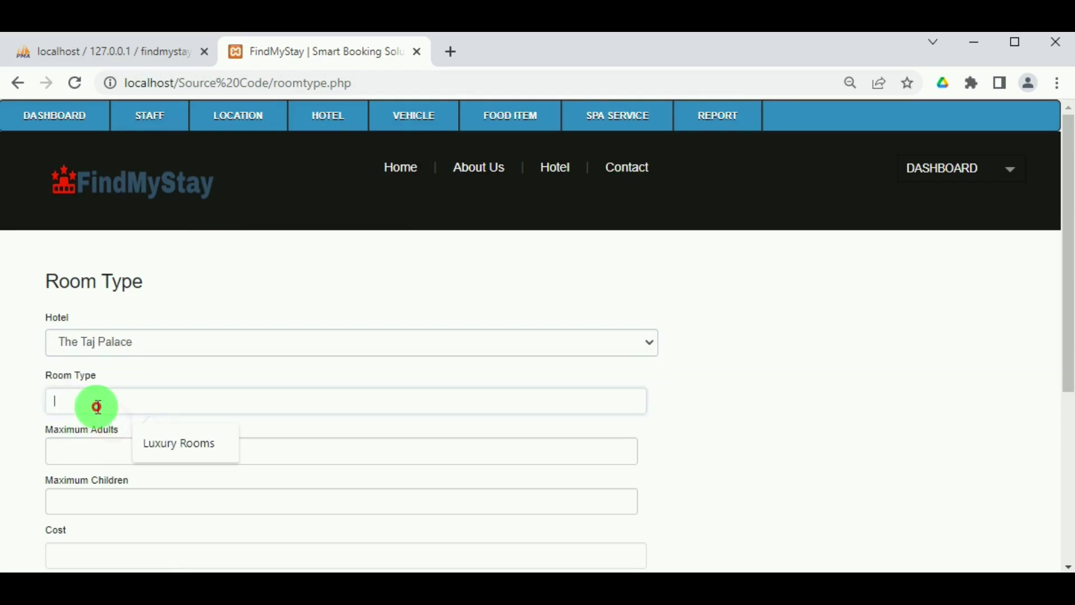
type("Taj Club Roo")
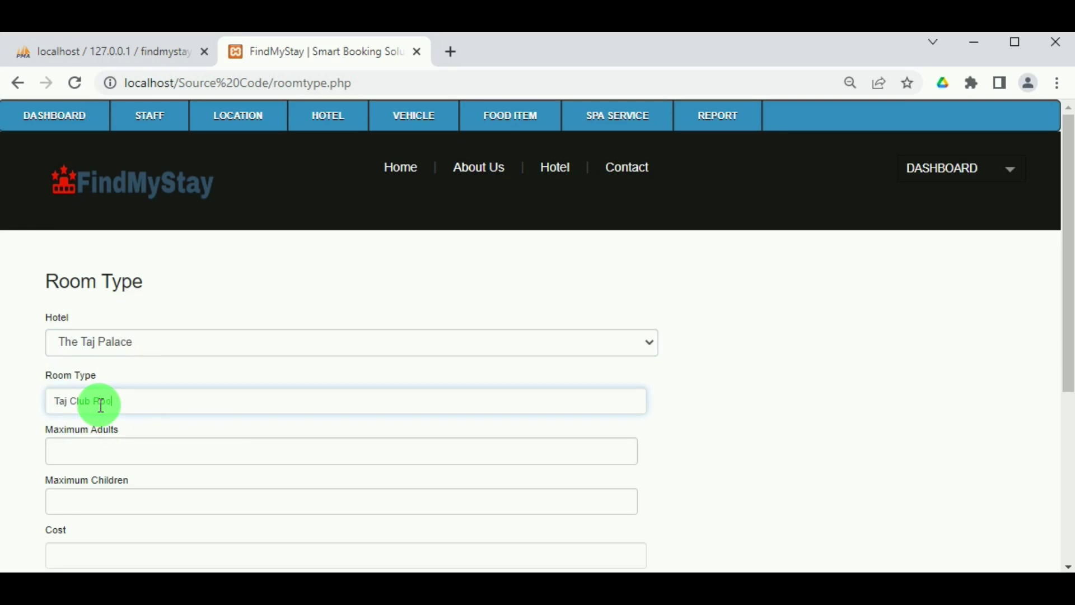
type("m")
left_click(79, 446)
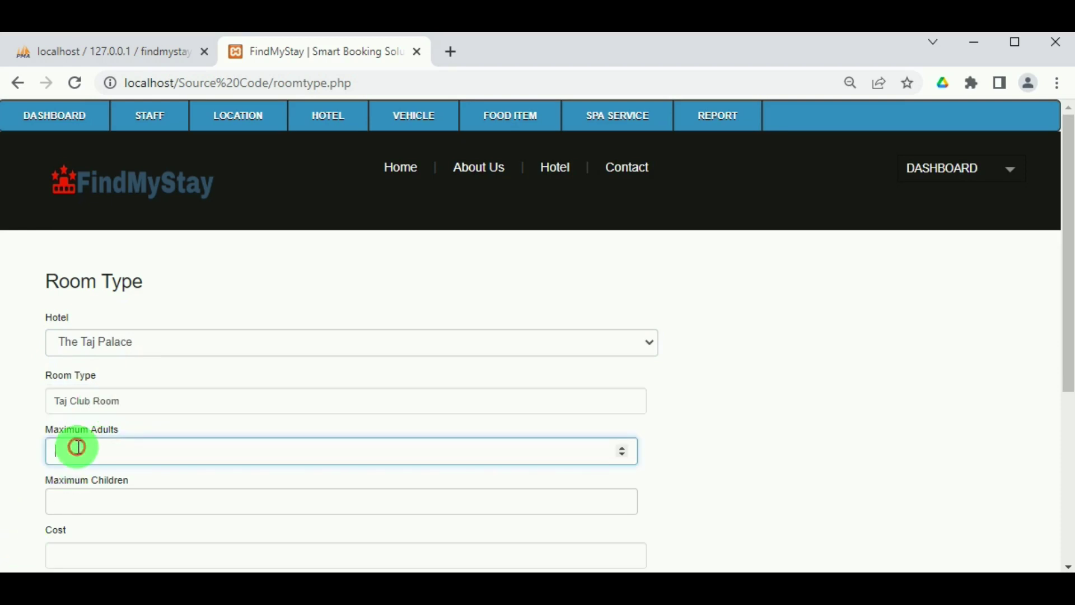
type("2")
left_click(68, 508)
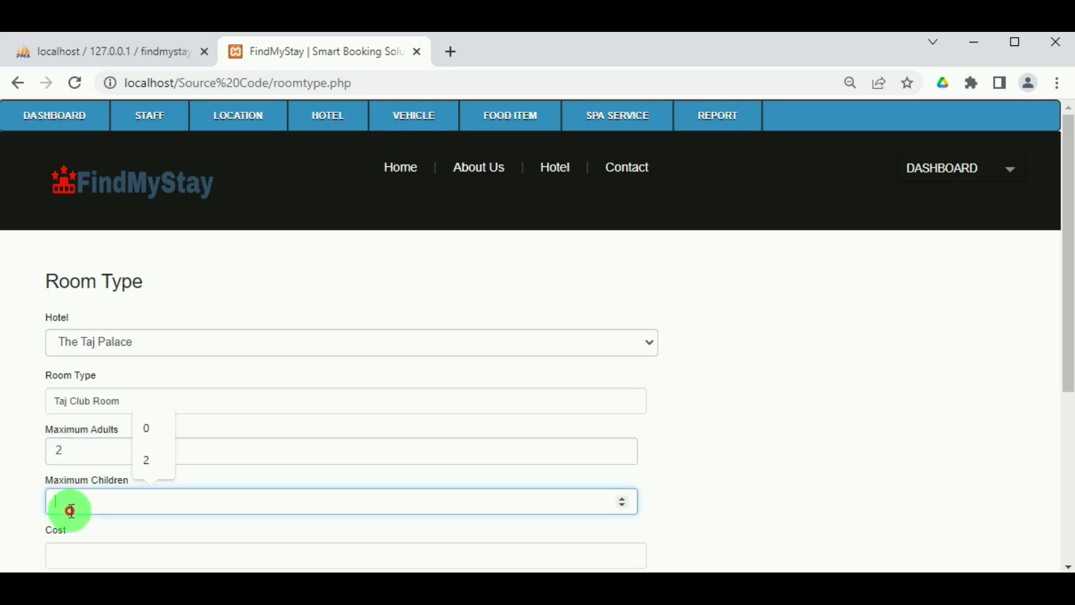
type("0")
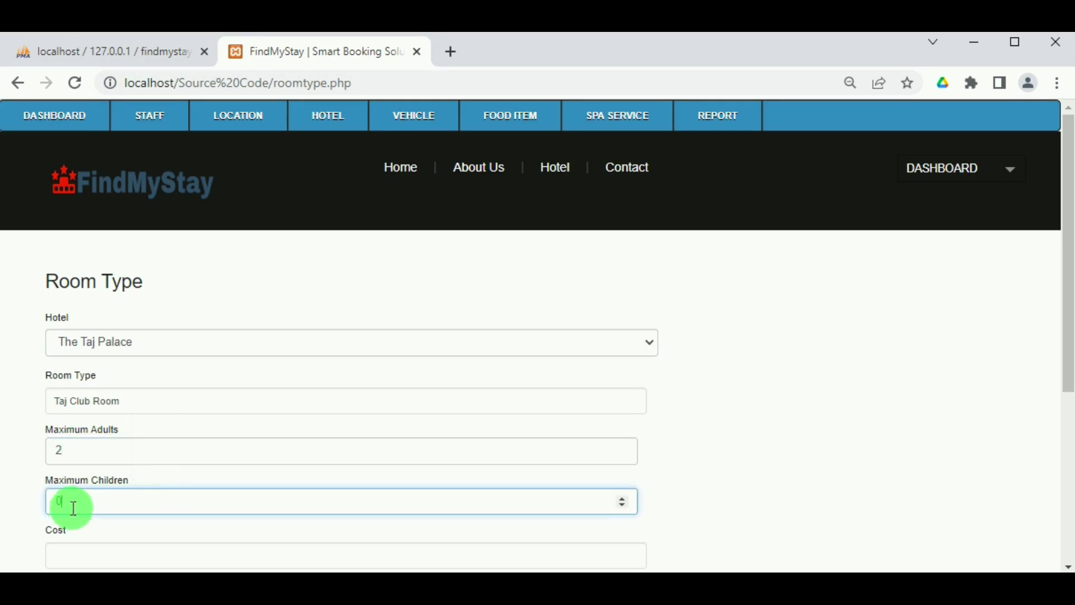
Set cost 29000, 20 rooms and Active status, then submit the Taj Club Room.
scroll(67, 507, "down", 3)
left_click(73, 372)
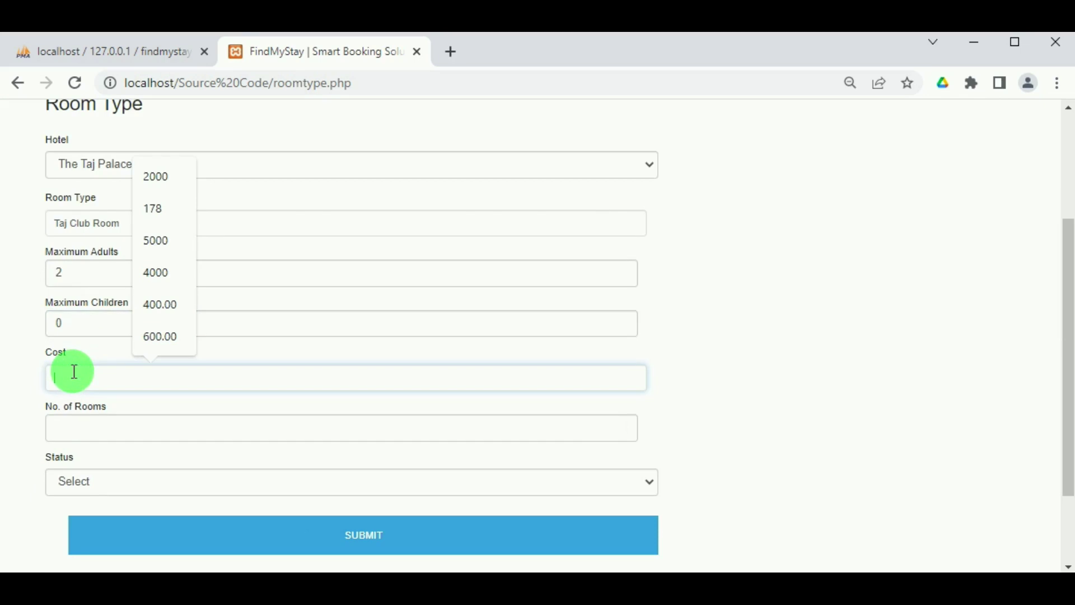
type("29000")
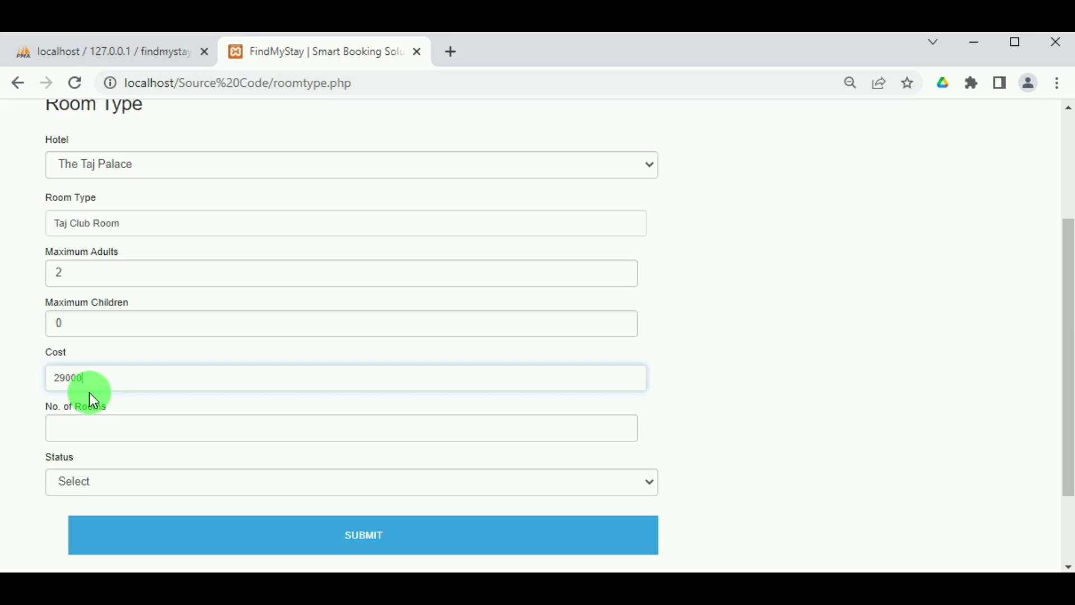
left_click(129, 430)
type("20")
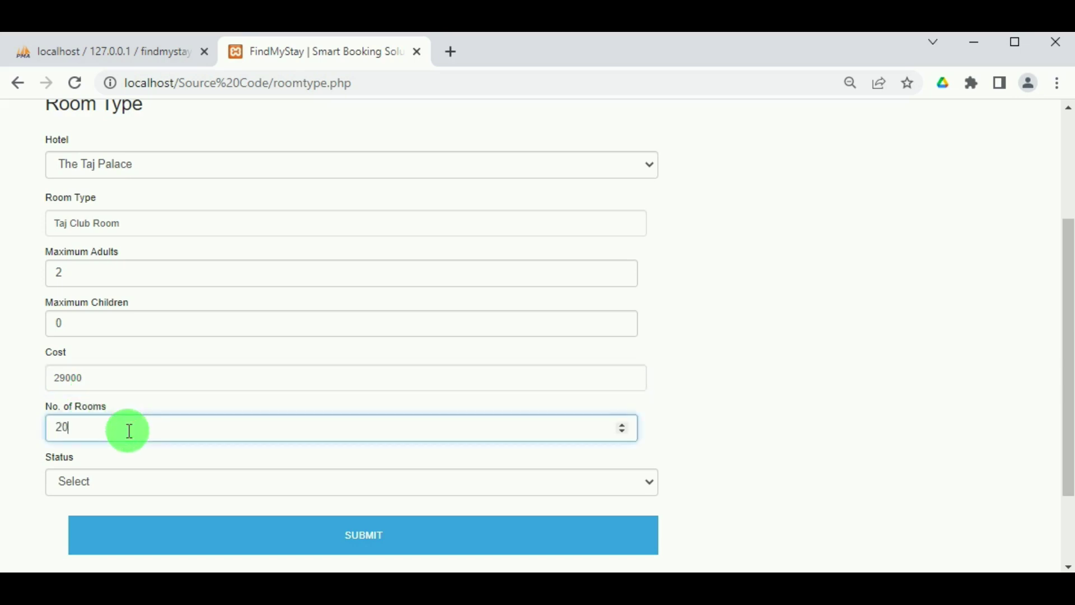
left_click(77, 483)
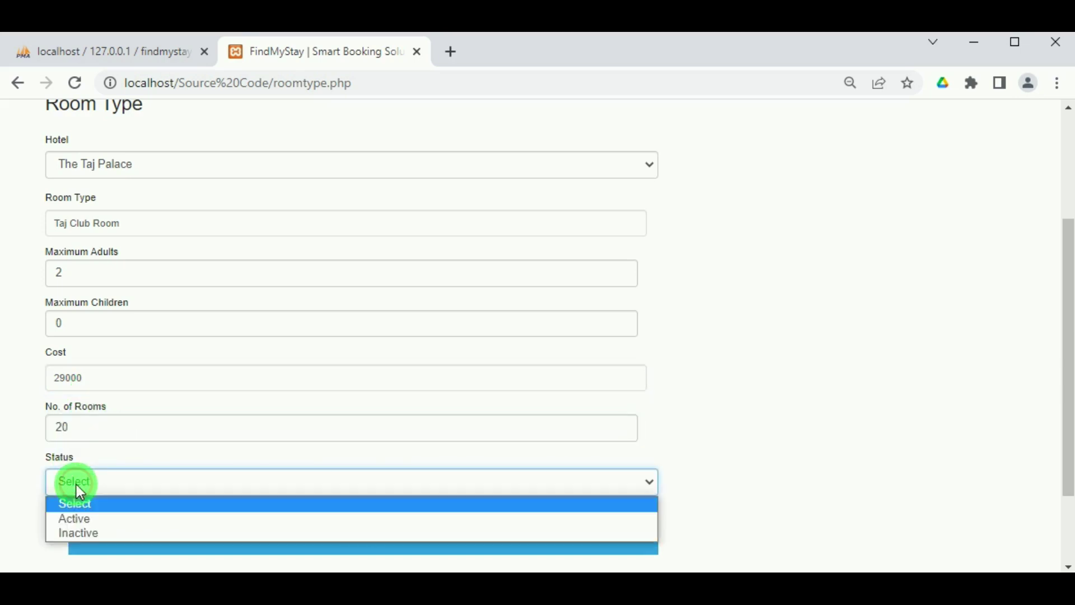
left_click(75, 519)
left_click(362, 543)
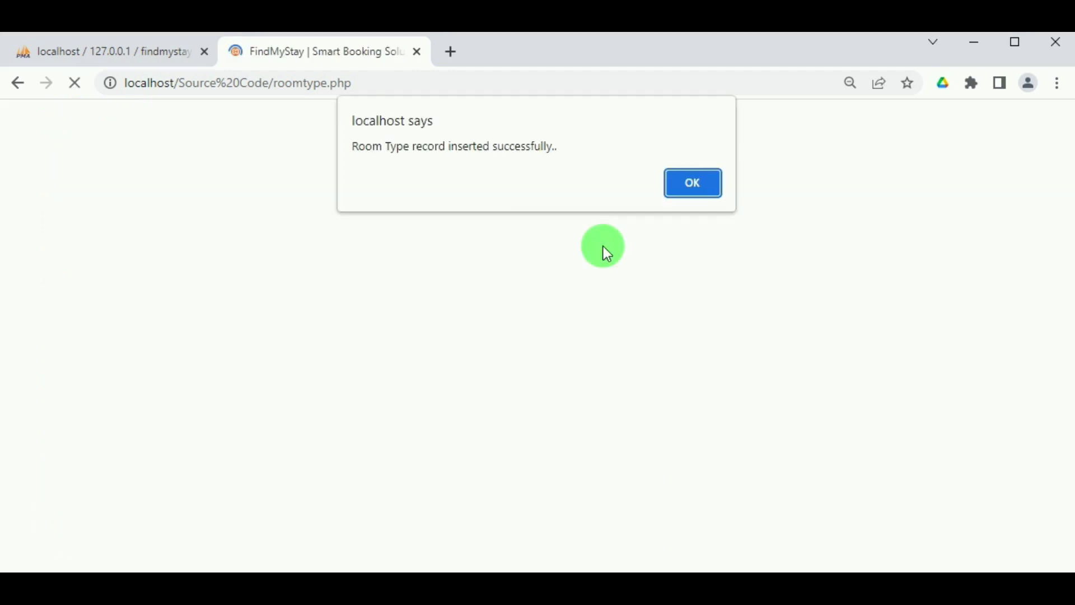
left_click(693, 183)
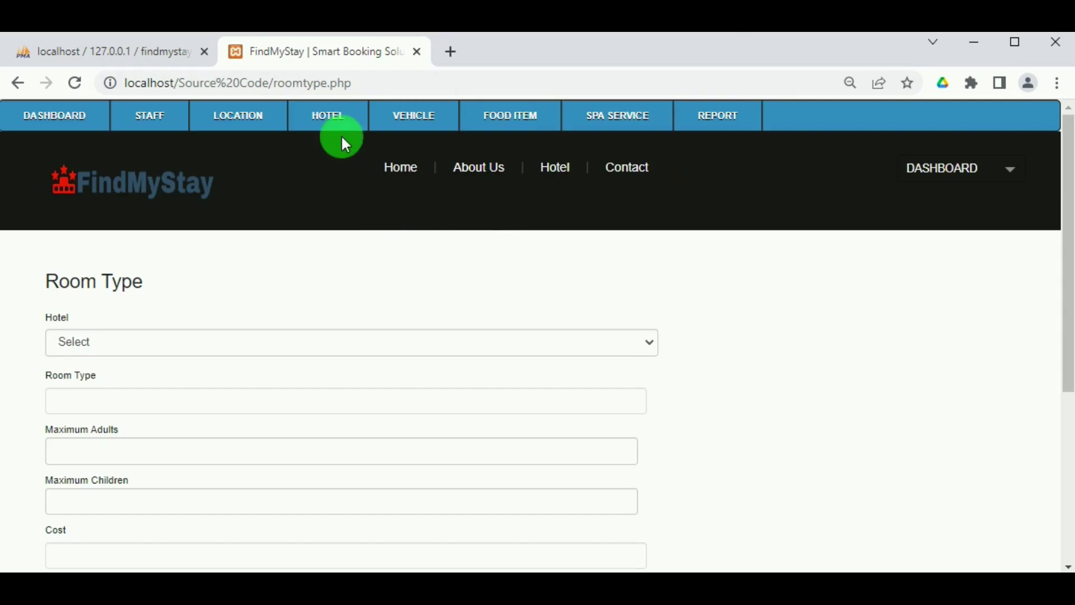
Review the room type list showing Luxury Rooms and Taj Club Room, then go to Add Hotel Facility.
mouse_move(328, 118)
left_click(334, 224)
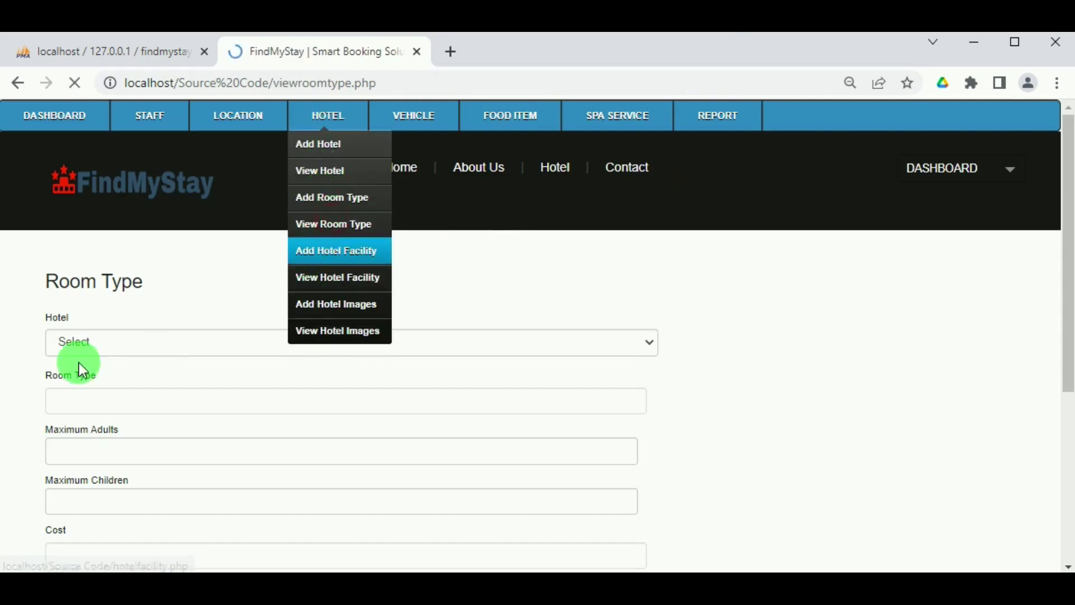
scroll(79, 359, "down", 3)
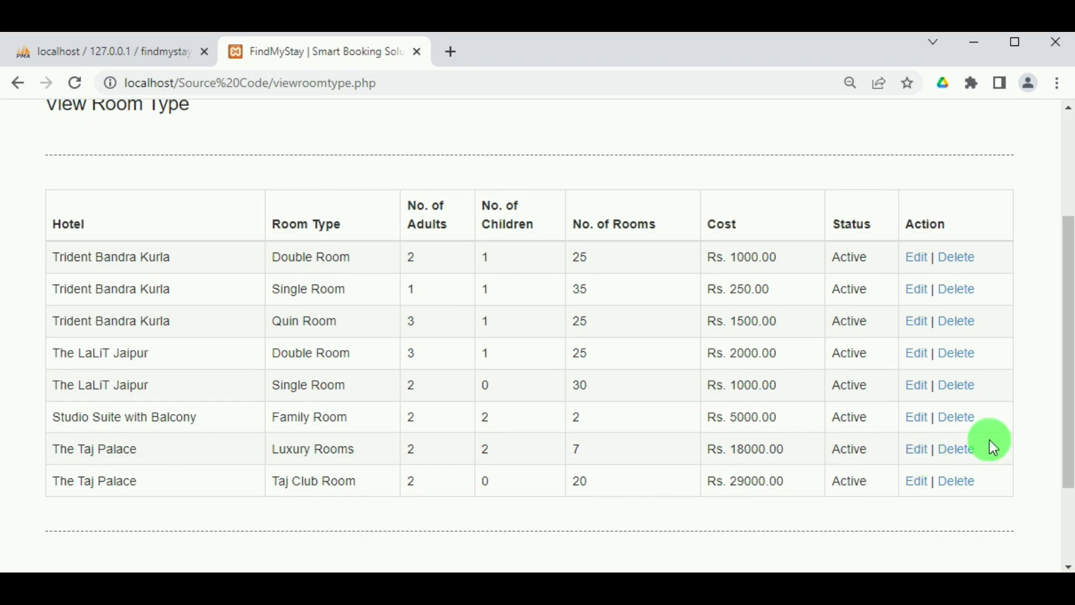
scroll(565, 288, "up", 3)
mouse_move(346, 120)
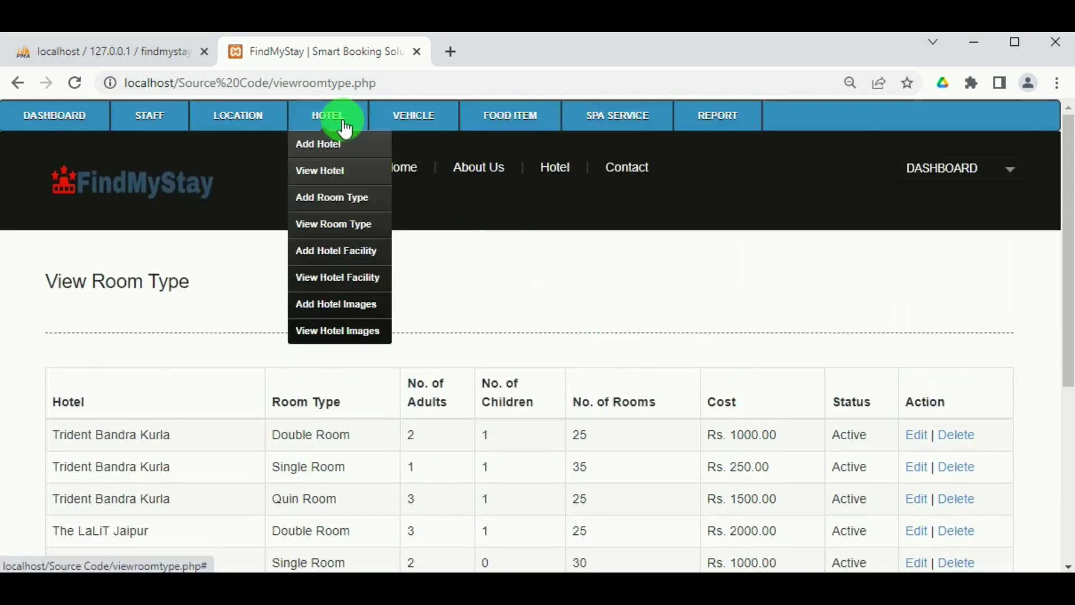
left_click(352, 255)
Choose The Taj Palace and its Luxury Rooms for a new hotel facility.
left_click(351, 257)
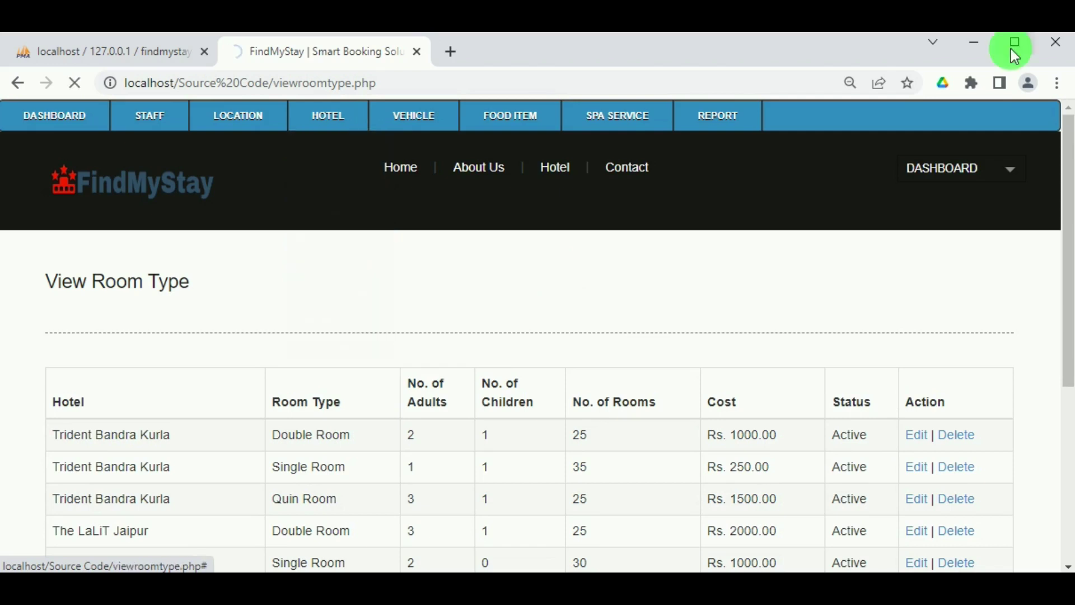
left_click(568, 152)
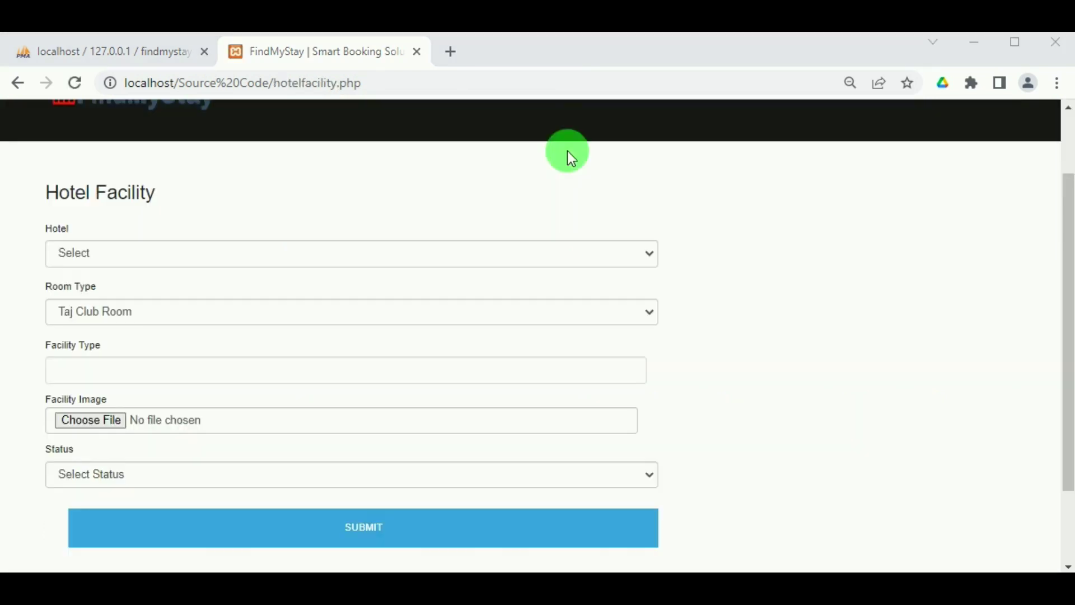
left_click(145, 253)
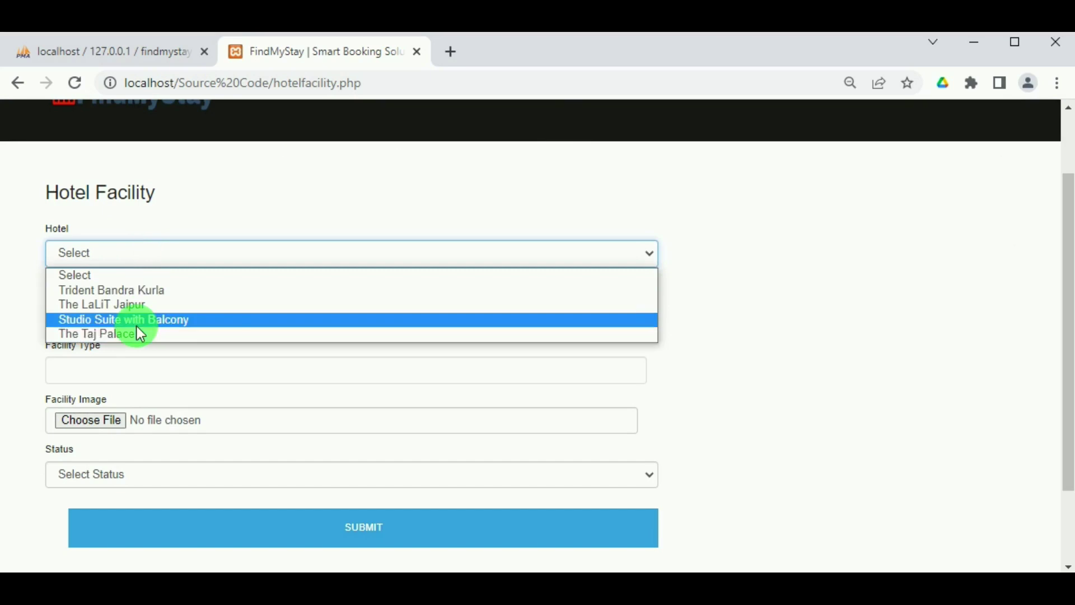
left_click(136, 322)
left_click(143, 257)
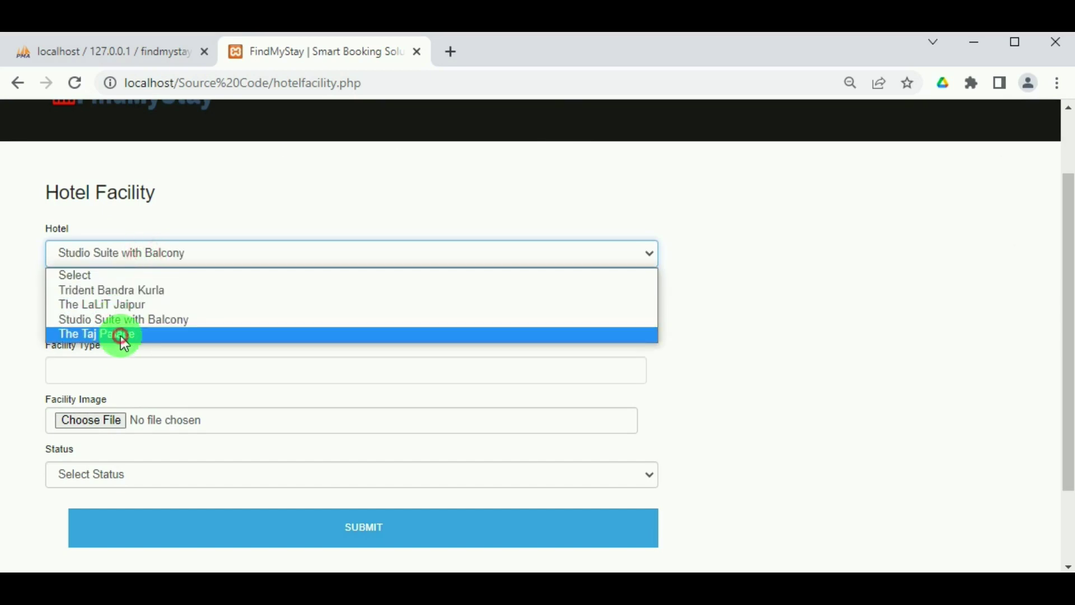
left_click(120, 329)
left_click(124, 312)
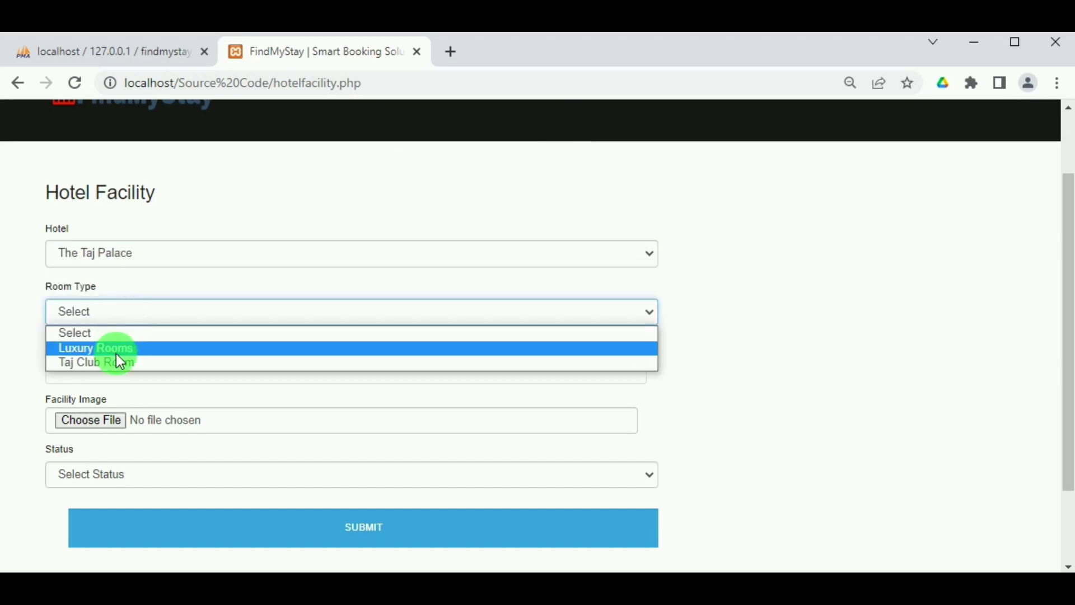
left_click(121, 348)
Enter the facility type 'Inclusive wifi' and attach the image TMP - Luxury Grande Room.jpg.
left_click(117, 368)
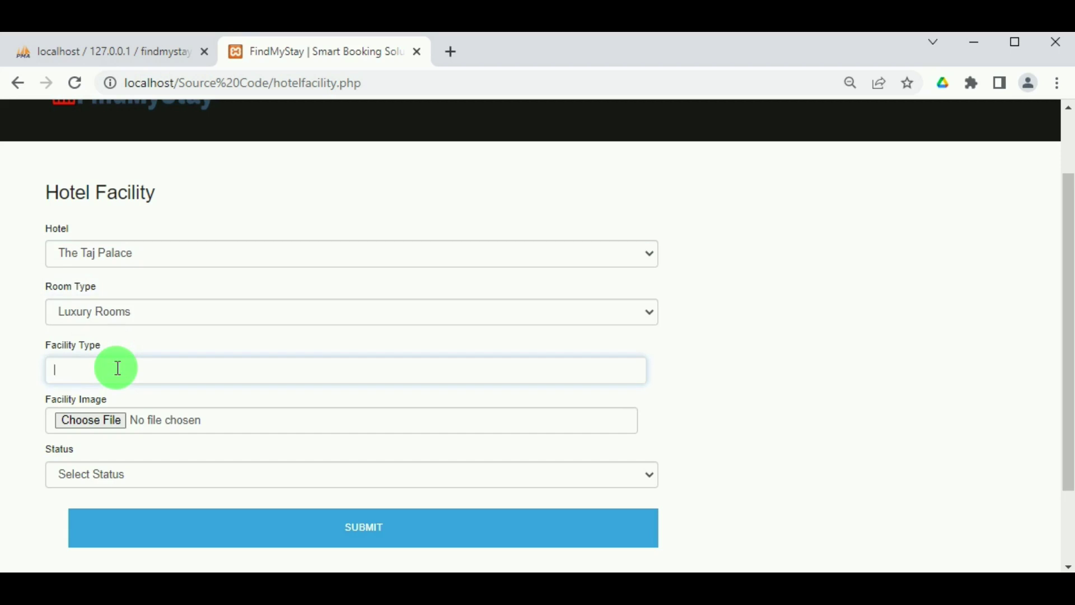
type("Inclusice wifi")
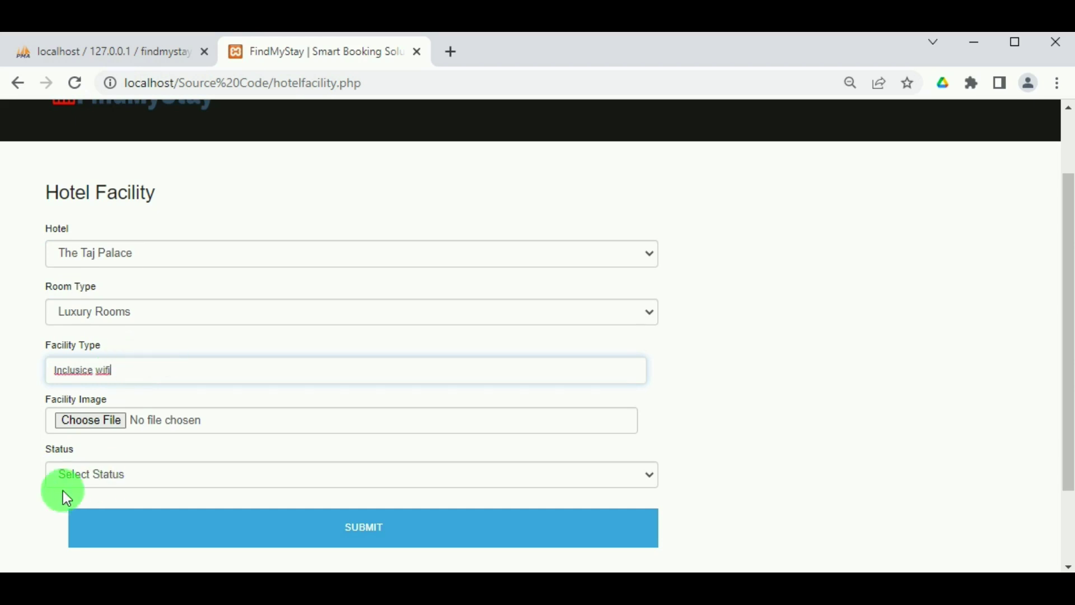
left_click(90, 421)
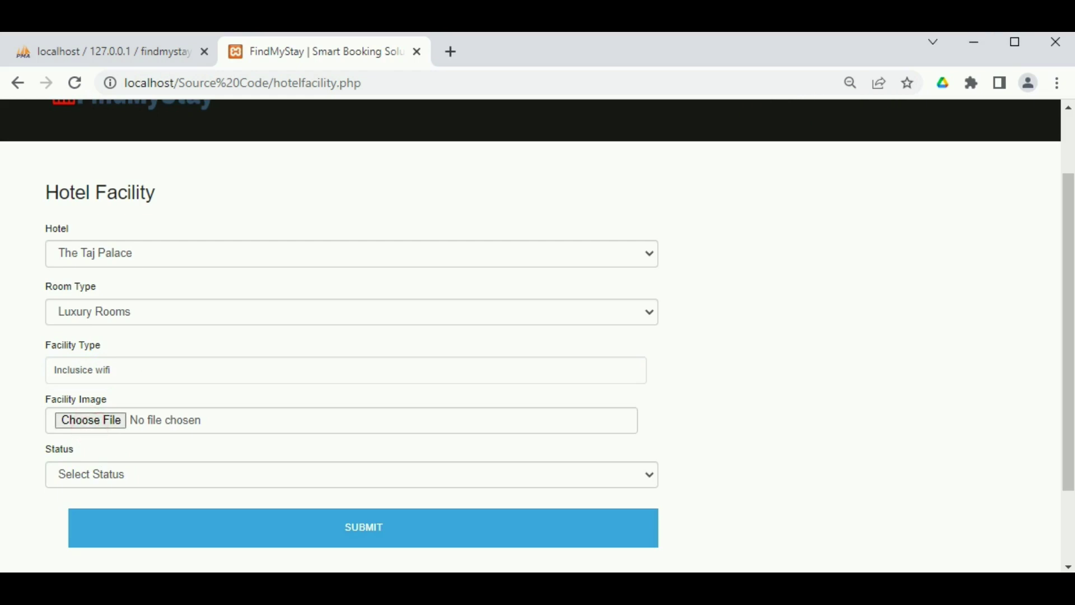
left_click(324, 204)
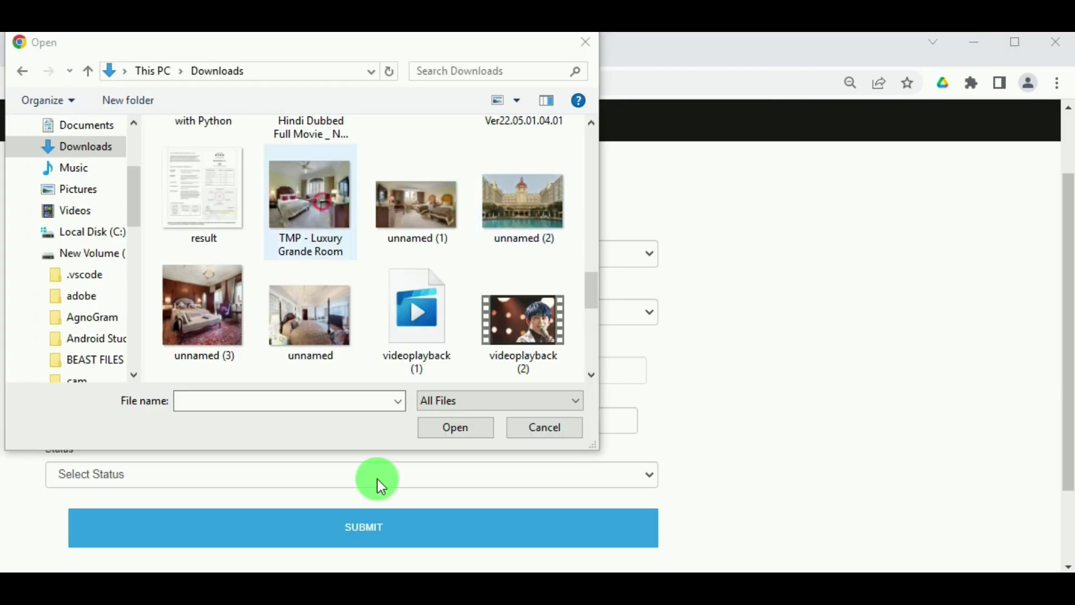
left_click(447, 428)
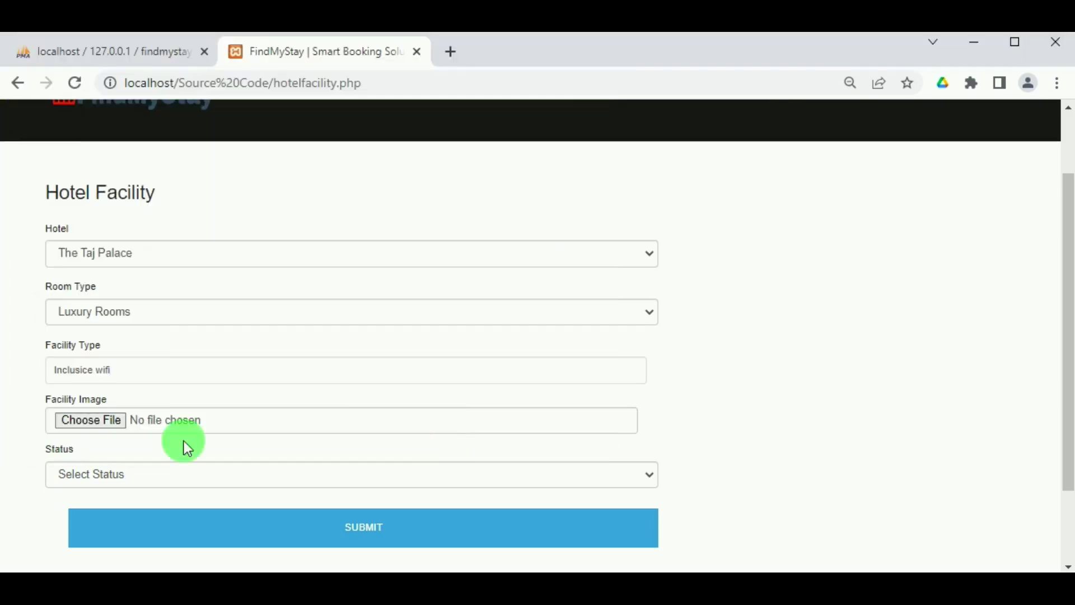
Set status Active, correct the typo to 'Inclusive', and save the facility.
left_click(106, 472)
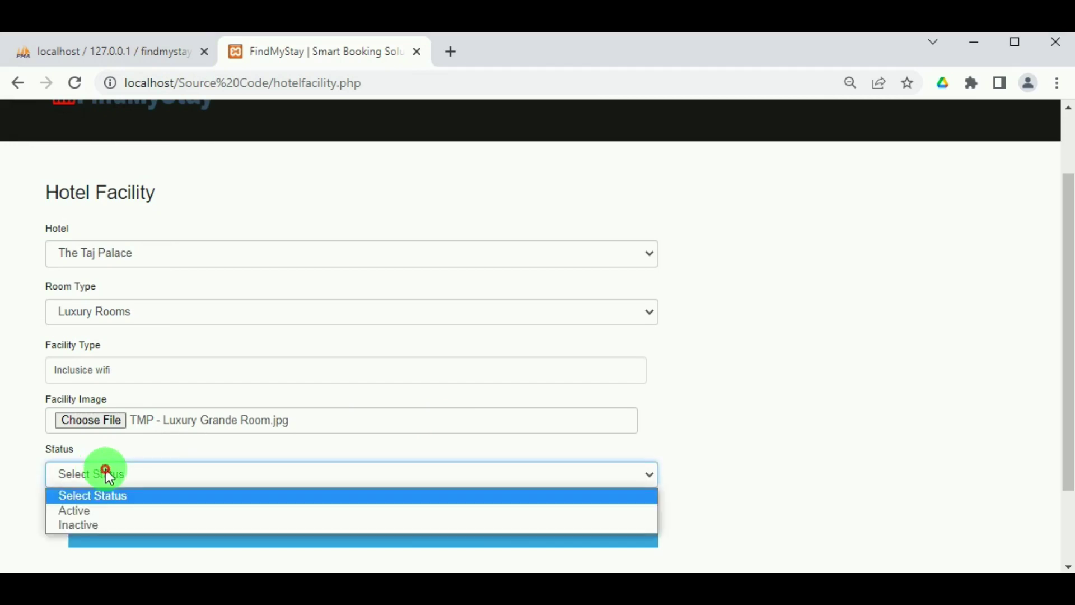
left_click(92, 511)
left_click_drag(88, 371, 83, 371)
type("v")
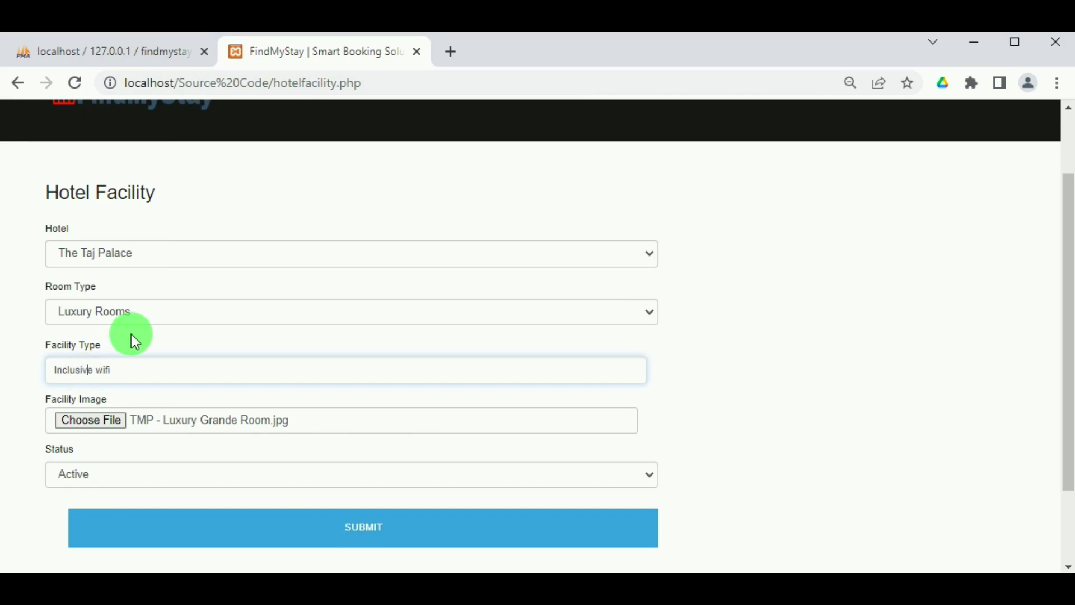
left_click(278, 527)
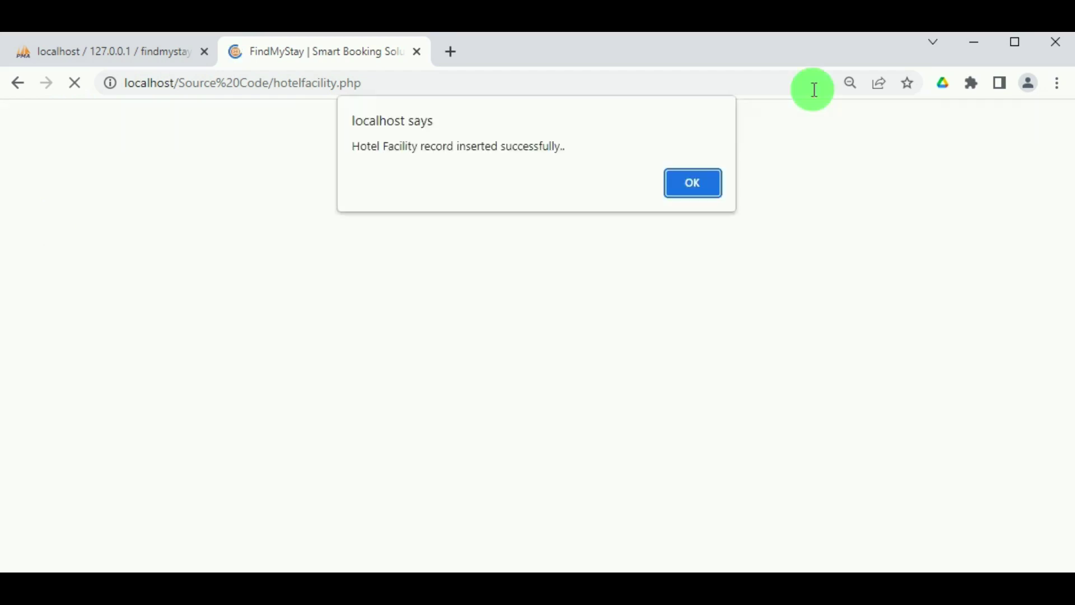
left_click(720, 182)
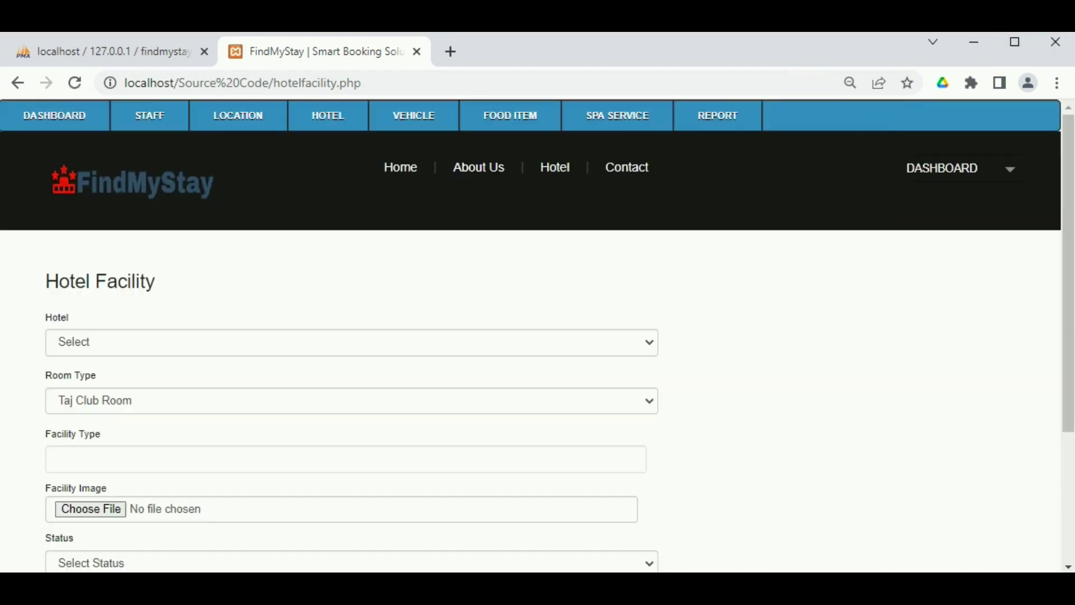
Enter an 'inclusive wifi' facility for The Taj Palace's Taj Club Room.
left_click(218, 338)
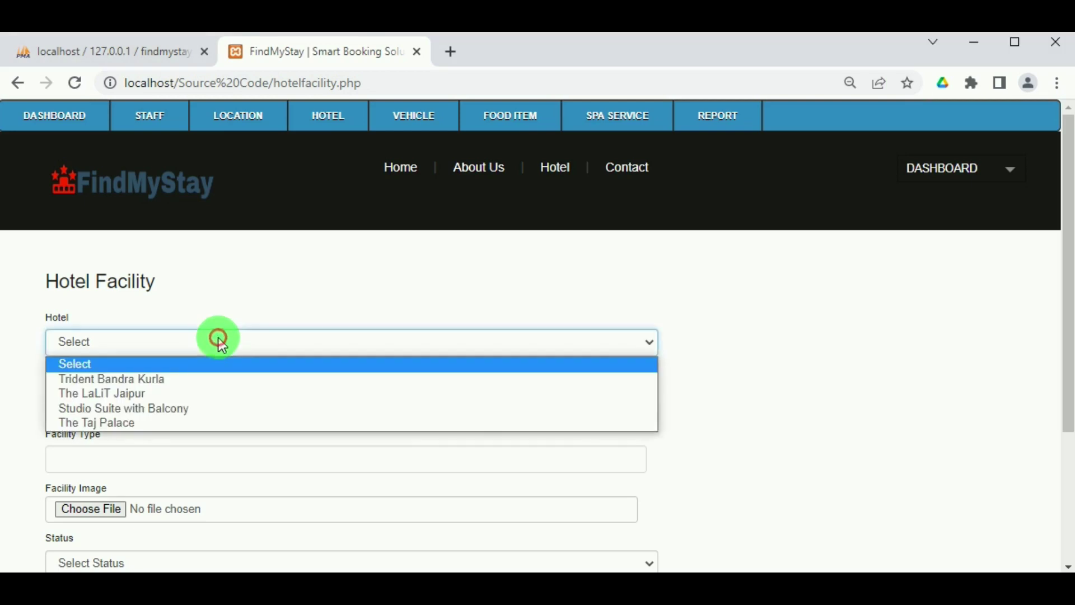
left_click(141, 424)
left_click(141, 403)
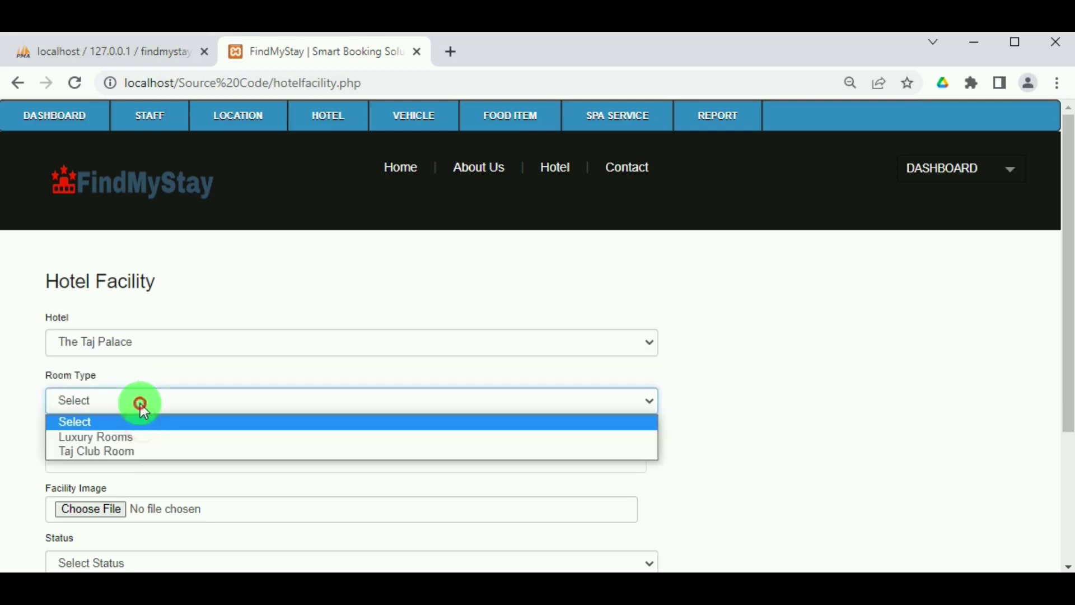
left_click(131, 446)
left_click(68, 461)
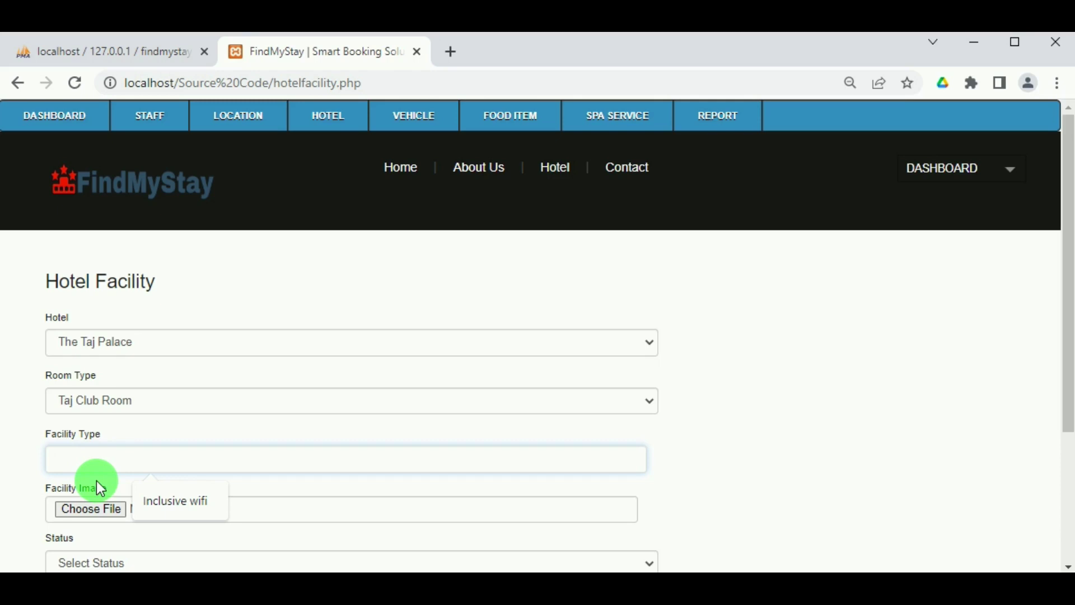
type("inclusiv")
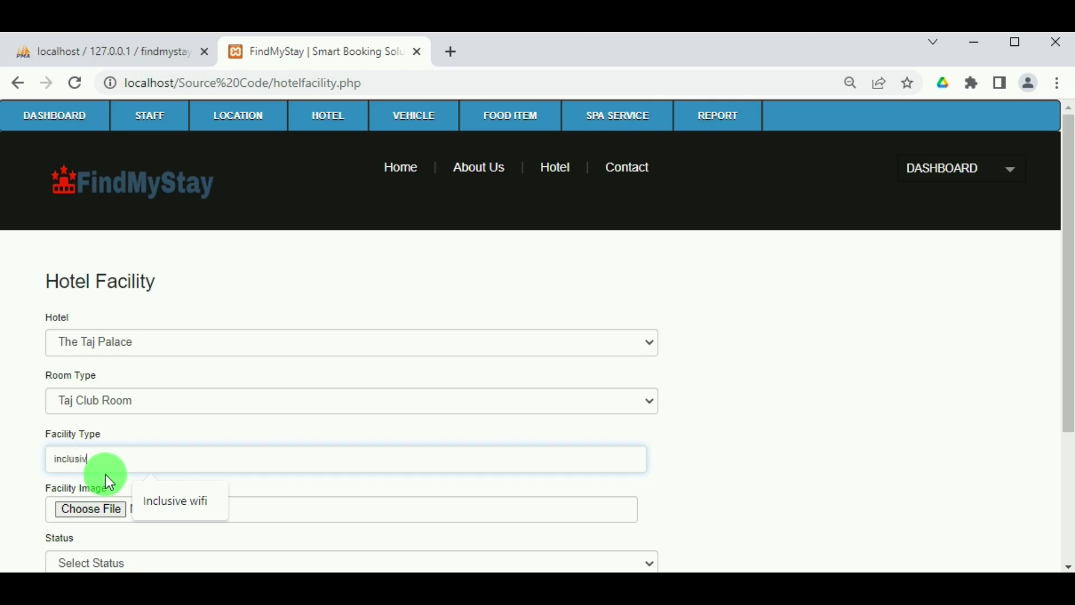
type("e wifi")
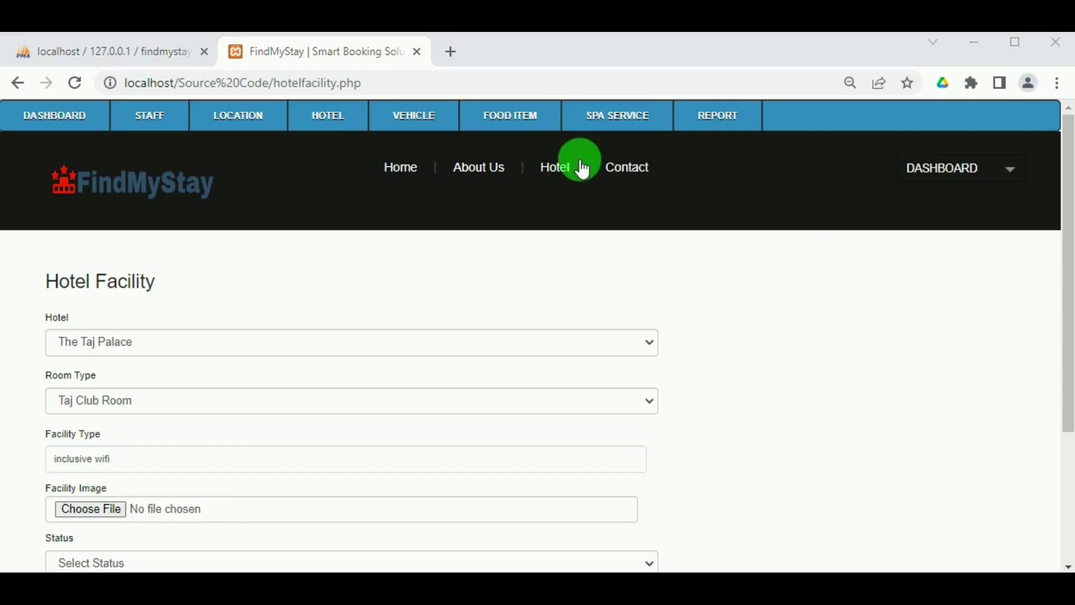
Attach image unnamed (1).jpg, set status Active, and save the facility.
scroll(225, 481, "down", 3)
left_click(102, 334)
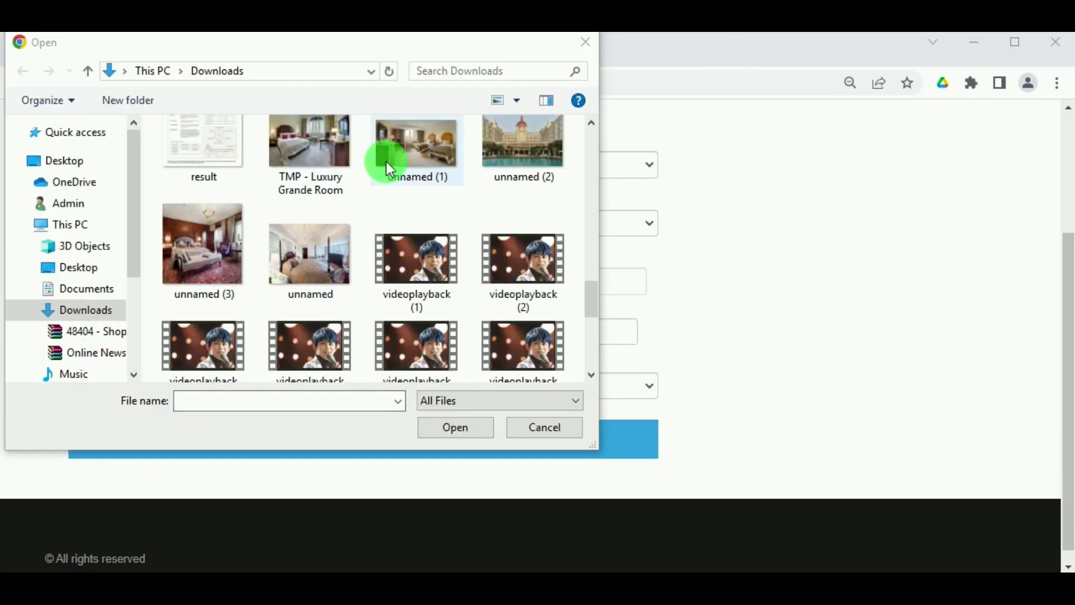
left_click(410, 147)
left_click(457, 428)
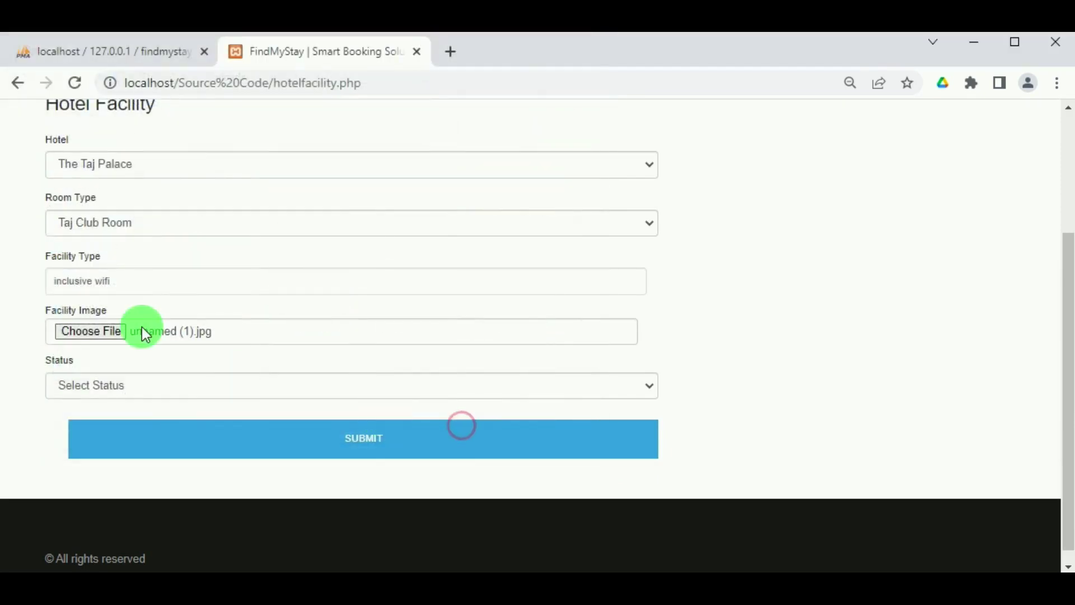
left_click(114, 381)
left_click(104, 419)
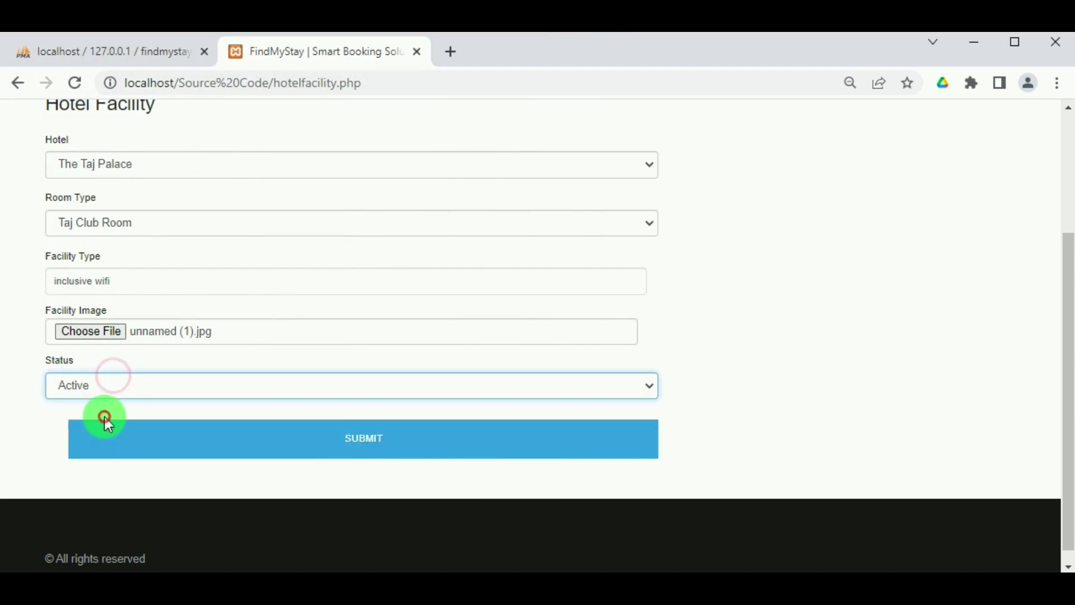
left_click(378, 454)
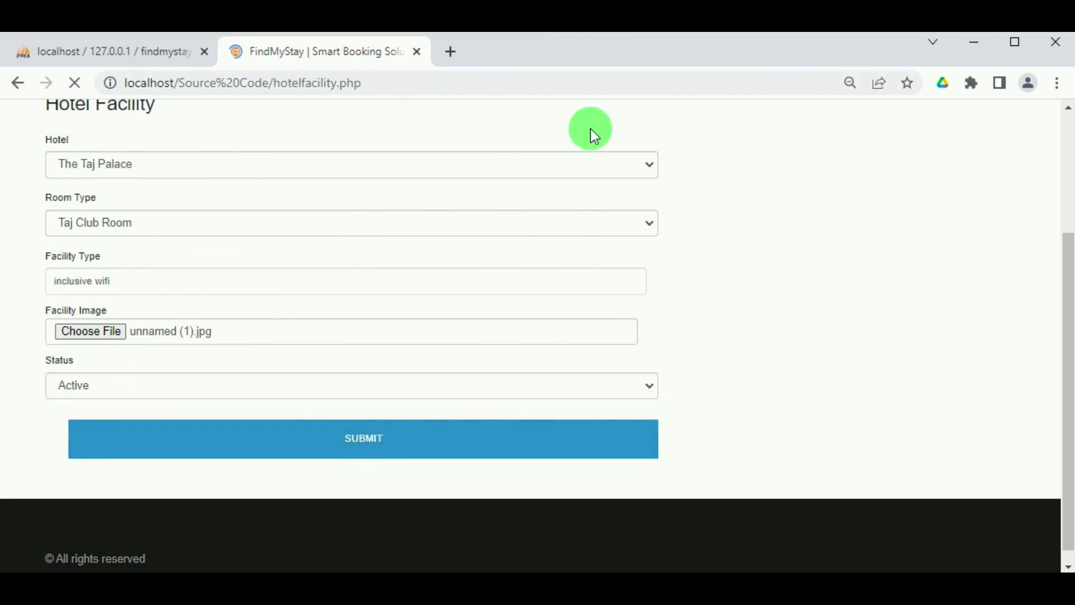
left_click(683, 200)
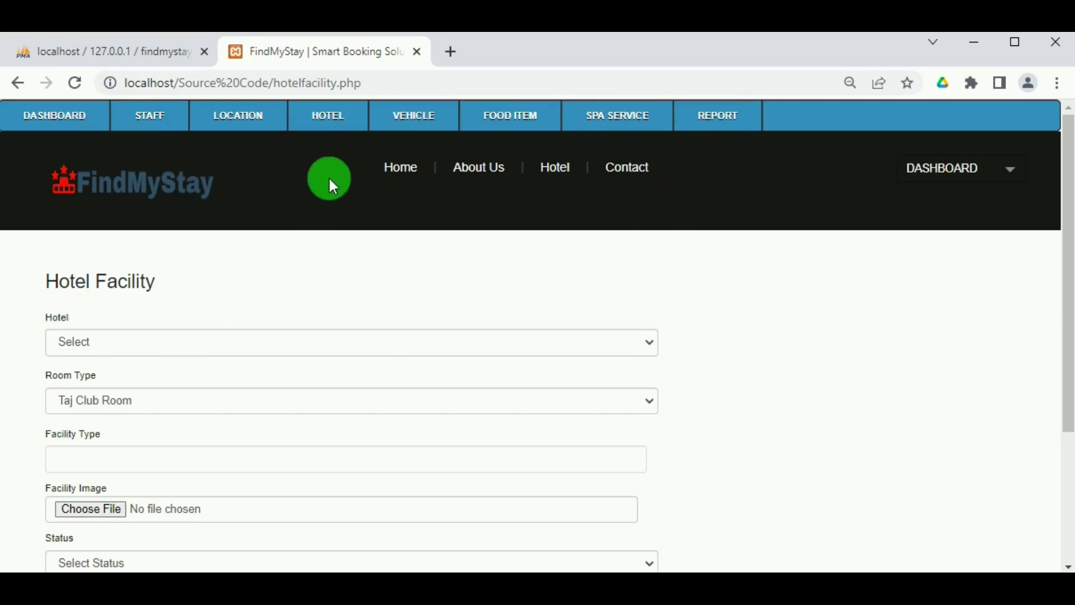
mouse_move(328, 119)
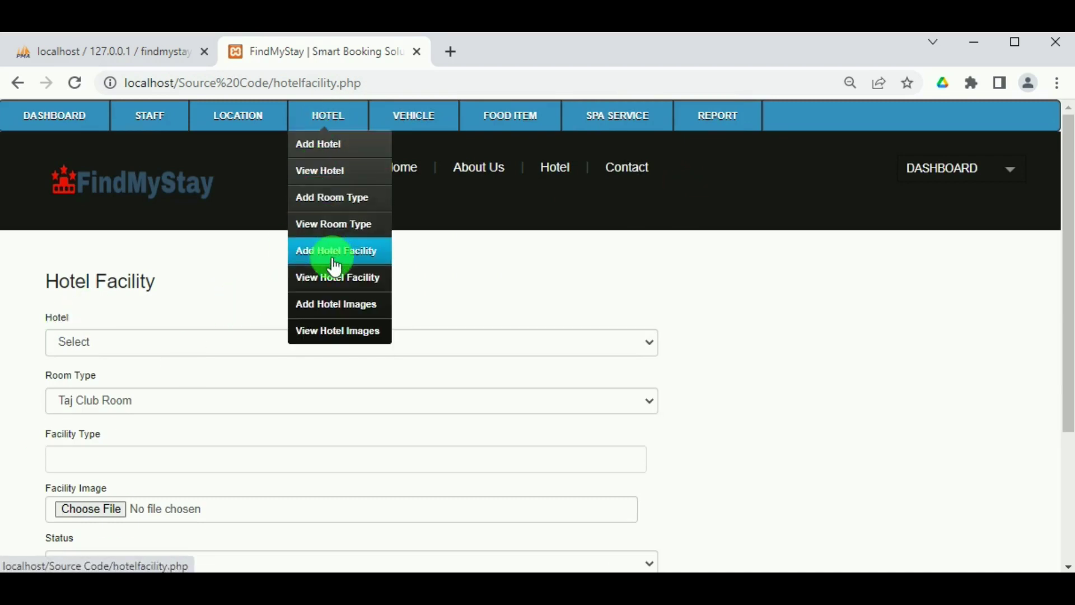
Start a new hotel image for The Taj Palace's Luxury Rooms.
left_click(331, 303)
scroll(216, 349, "down", 1)
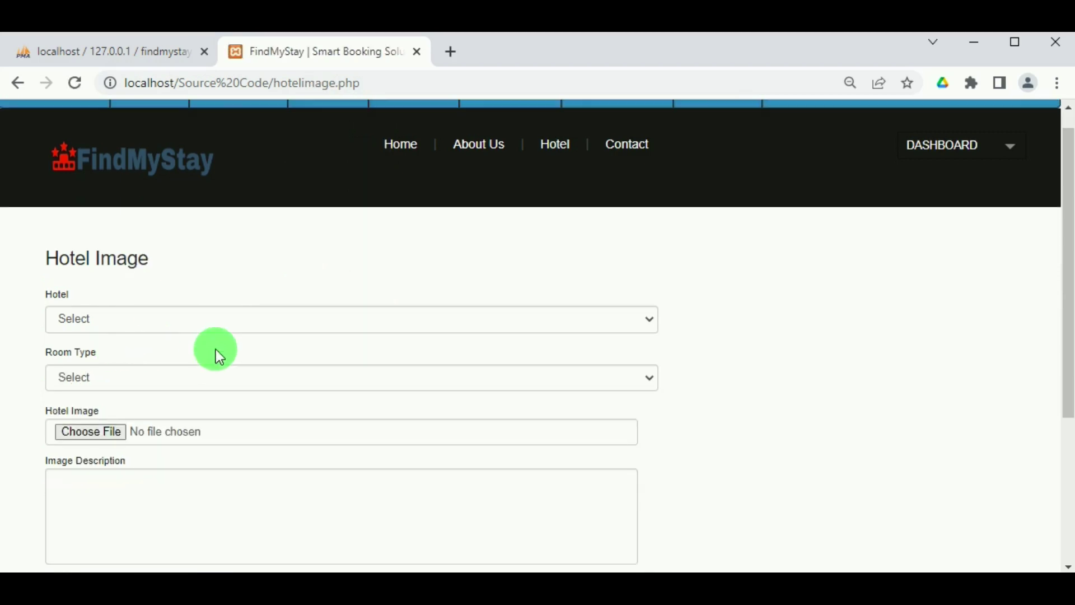
scroll(185, 279, "down", 3)
left_click(159, 168)
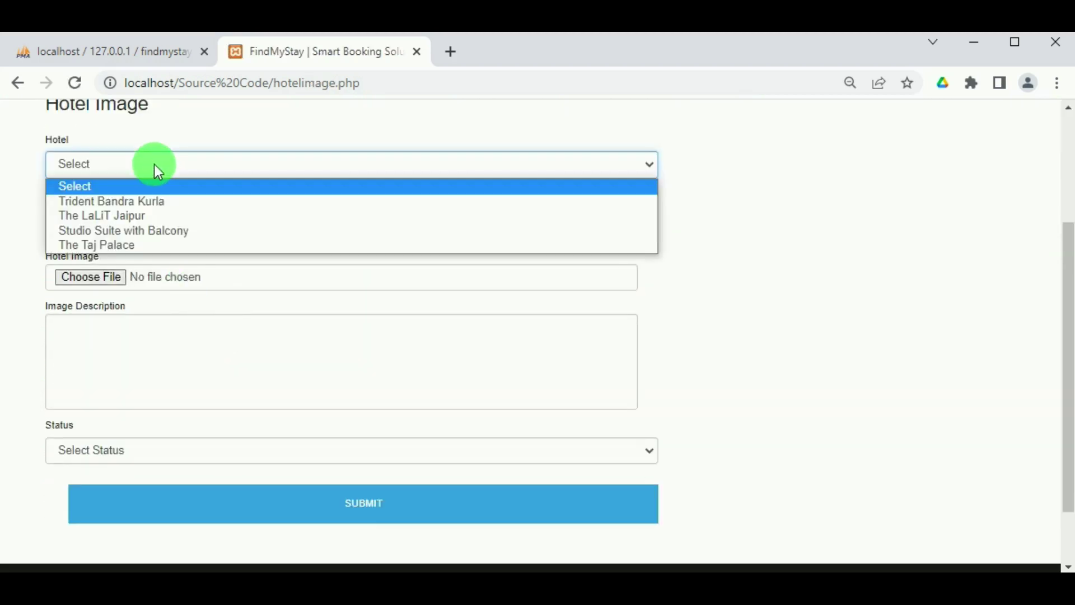
left_click(135, 245)
left_click(132, 223)
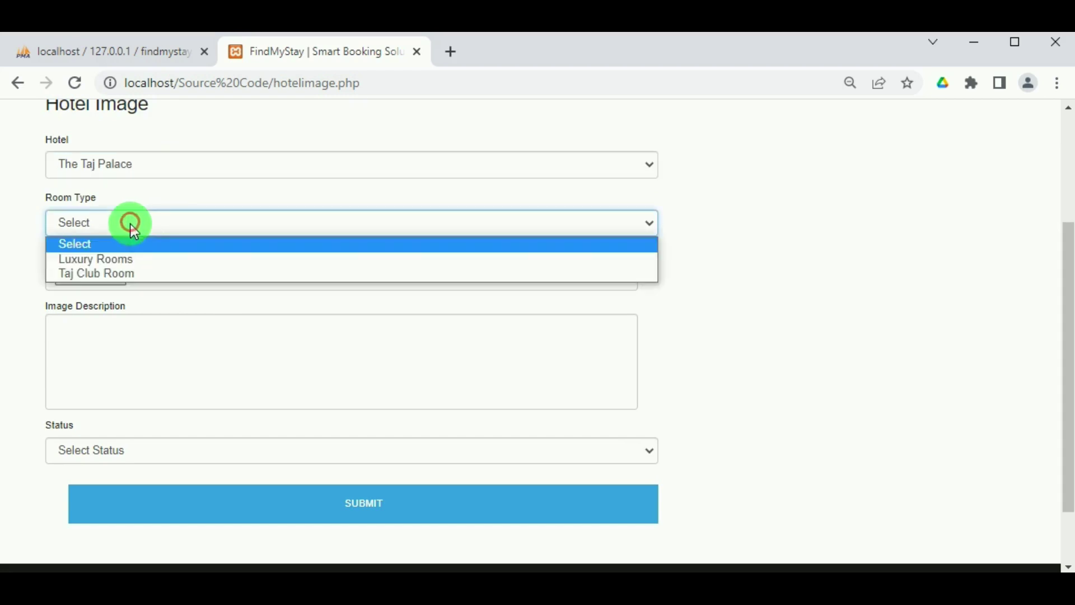
left_click(146, 259)
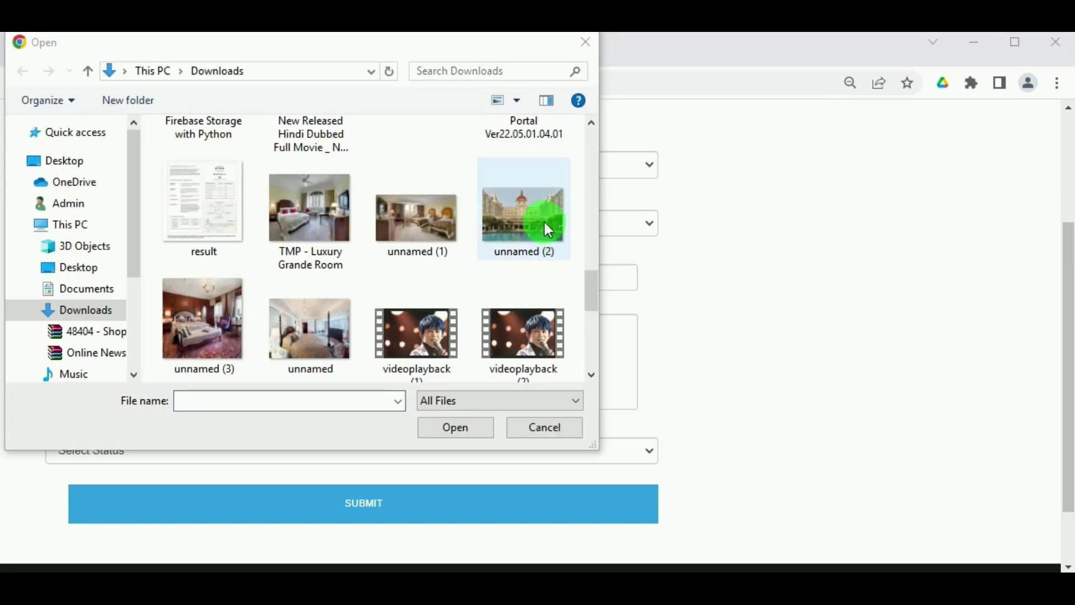
Attach unnamed (2).jpg described 'View of the hotel', set Active, and save it.
left_click(534, 224)
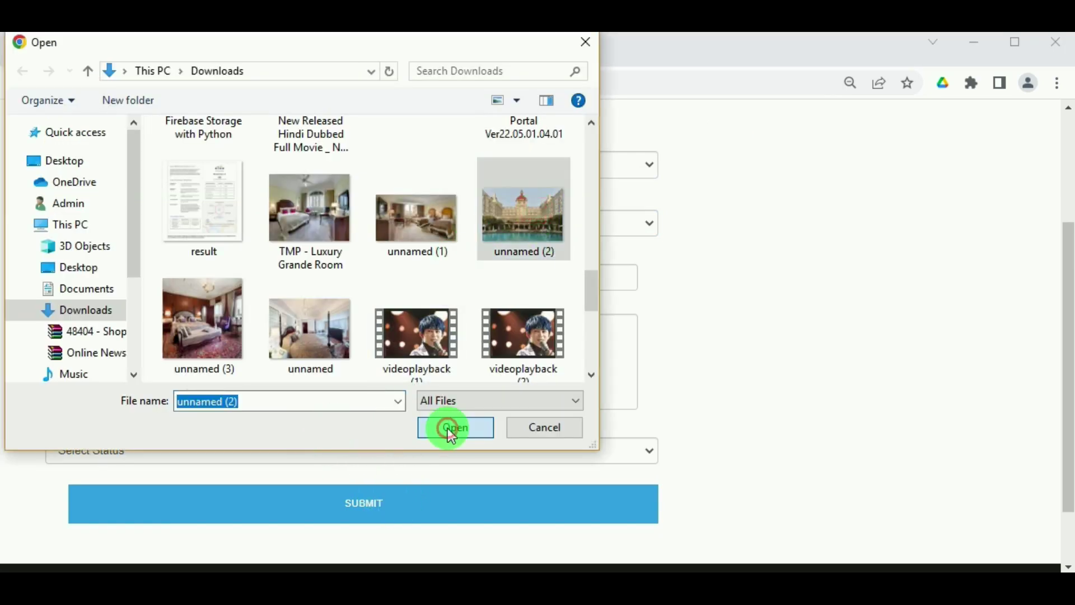
left_click(453, 428)
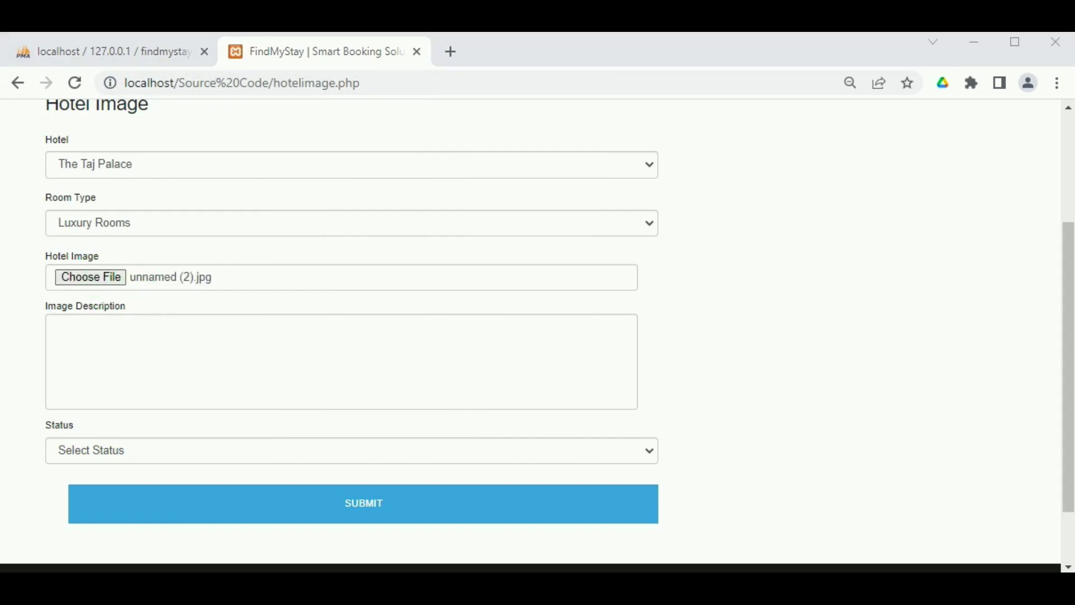
left_click(436, 350)
type("View o")
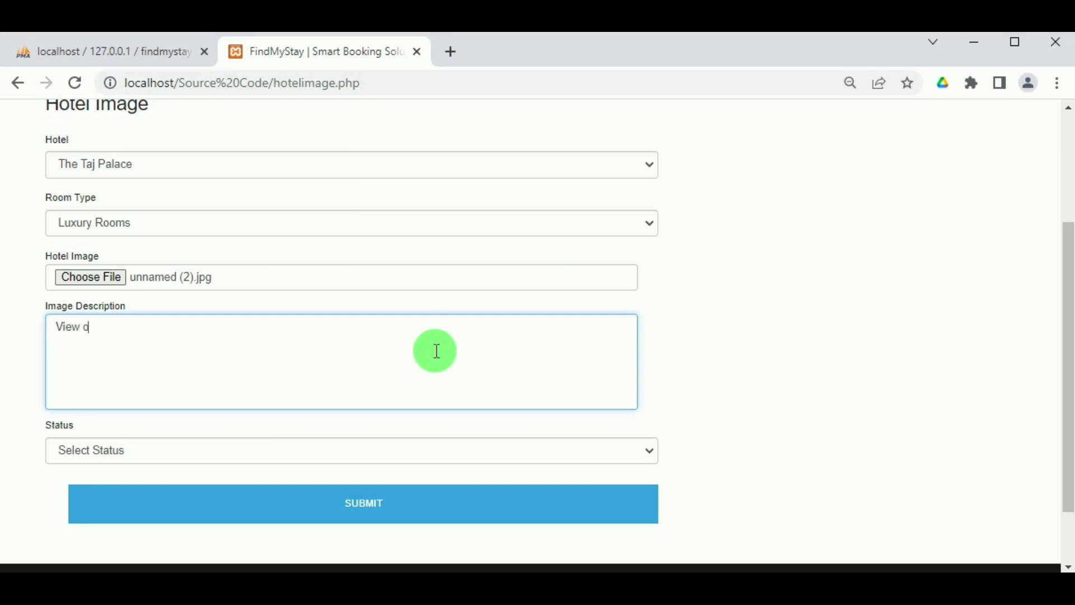
type("f the hotel")
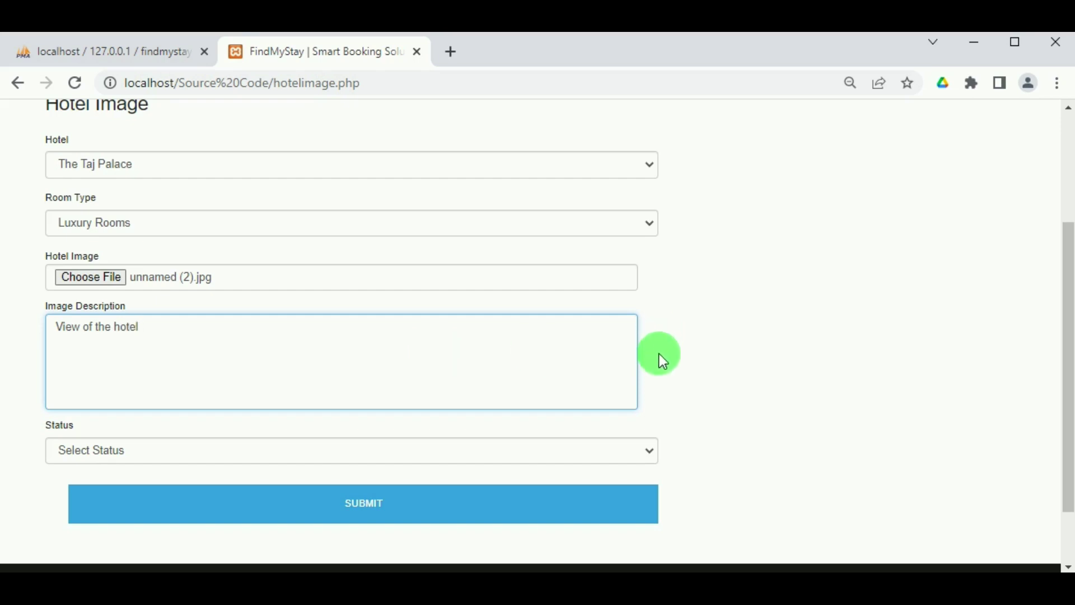
left_click(589, 447)
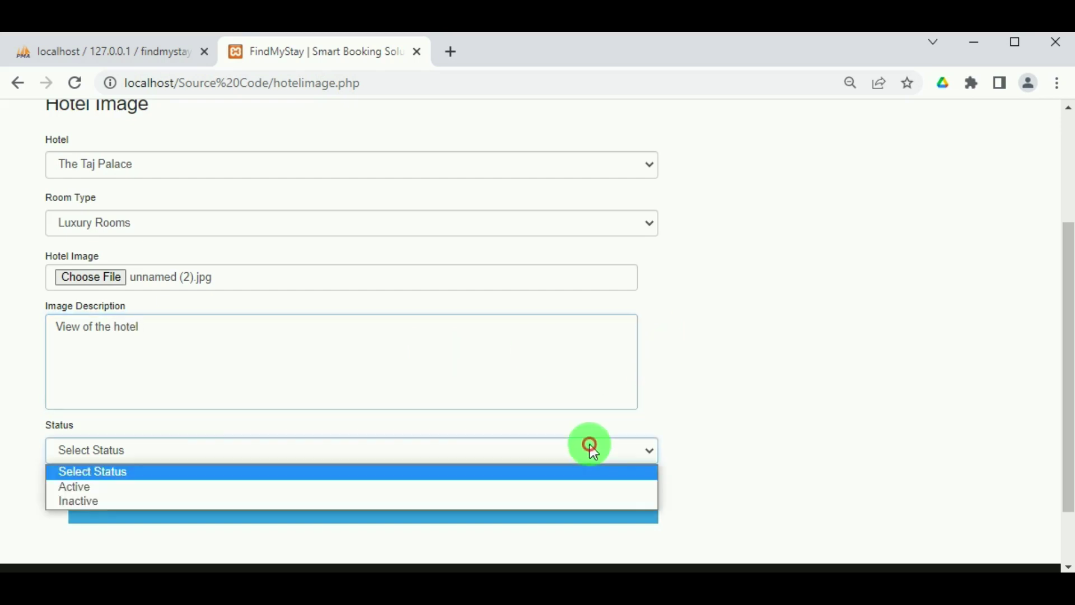
left_click(522, 487)
left_click(391, 504)
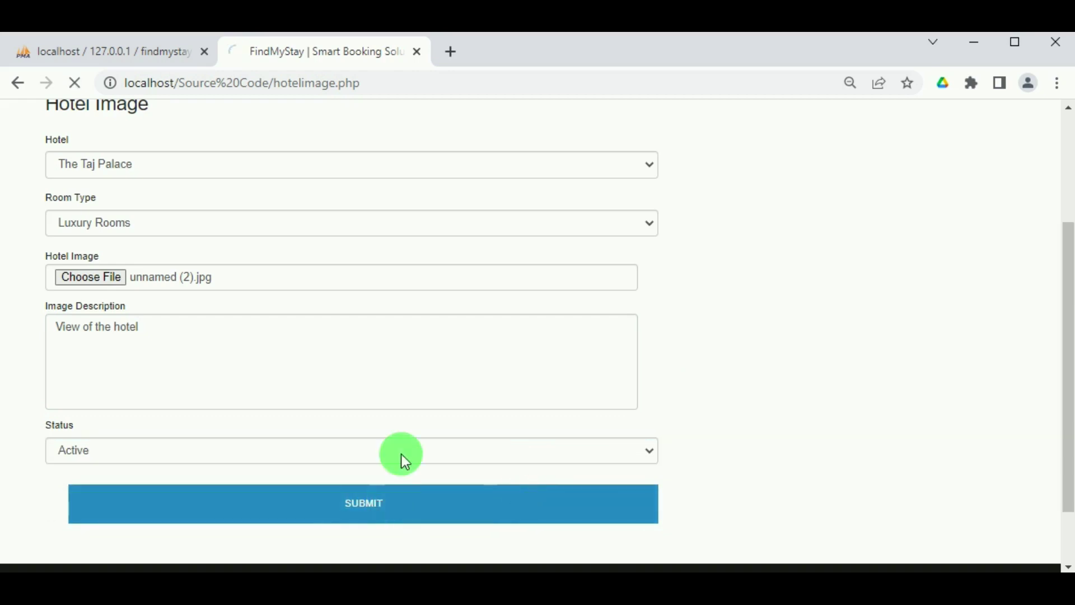
left_click(683, 171)
left_click(553, 126)
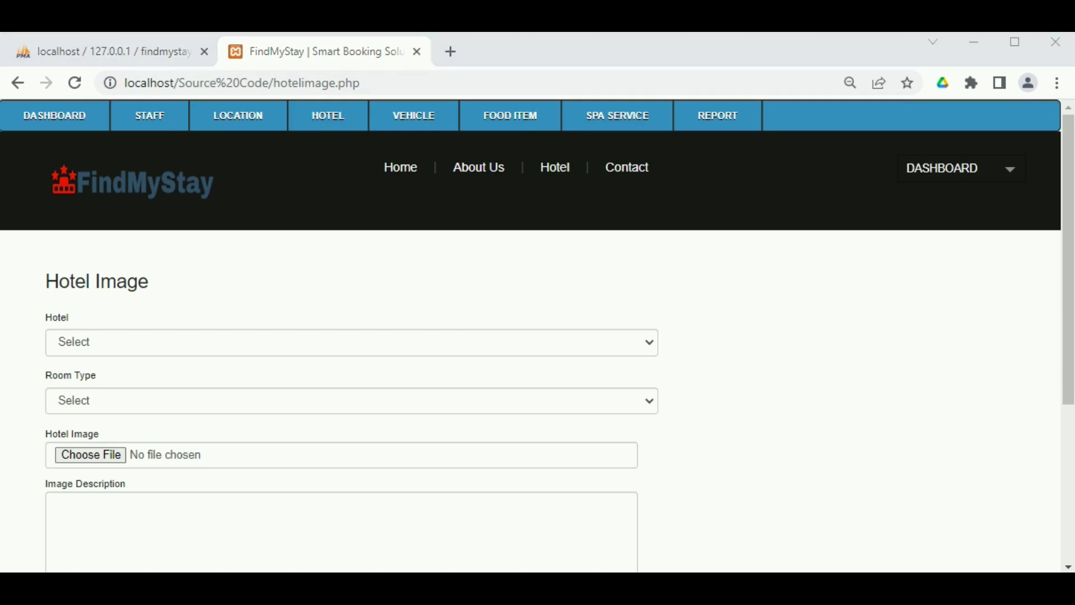
Open View Hotel Image and scroll through the list to the new 'View of the hotel' entry.
mouse_move(336, 124)
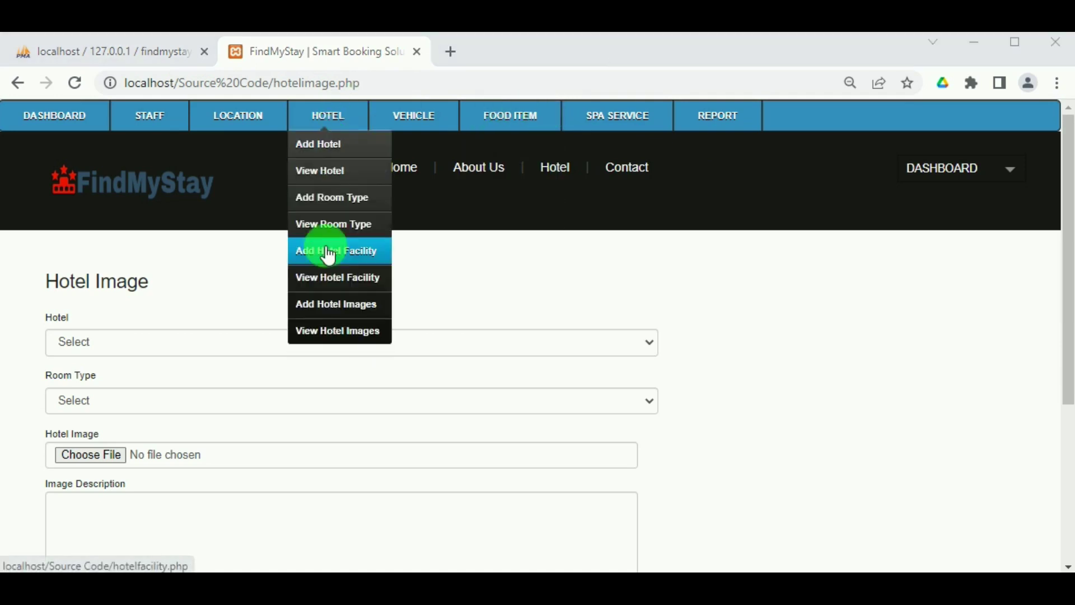
left_click(324, 336)
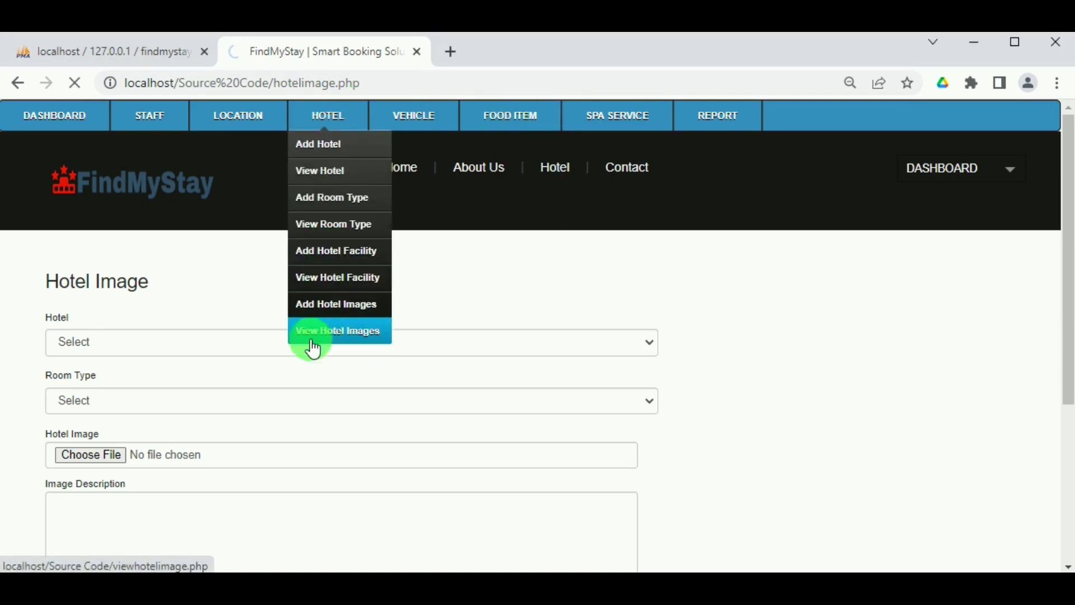
mouse_move(328, 118)
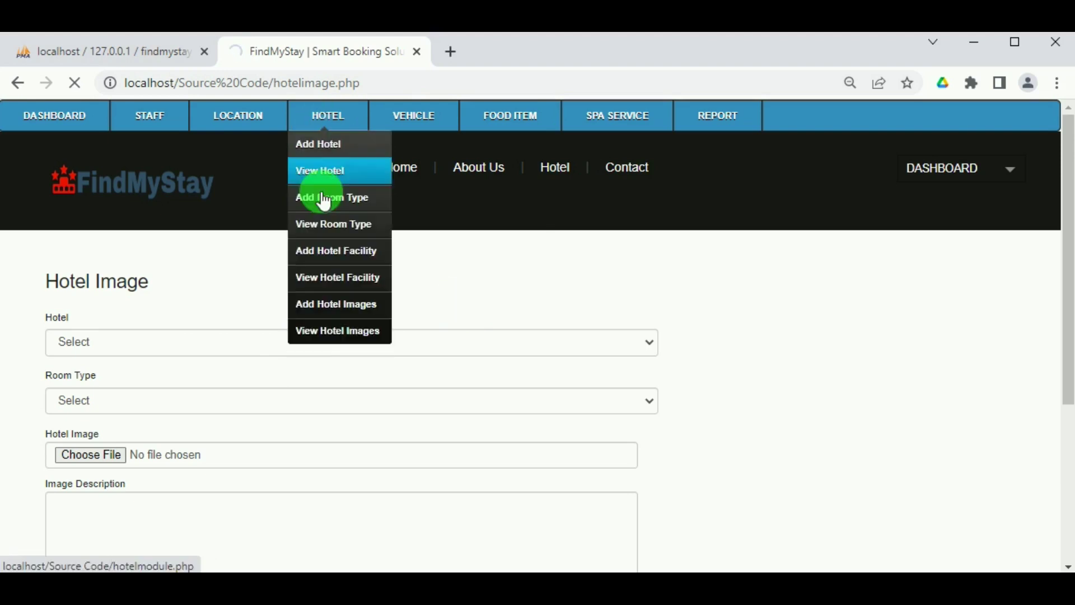
left_click(333, 335)
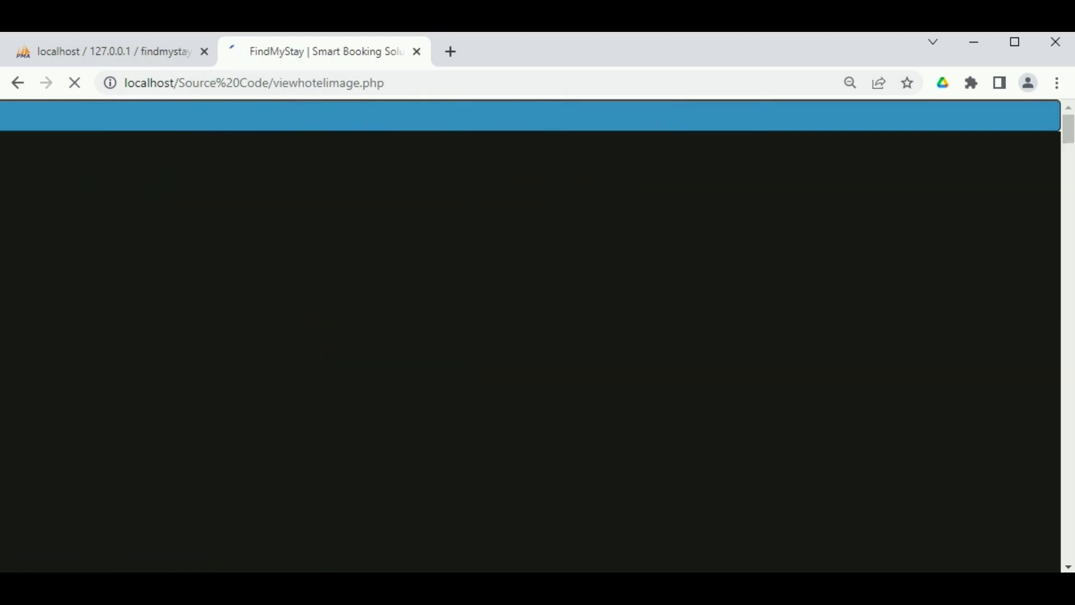
scroll(120, 325, "down", 2)
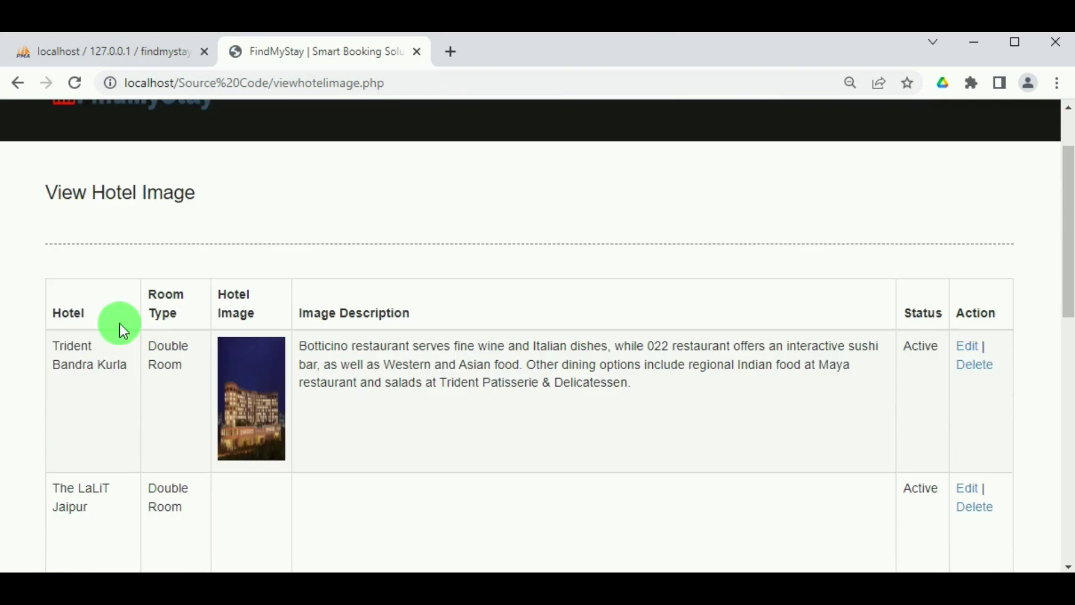
scroll(97, 354, "down", 2)
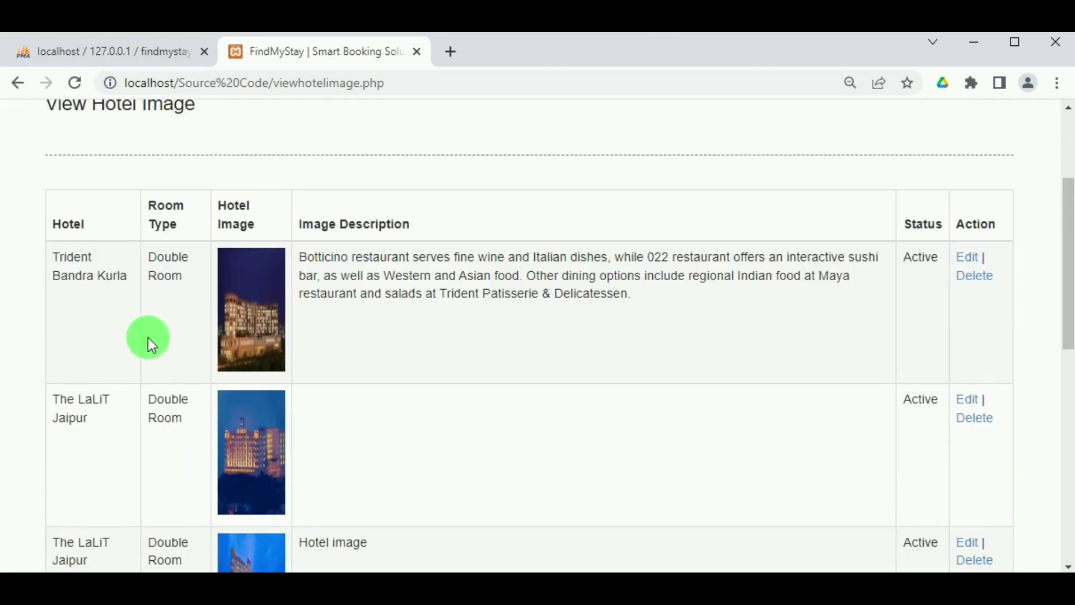
scroll(148, 339, "down", 10)
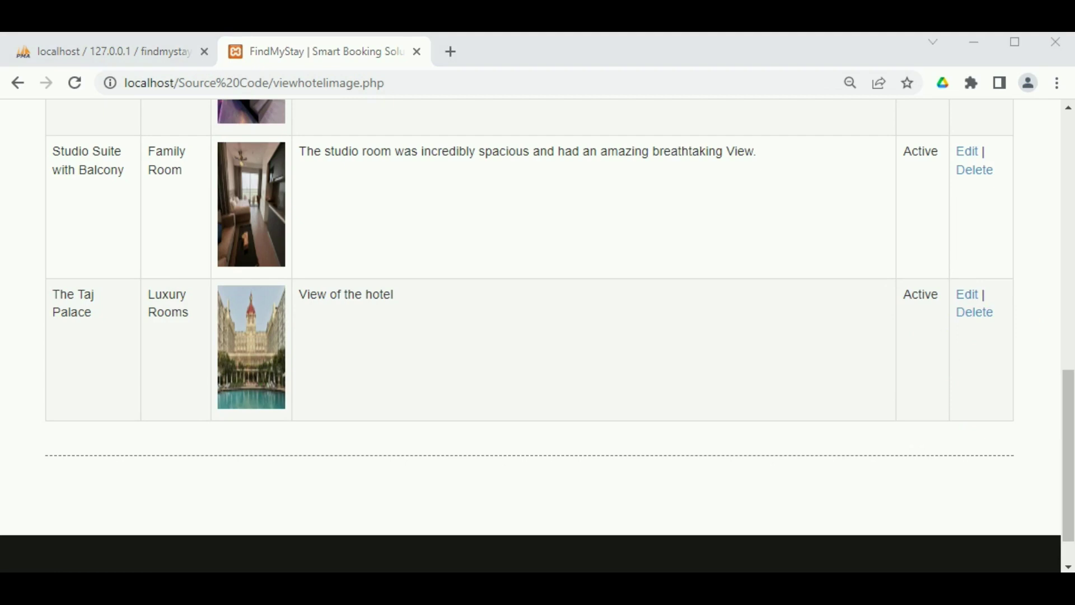
scroll(473, 316, "up", 12)
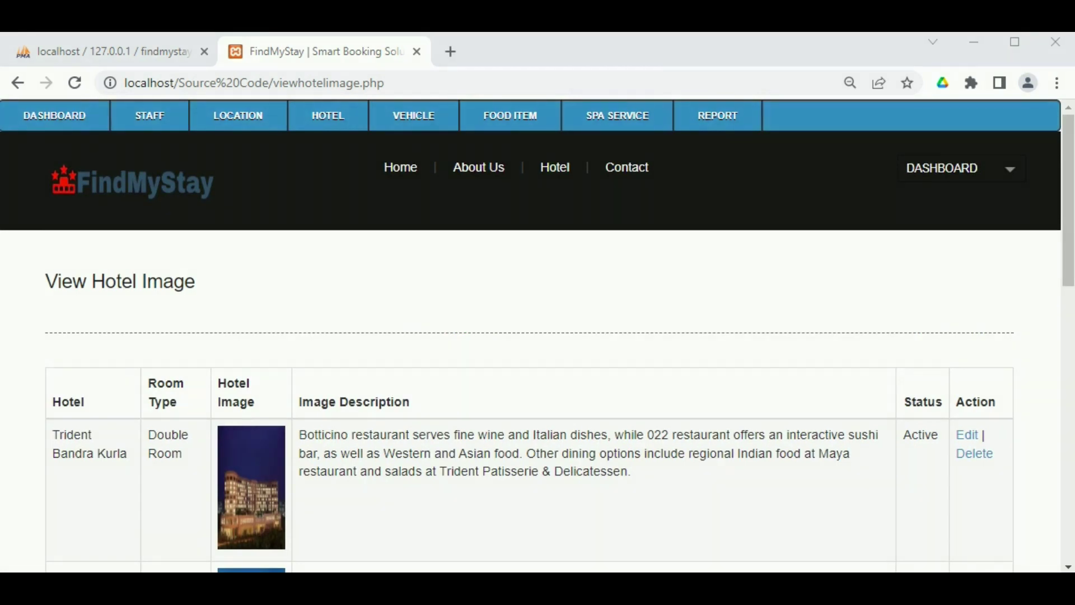
Start a new vehicle type named 'Mahindra' for The Taj Palace.
mouse_move(410, 116)
left_click(421, 144)
left_click(333, 347)
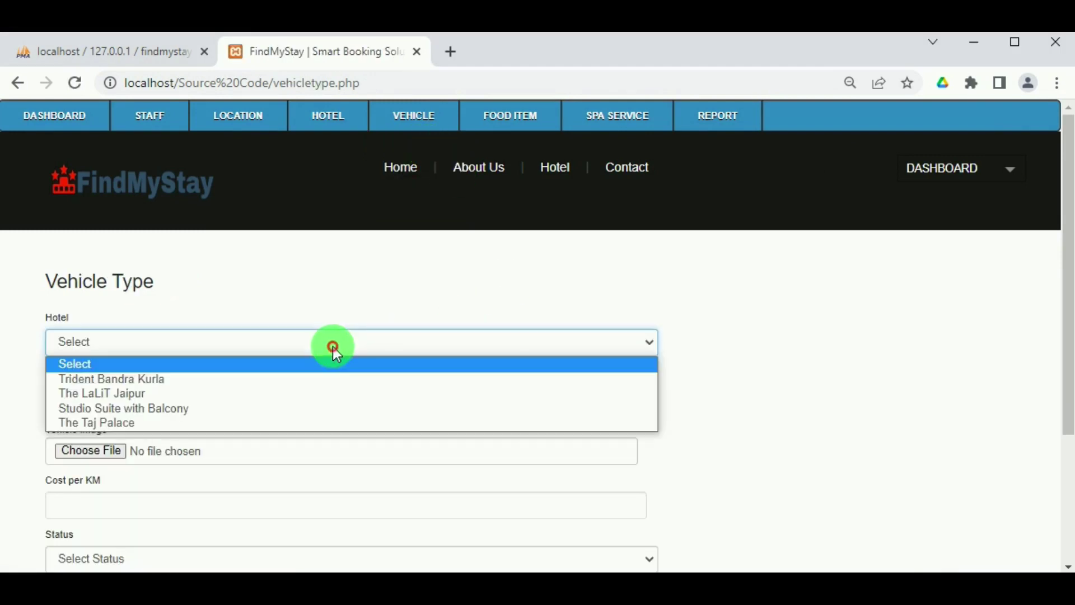
left_click(320, 426)
left_click(272, 400)
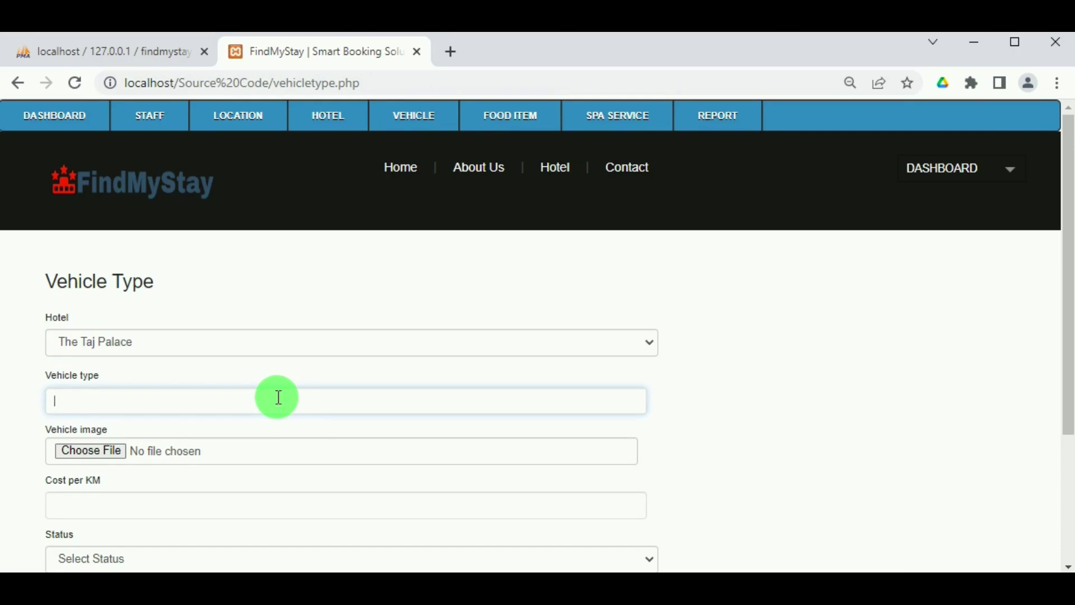
type("Mahindra")
scroll(297, 387, "down", 2)
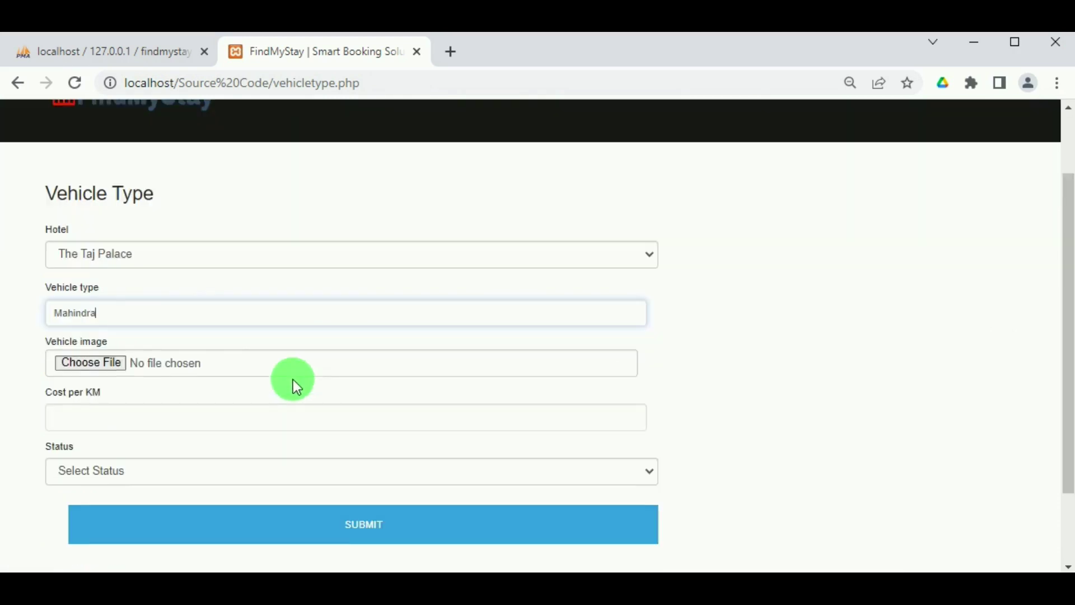
left_click(79, 363)
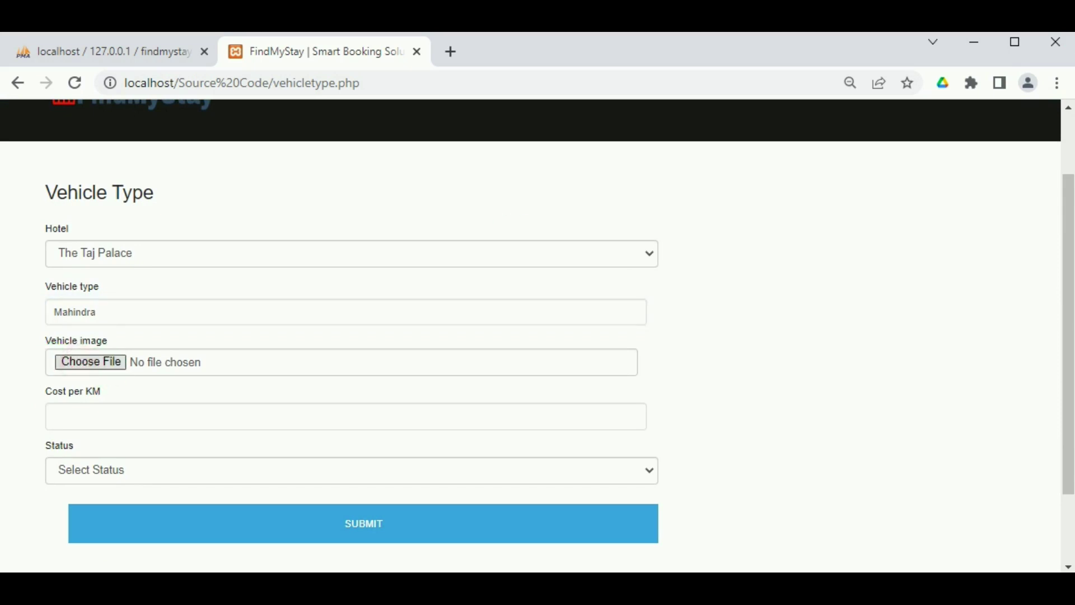
left_click(203, 174)
left_click(460, 428)
left_click(239, 427)
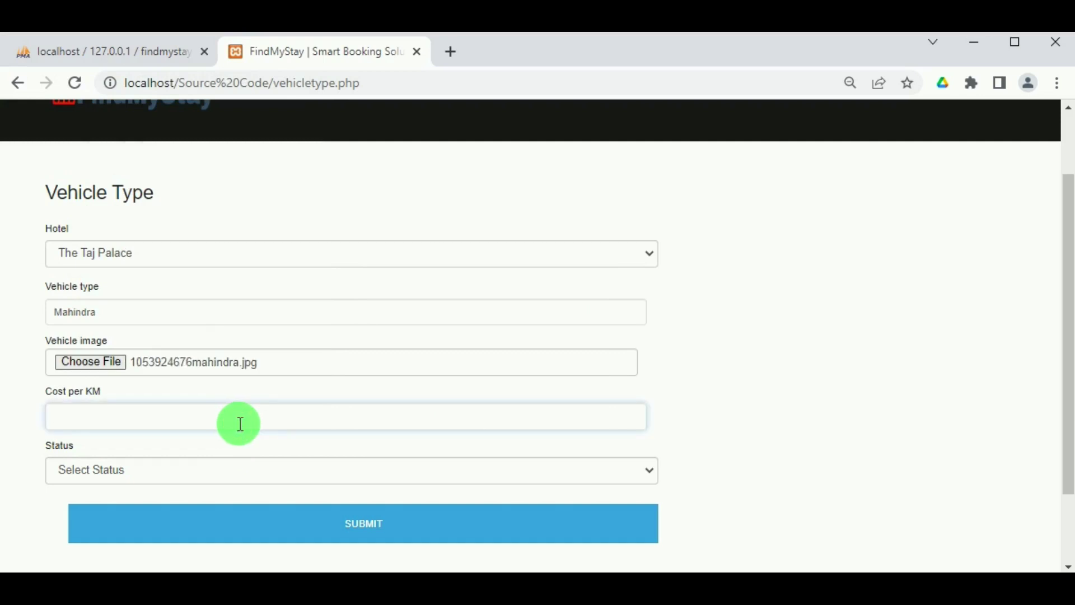
type("400")
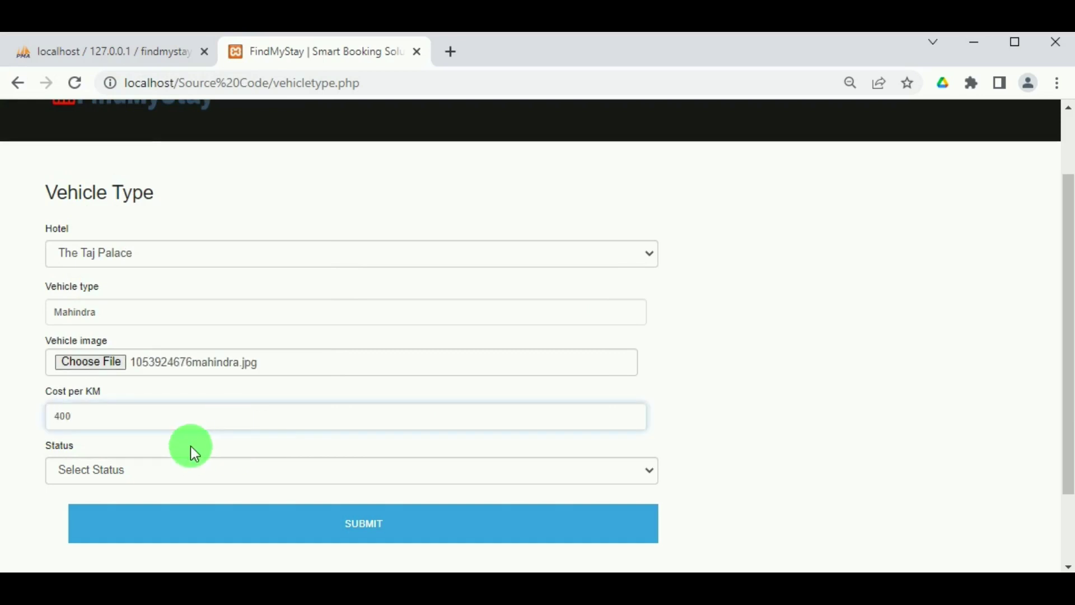
left_click(190, 465)
left_click(162, 508)
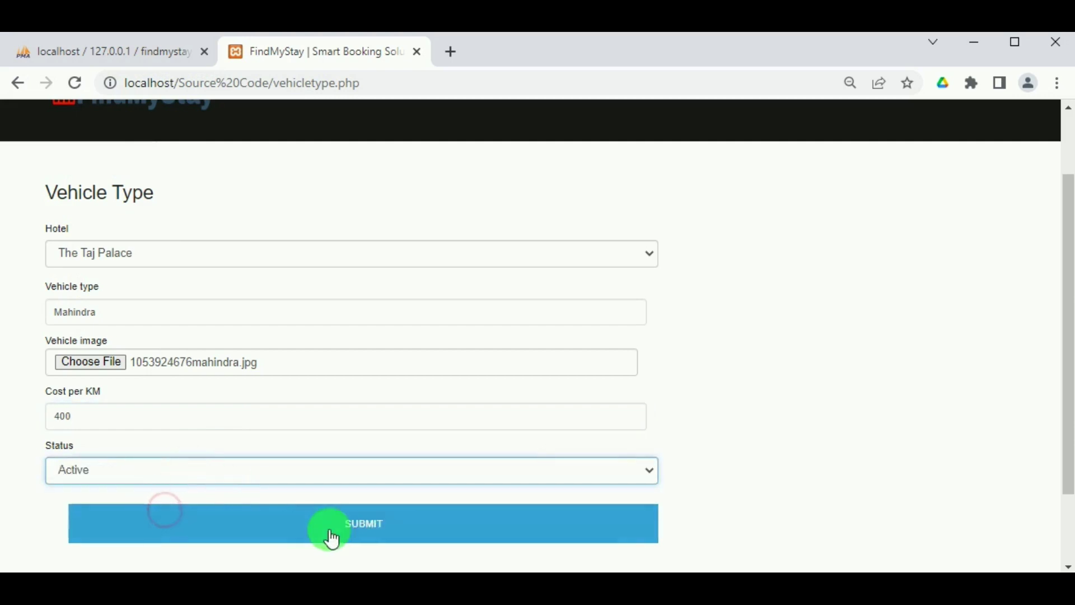
left_click(332, 529)
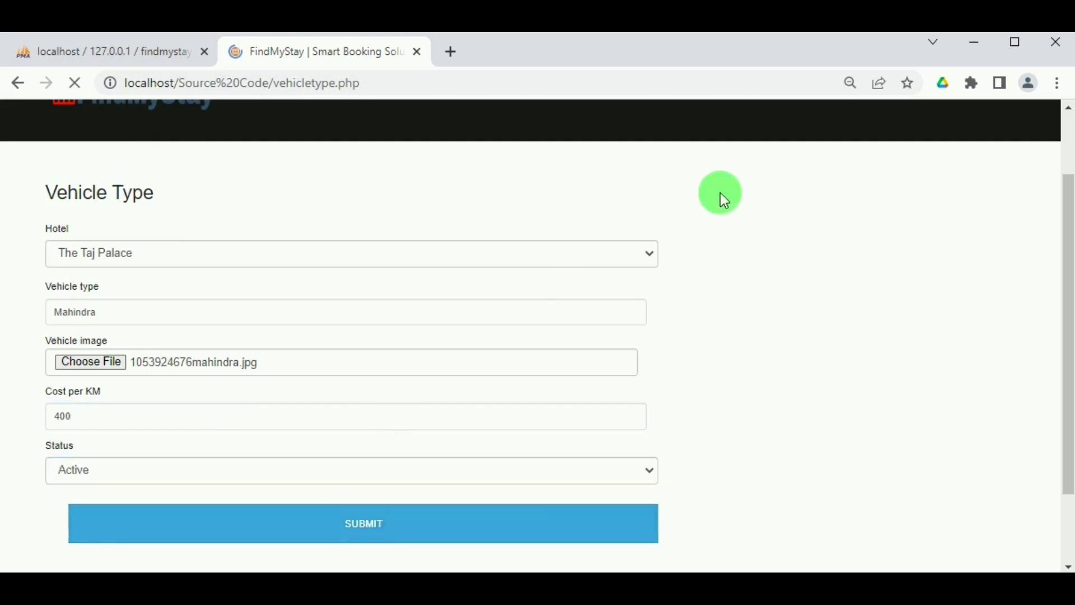
left_click(682, 190)
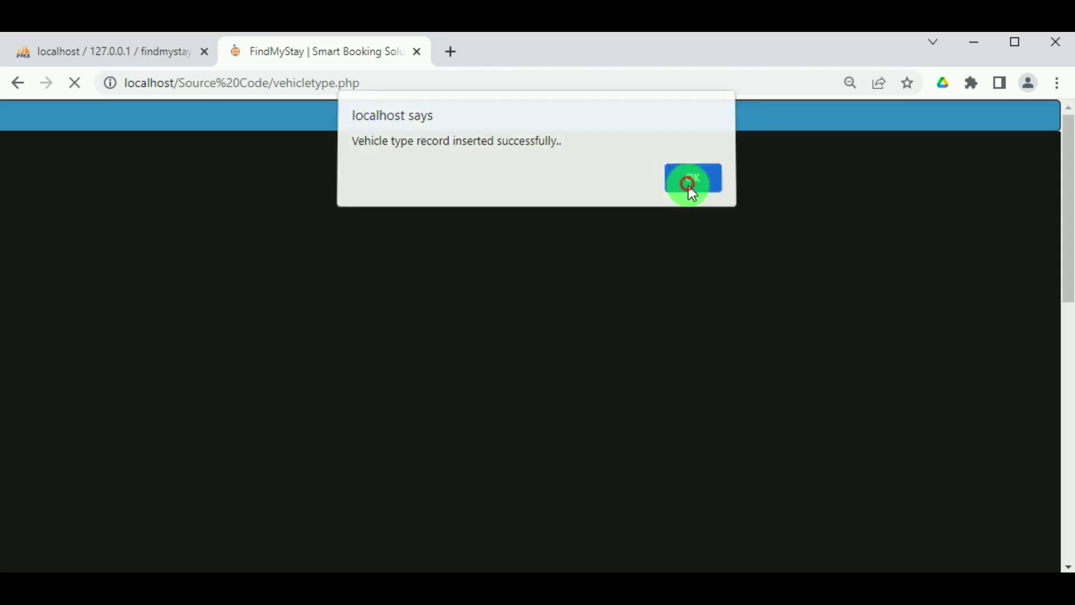
Start another vehicle type named 'Maruti' for The Taj Palace.
mouse_move(408, 120)
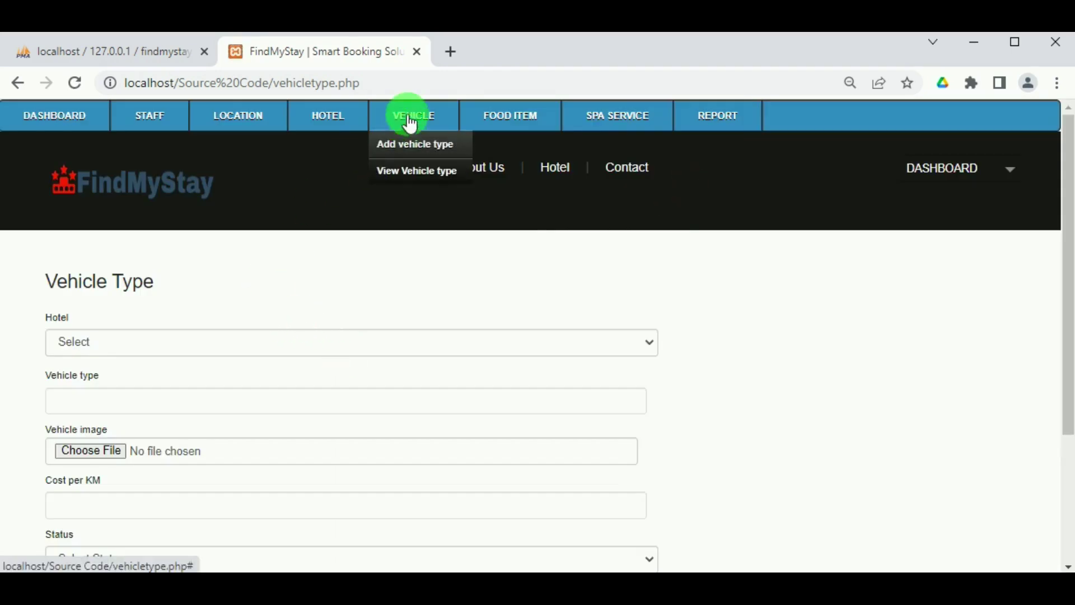
left_click(408, 147)
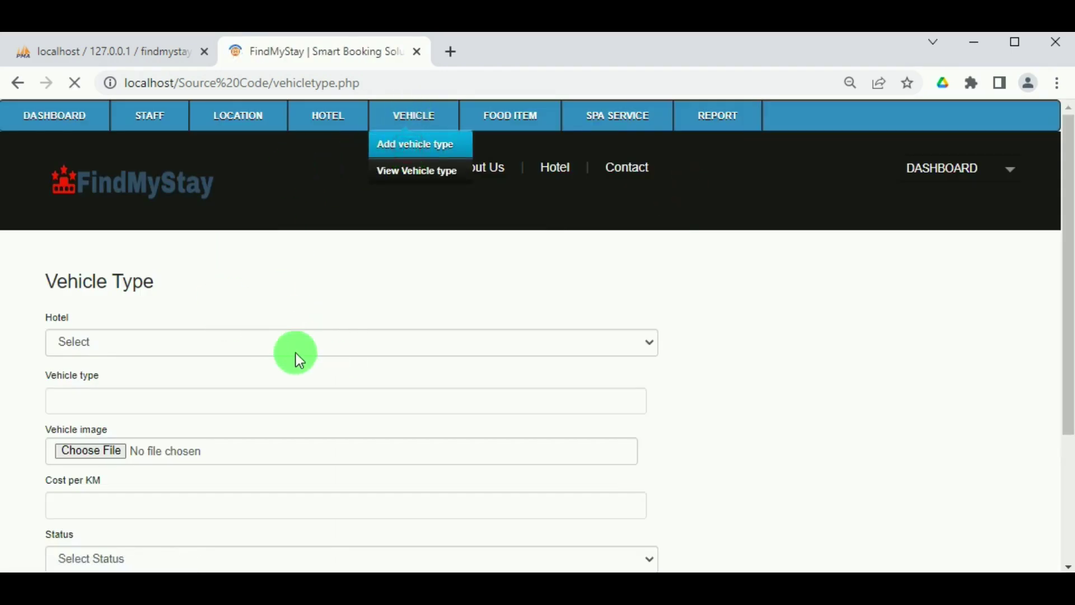
left_click(229, 347)
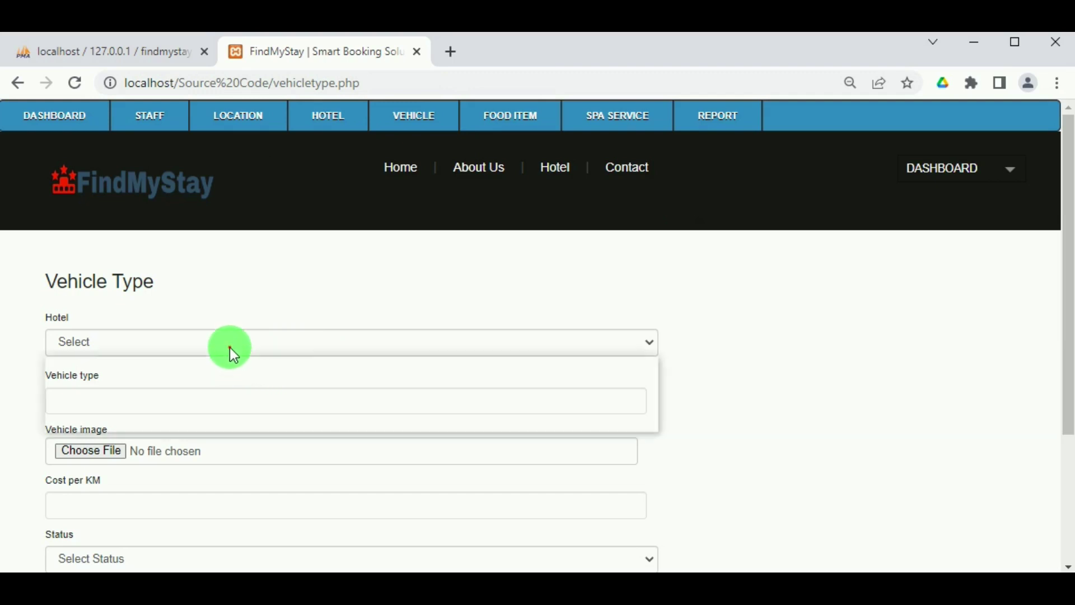
left_click(211, 421)
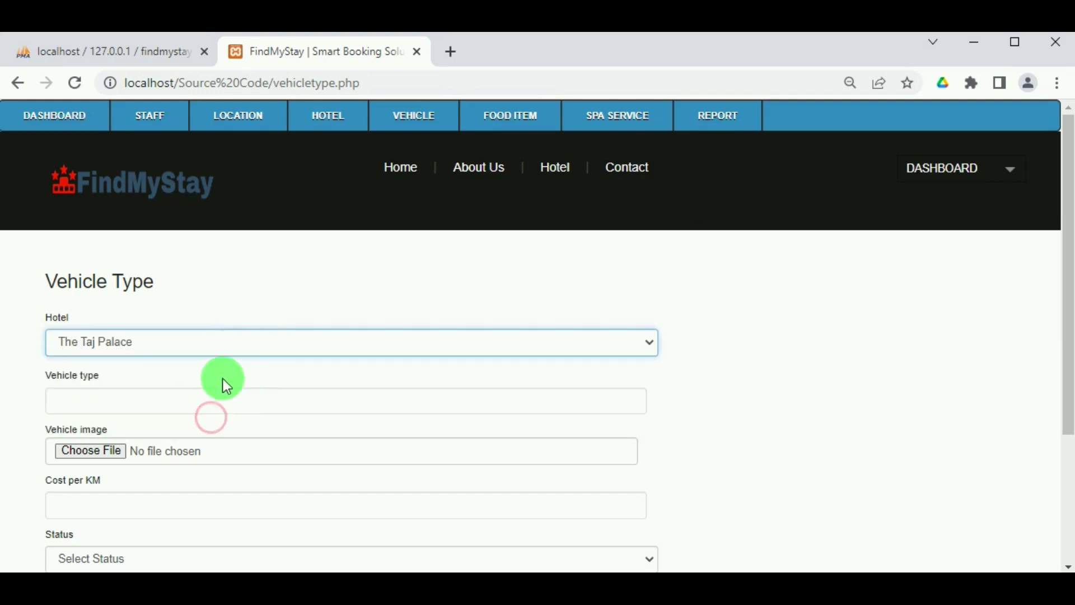
left_click(204, 392)
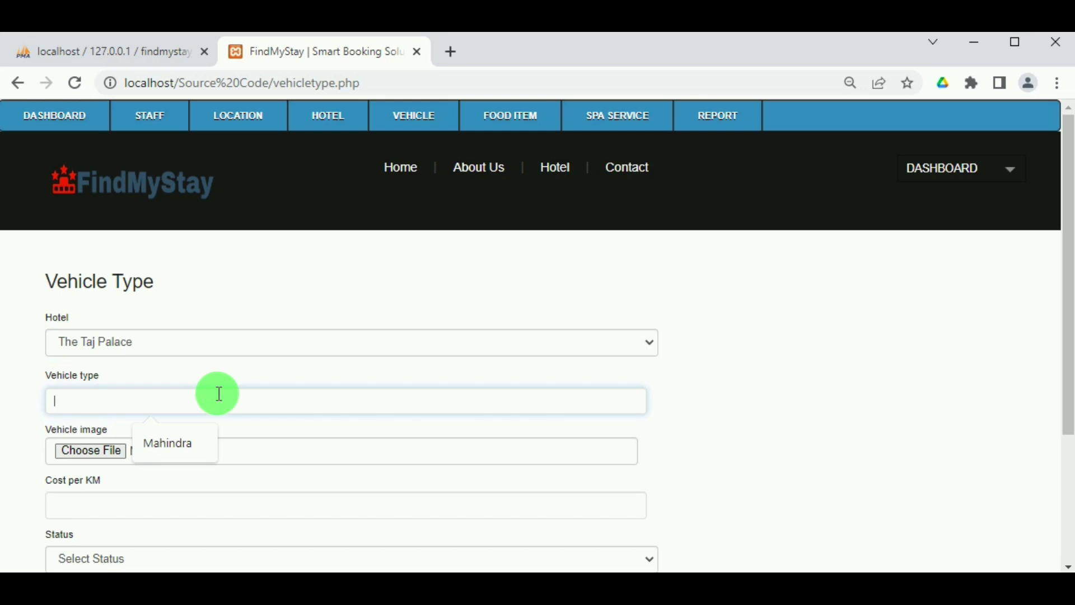
type("Mar")
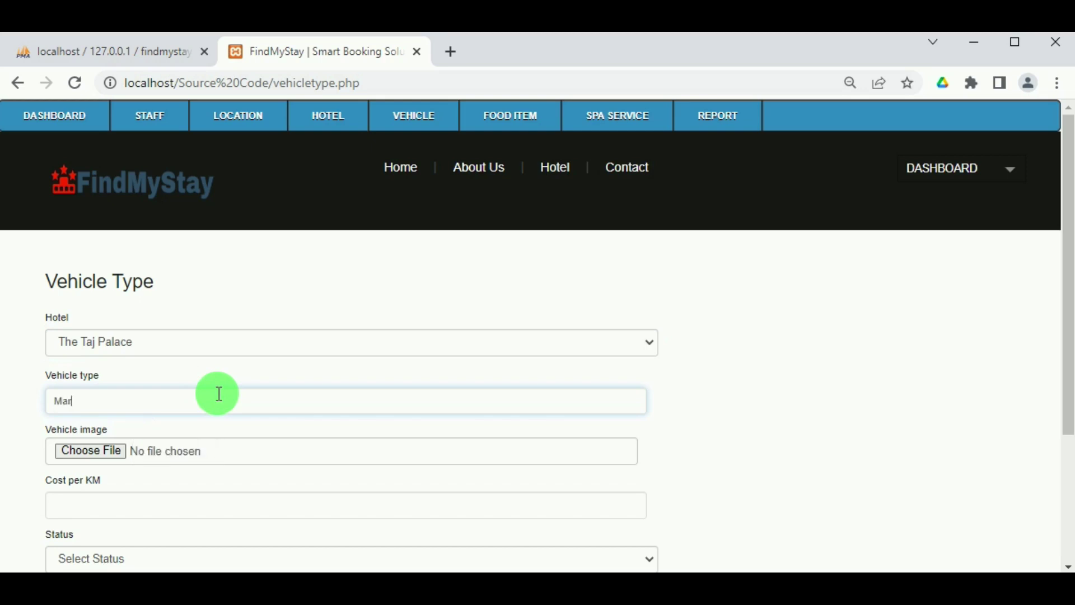
type("u")
Attach the Maruti K series image, set 250 per km and Active, then submit.
left_click(97, 452)
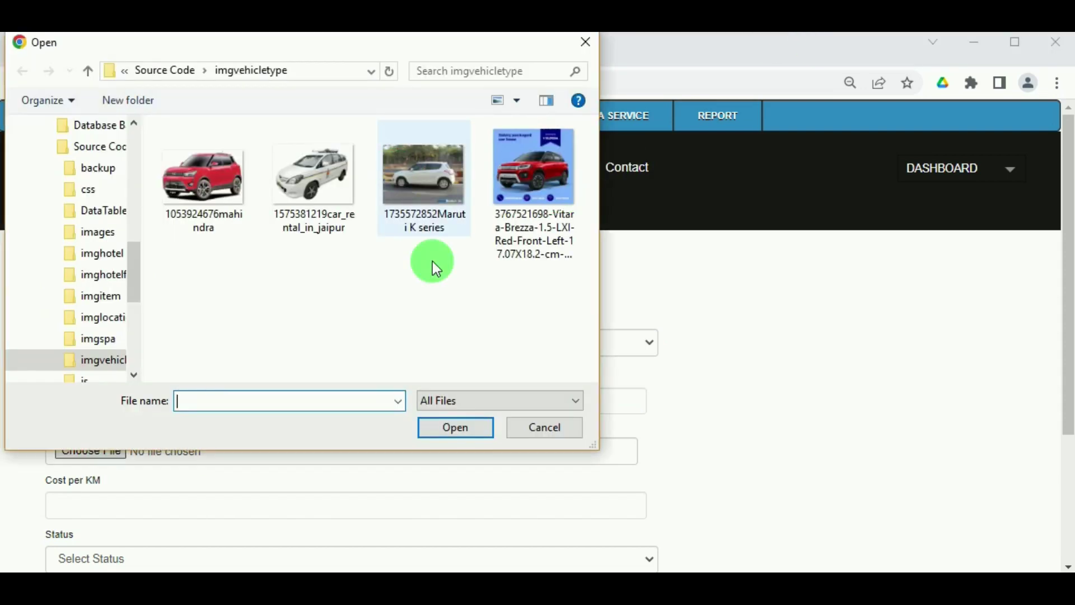
left_click(432, 261)
left_click(456, 427)
scroll(278, 459, "down", 3)
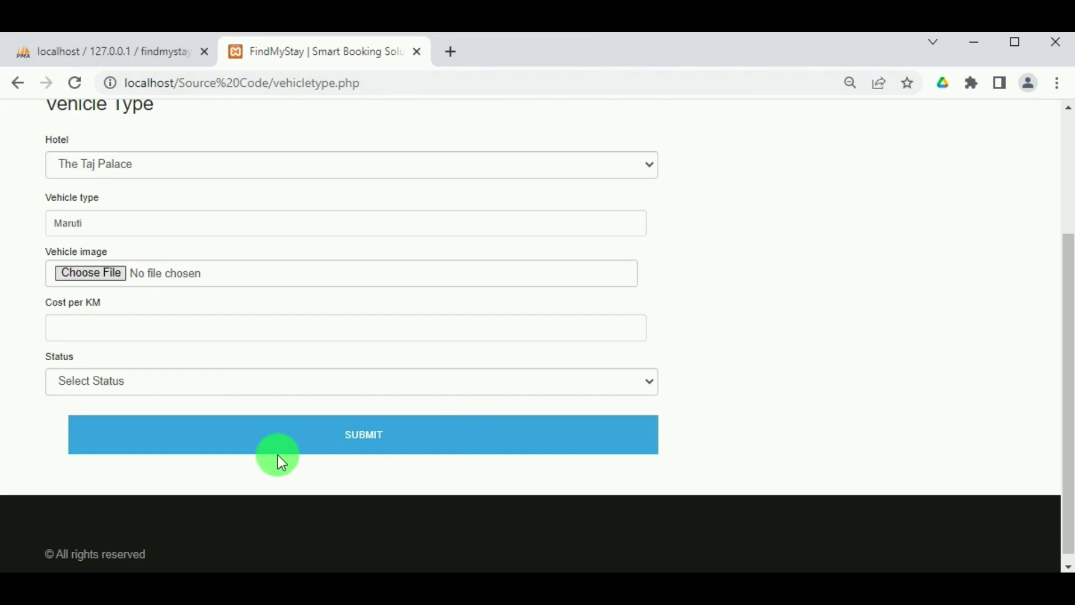
left_click(205, 330)
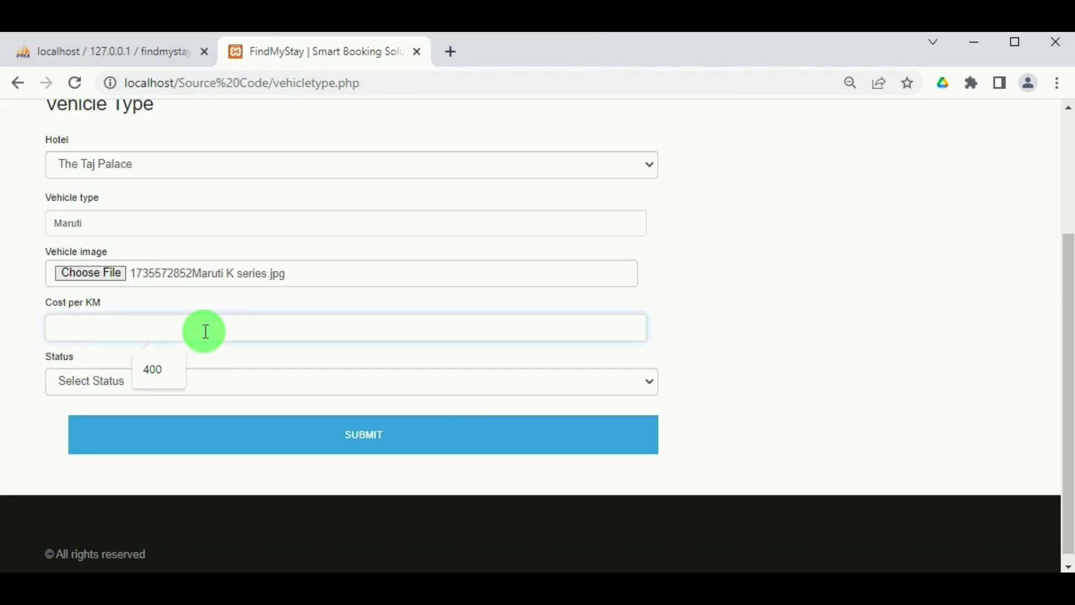
type("250")
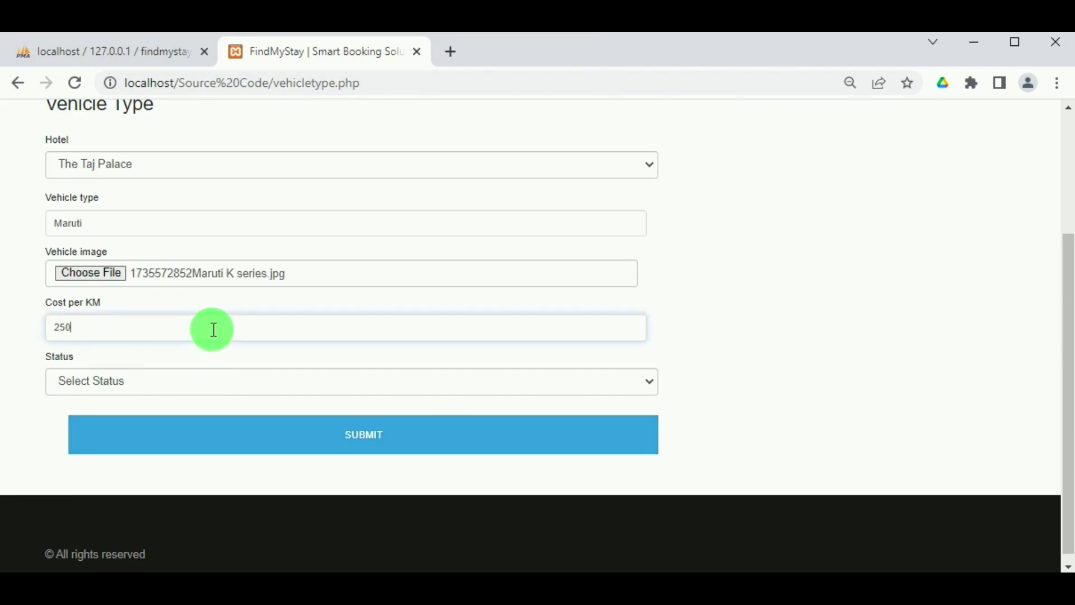
left_click(204, 370)
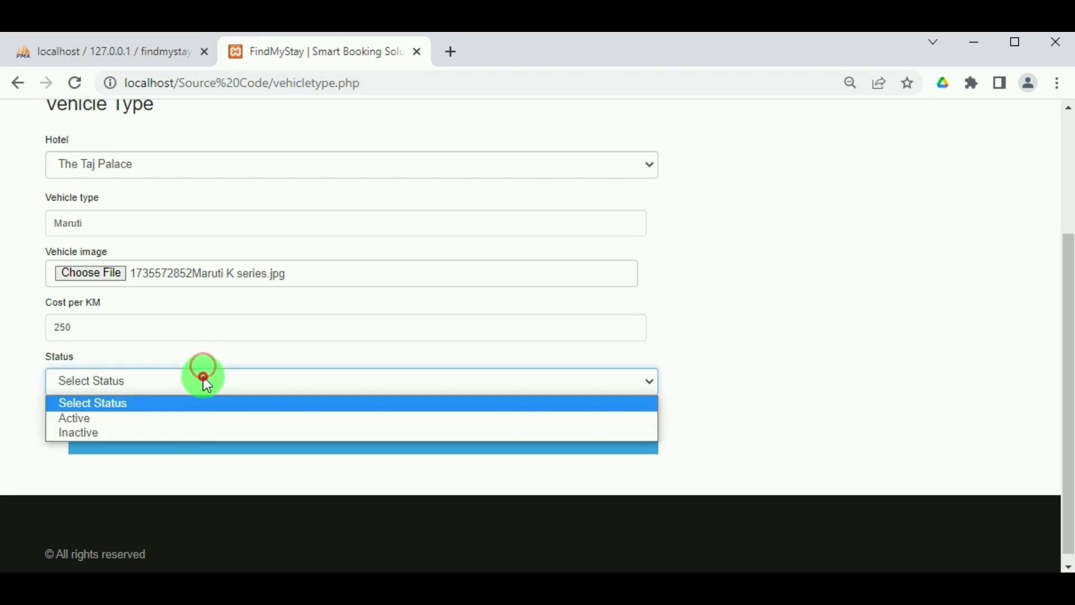
left_click(176, 426)
left_click(324, 440)
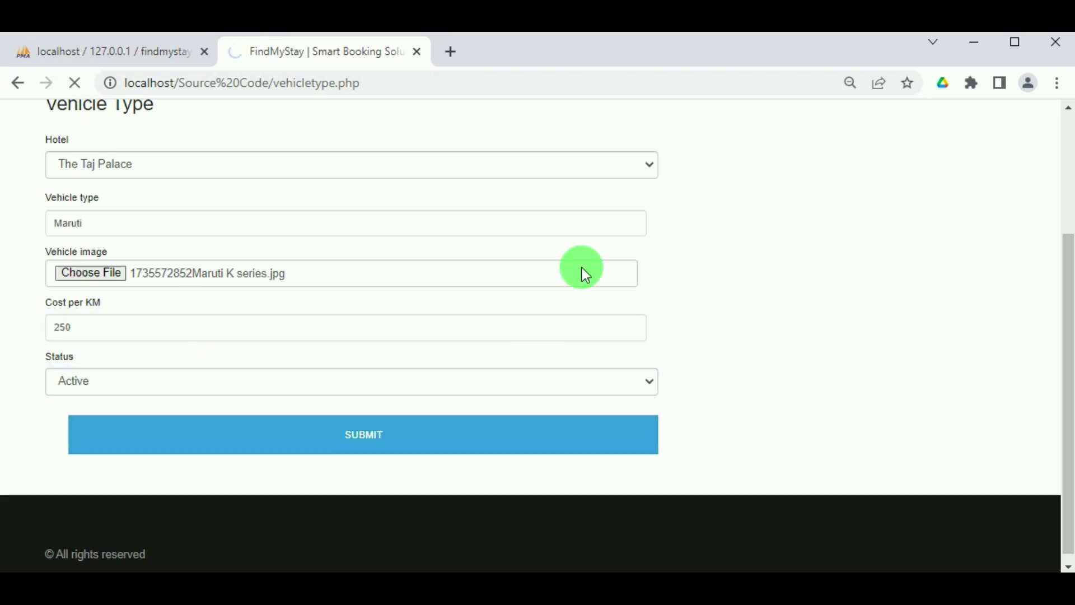
left_click(692, 183)
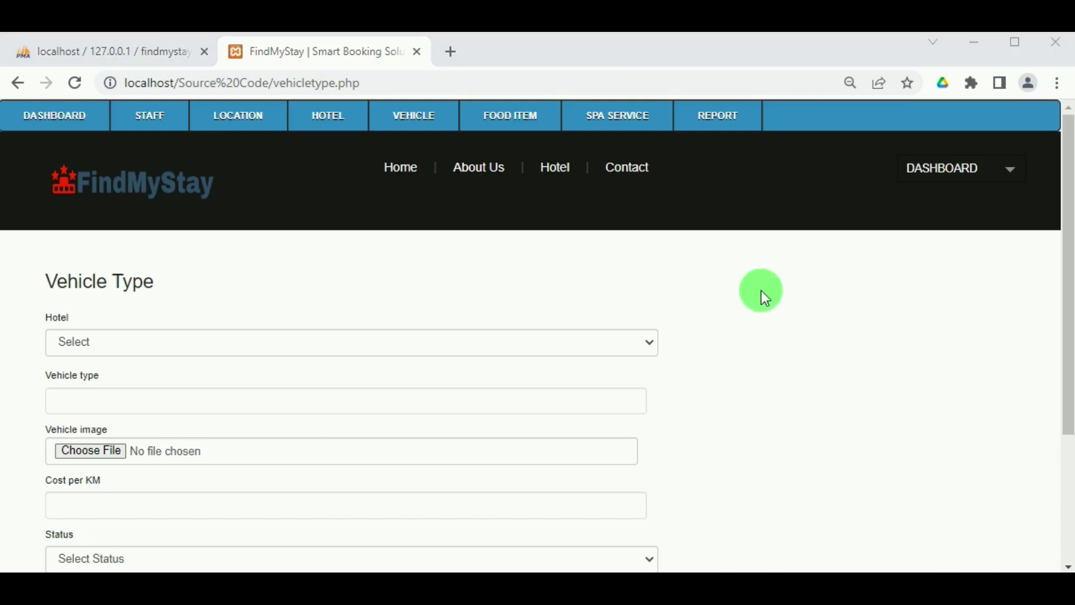
Open the View Vehicle Type list and scroll to the Mahindra and Maruti rows.
mouse_move(420, 129)
left_click(427, 173)
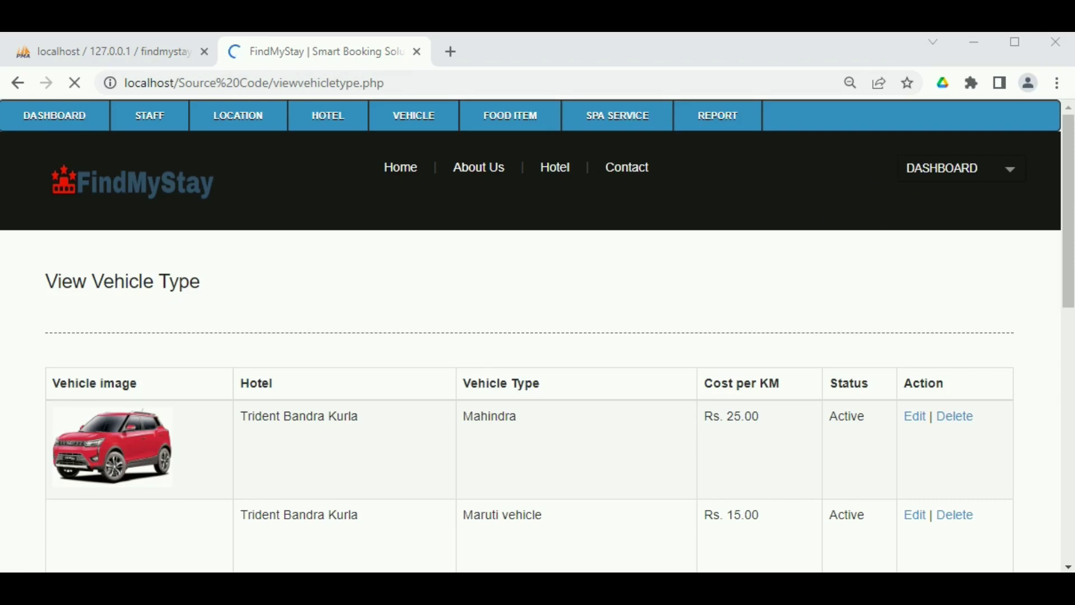
scroll(180, 529, "down", 8)
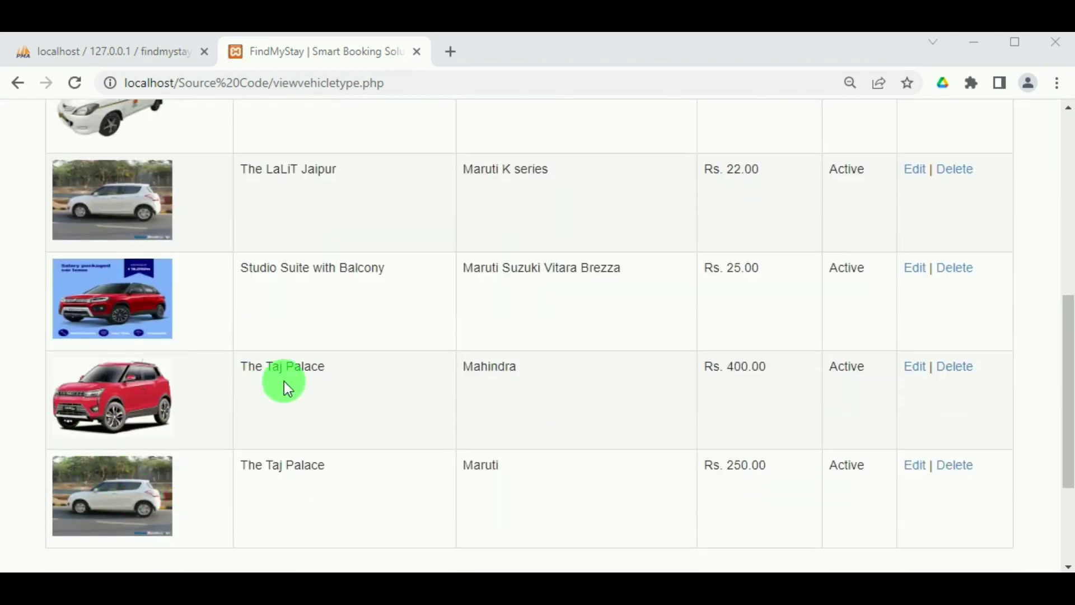
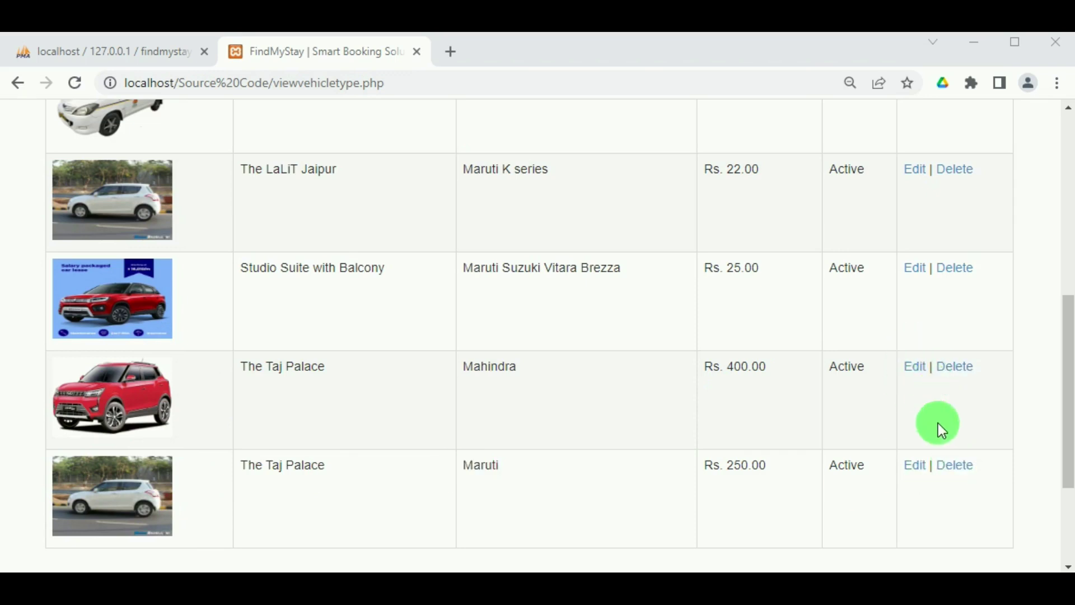
Scroll back to the top of the View Vehicle Type list.
scroll(1002, 235, "up", 8)
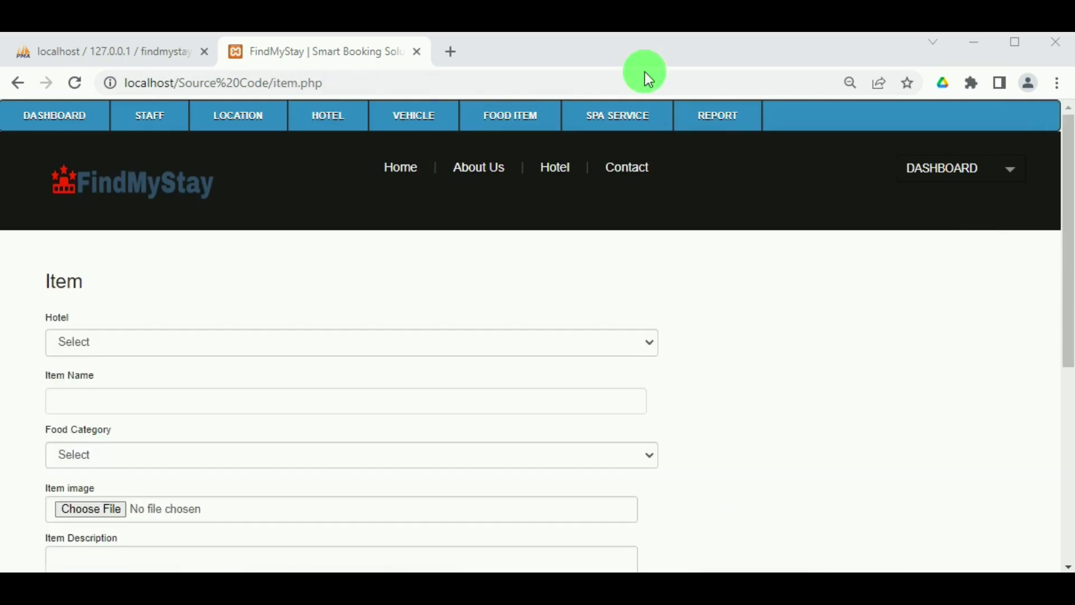
Start a food category named 'Non Vegetarian Food', copying the name into its Note.
mouse_move(545, 117)
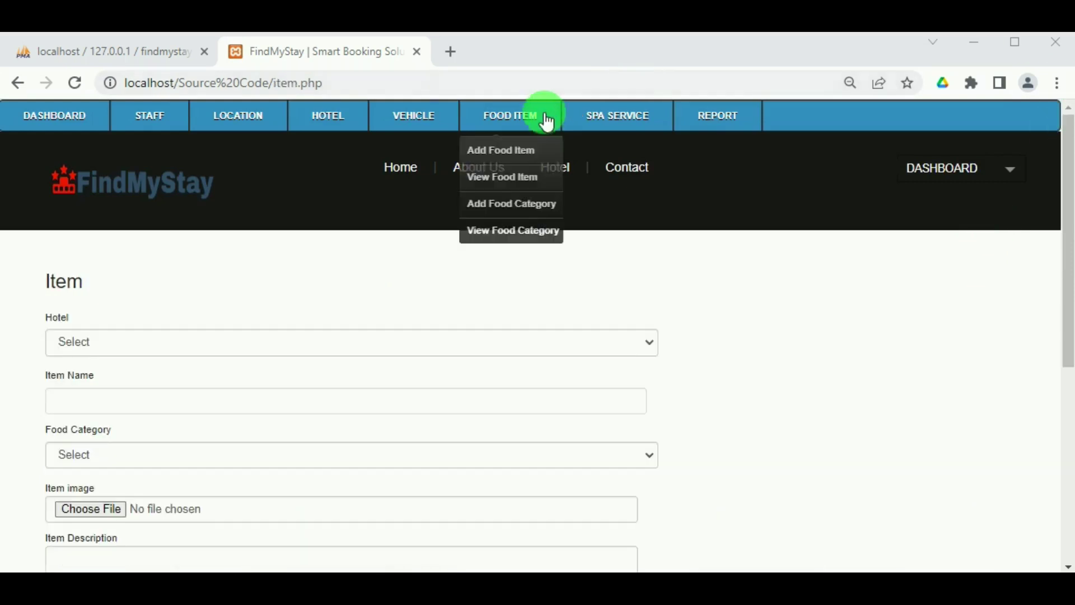
left_click(508, 199)
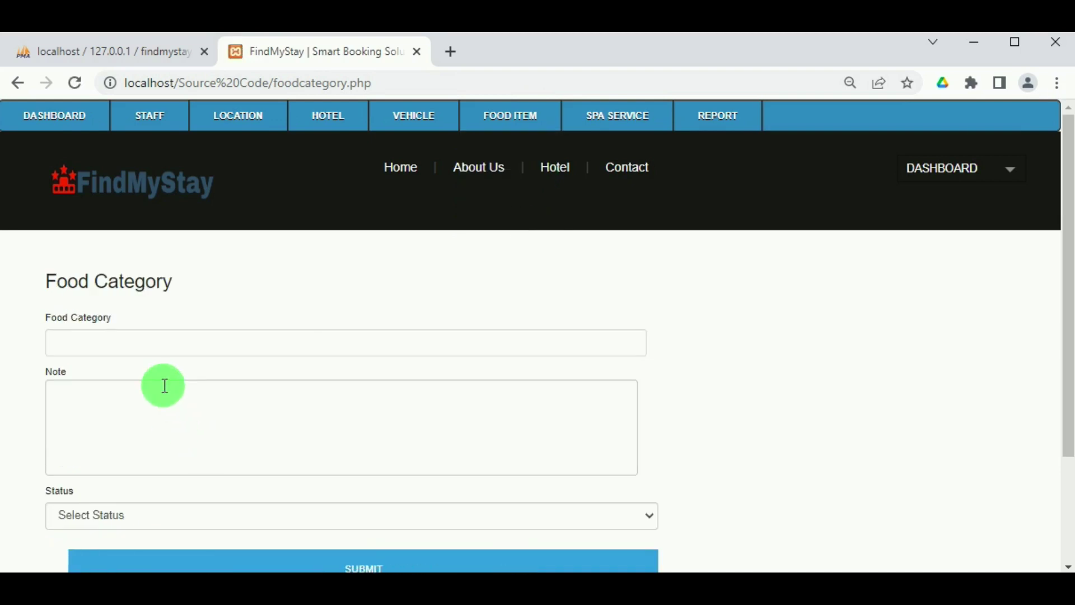
left_click(147, 335)
type("Non")
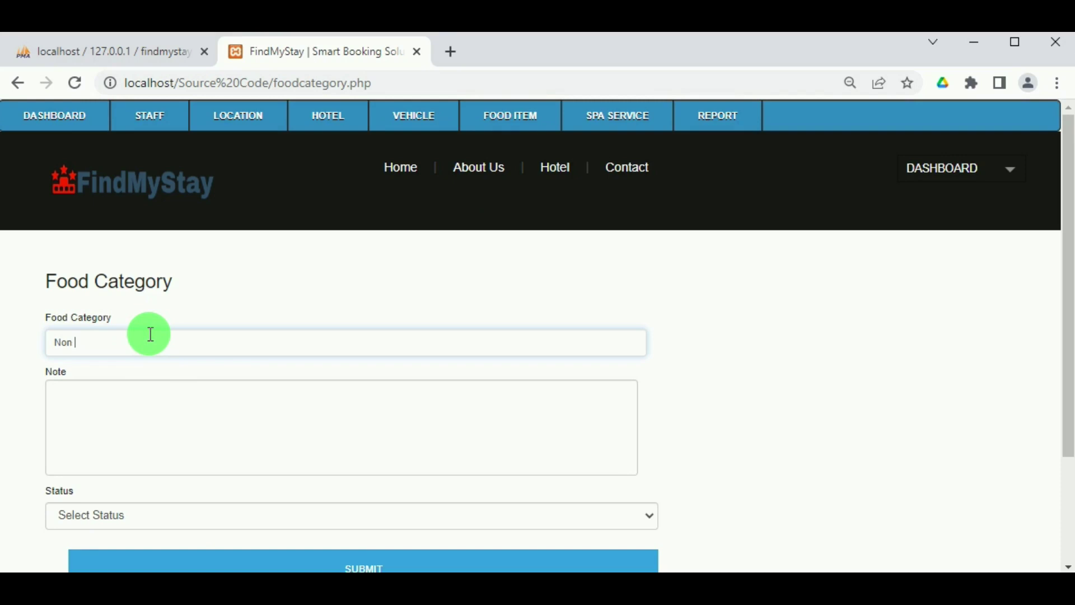
type(" Vegetarian Food")
left_click_drag(165, 344, 52, 342)
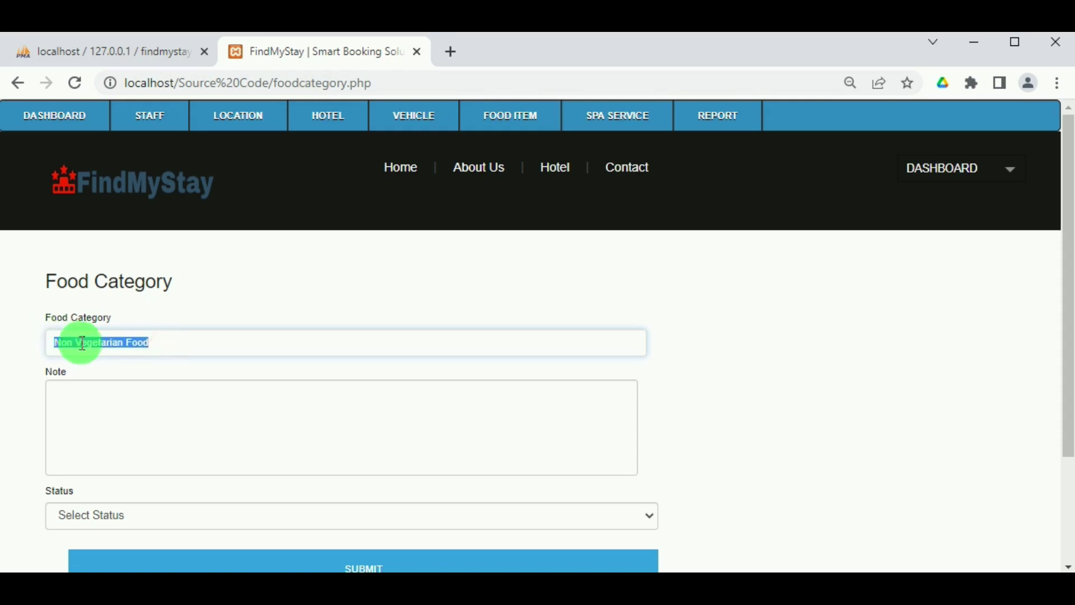
key("ctrl+c")
left_click(122, 429)
key("ctrl+v")
Set the category status to Active, submit it and dismiss the saved message.
scroll(124, 430, "down", 2)
left_click(125, 430)
left_click(116, 463)
left_click(324, 495)
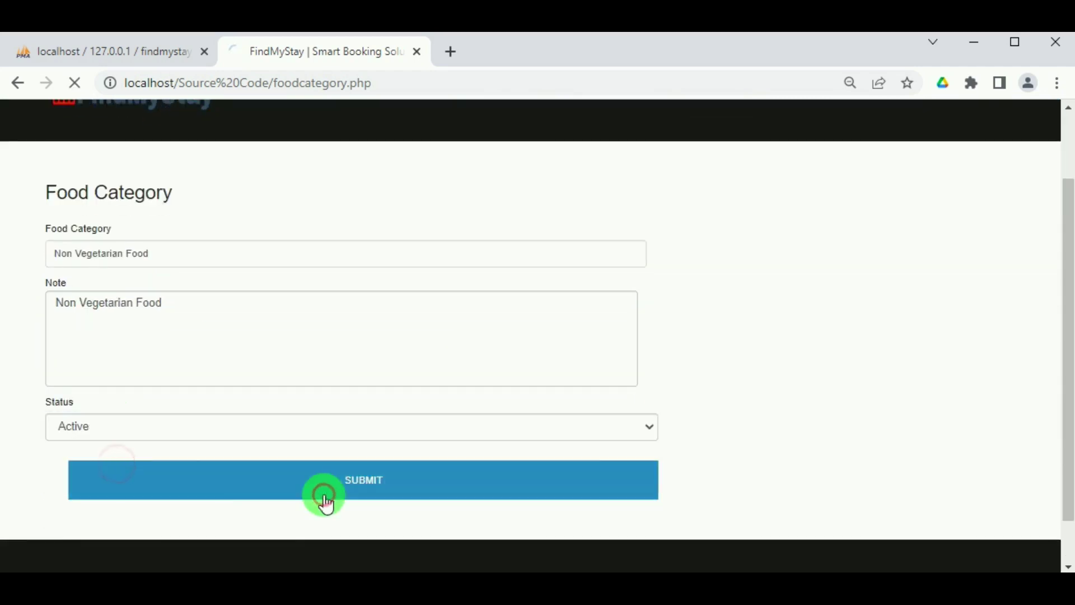
left_click(675, 180)
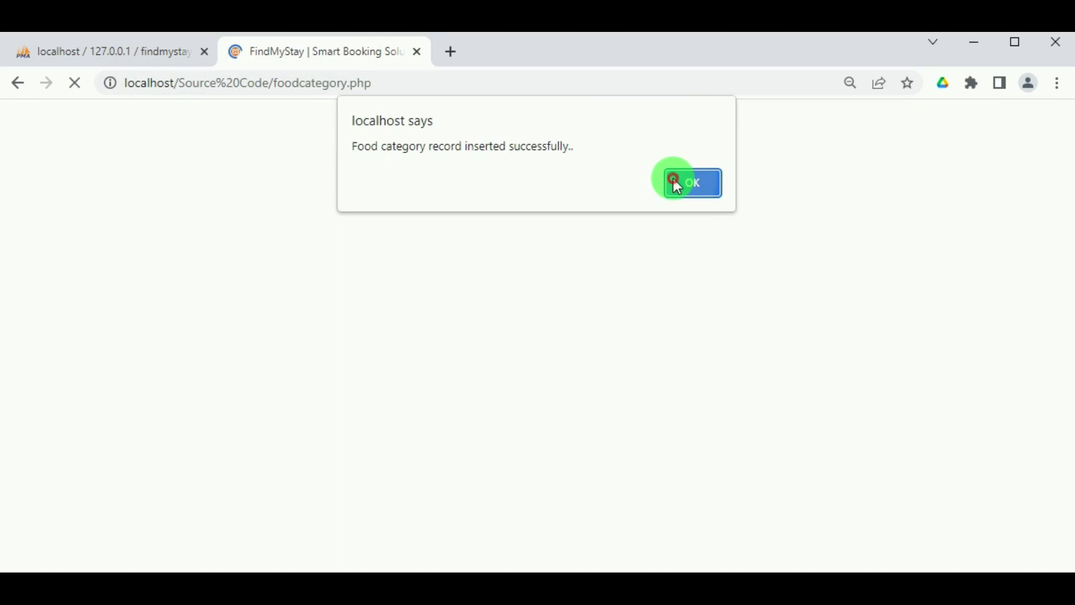
mouse_move(500, 129)
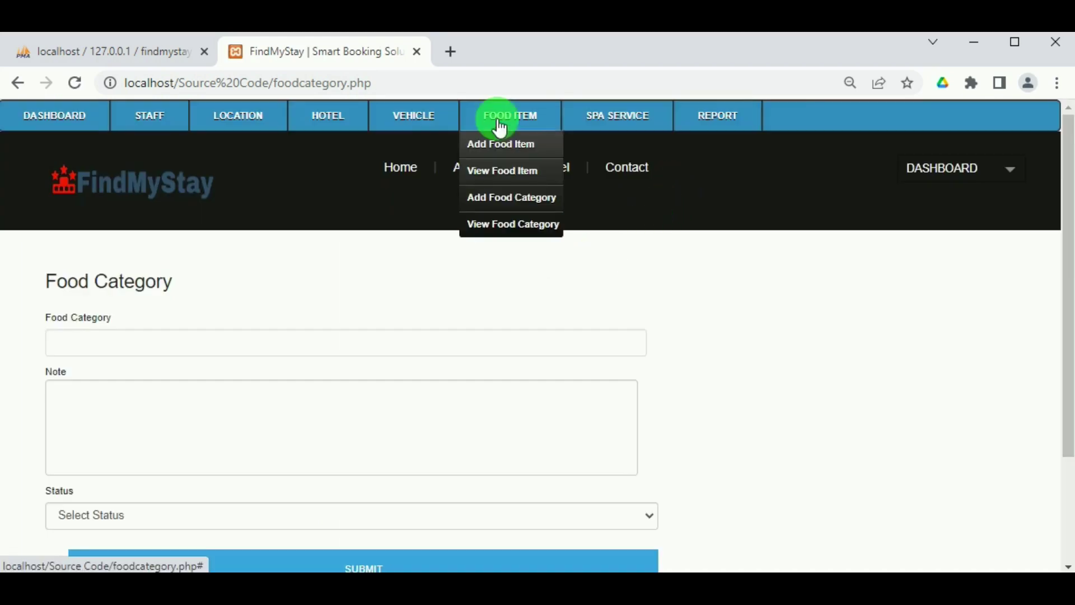
Confirm Non Vegetarian Food is Active in the food category list, then go to Add Food Item.
left_click(507, 224)
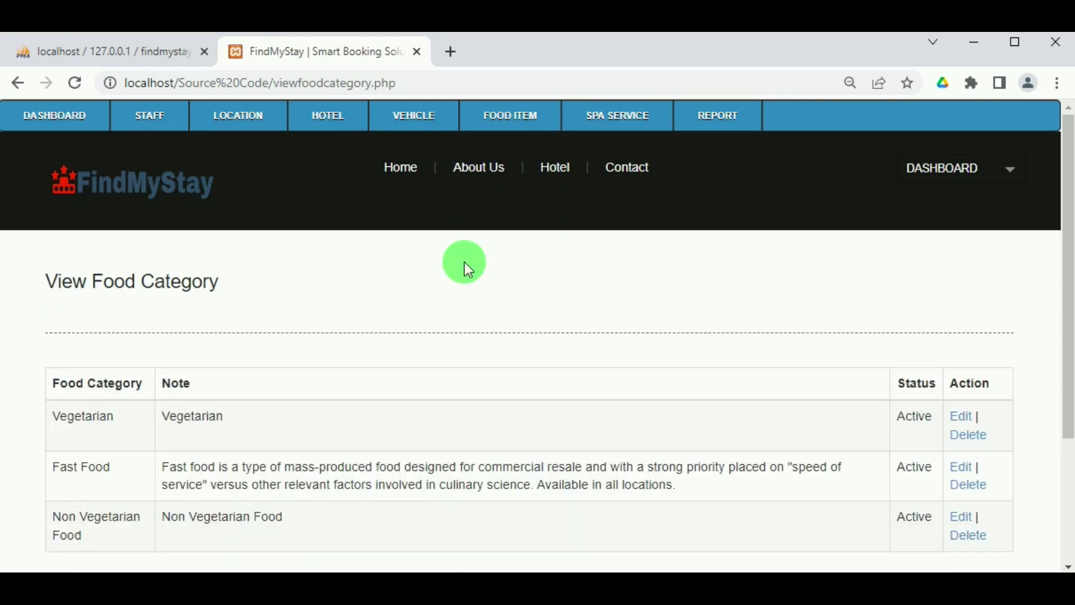
scroll(96, 465, "down", 2)
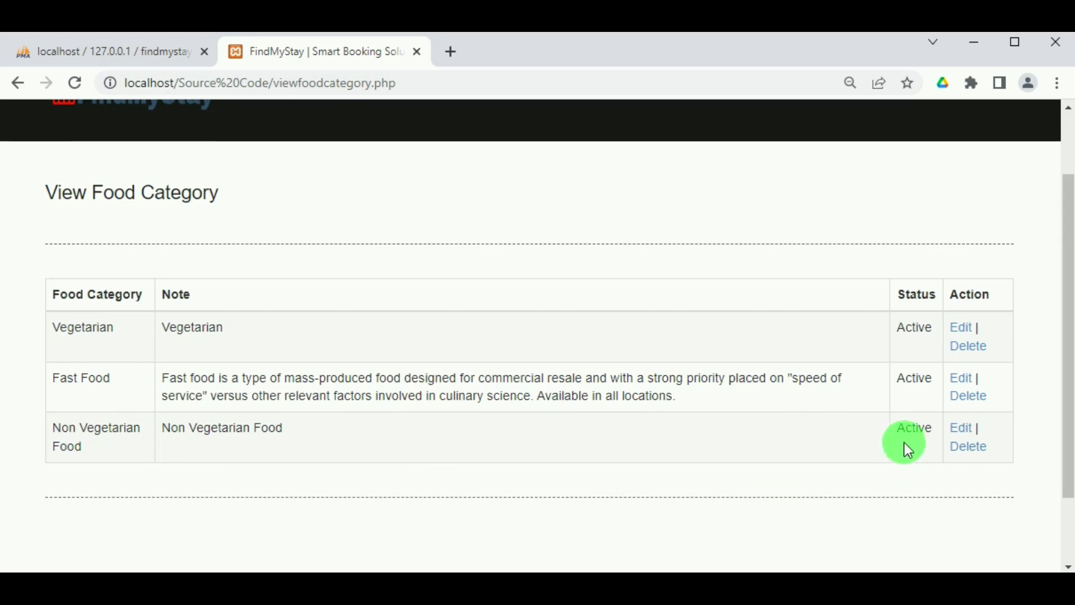
scroll(320, 310, "up", 2)
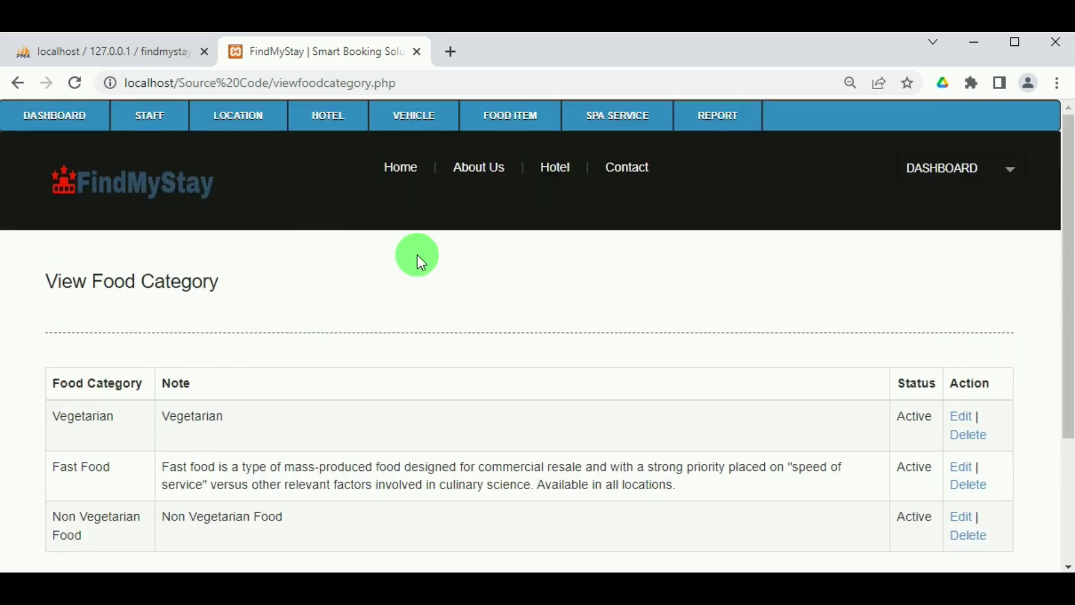
mouse_move(498, 116)
left_click(503, 145)
Enter hotel The Taj Palace, item name Chicken Biriyani and category Non Vegetarian Food.
scroll(210, 331, "down", 2)
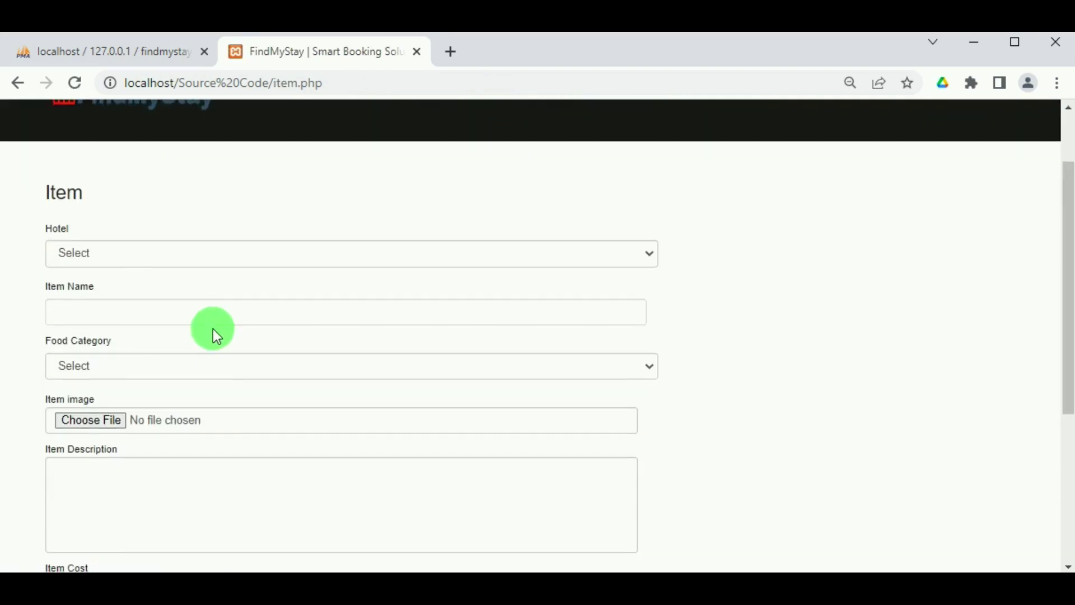
left_click(180, 253)
left_click(175, 331)
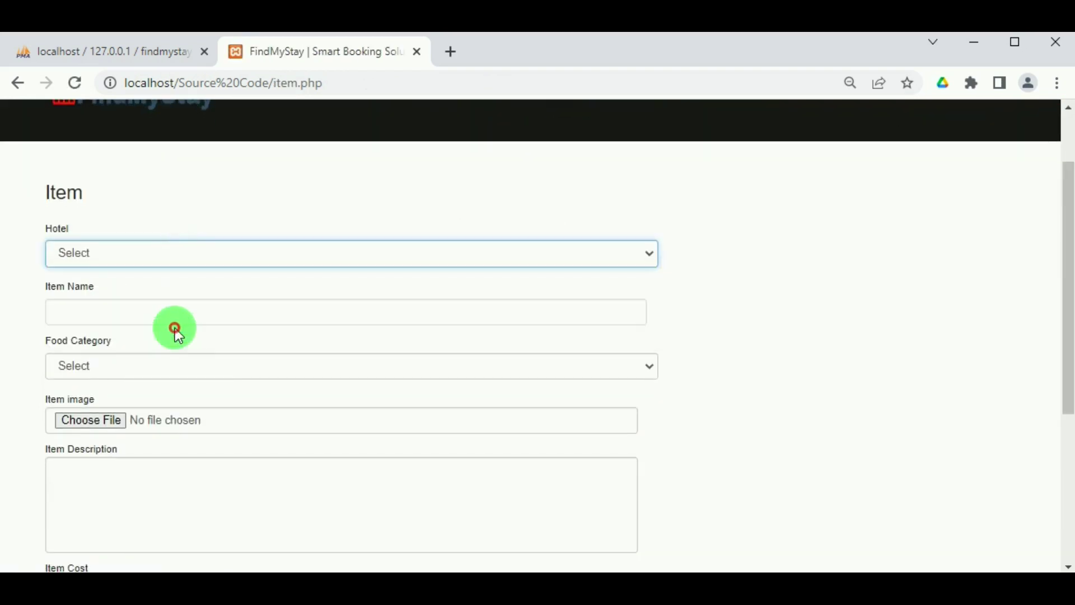
left_click(153, 307)
type("Chicken")
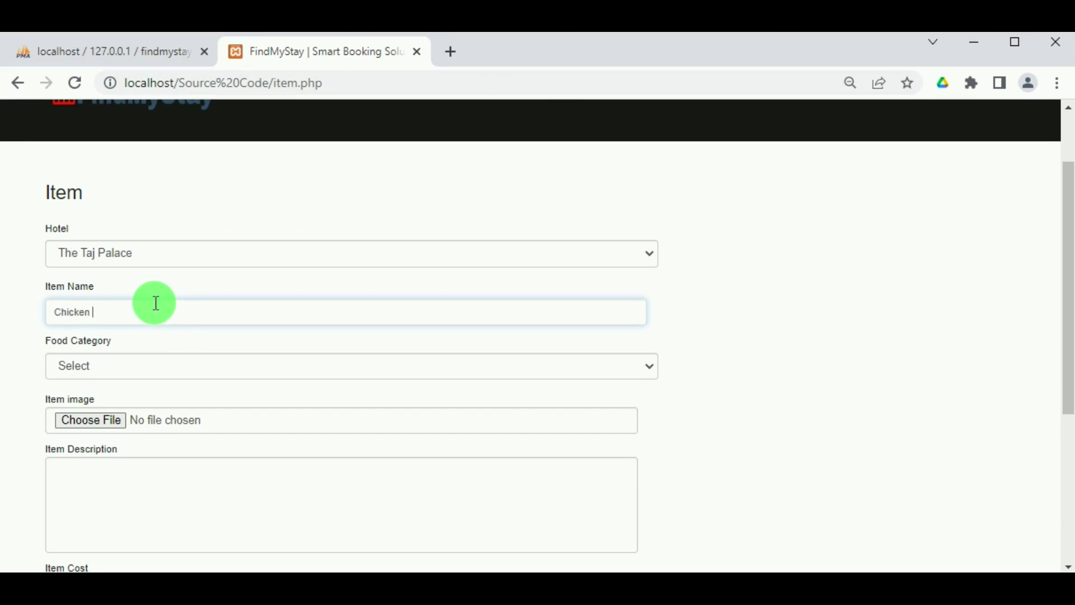
type(" Biriyani")
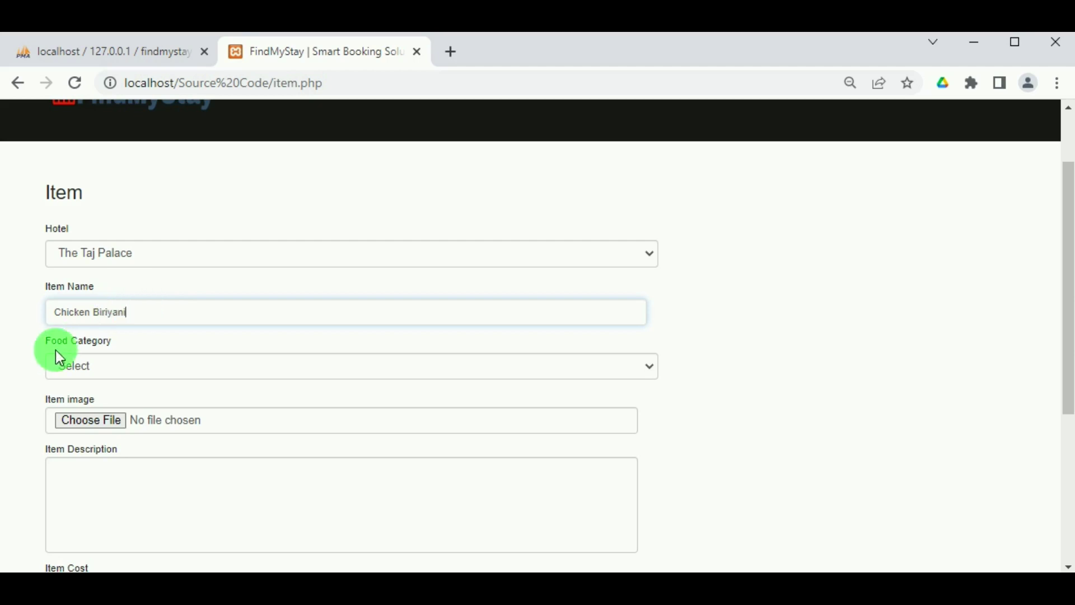
left_click(66, 361)
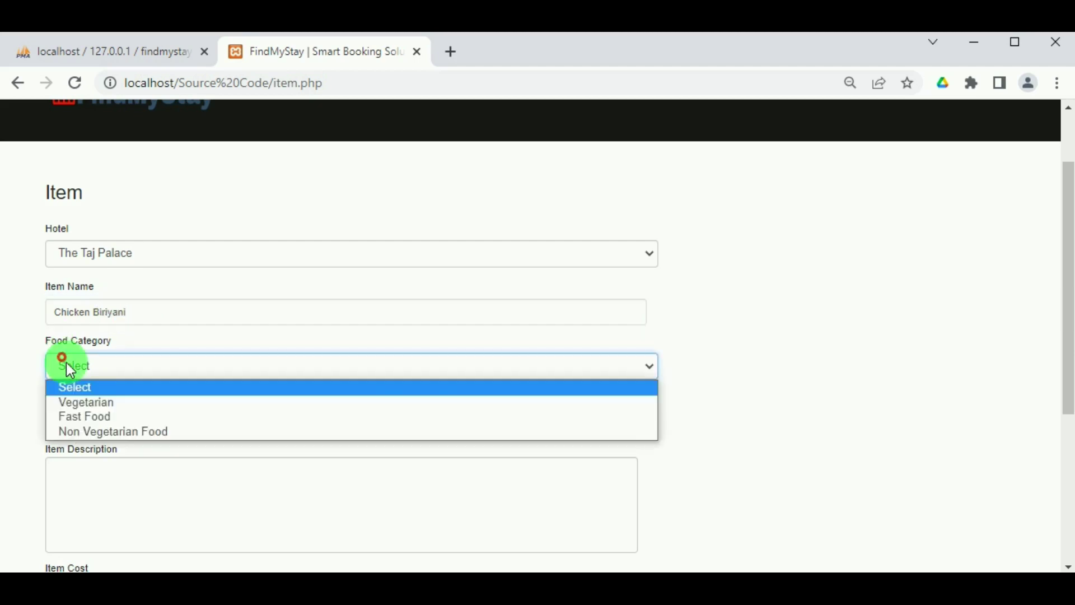
left_click(110, 431)
left_click(111, 422)
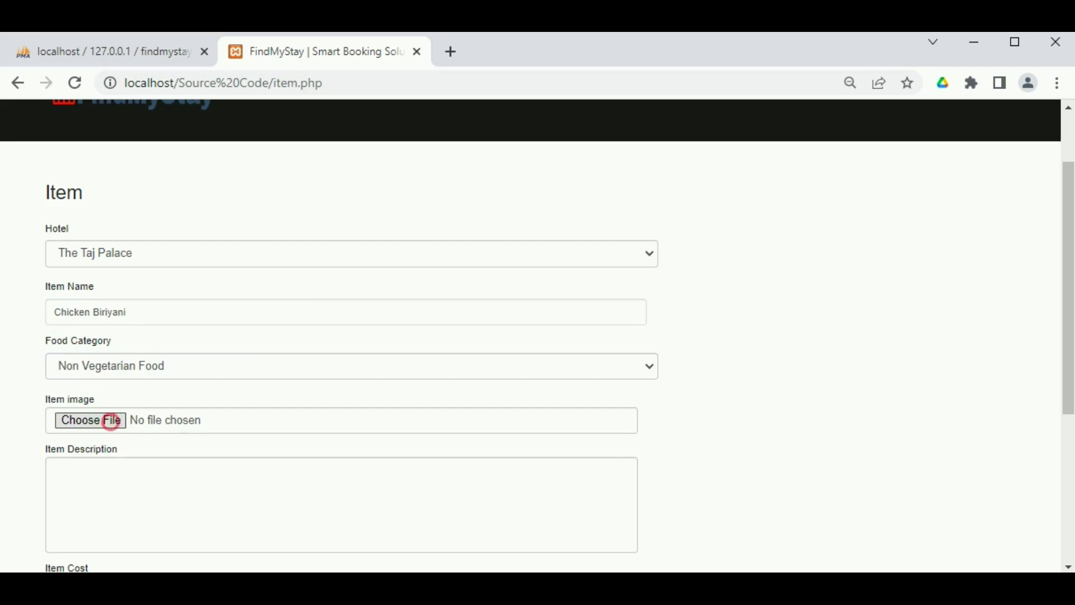
Attach the chicken biriyani photo and describe it as 'Chicken Biriyani is special food loved by all'.
left_click(532, 169)
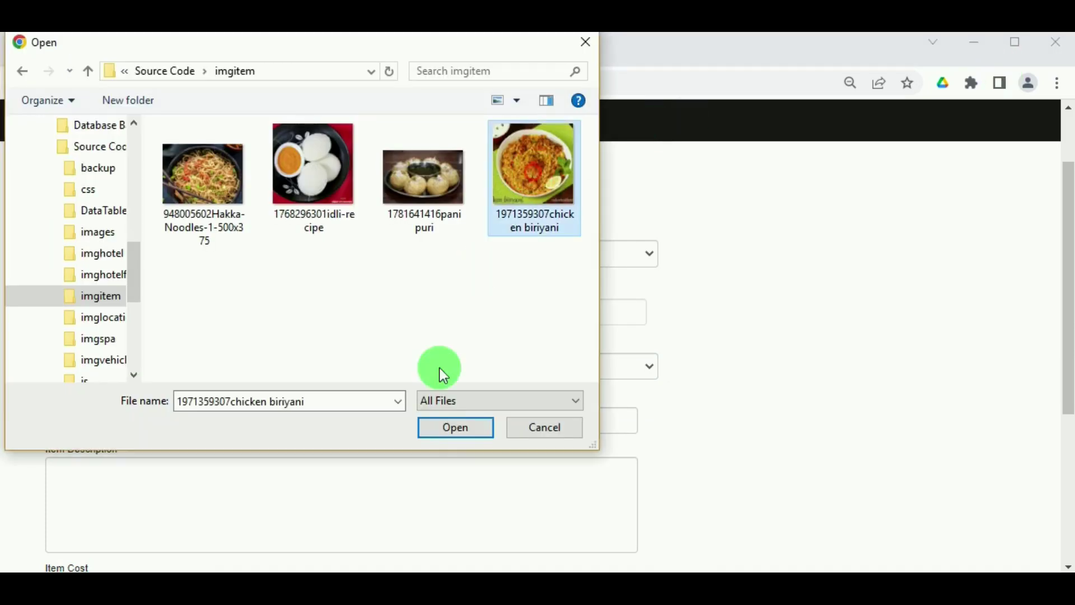
left_click(456, 428)
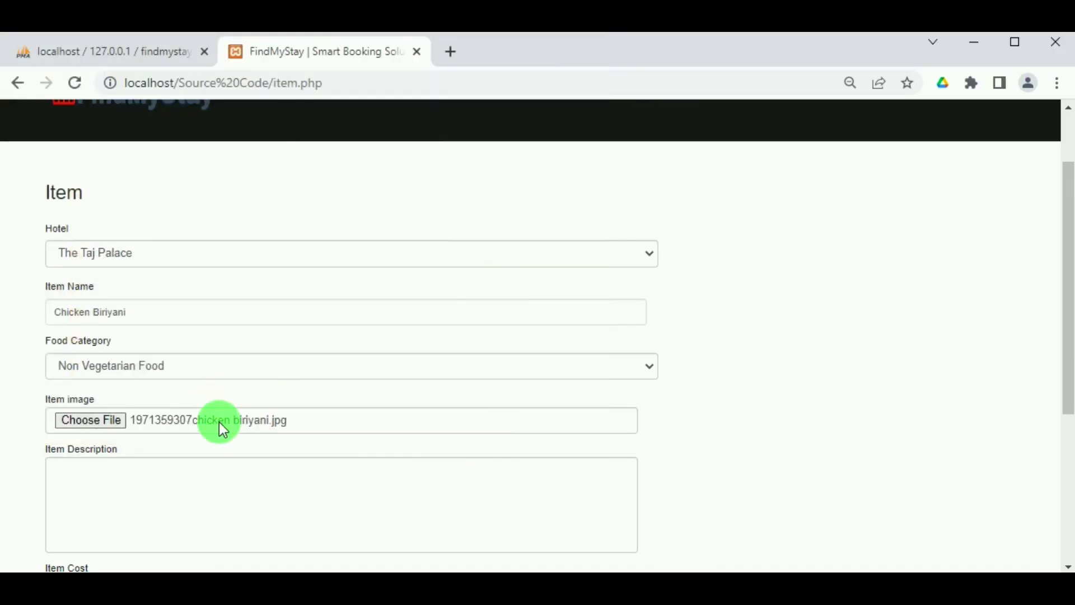
scroll(168, 425, "down", 2)
left_click(123, 408)
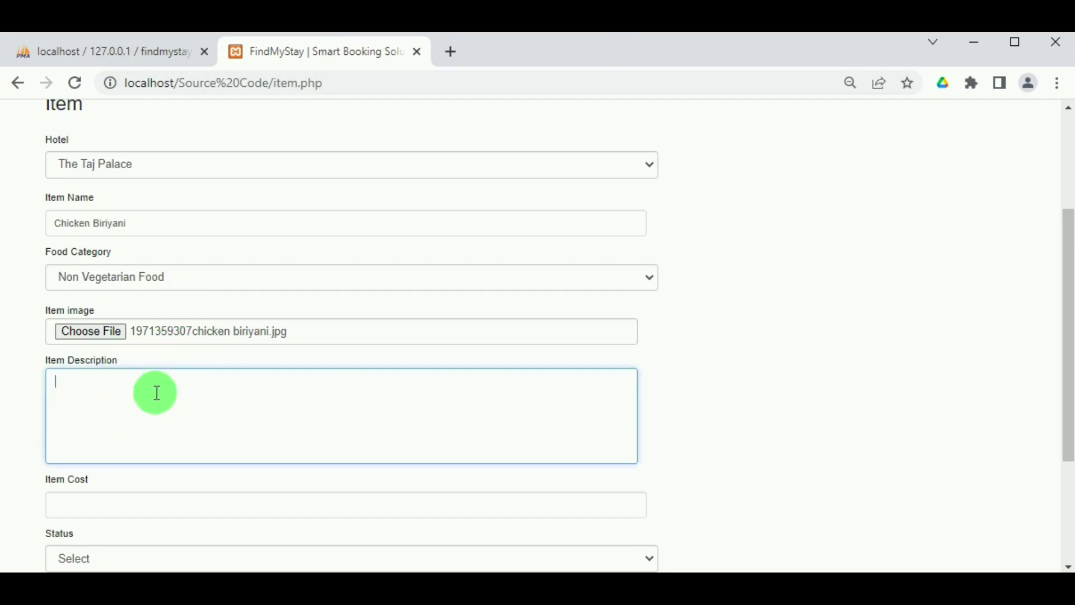
left_click_drag(166, 220, 18, 230)
key("ctrl+c")
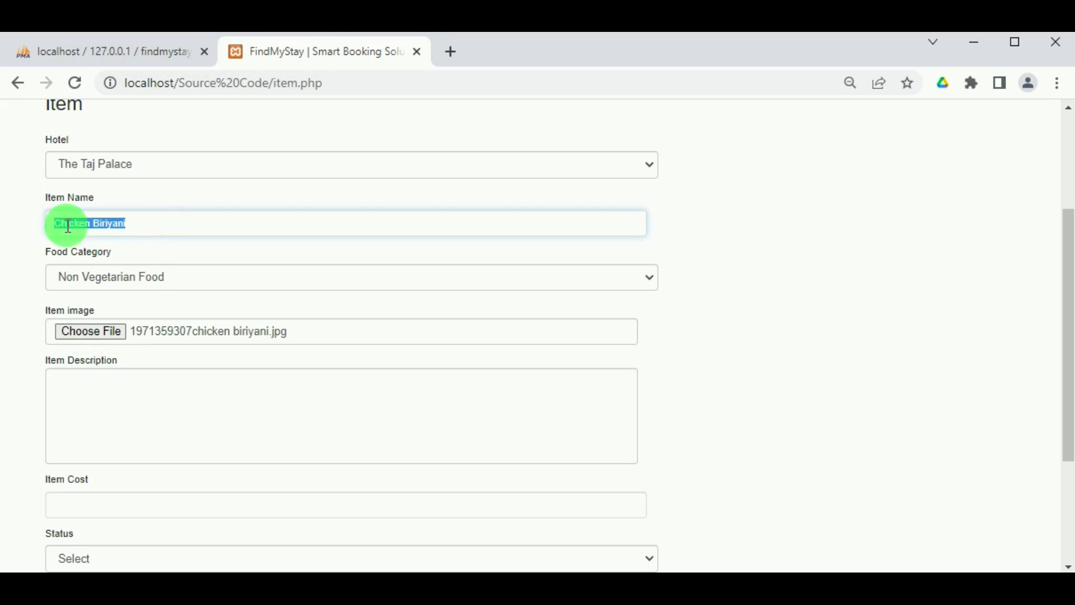
left_click(106, 408)
key("ctrl+v")
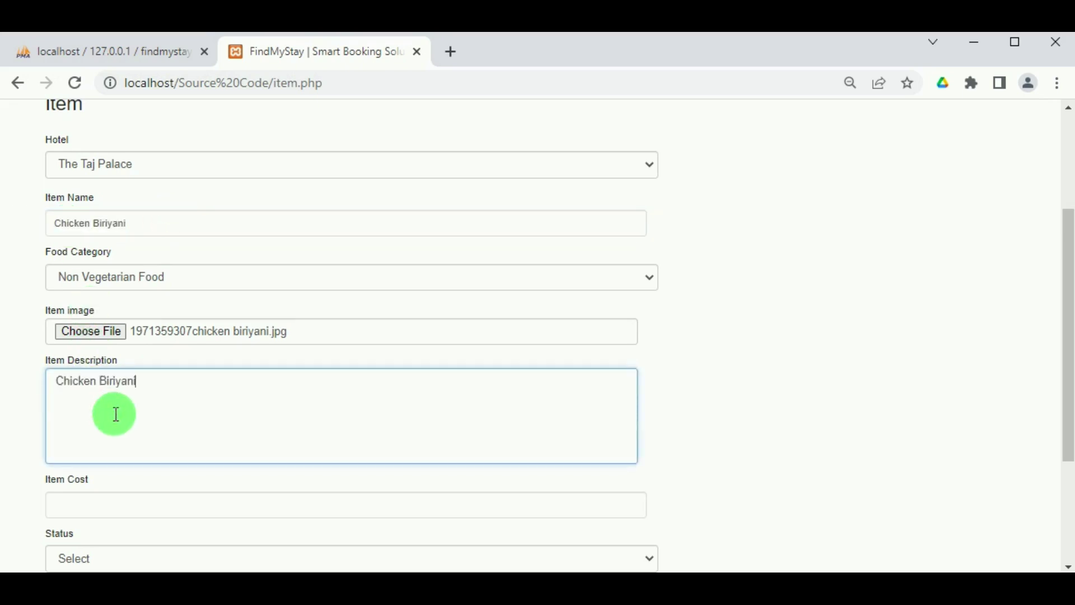
type("is ")
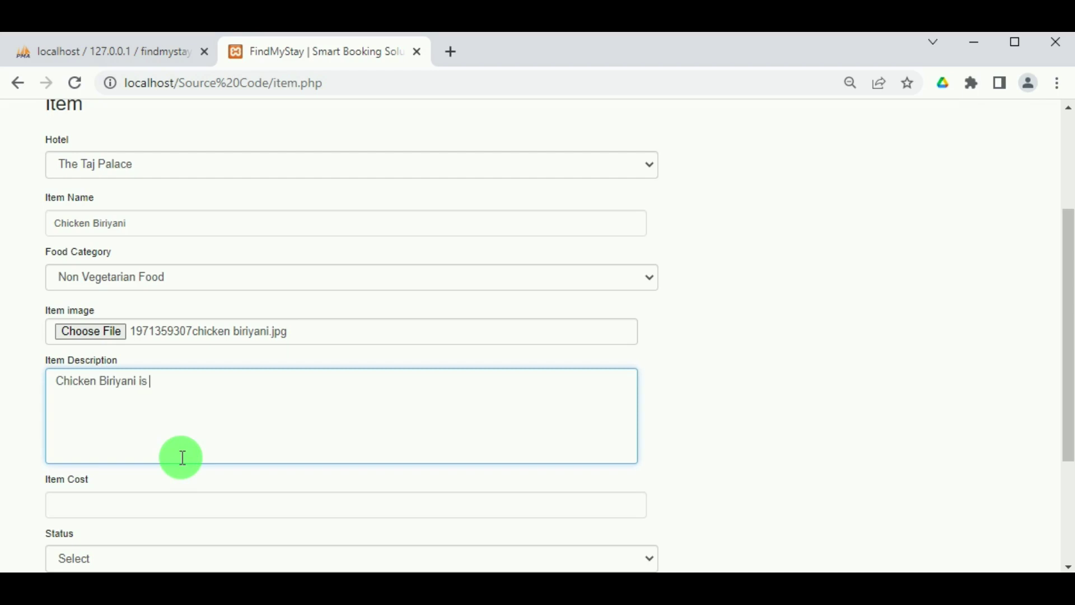
type("special food loved b")
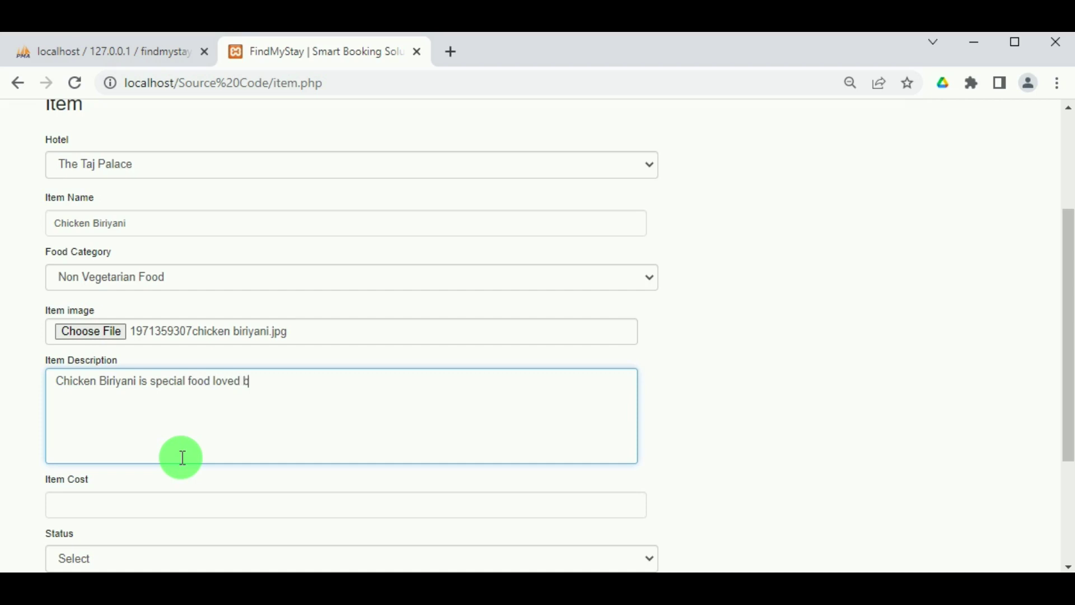
type("y all")
Set the item cost to 550 and status Active, then submit and dismiss the confirmation.
scroll(182, 458, "down", 3)
left_click(150, 323)
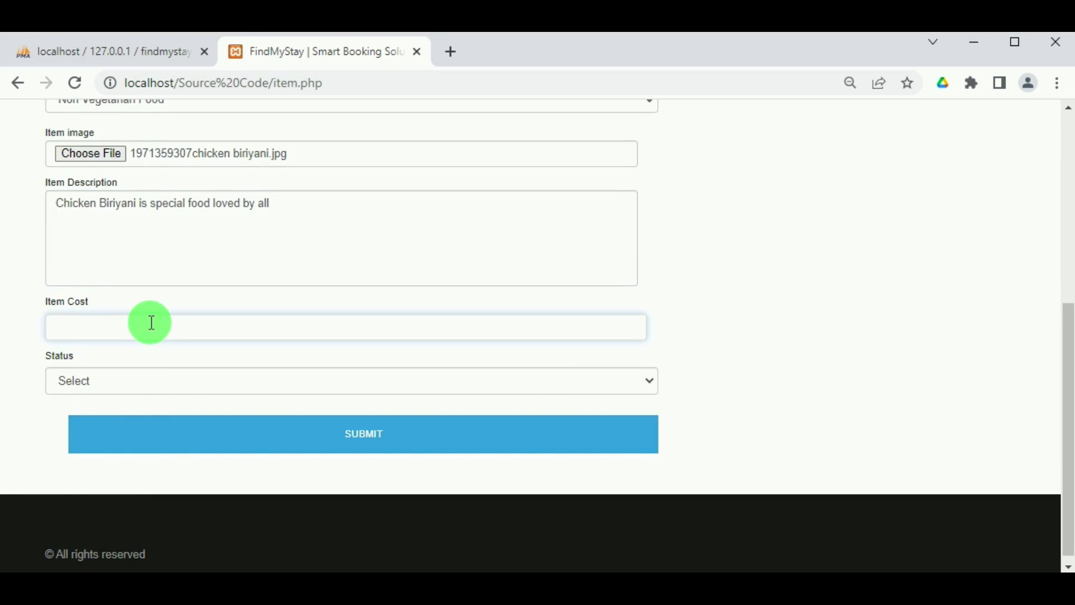
type("550")
left_click(138, 388)
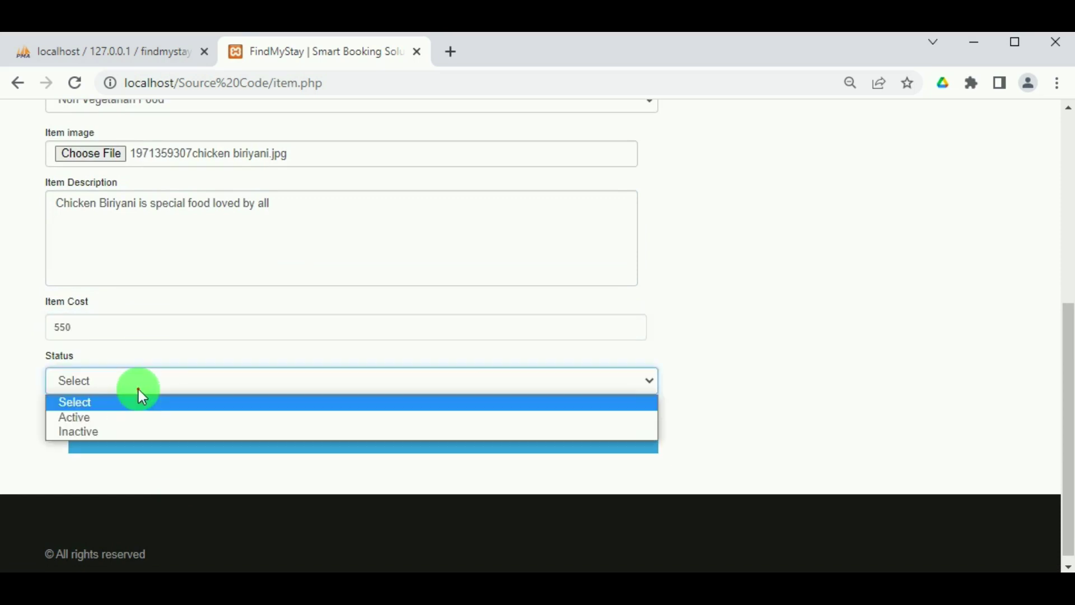
left_click(139, 413)
left_click(244, 422)
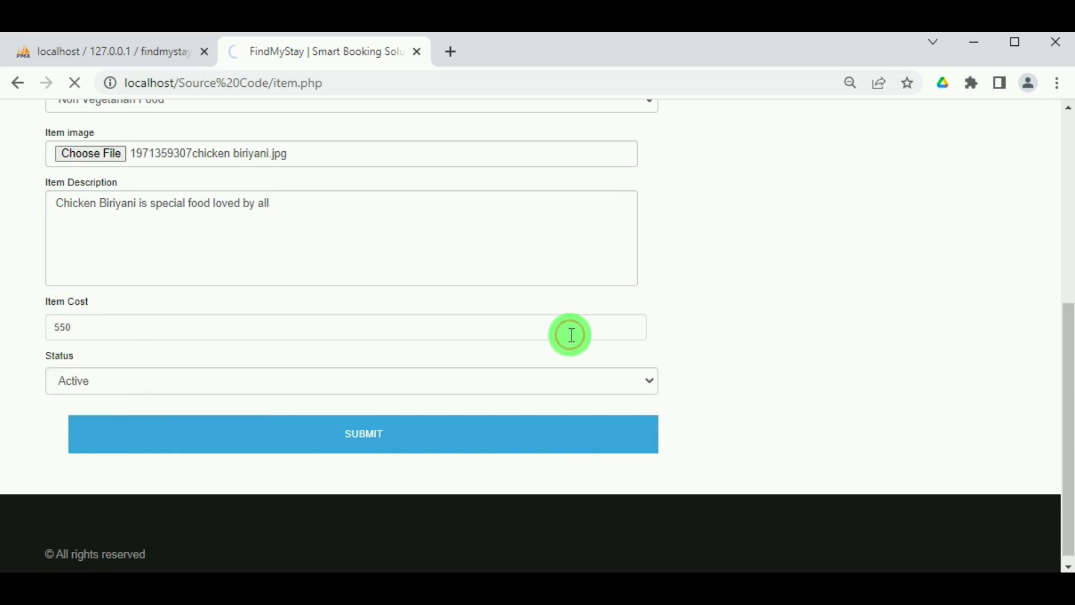
left_click(682, 186)
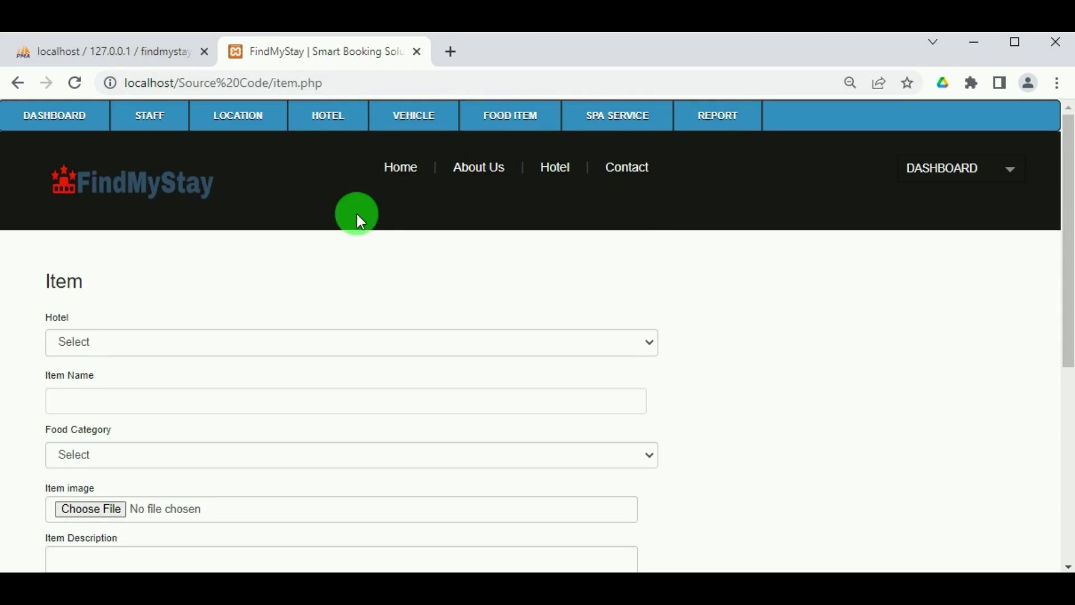
Review the food item list ending with Chicken Biriyani at ₹550.00, then open Add New Spa Service.
mouse_move(537, 109)
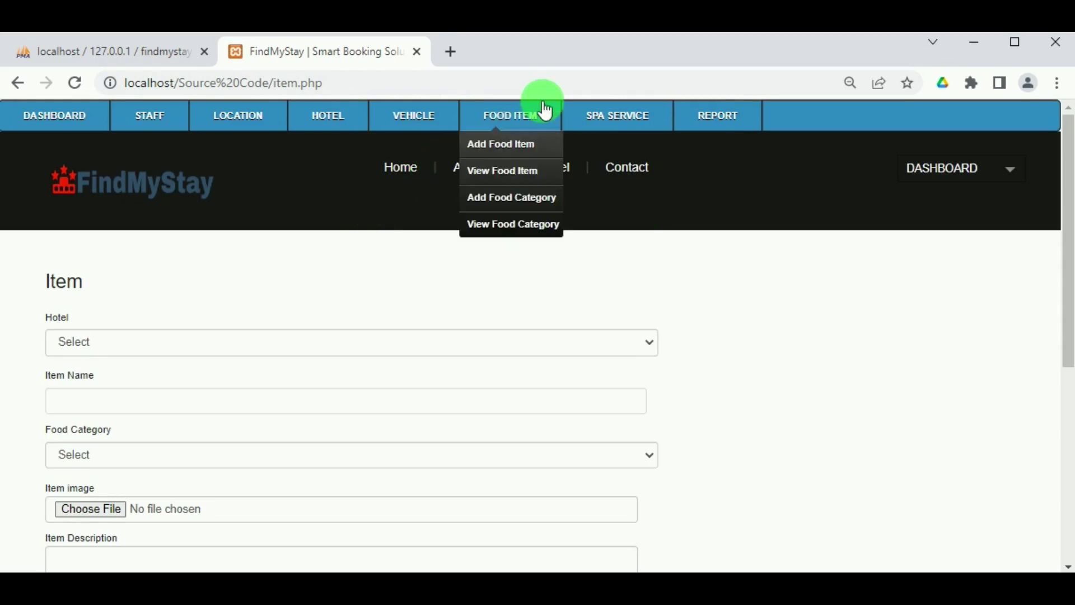
left_click(526, 174)
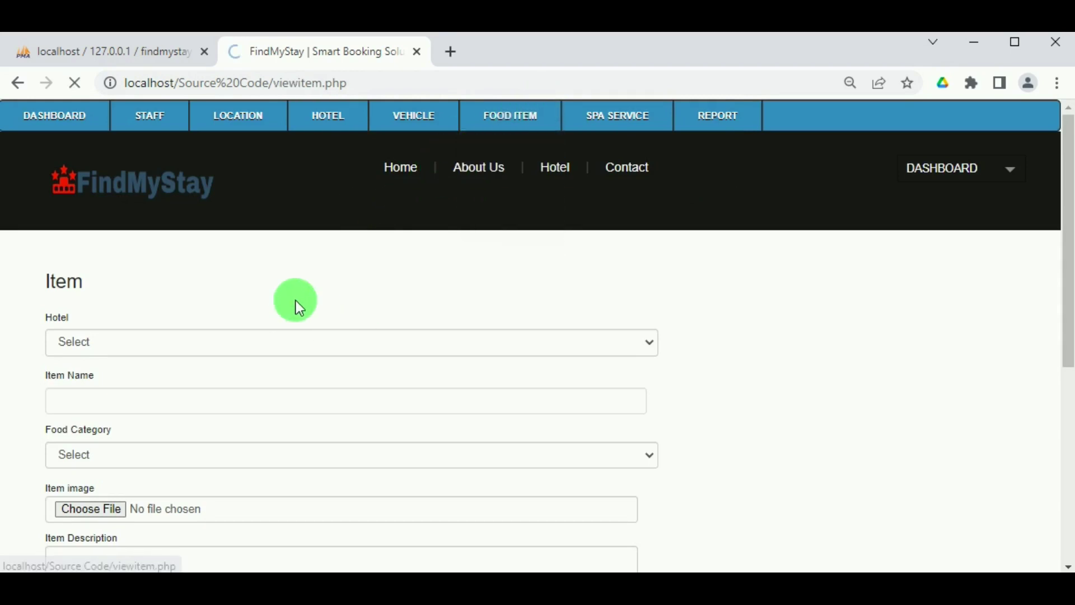
scroll(597, 350, "down", 5)
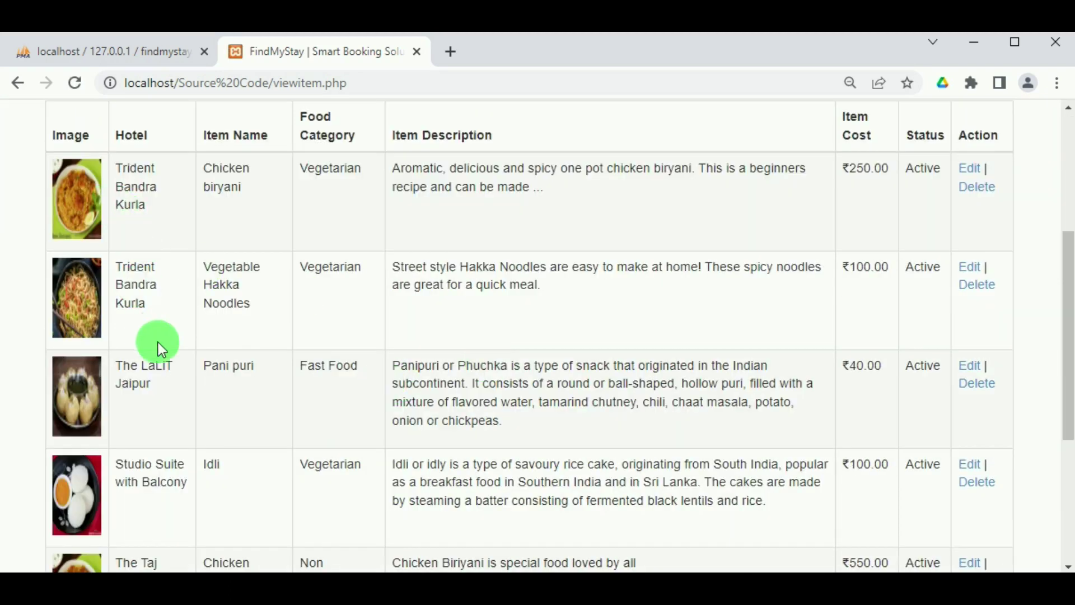
scroll(158, 341, "down", 5)
scroll(306, 372, "up", 5)
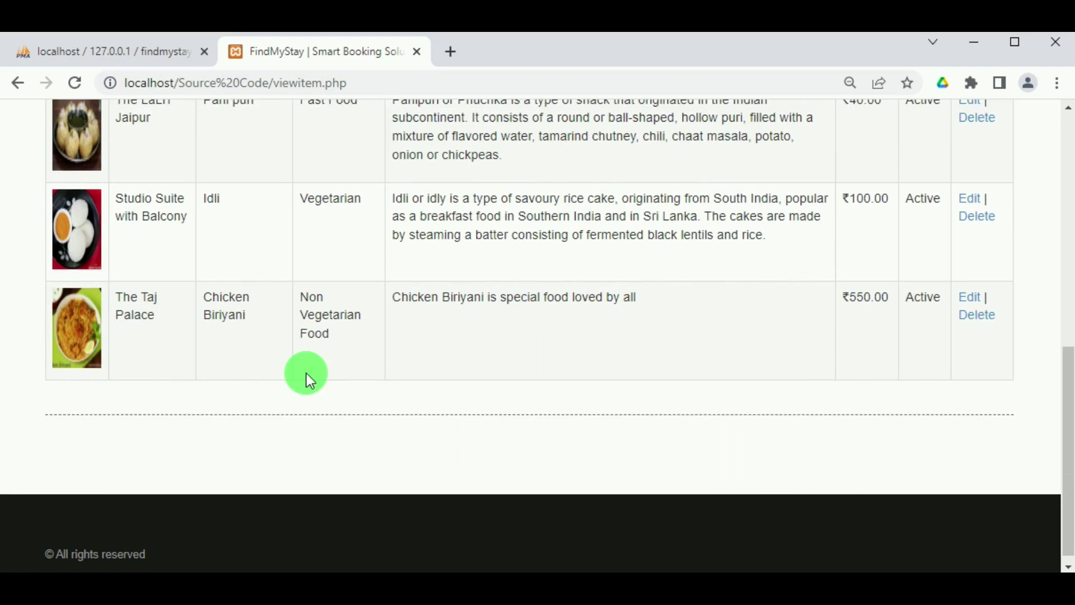
scroll(240, 383, "down", 5)
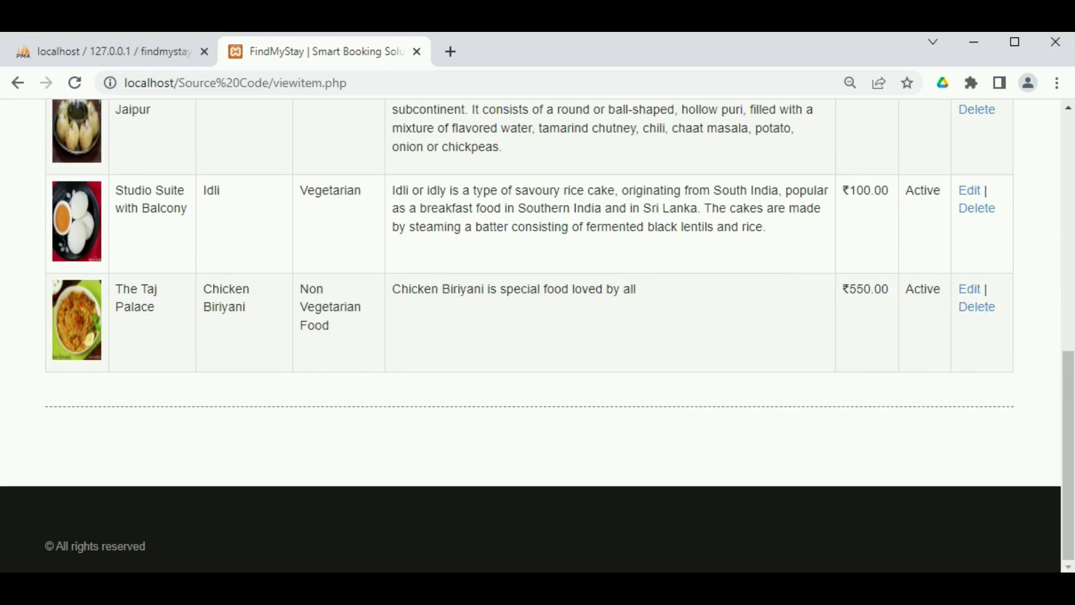
scroll(722, 129, "up", 10)
mouse_move(640, 125)
left_click(635, 148)
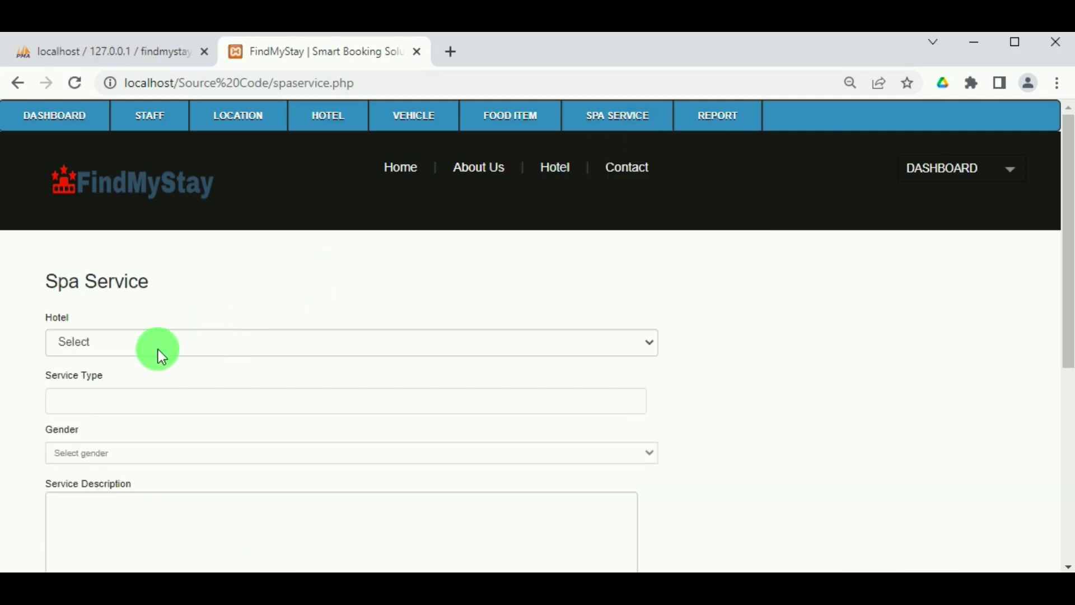
Set the spa service hotel to The Taj Palace, type 'Makeup Service' and gender Female.
left_click(158, 349)
left_click(154, 422)
left_click(136, 408)
type("M")
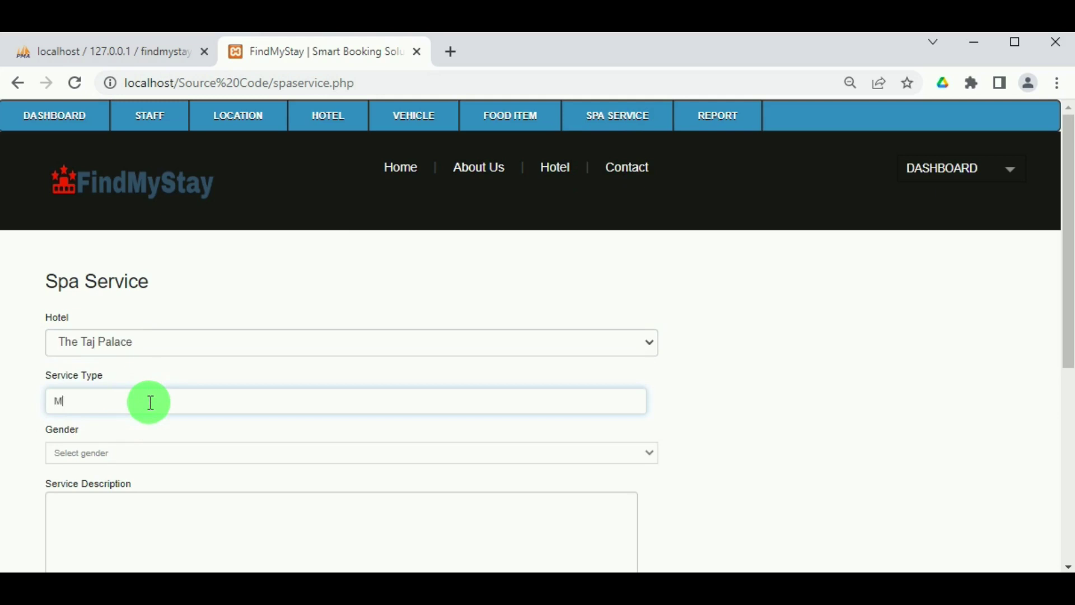
type("akeup  Service")
left_click(579, 445)
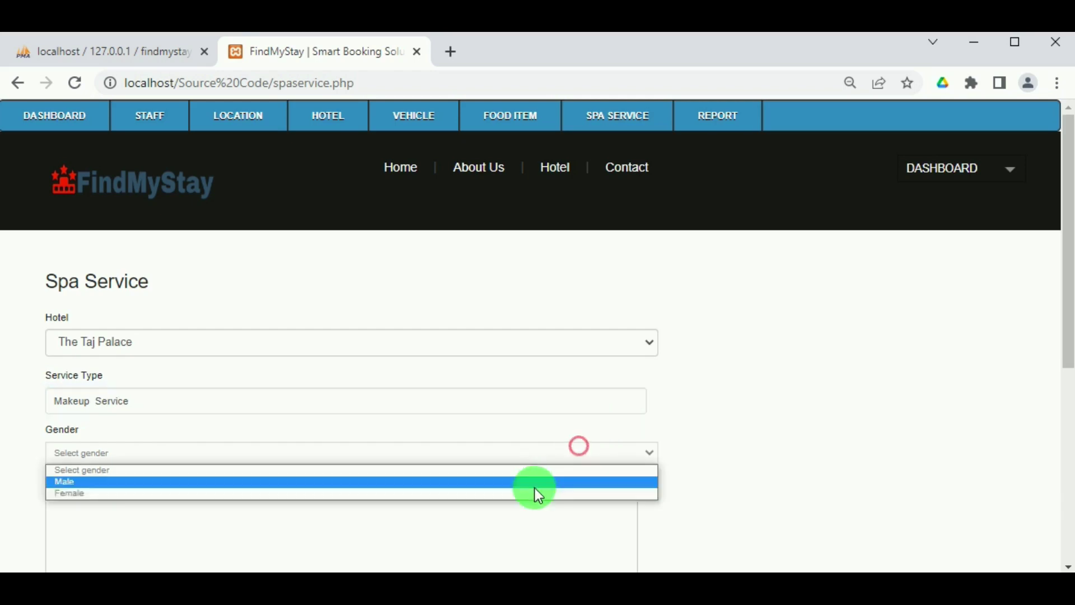
left_click(502, 488)
Describe it as 'Makeup facilities like bleach, face care, pimple removal, face wax'.
scroll(435, 438, "down", 3)
left_click(317, 346)
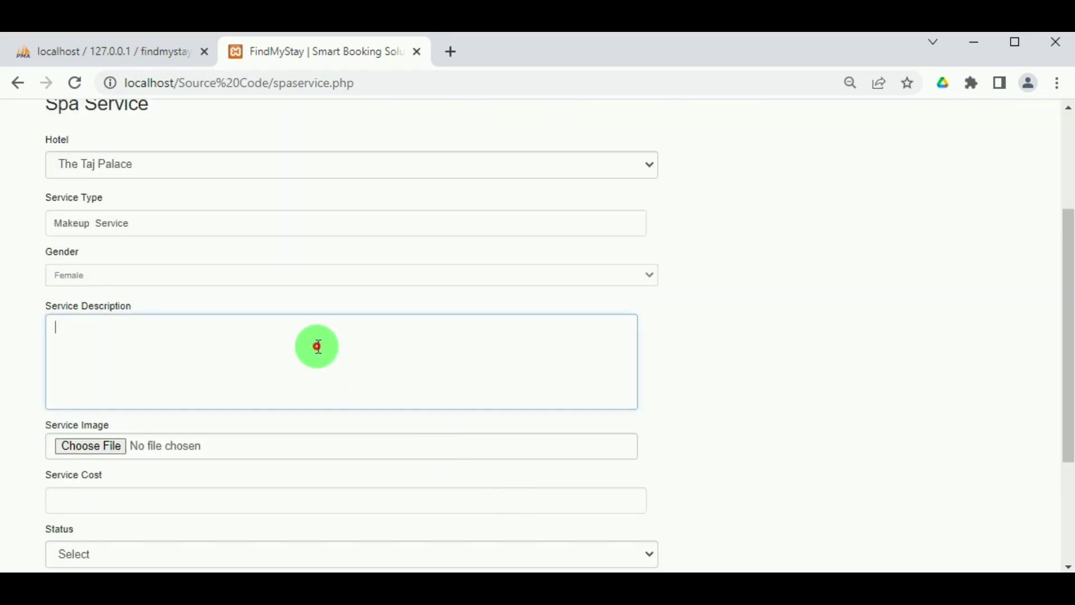
type("M")
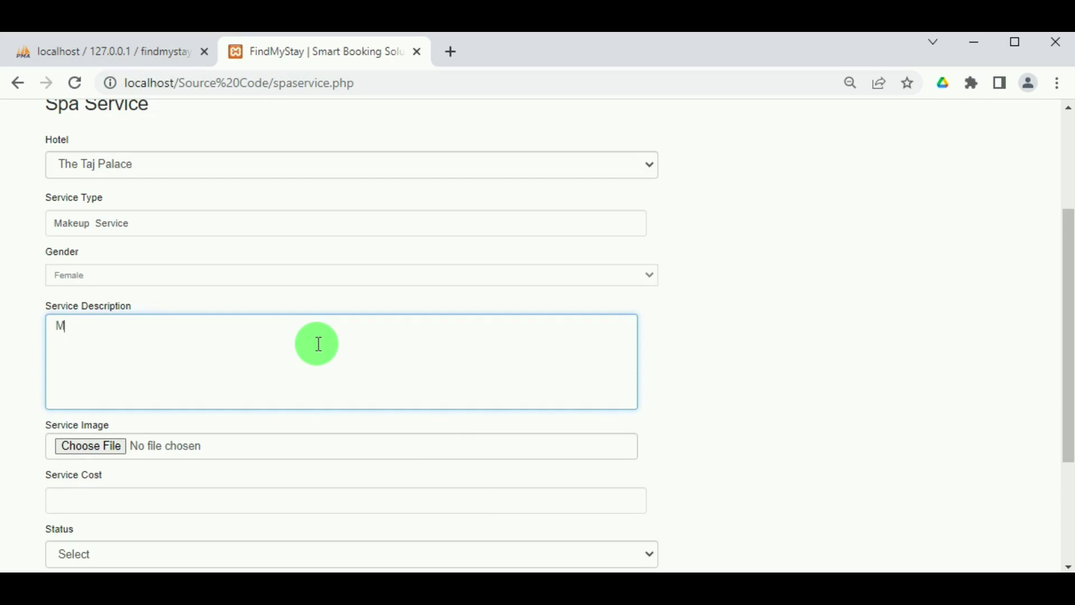
type("akeup facilities")
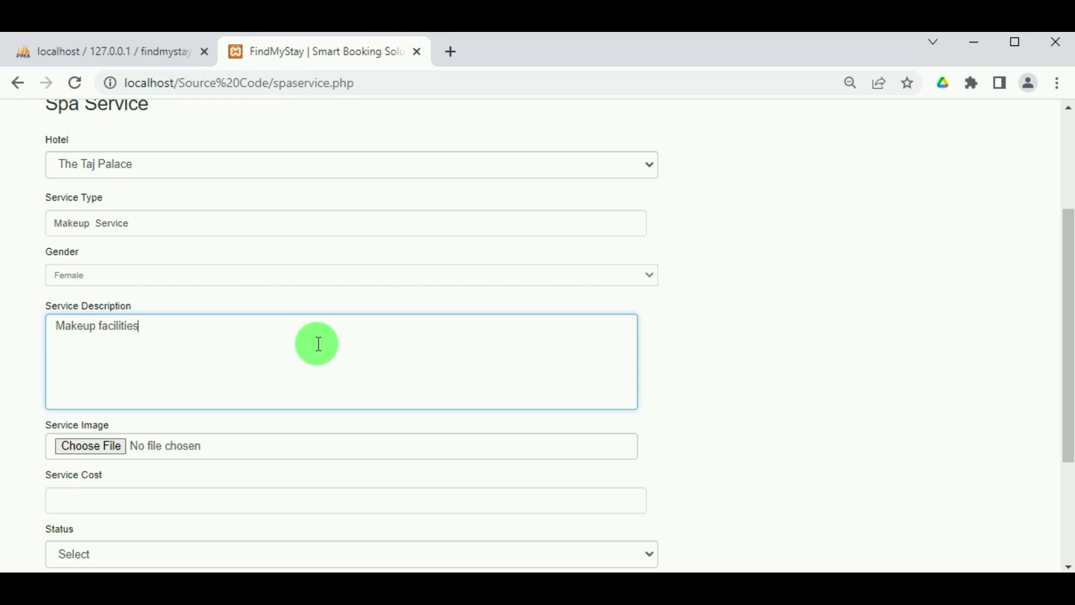
type(" like bleach, face care")
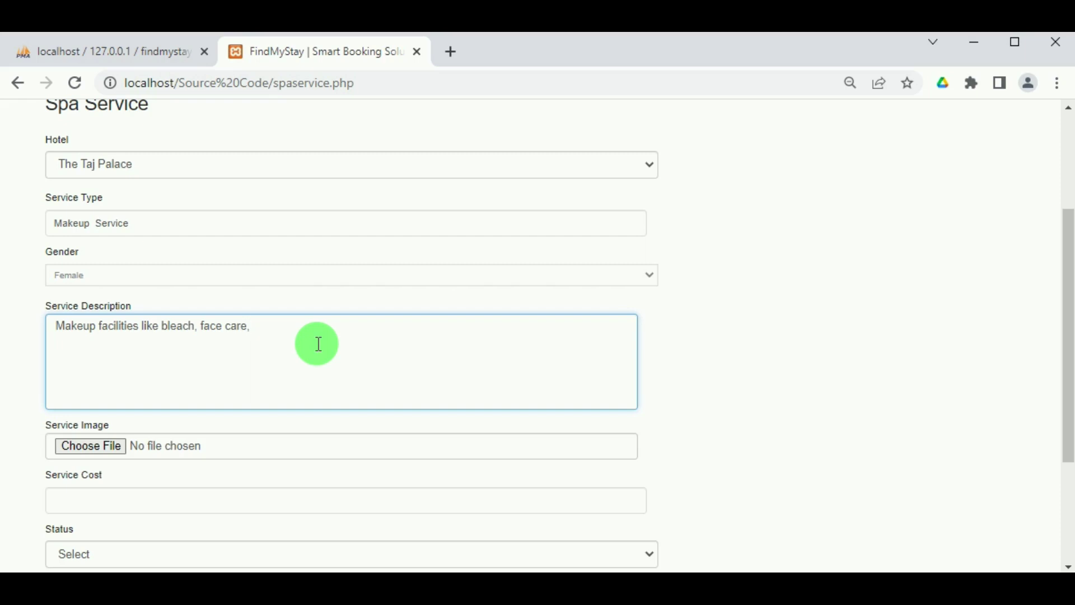
type(", pimple re")
type("mova")
type("l, ")
type("face")
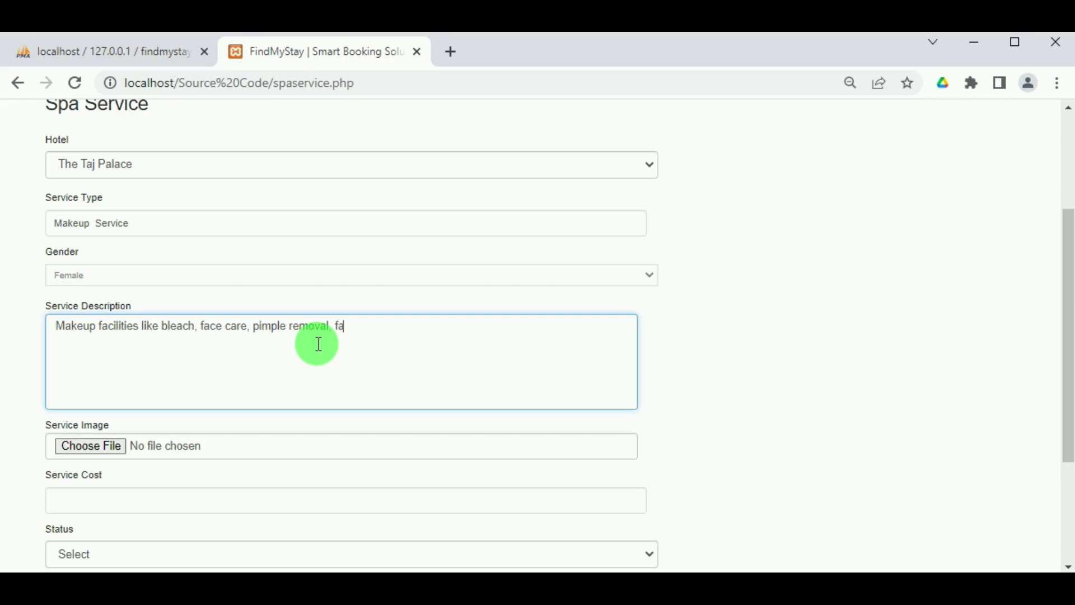
type(" wax")
Attach the make-up image, set cost 700 and status Active, then submit and confirm.
scroll(307, 355, "down", 3)
left_click(99, 266)
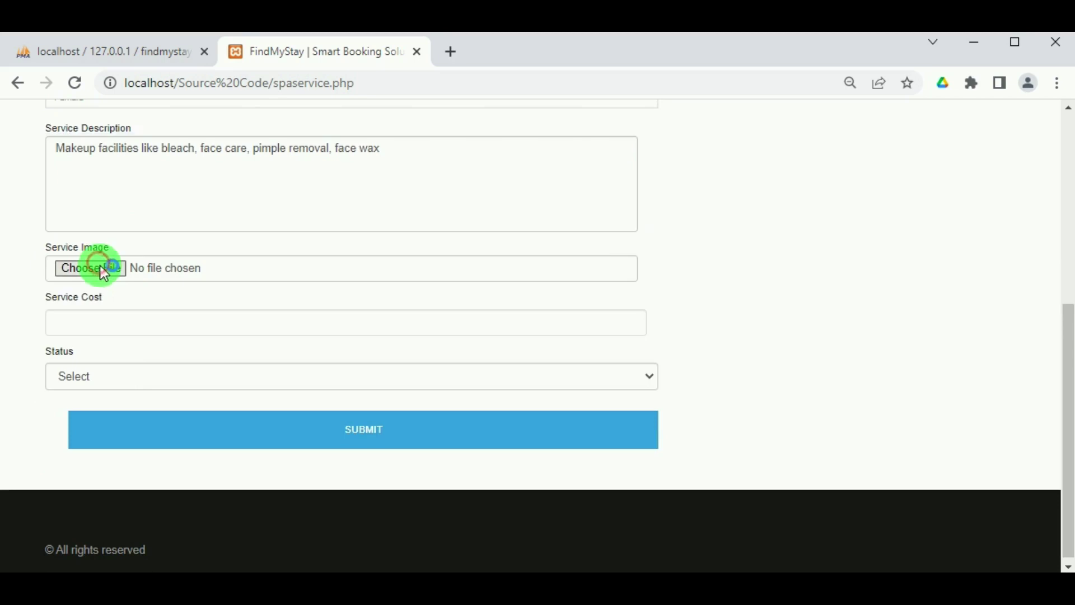
left_click(317, 214)
left_click(446, 428)
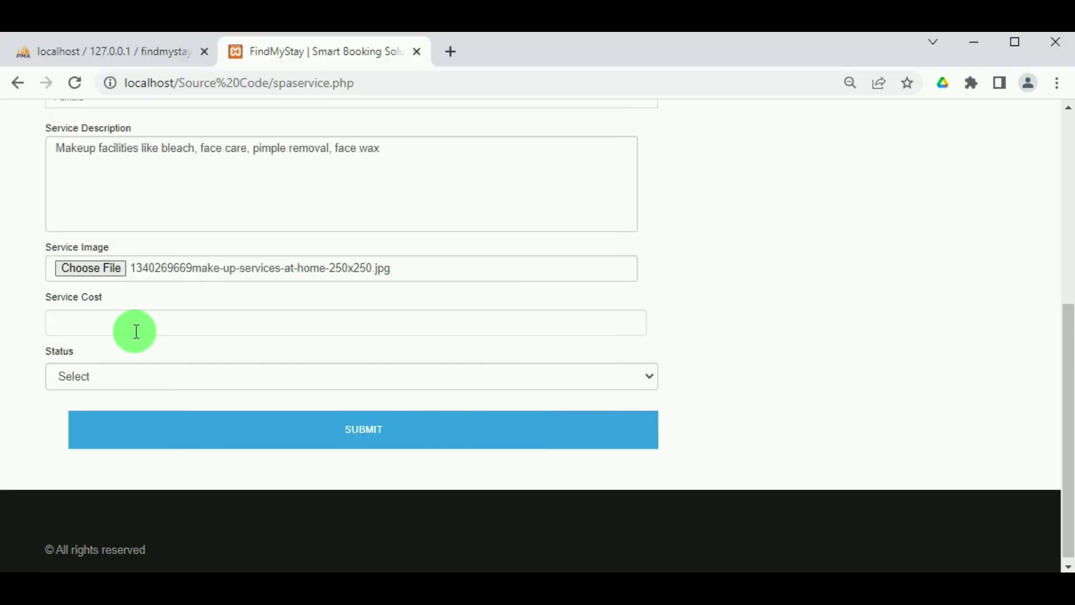
left_click(136, 331)
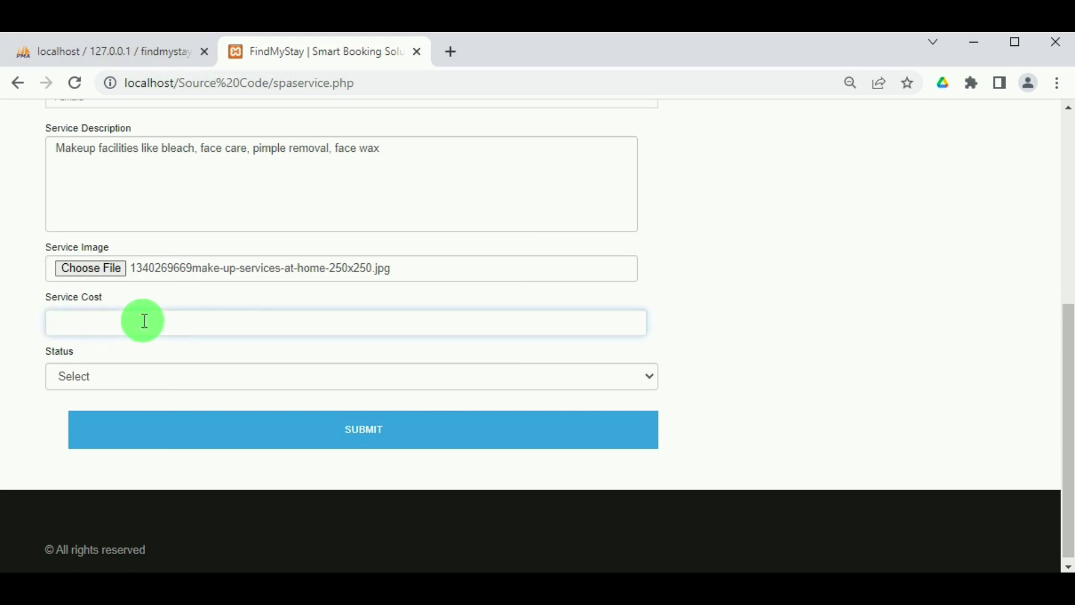
type("700")
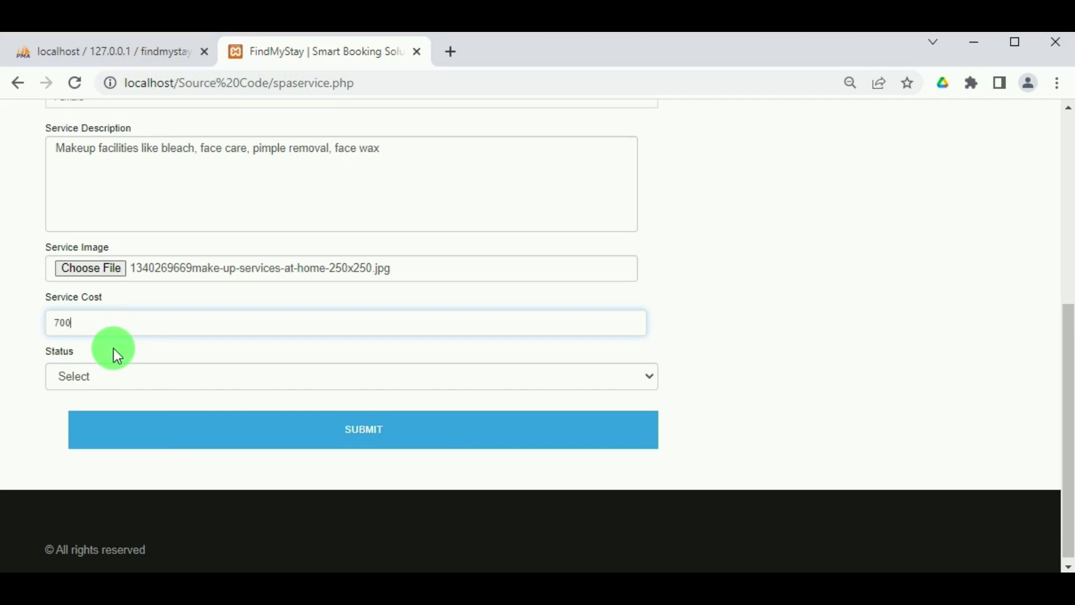
left_click(70, 385)
left_click(74, 414)
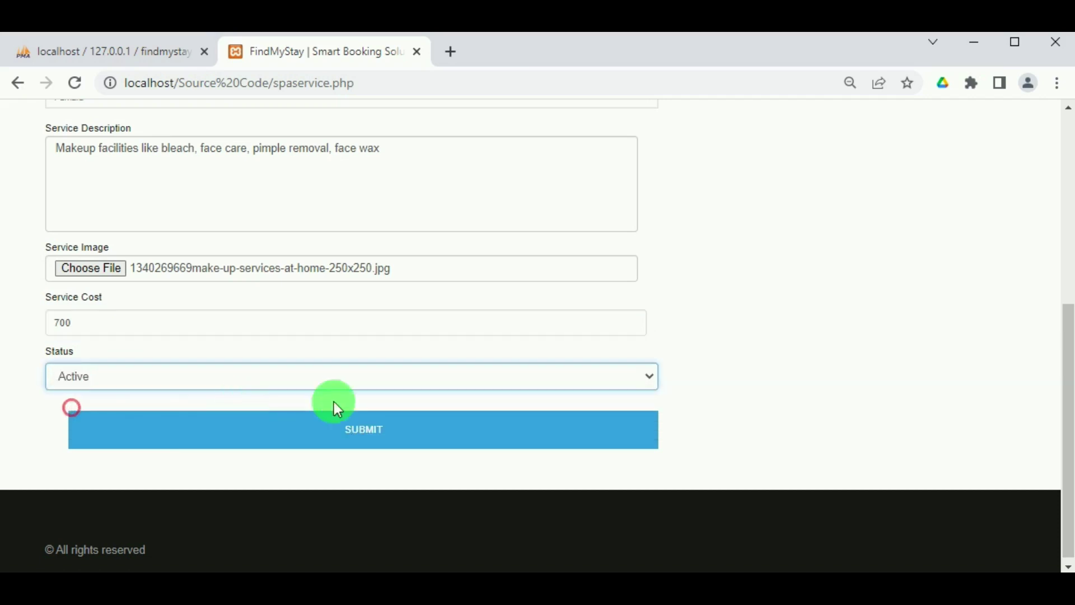
left_click(335, 428)
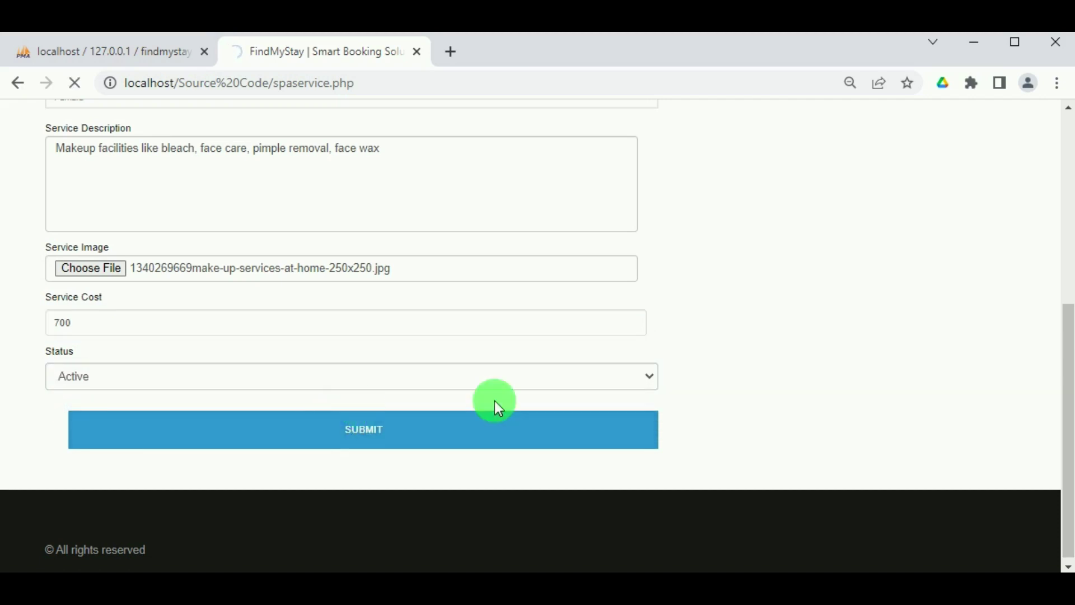
left_click(692, 179)
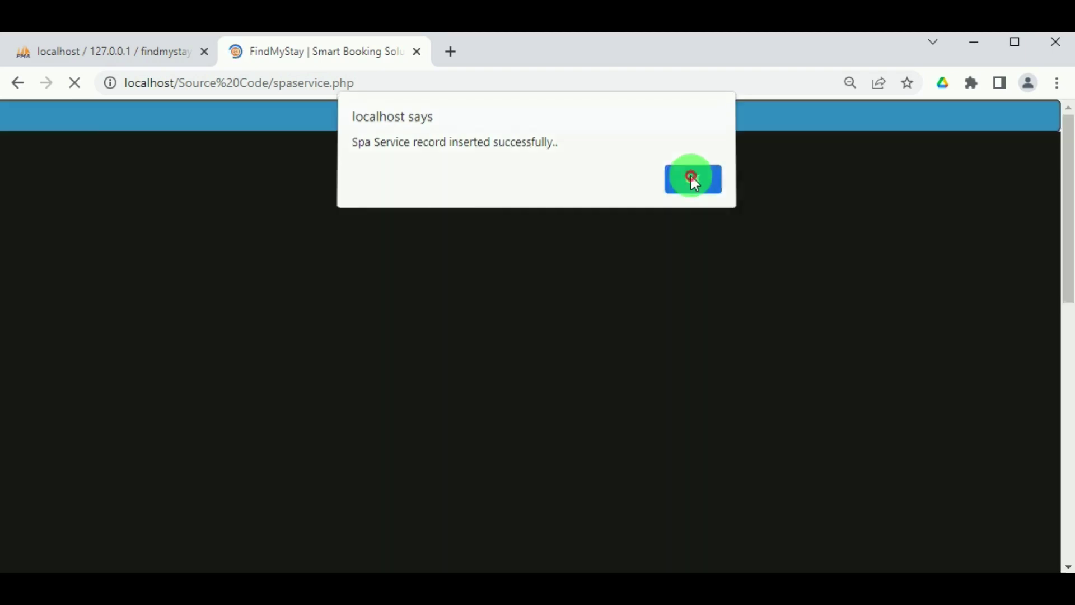
Open View Spa Service and find The Taj Palace's Female Makeup Service at ₹700.00, Active.
mouse_move(648, 112)
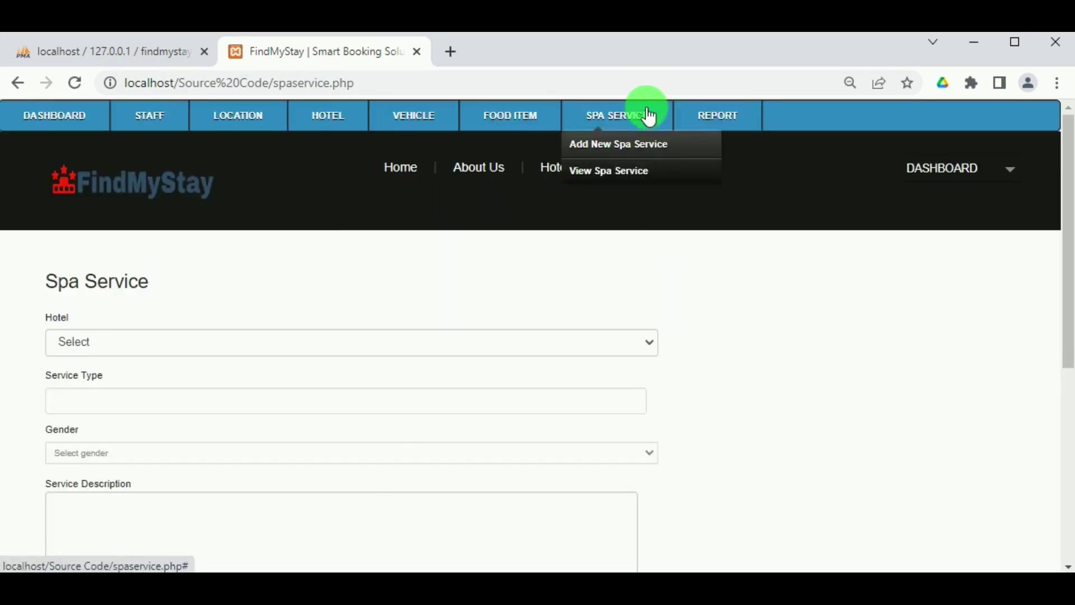
left_click(625, 173)
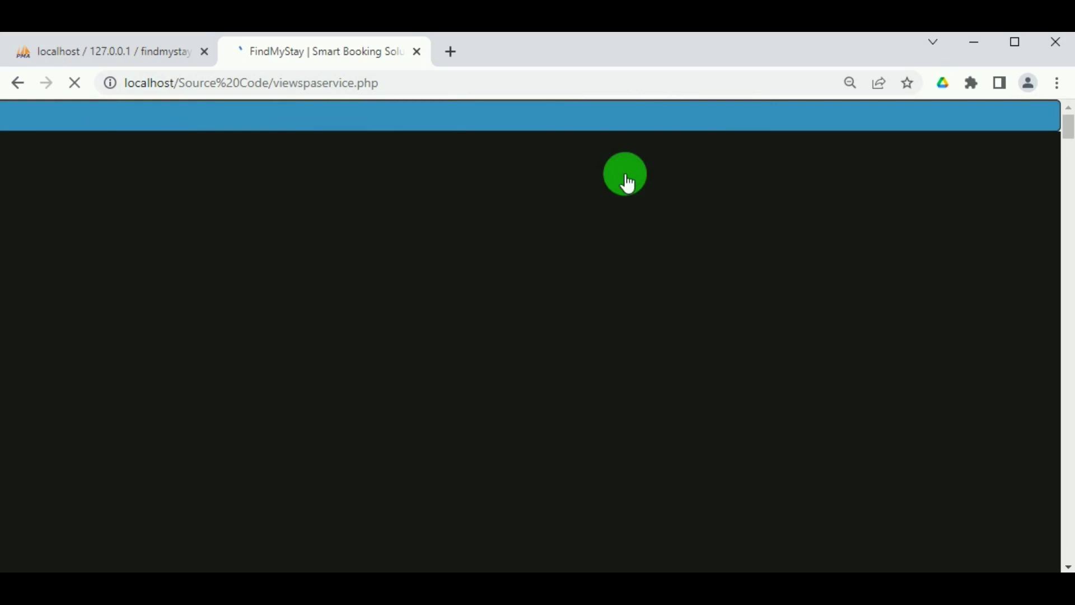
scroll(246, 424, "down", 5)
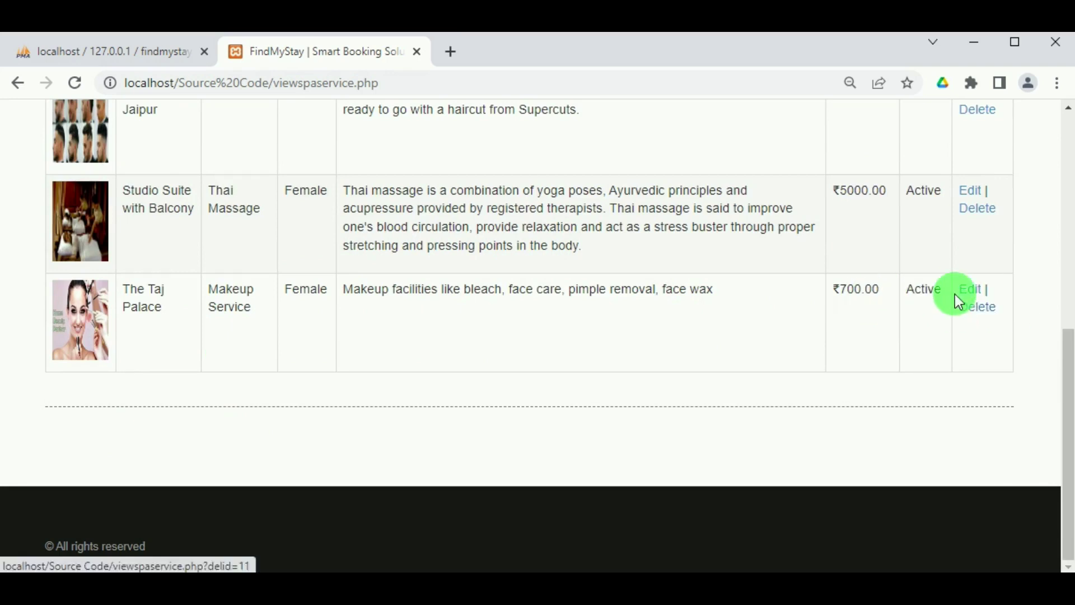
left_click(973, 308)
scroll(939, 331, "up", 1)
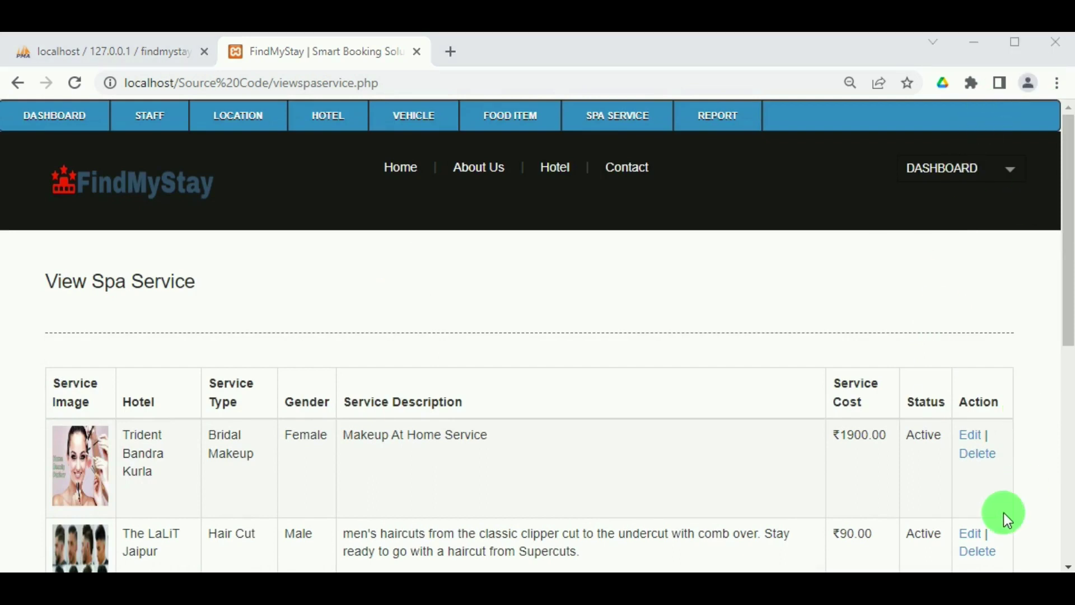
left_click(1000, 437)
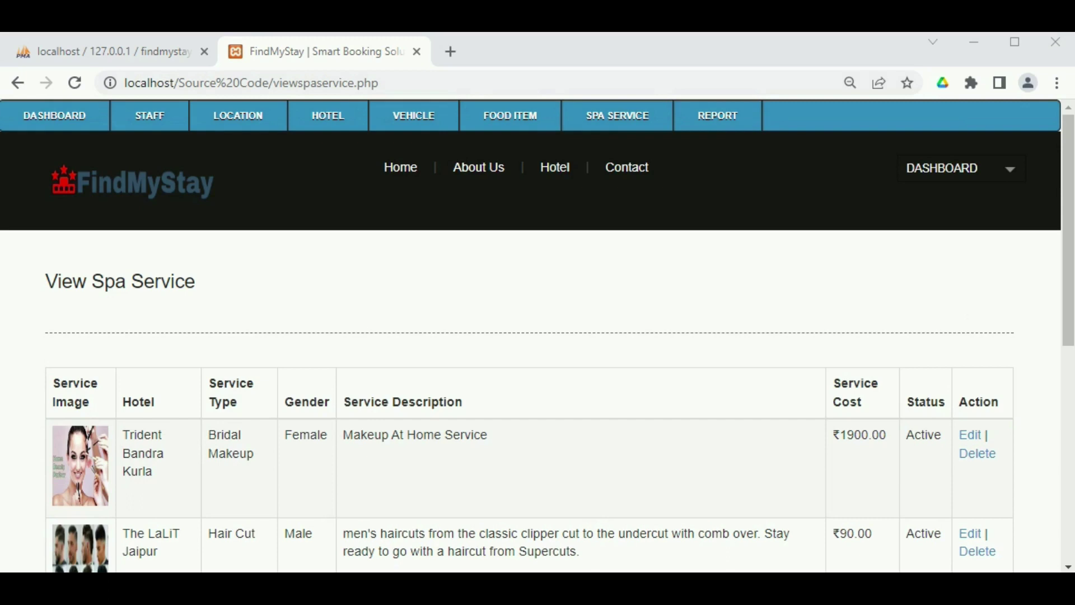
Open the Customer Report and scroll through it.
left_click(721, 128)
left_click(720, 142)
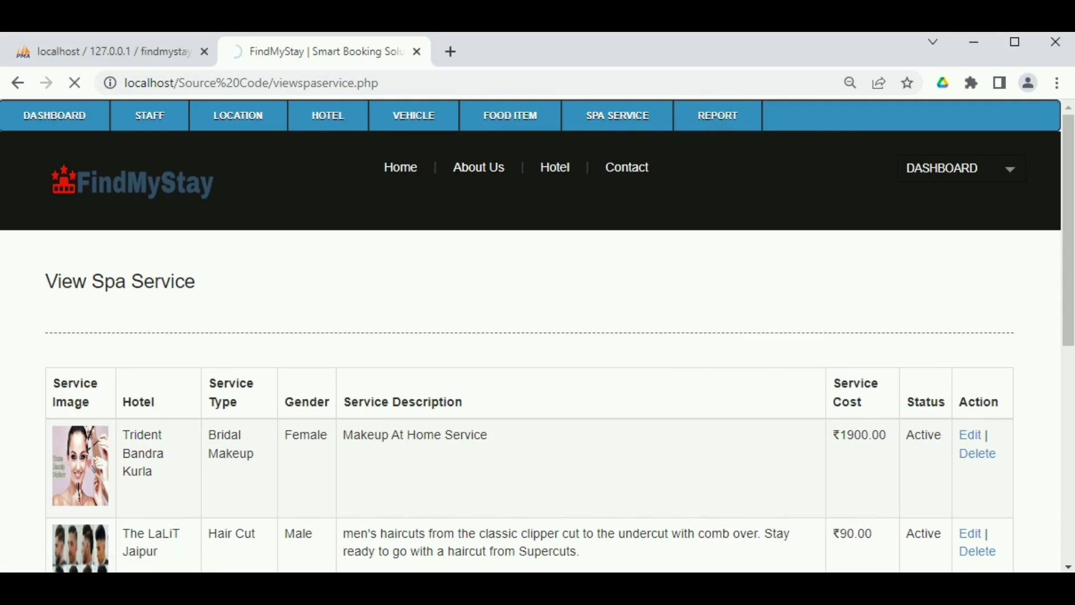
scroll(185, 442, "down", 1)
scroll(185, 442, "down", 3)
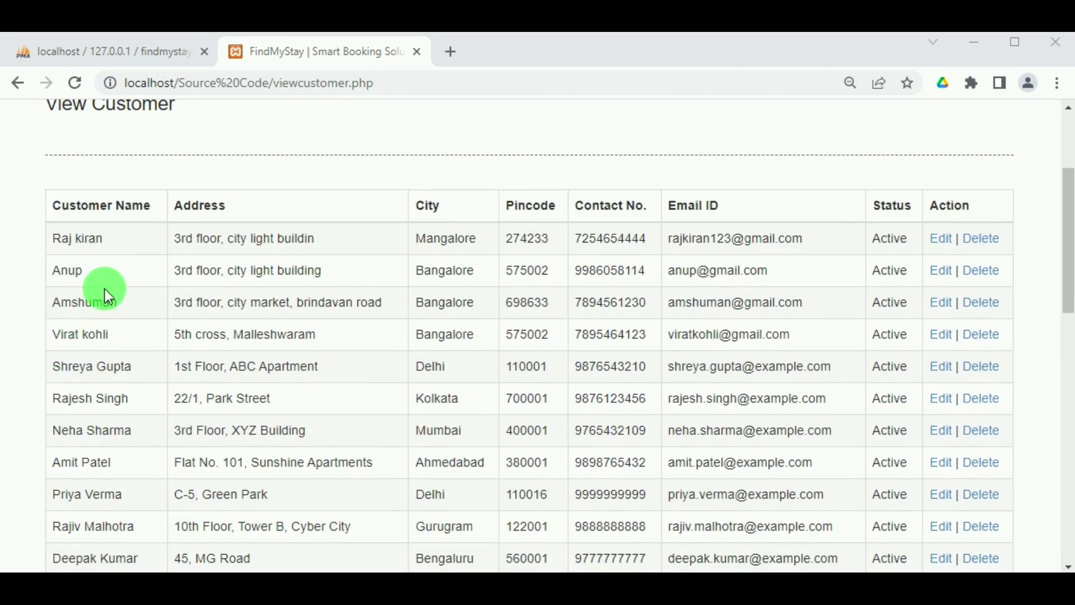
scroll(146, 419, "down", 12)
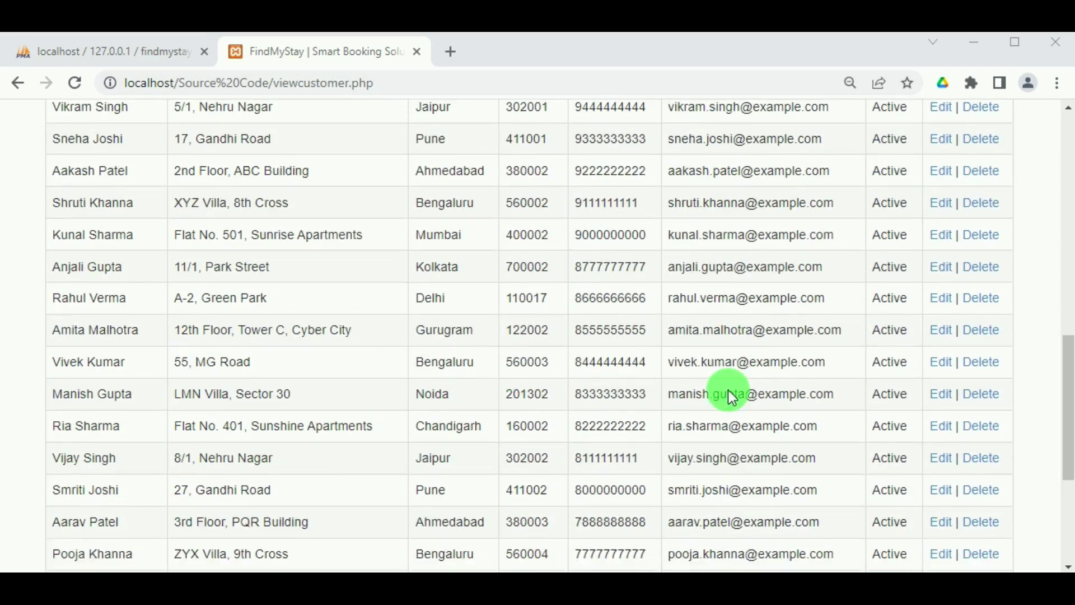
left_click_drag(1059, 435, 1048, 139)
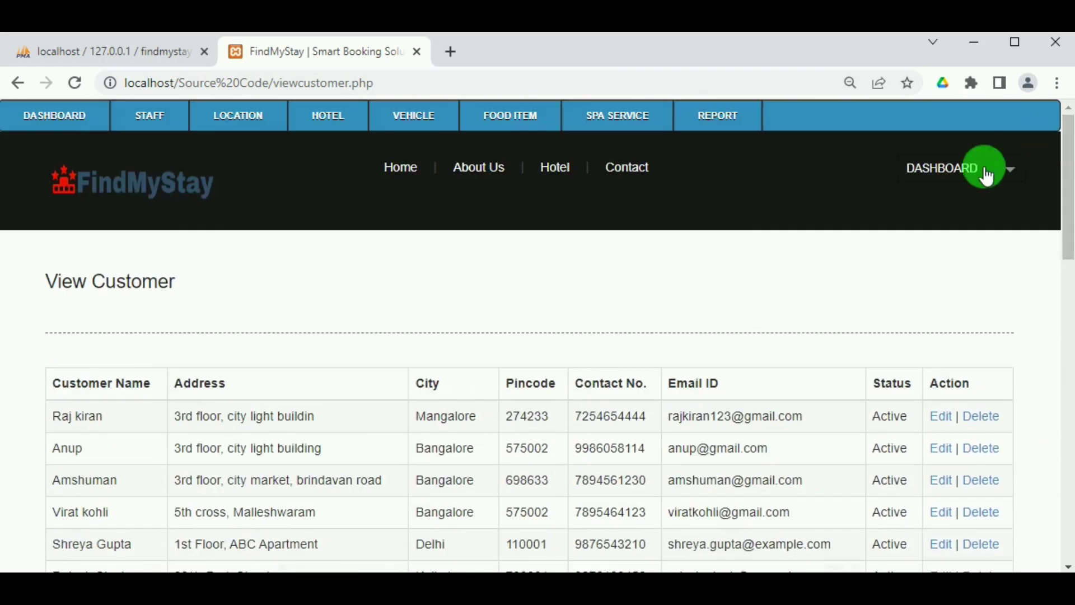
Open the Room Booking Report and view bill 175's Trident Bandra Kurla receipt totalling Rs. 1000.00.
mouse_move(708, 125)
left_click(731, 178)
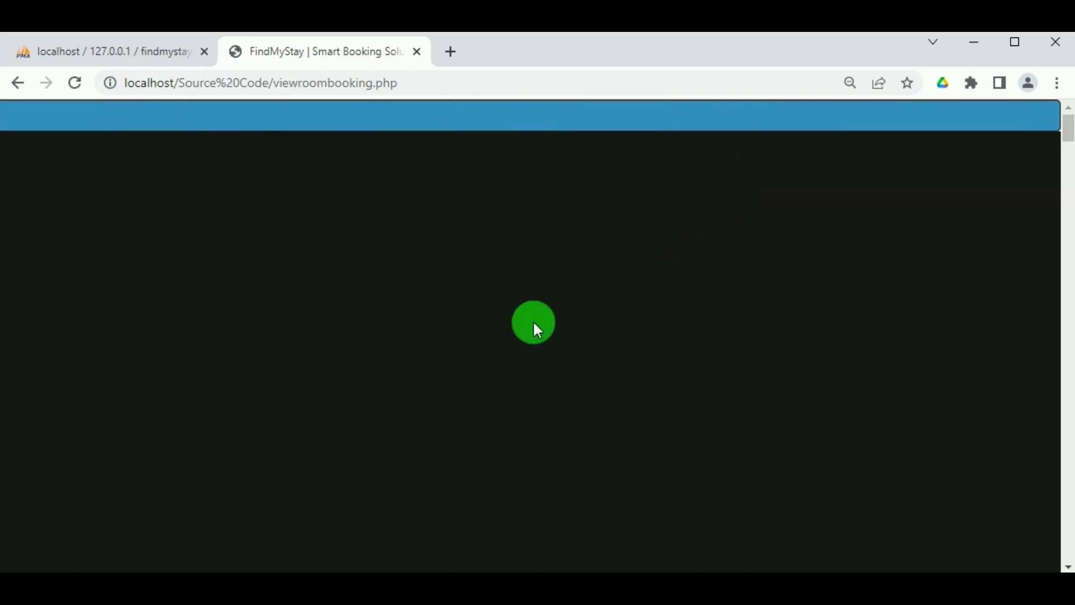
scroll(253, 378, "down", 3)
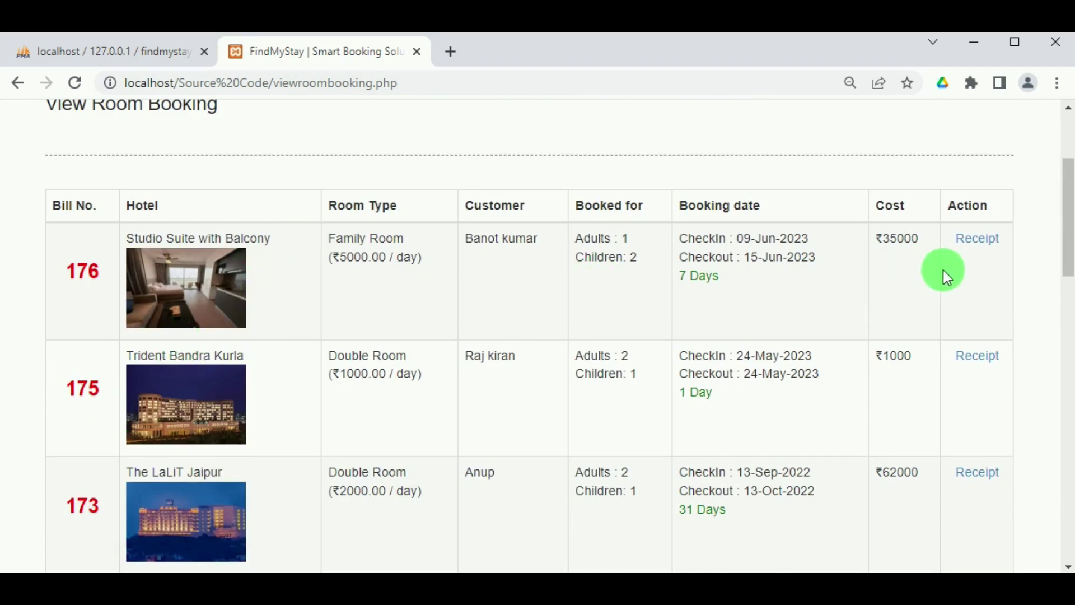
scroll(976, 292, "down", 2)
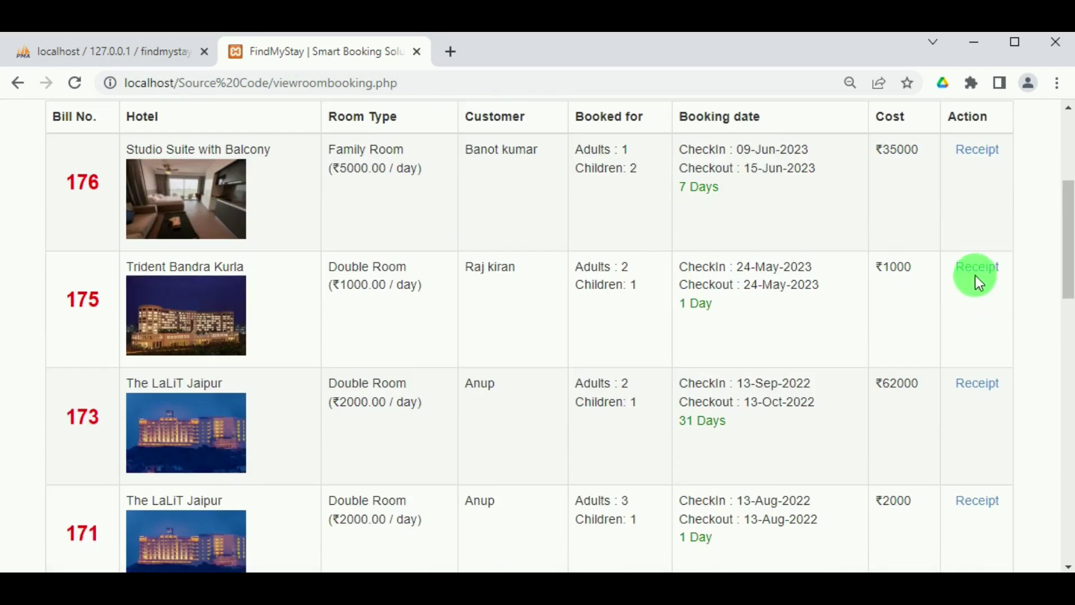
left_click(976, 279)
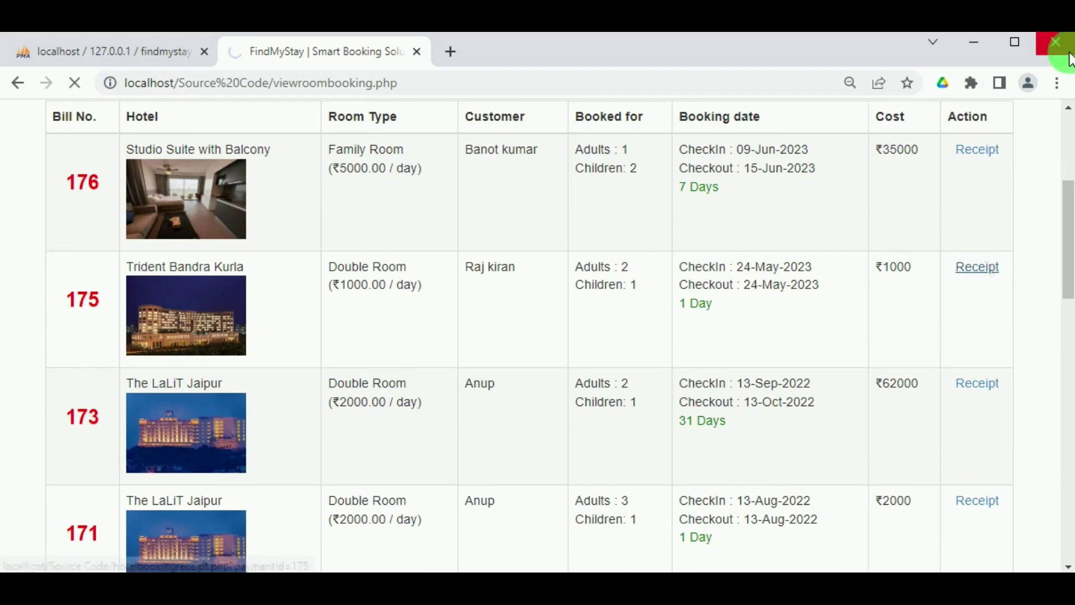
scroll(456, 427, "down", 6)
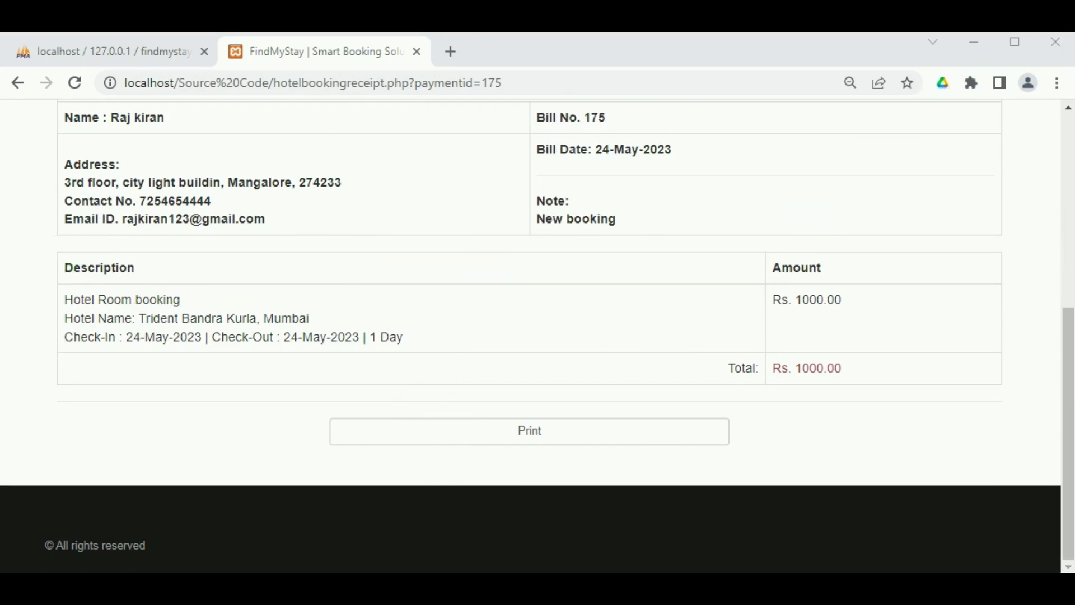
scroll(897, 168, "up", 6)
Open the Food Order Report and view the Trident Bandra Kurla Chicken biryani order receipt.
mouse_move(718, 115)
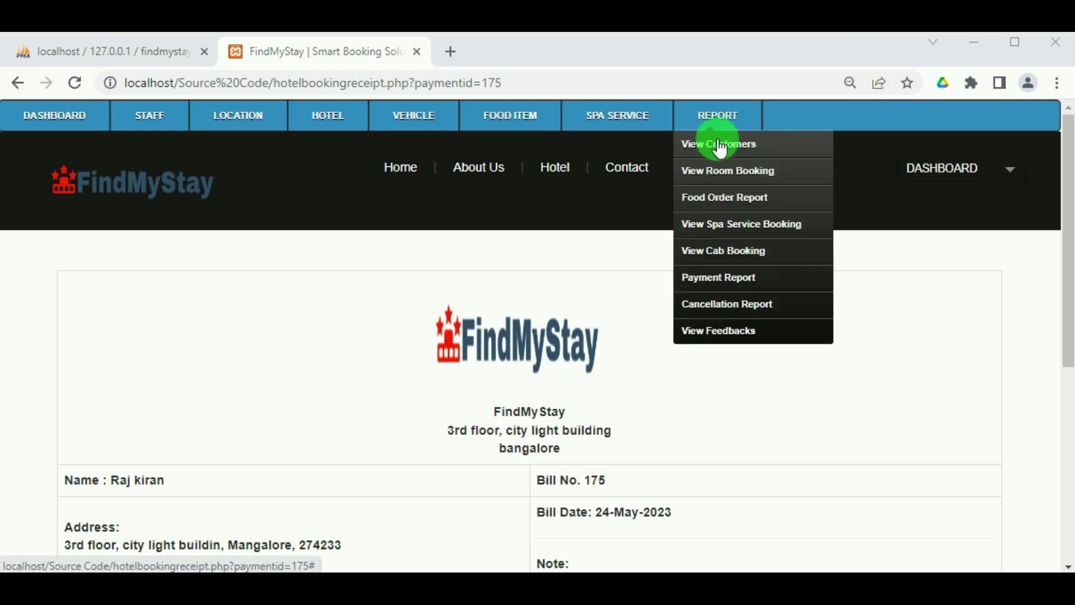
left_click(727, 200)
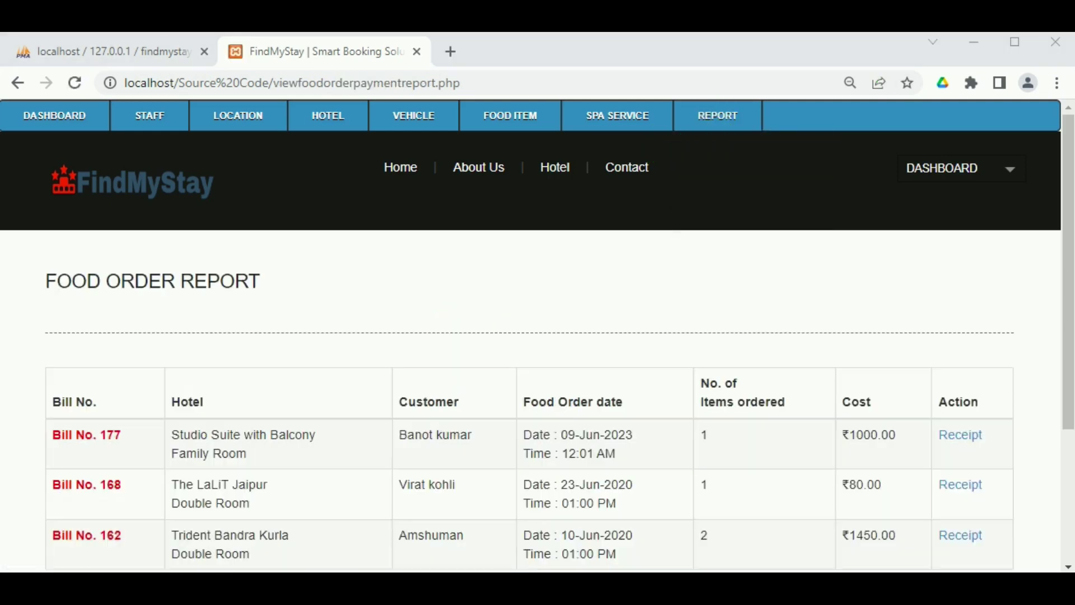
scroll(636, 451, "down", 3)
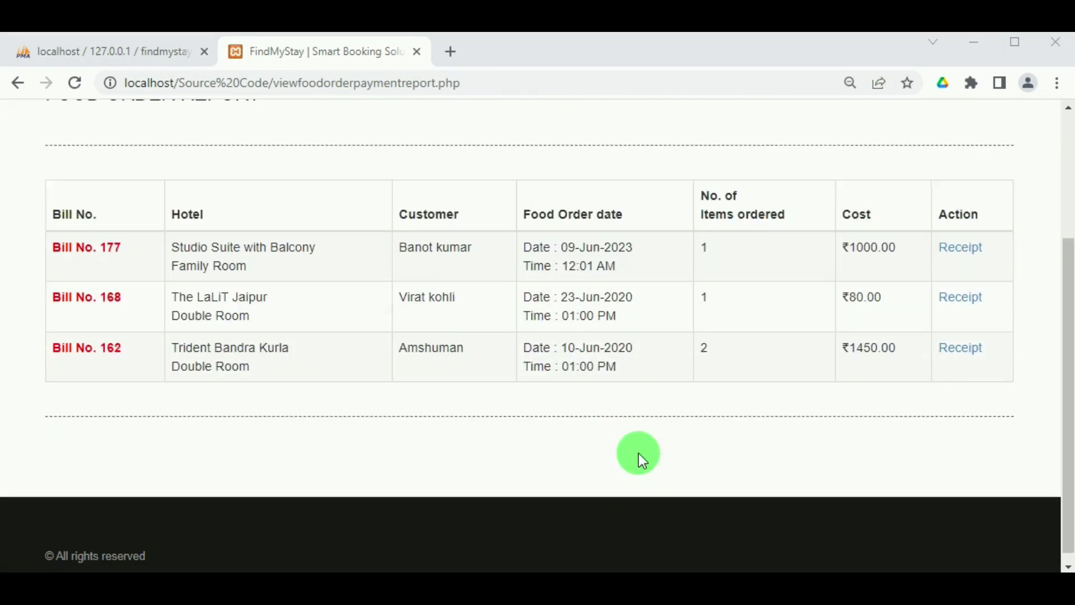
left_click(948, 336)
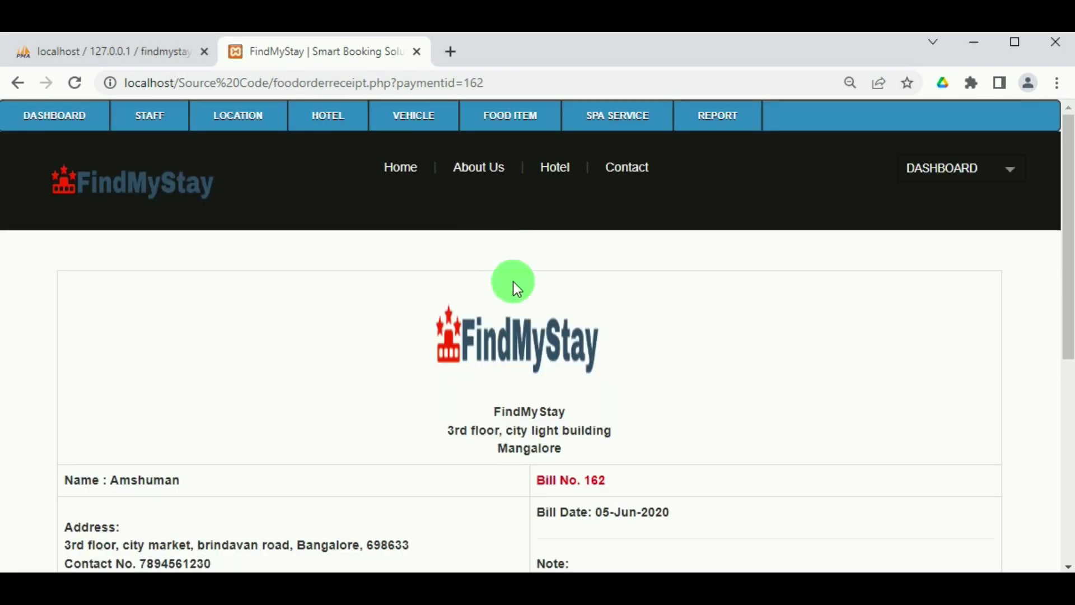
scroll(510, 303, "down", 7)
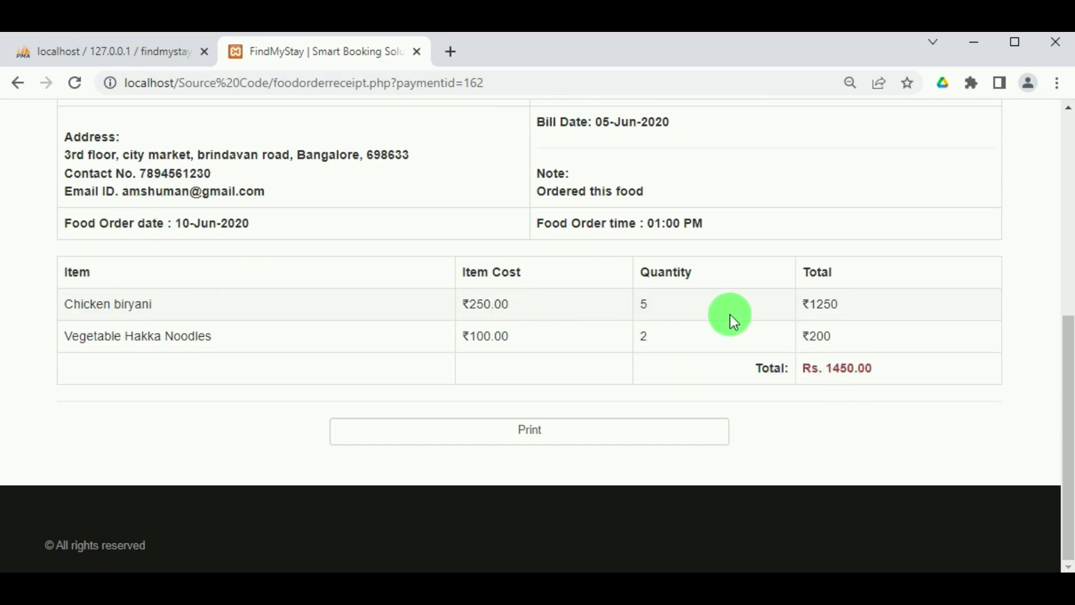
scroll(731, 314, "up", 7)
Open the Spa Service Booking report and view the Thai Massage receipt totalling ₹5000.
left_click(697, 126)
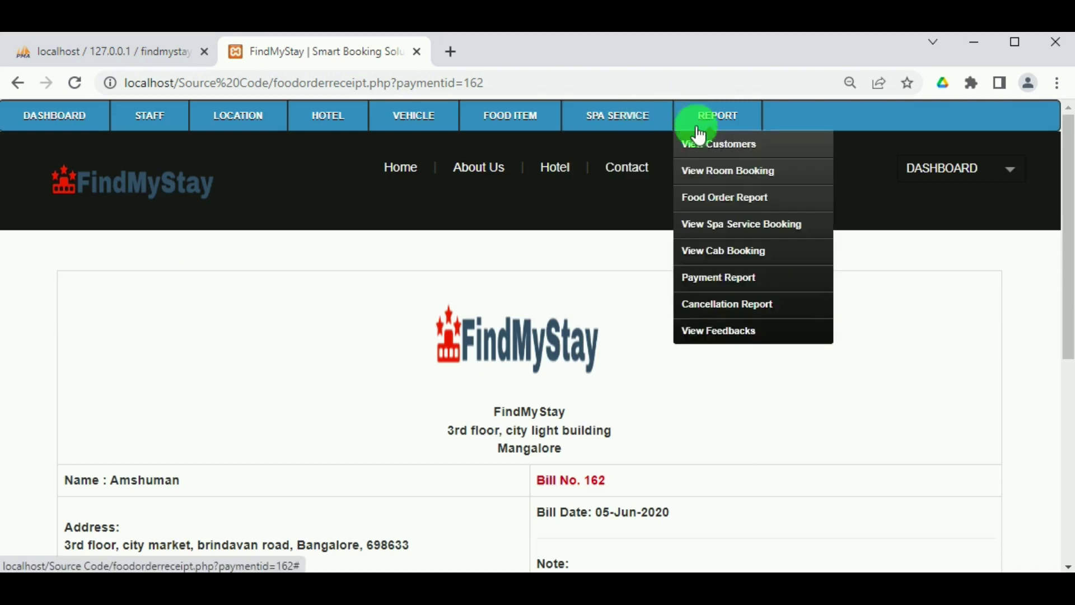
left_click(718, 228)
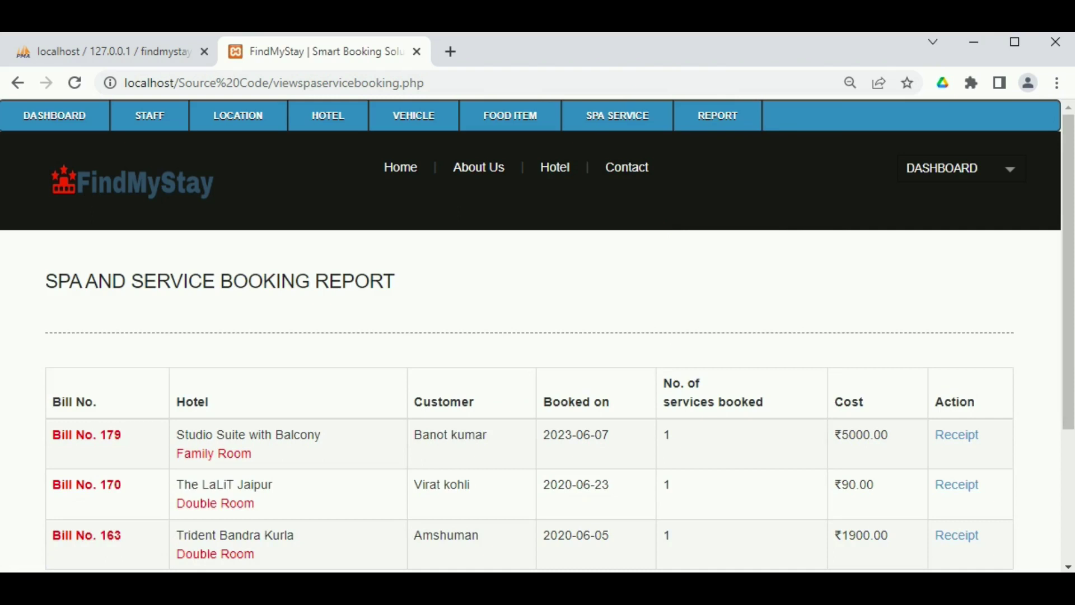
left_click(944, 83)
scroll(239, 378, "down", 2)
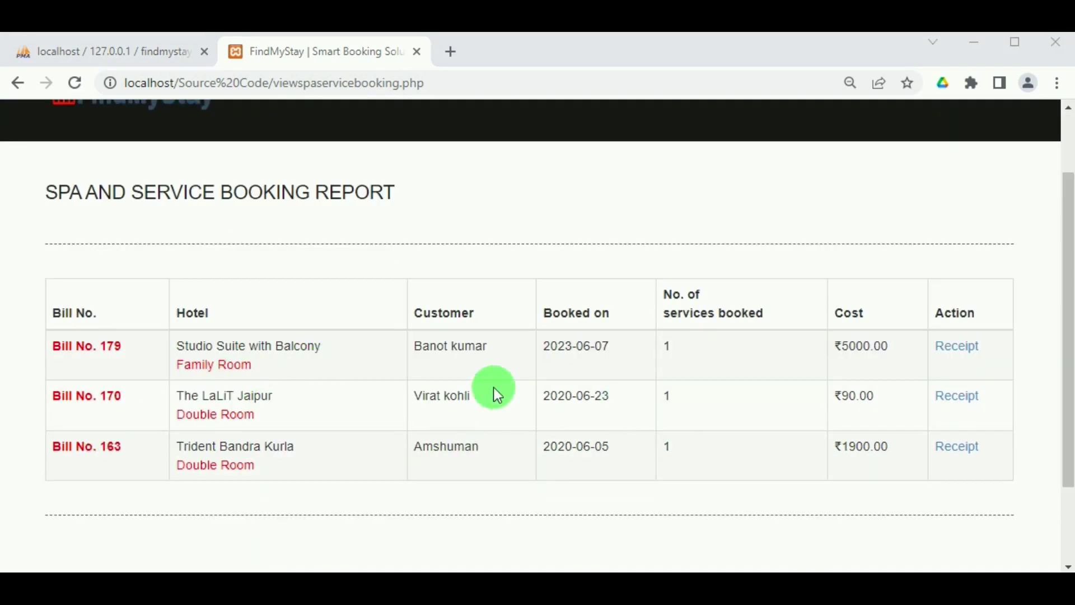
left_click(955, 355)
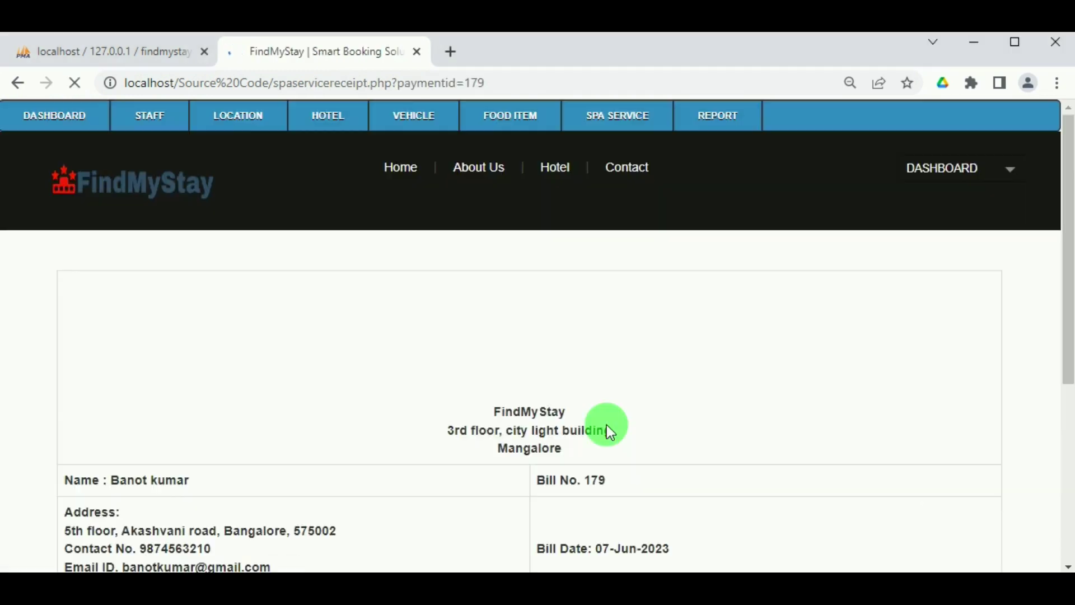
scroll(476, 360, "down", 5)
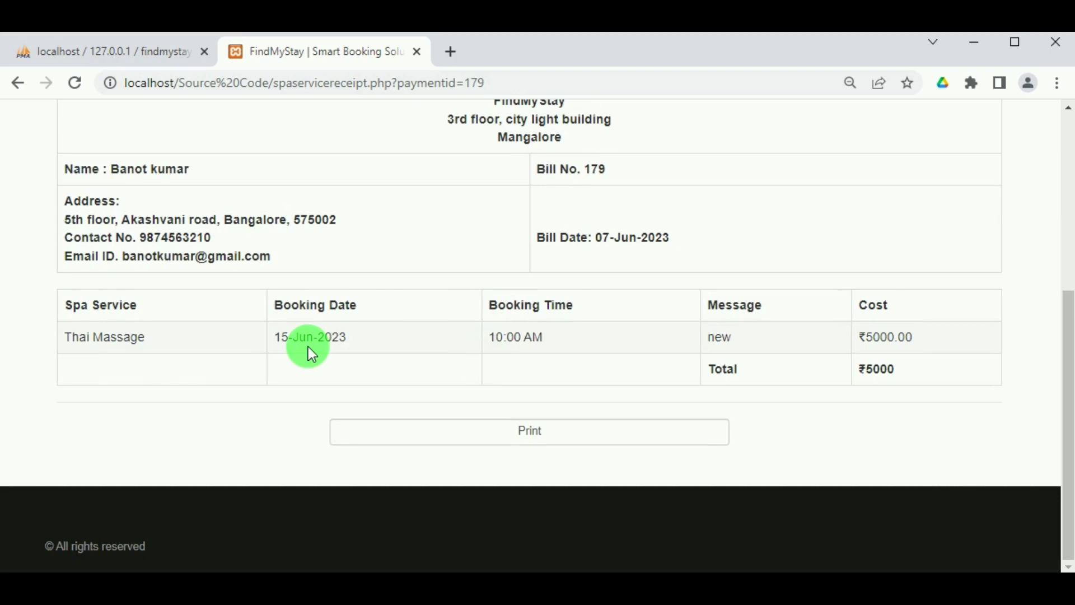
scroll(418, 382, "up", 2)
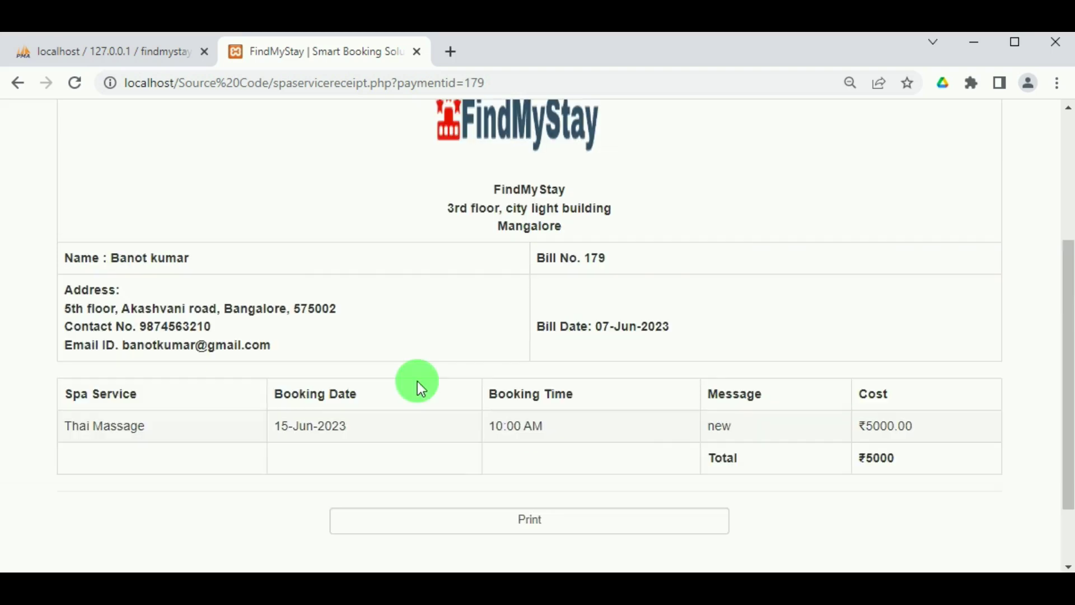
scroll(359, 382, "up", 4)
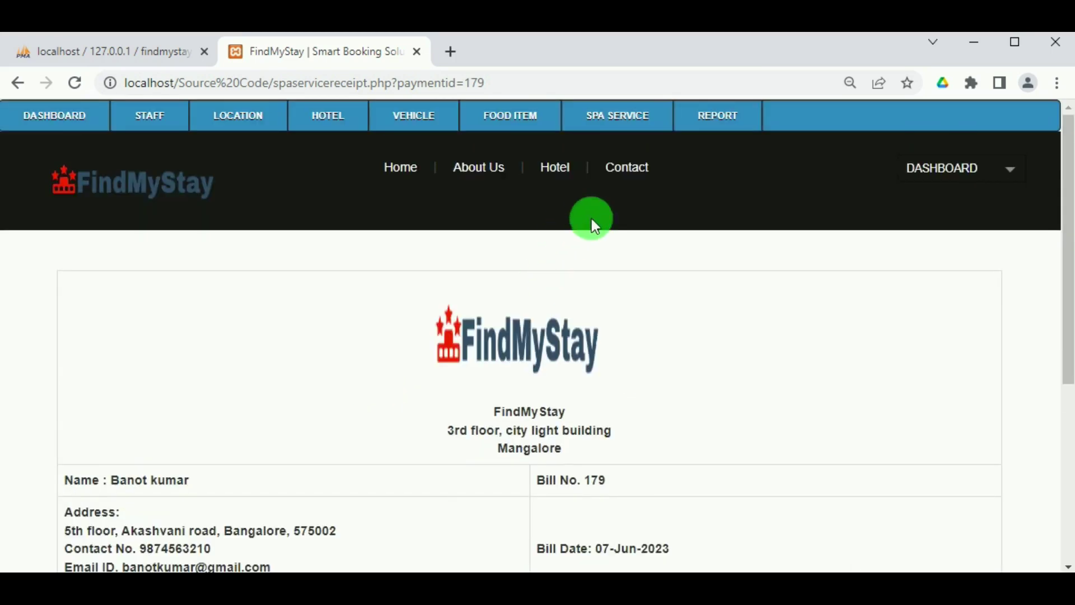
mouse_move(718, 118)
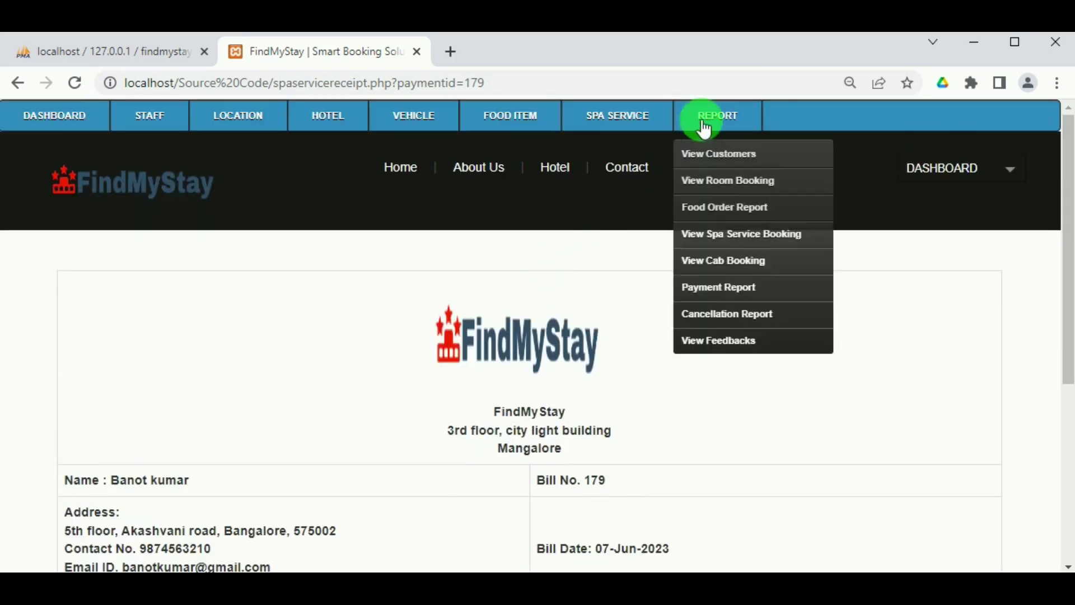
Open the cab booking report and view the Maruti Suzuki Vitara Brezza booking receipt.
left_click(717, 257)
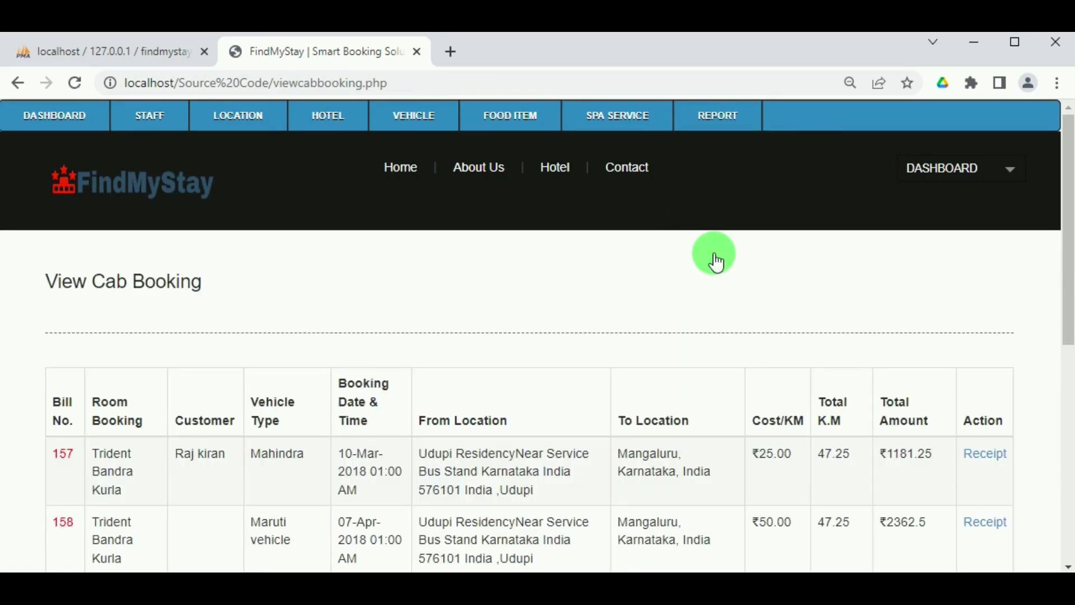
scroll(441, 385, "down", 2)
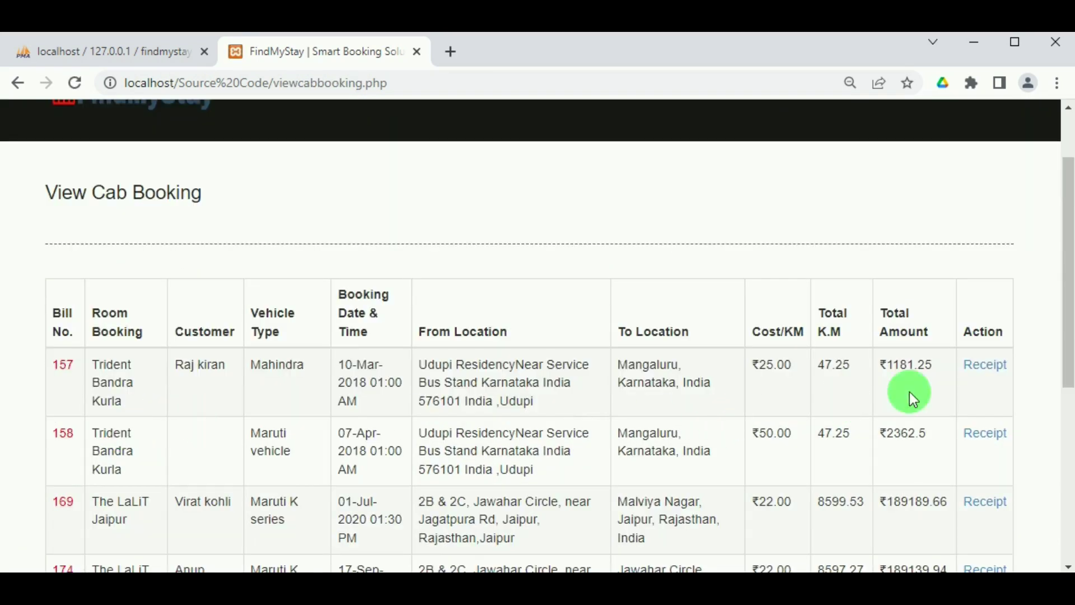
scroll(556, 472, "down", 7)
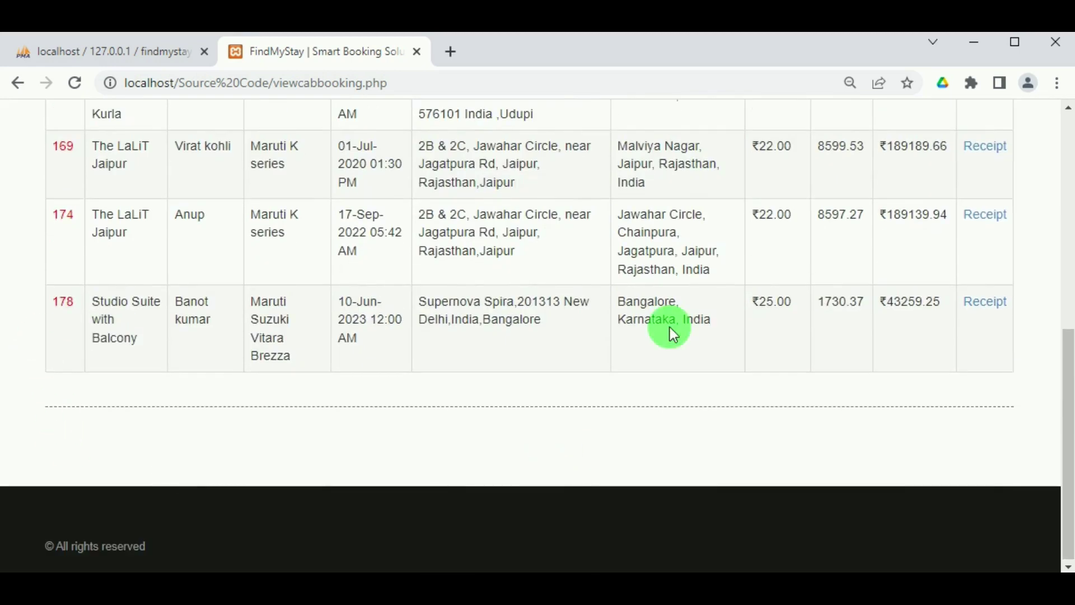
left_click(985, 302)
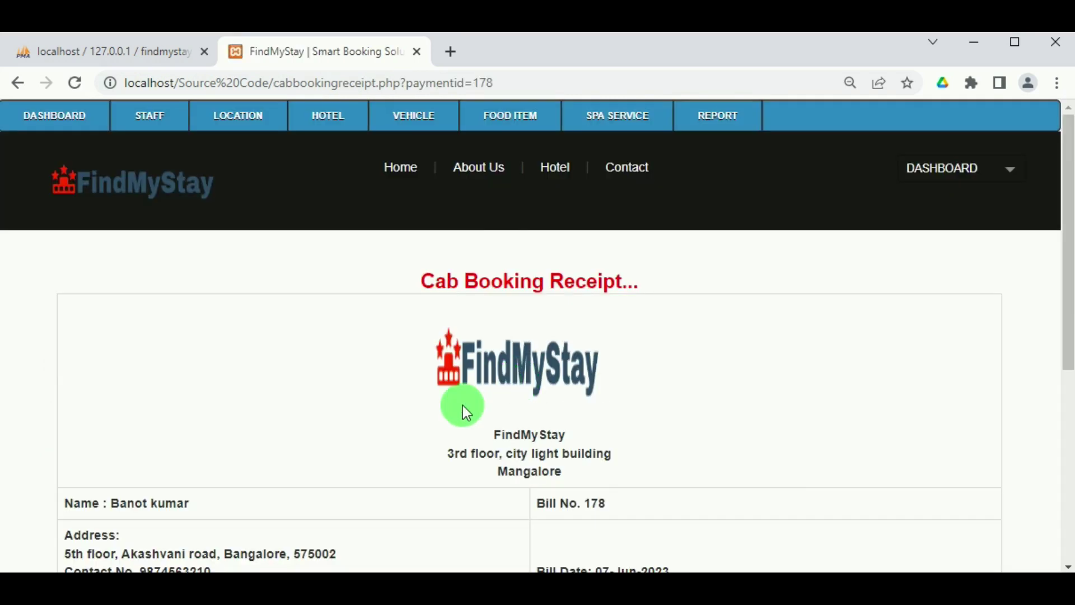
scroll(462, 404, "down", 6)
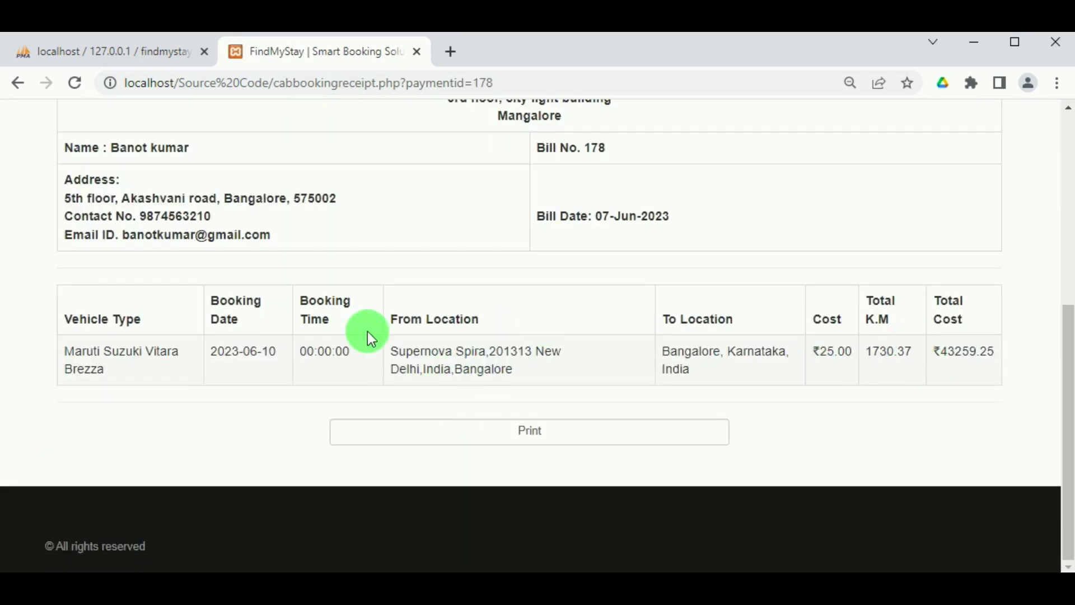
scroll(664, 371, "up", 7)
Open the Payment Report and scroll through bills 179 down to 157.
mouse_move(728, 111)
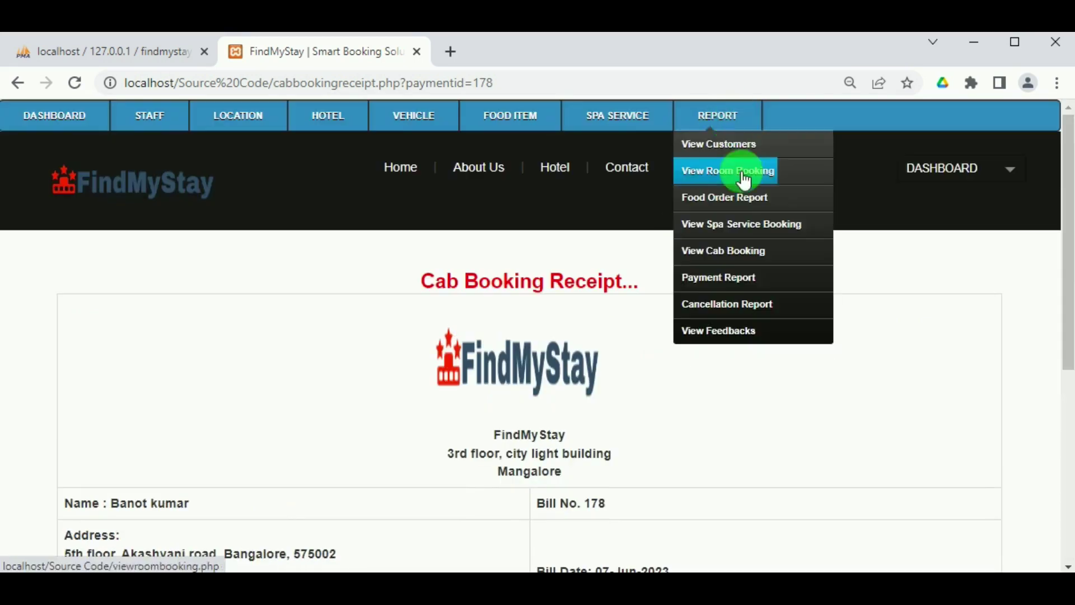
left_click(735, 282)
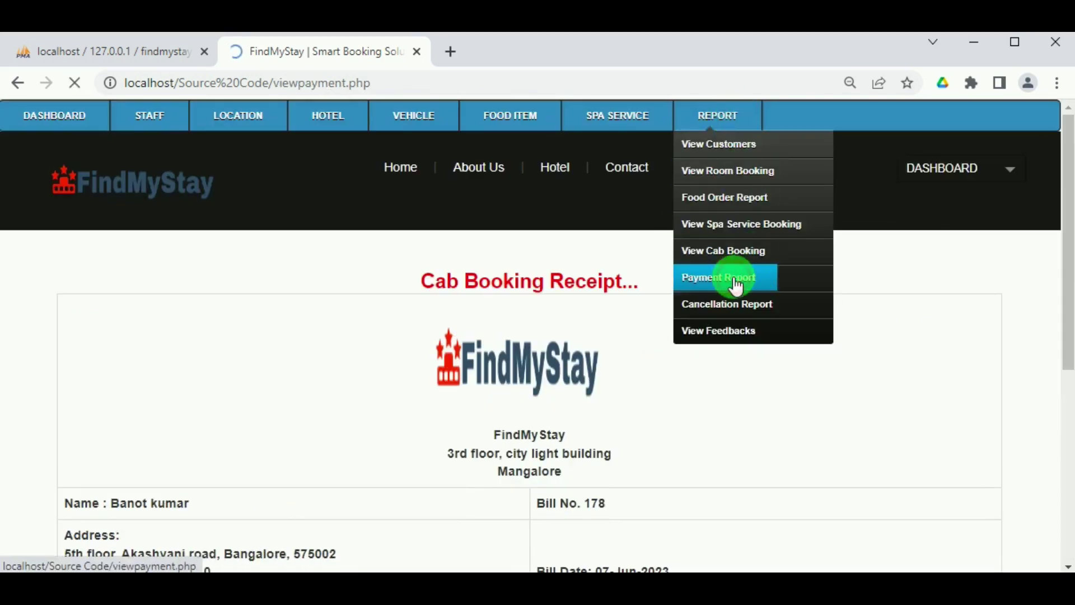
scroll(735, 294, "down", 3)
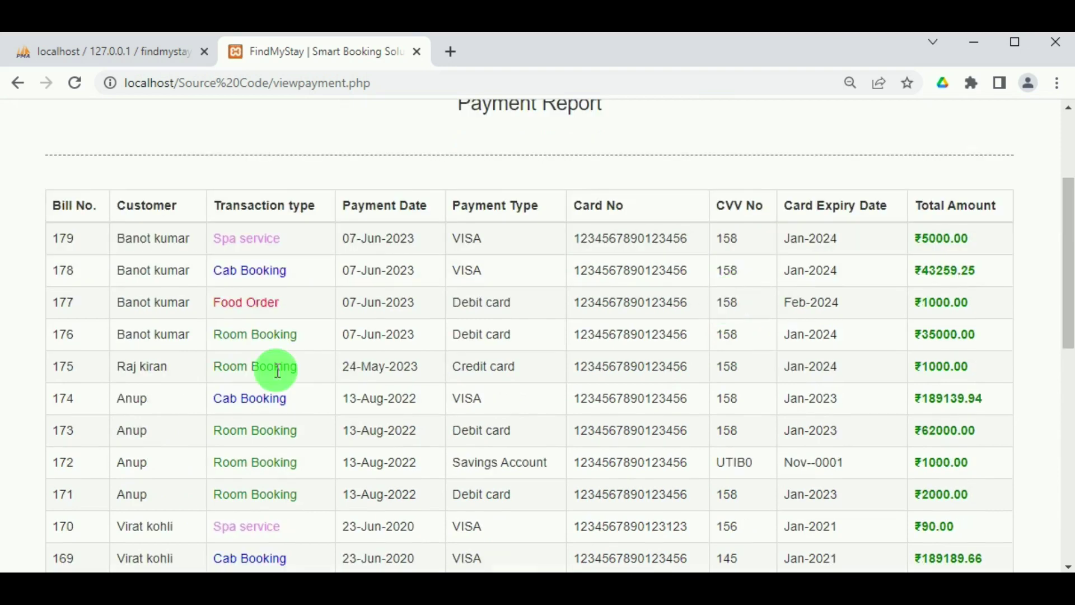
scroll(869, 478, "down", 3)
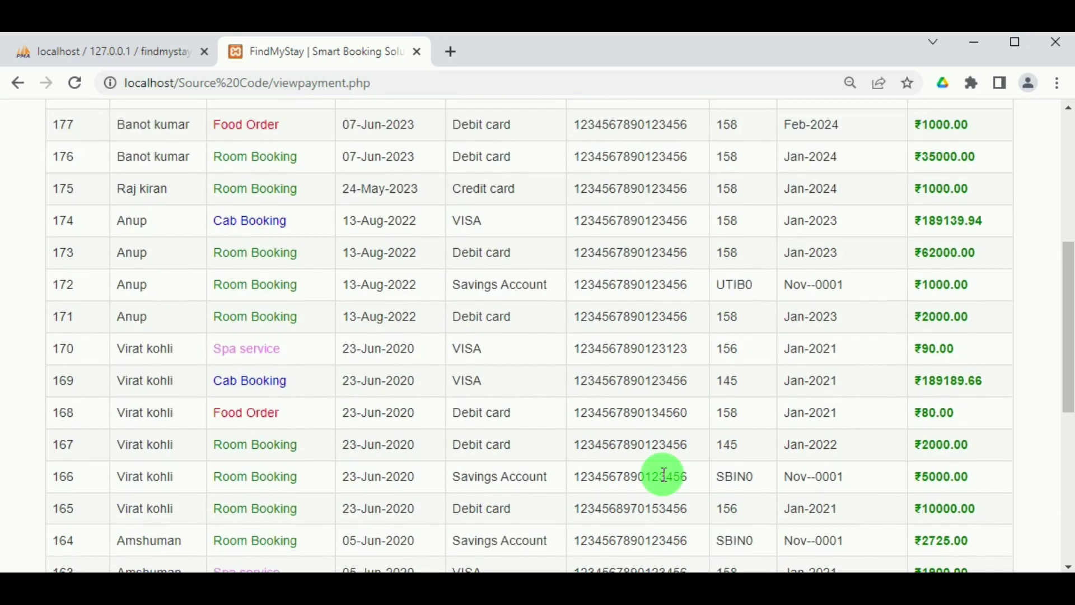
scroll(919, 480, "down", 7)
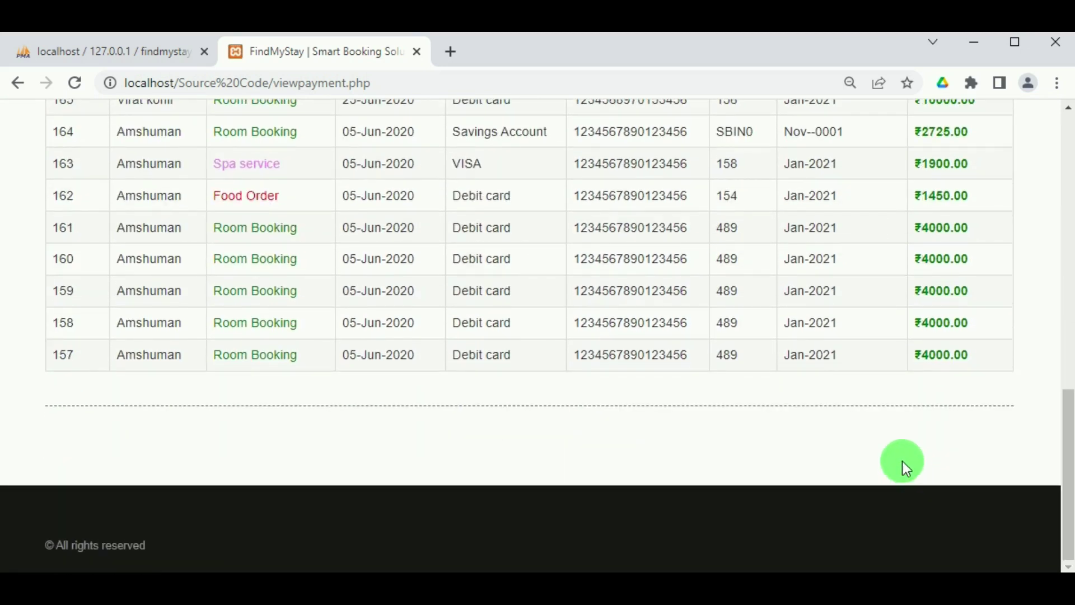
scroll(890, 467, "up", 12)
Open the Trident Bandra Kurla Double Room cancellation receipt showing the ₹2000 refundable amount.
mouse_move(718, 118)
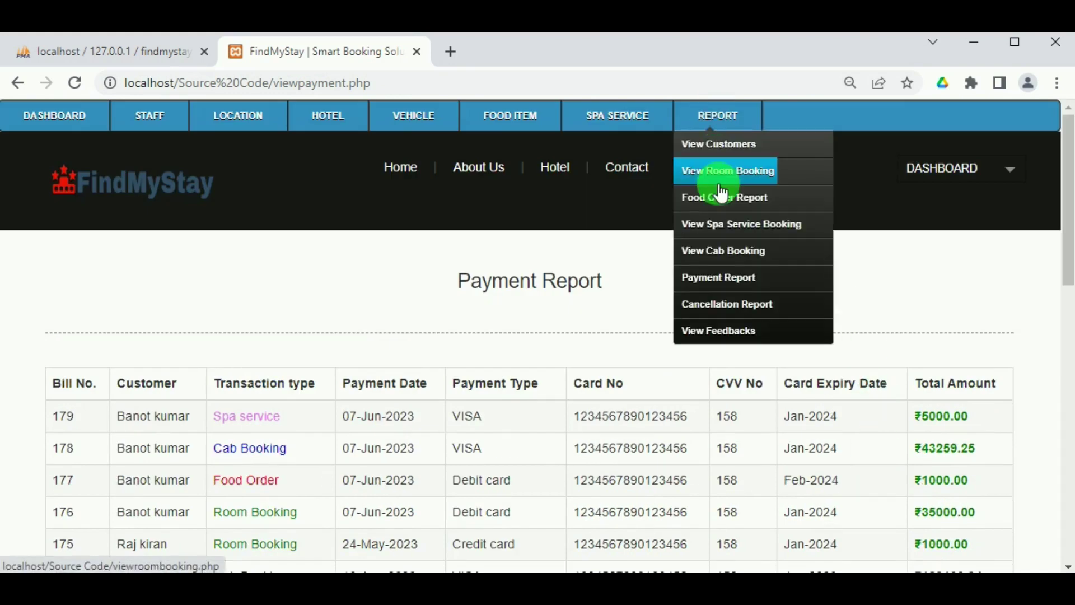
left_click(719, 307)
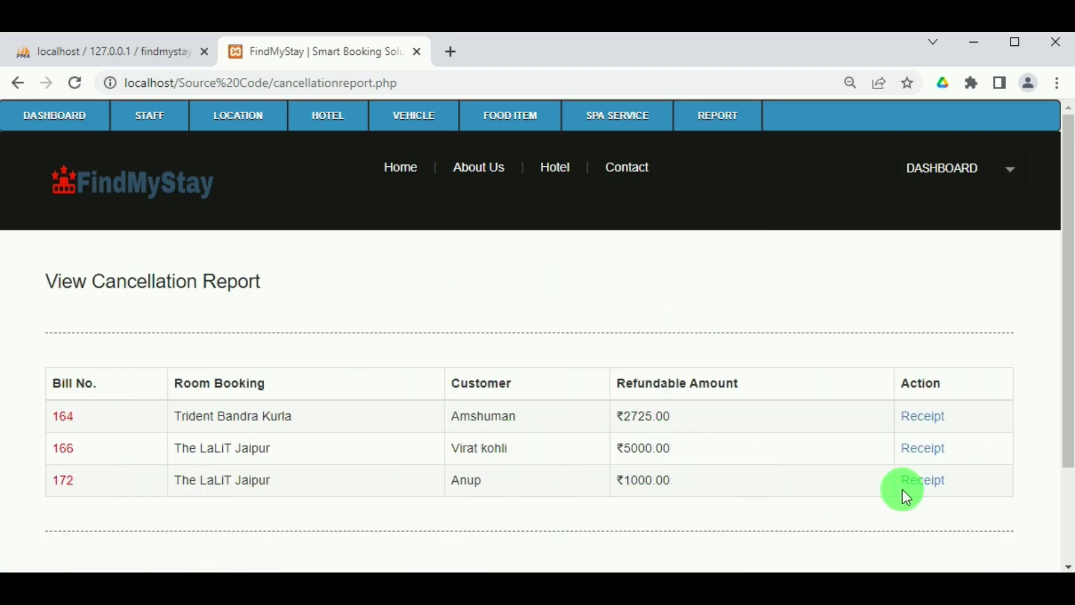
left_click(916, 416)
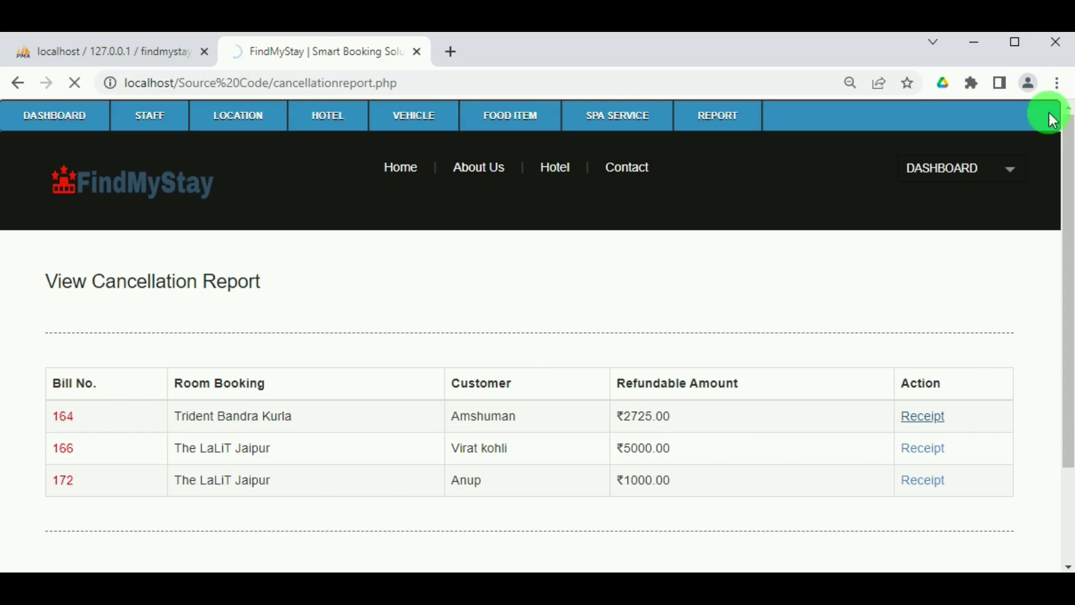
scroll(646, 384, "down", 2)
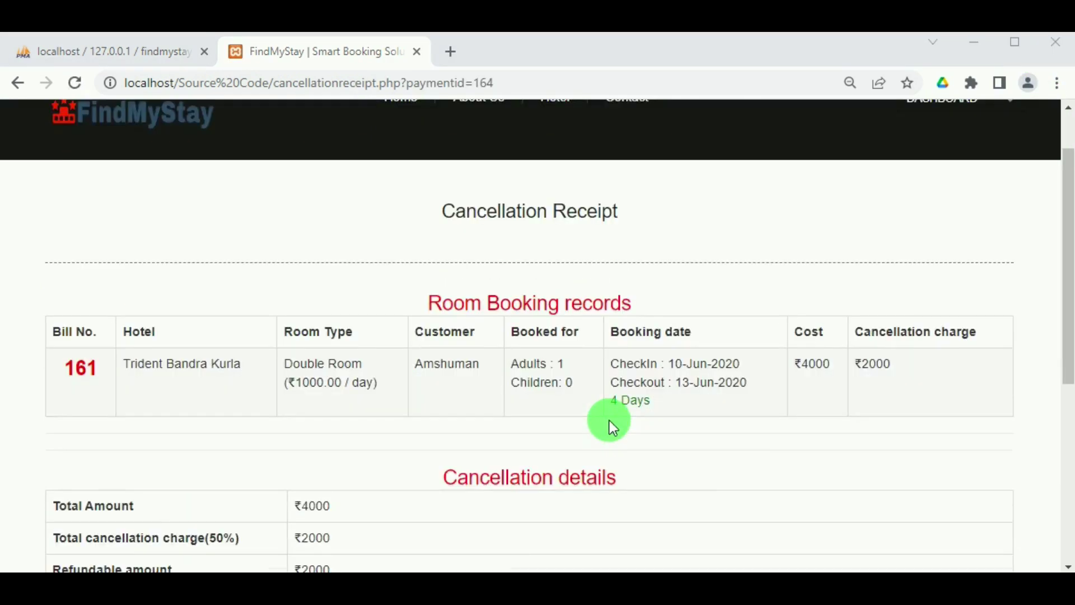
scroll(610, 399, "down", 5)
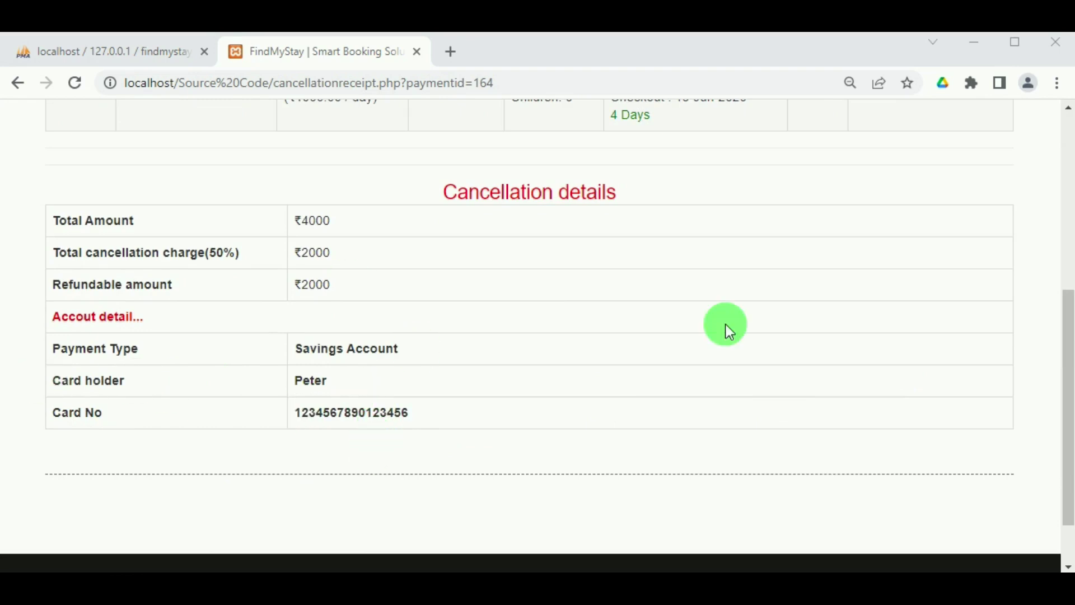
scroll(733, 255, "up", 6)
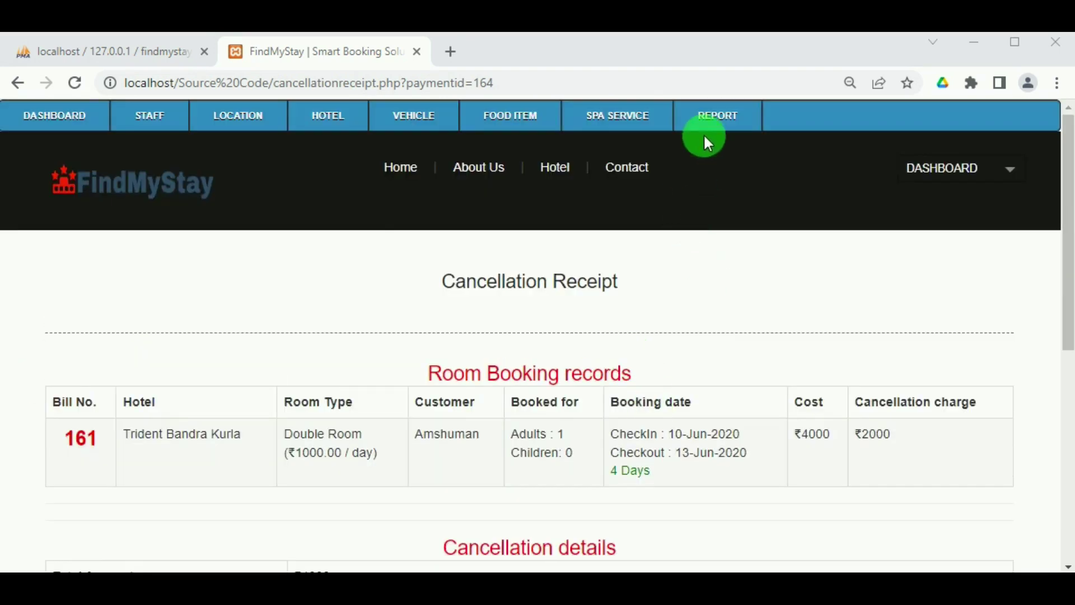
mouse_move(706, 141)
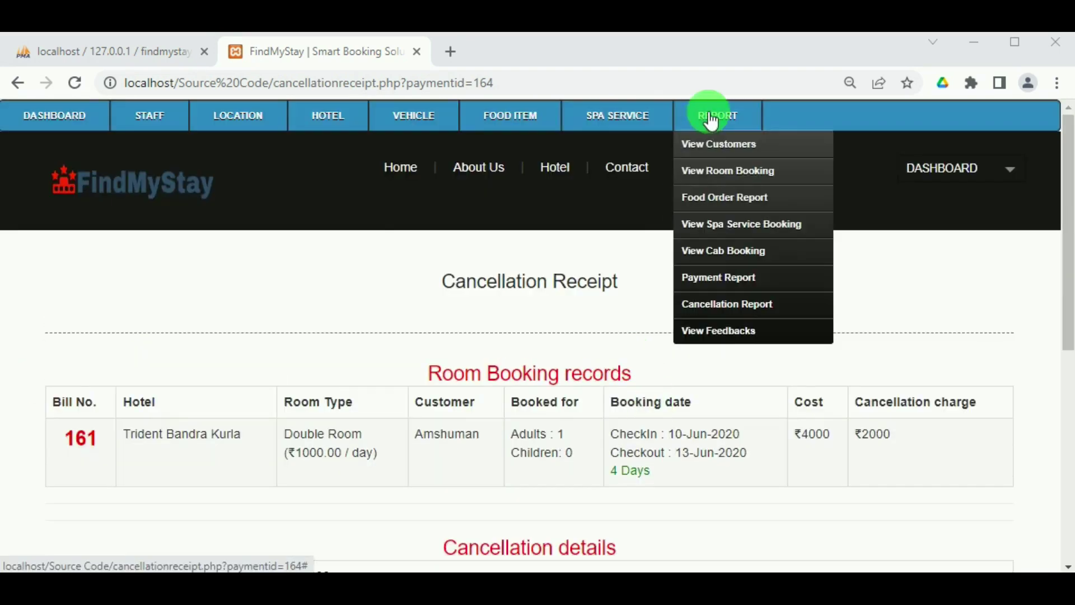
left_click(727, 331)
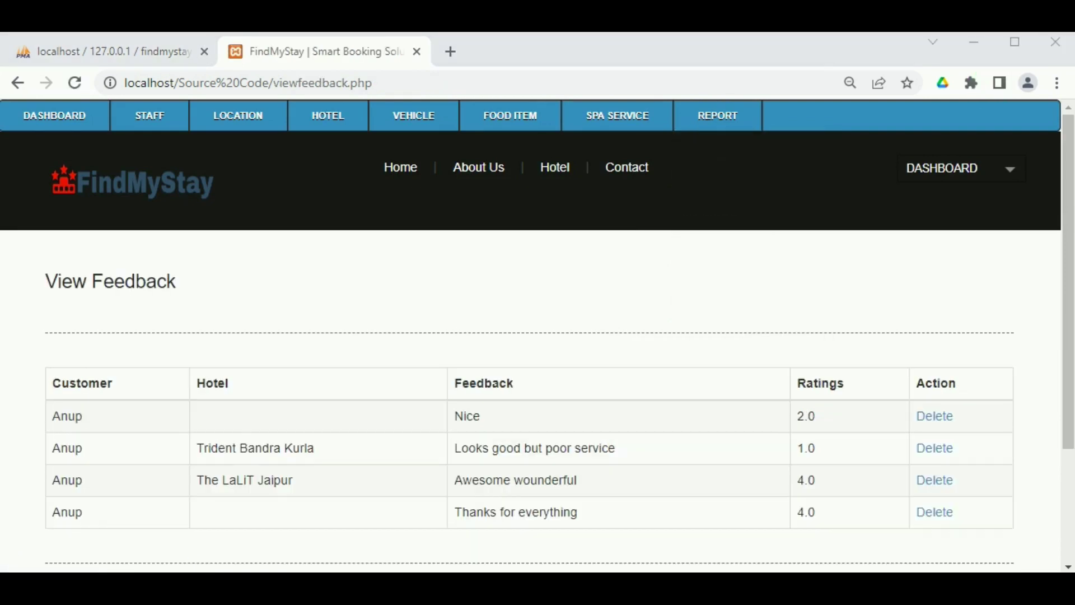
scroll(398, 439, "down", 3)
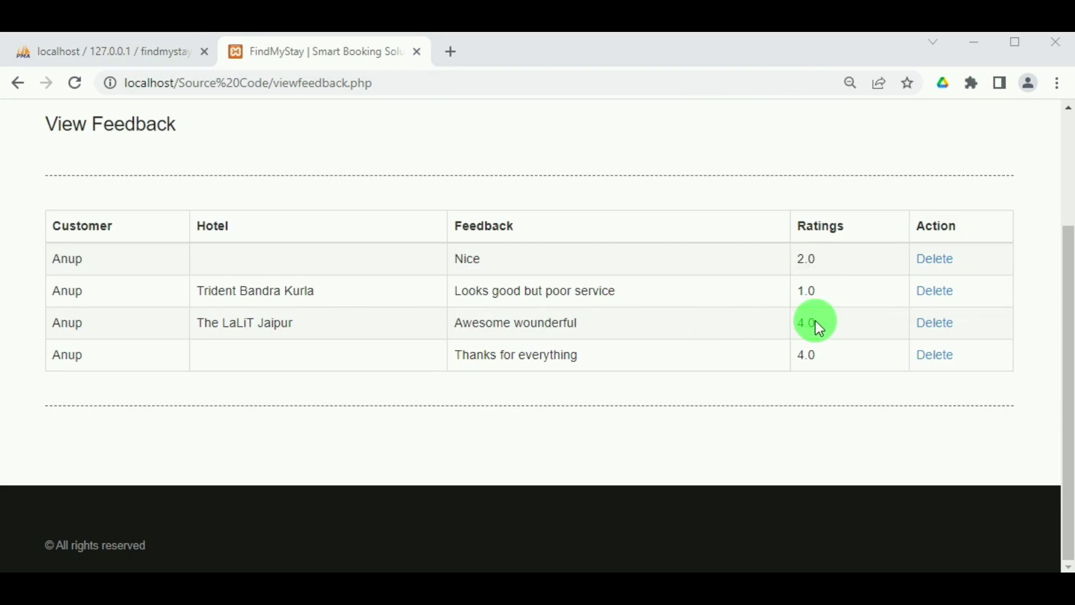
scroll(914, 315, "up", 3)
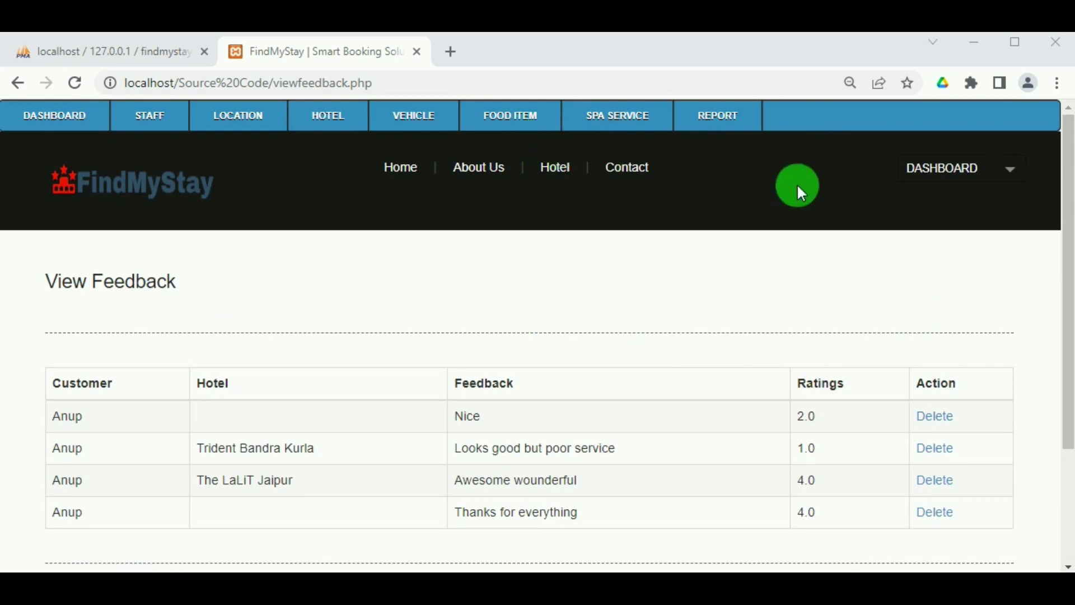
mouse_move(991, 171)
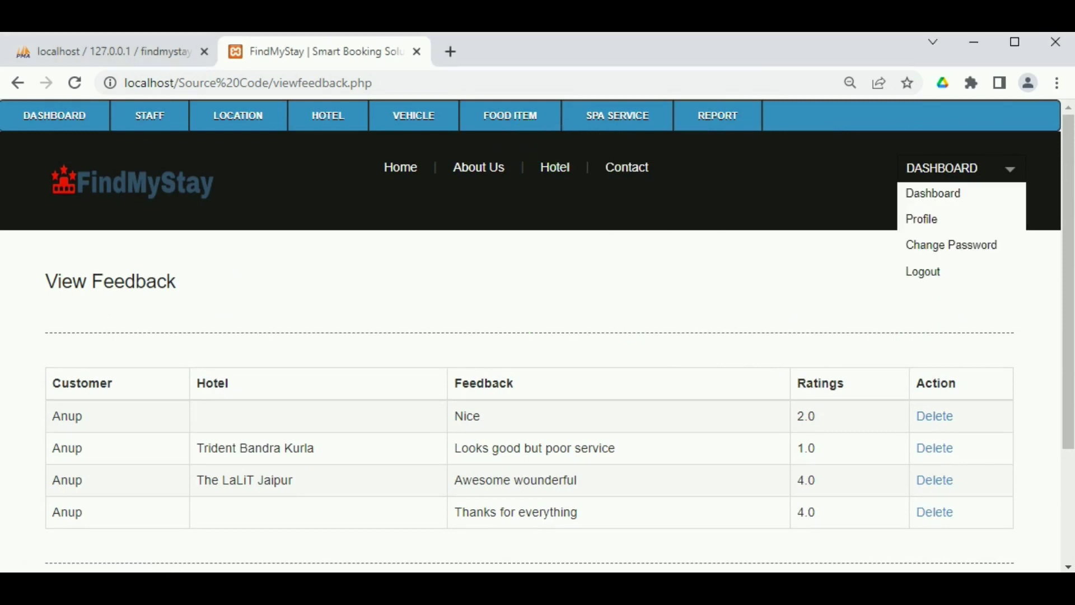
View the staff Profile and Change Password pages from the DASHBOARD menu, then log out.
left_click(926, 220)
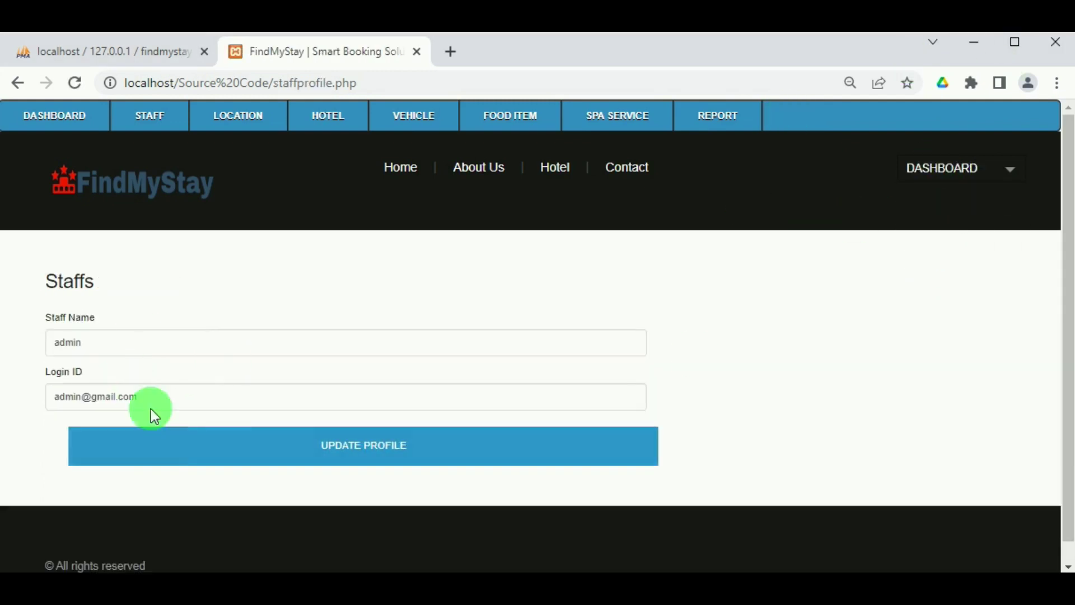
left_click(1010, 170)
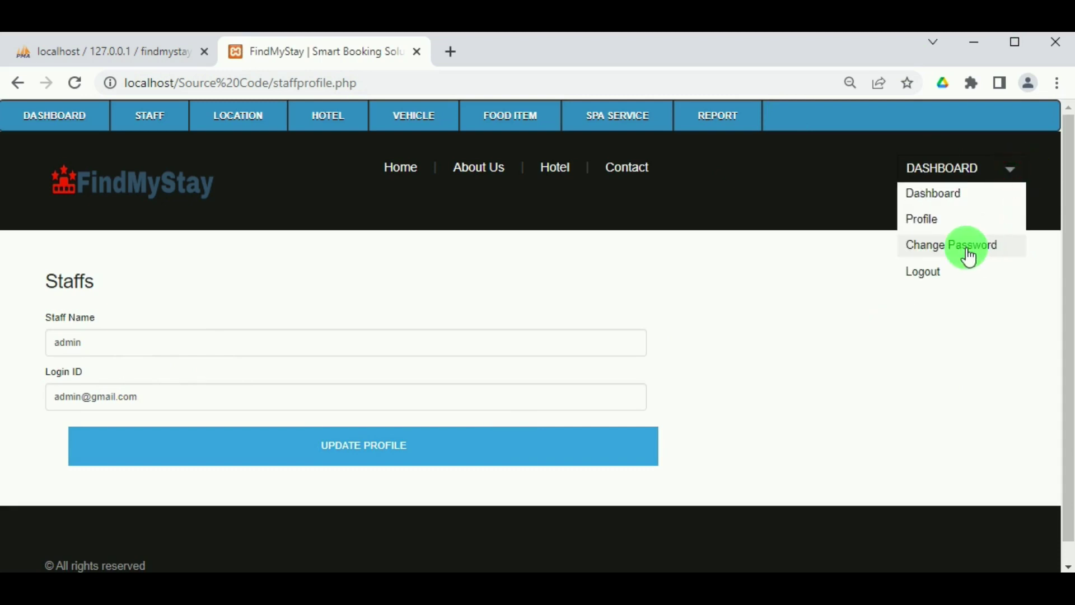
left_click(973, 246)
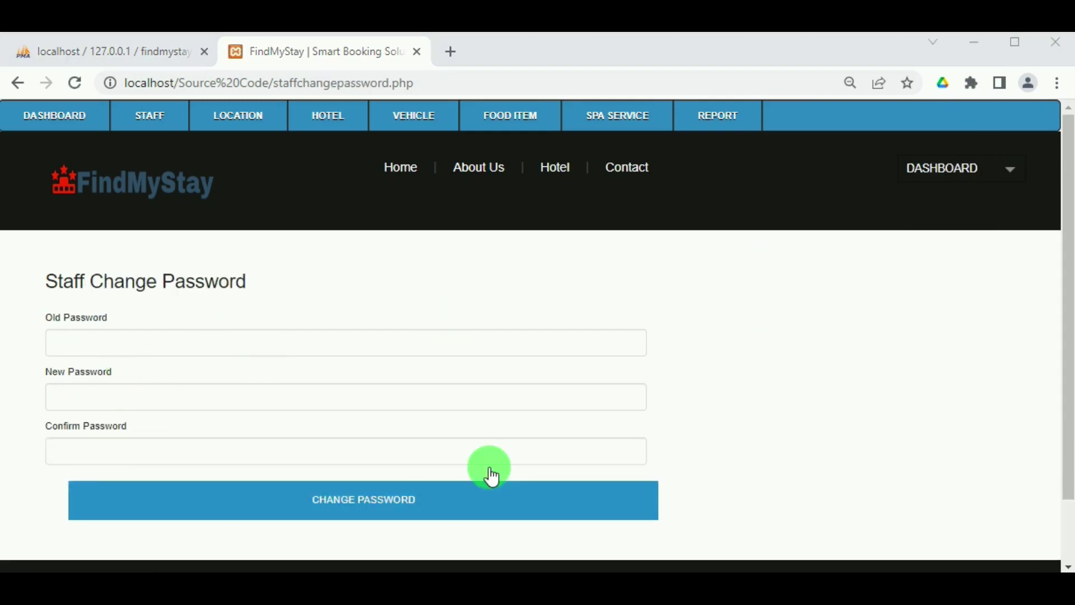
left_click(1012, 170)
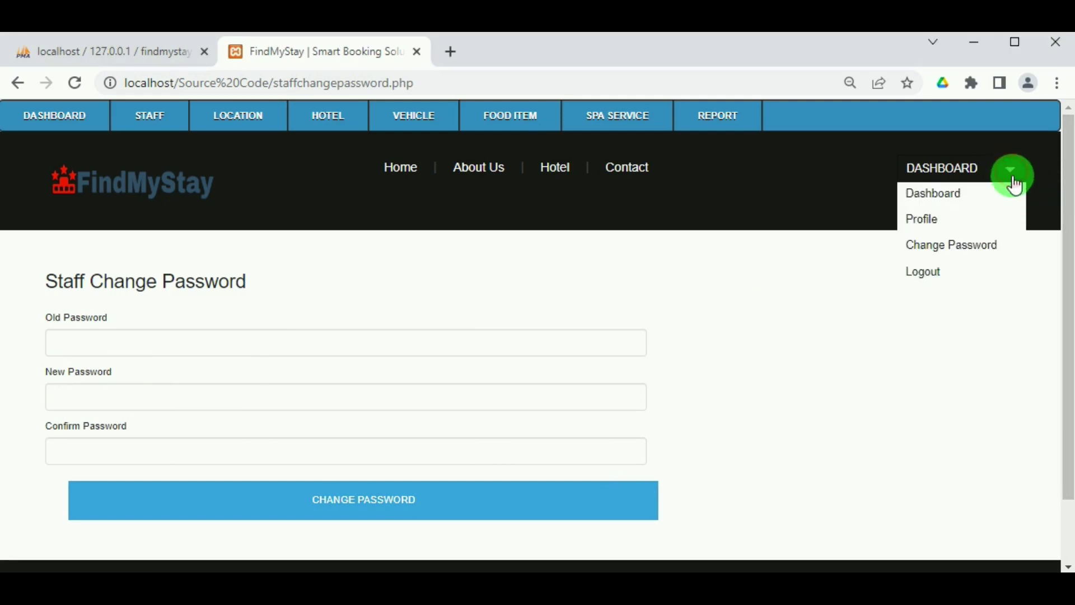
left_click(929, 280)
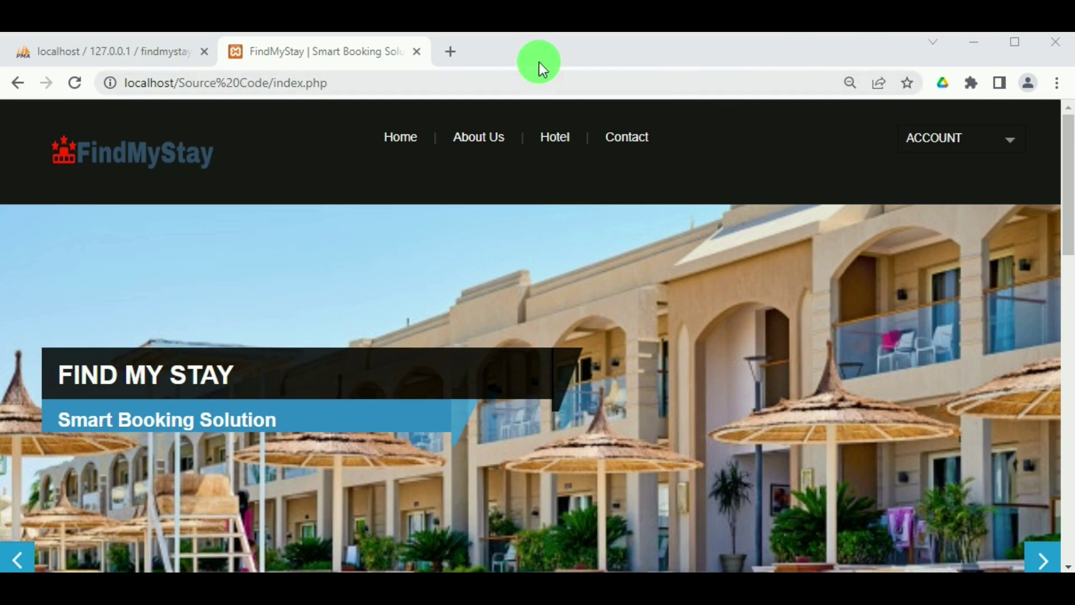
Choose Register from the home page's ACCOUNT menu to reach the customer registration form.
scroll(624, 214, "down", 5)
scroll(651, 229, "up", 5)
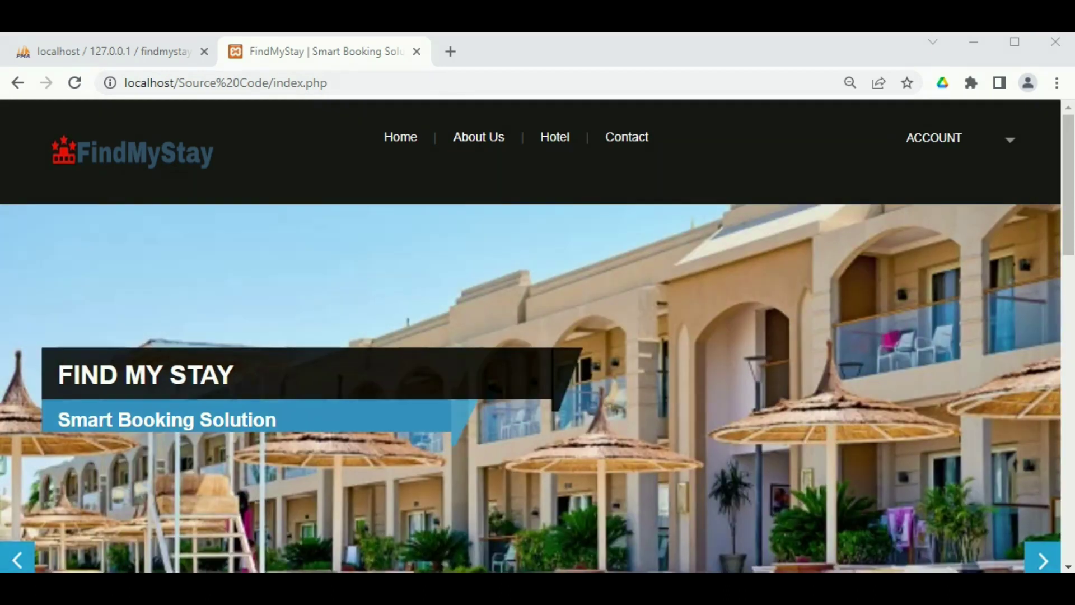
left_click(1010, 145)
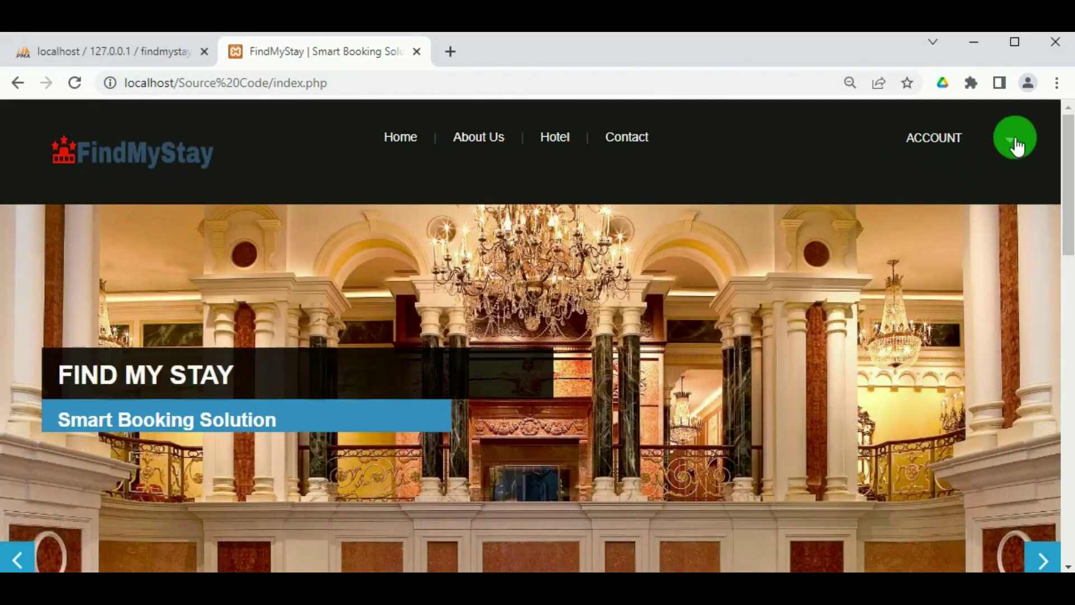
left_click(1014, 142)
left_click(931, 219)
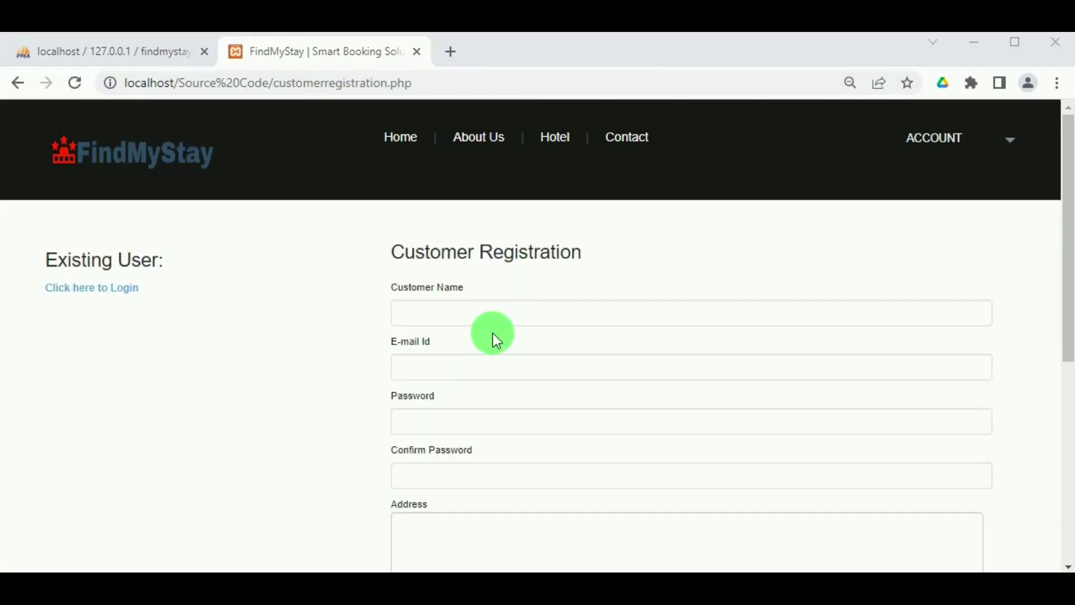
Enter the new customer's name and e-mail address in the registration form.
left_click(502, 313)
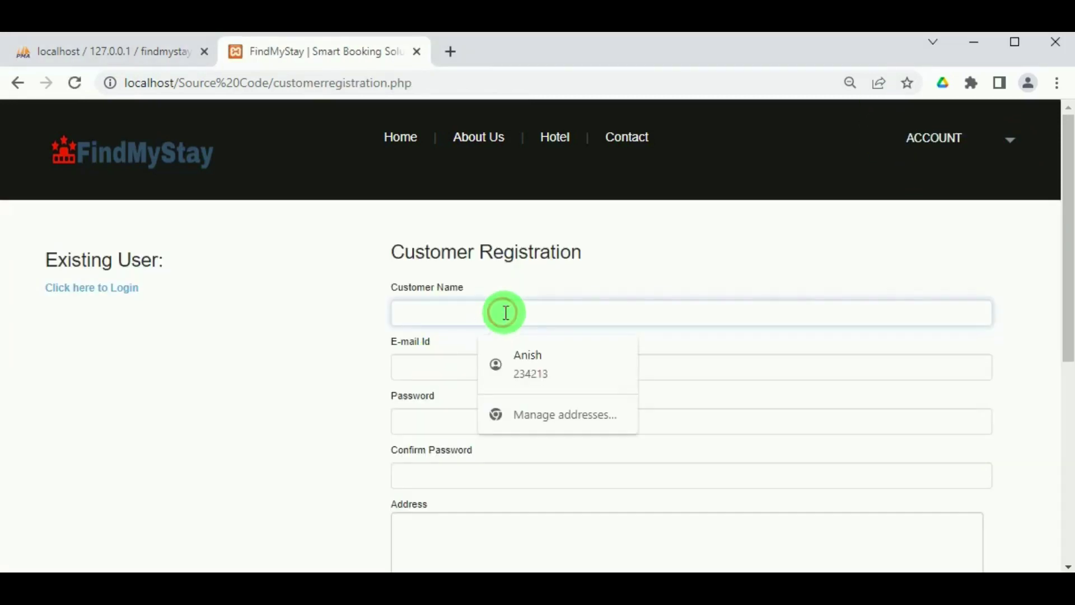
type("A")
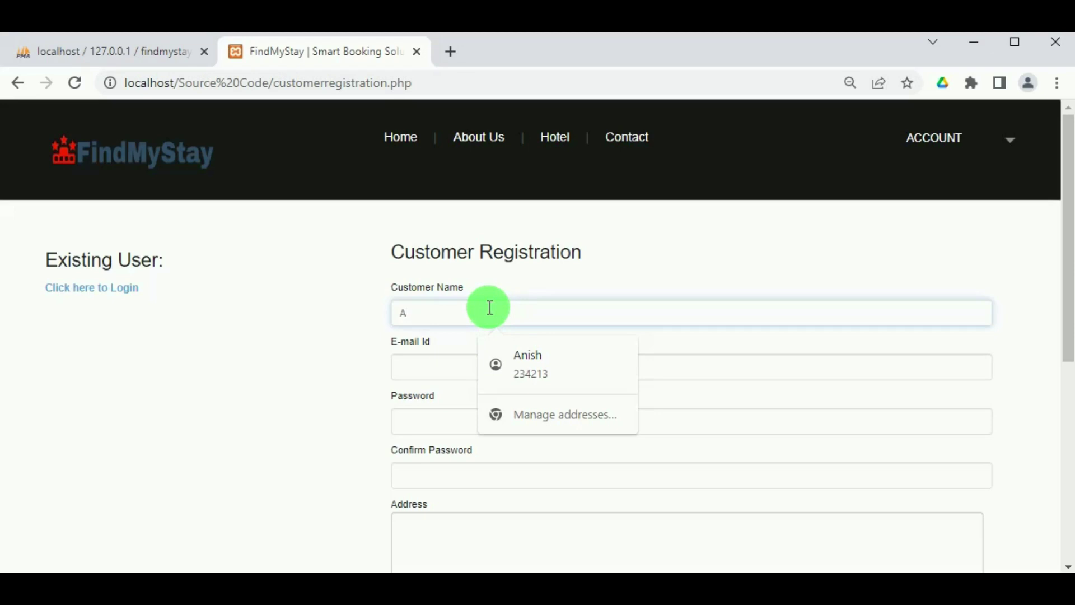
type("m")
type("isha")
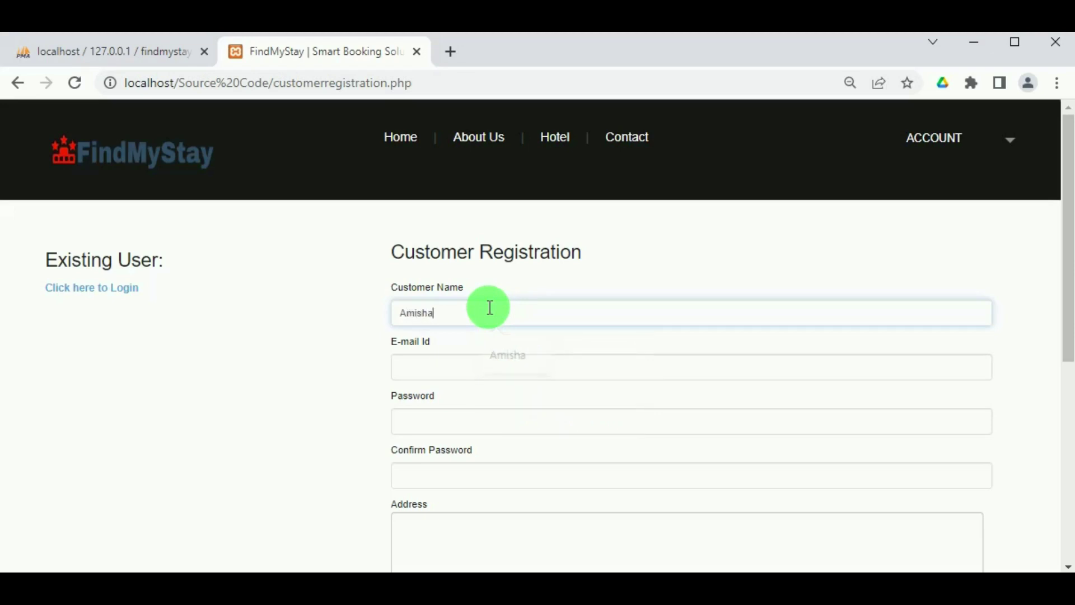
double_click(446, 307)
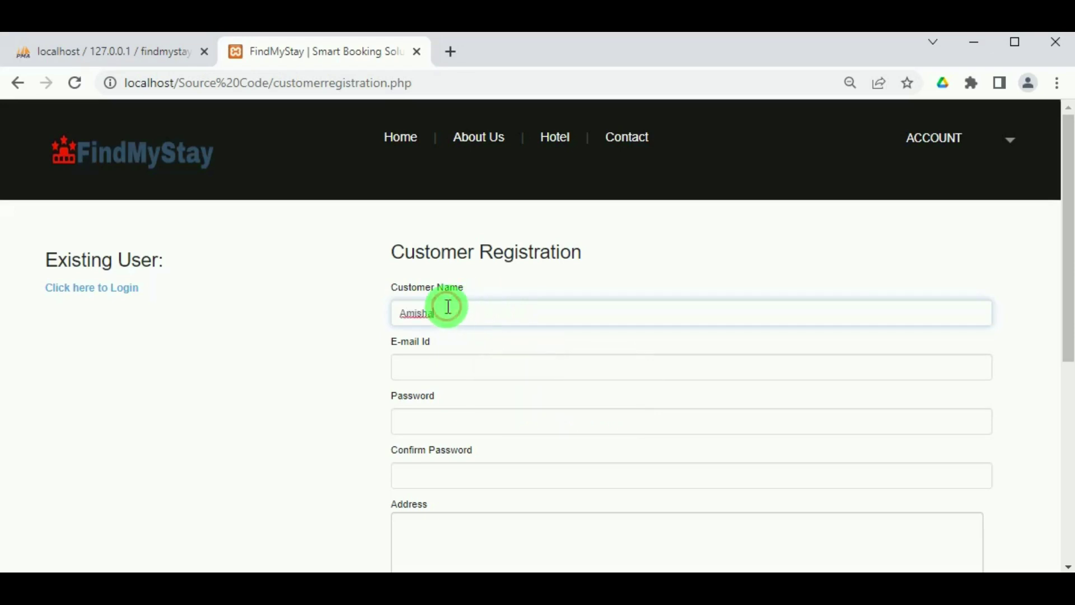
left_click(433, 357)
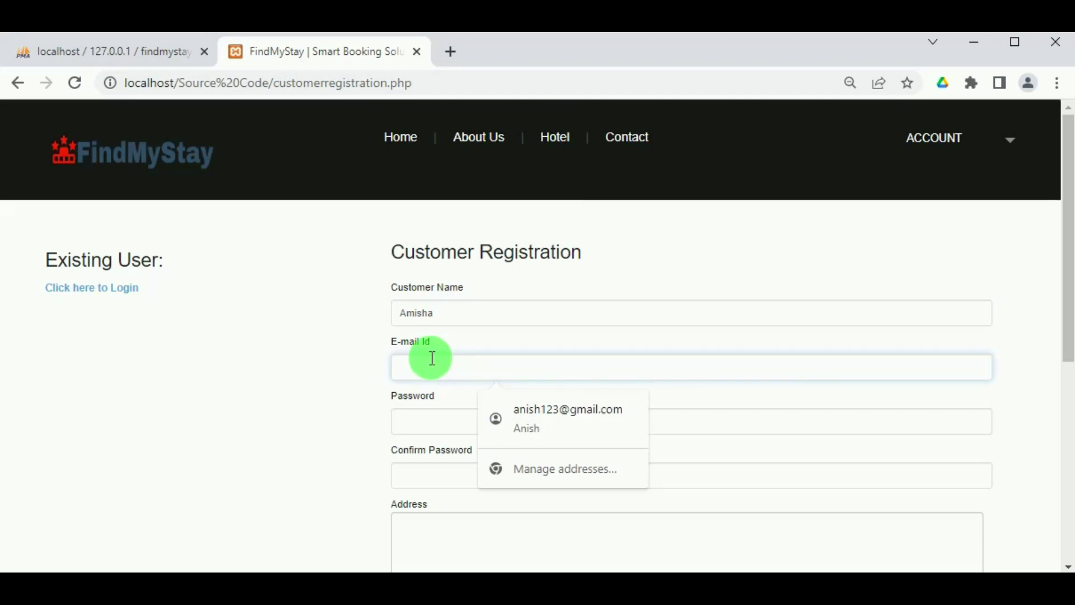
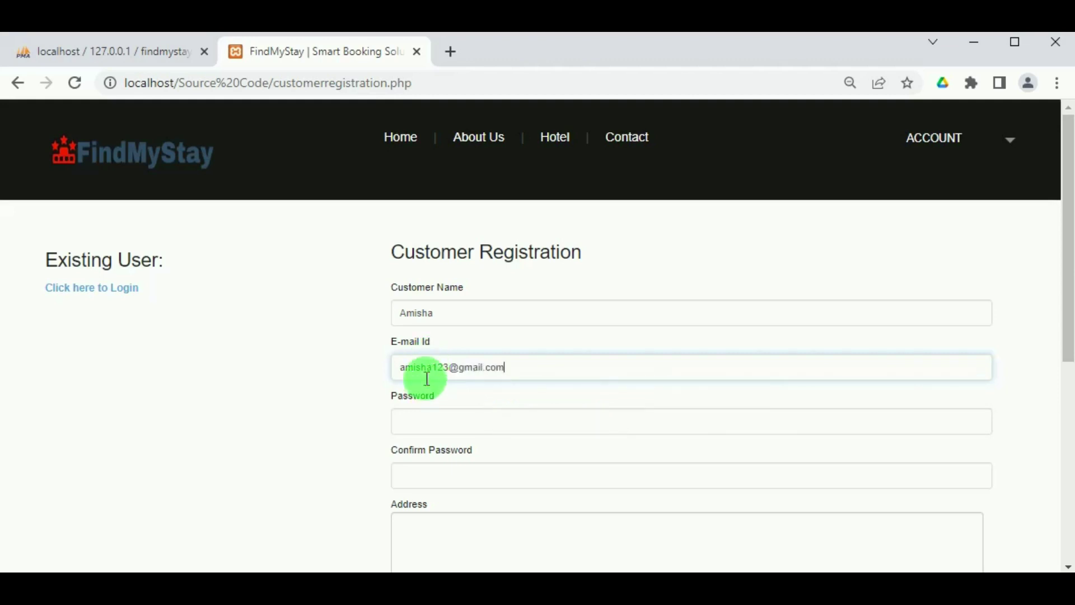
left_click(439, 368)
double_click(412, 367)
Paste the account password into both Password and Confirm Password.
left_click(424, 415)
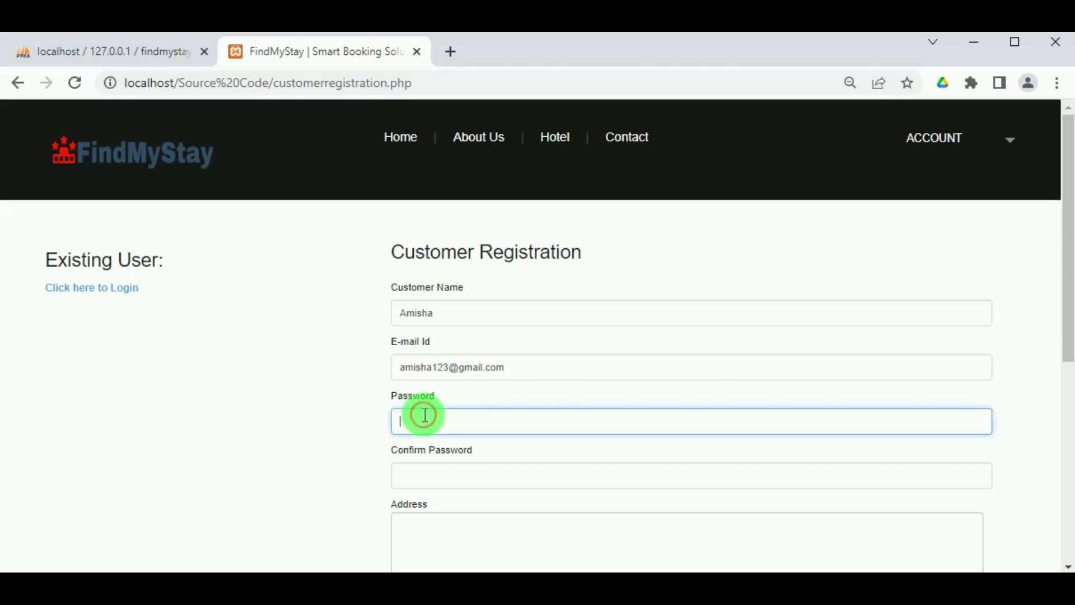
key("ctrl+v")
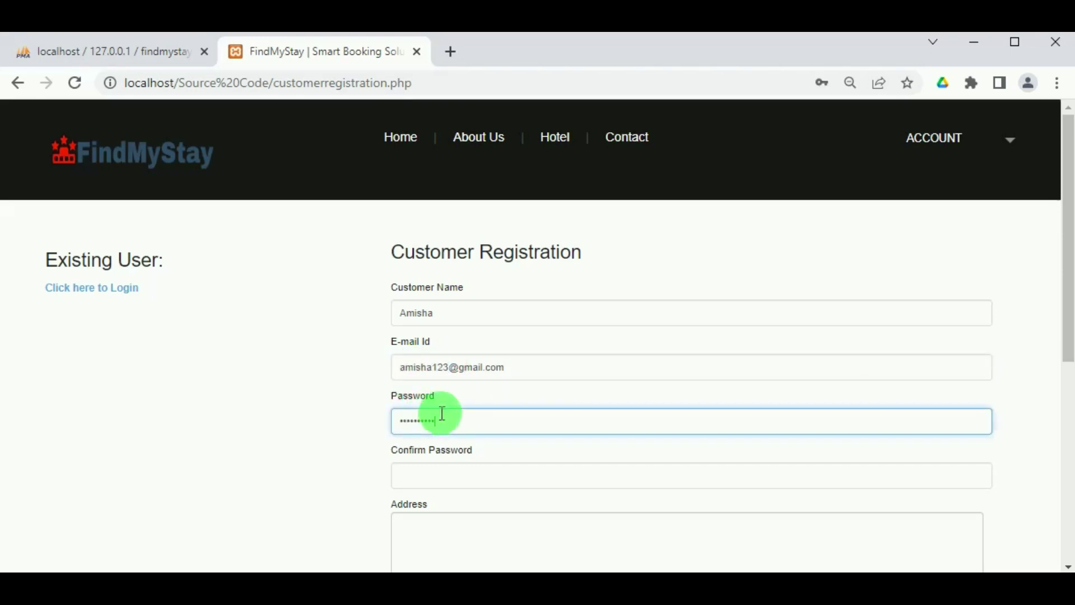
left_click(492, 470)
key("ctrl+v")
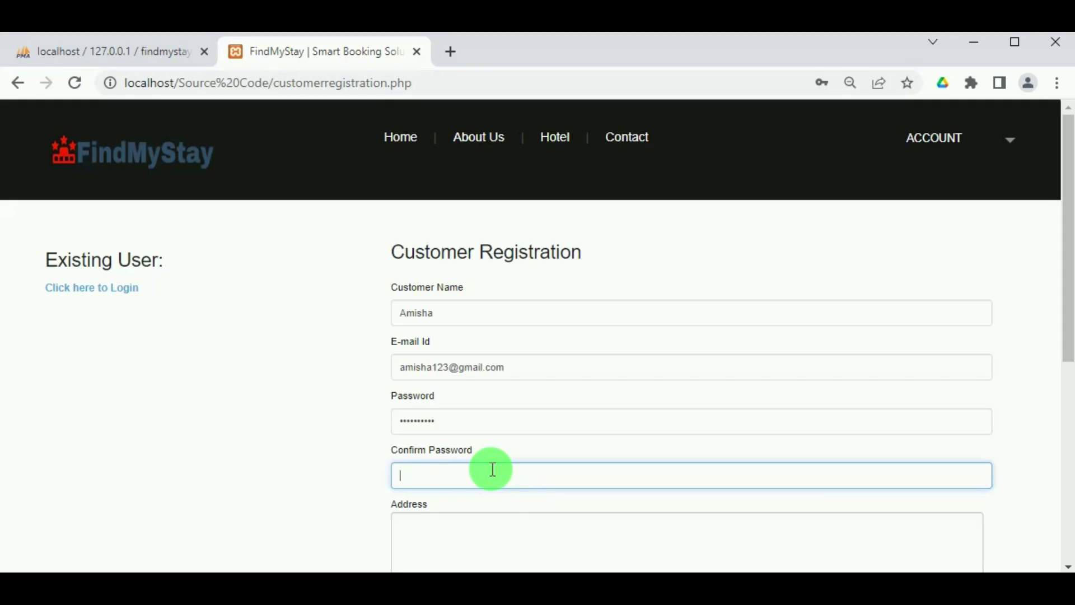
key("ctrl+v")
scroll(448, 448, "down", 3)
Autofill address, city and pin code, clear the mobile suggestion, register and acknowledge success.
left_click(428, 367)
left_click(517, 484)
scroll(344, 482, "down", 3)
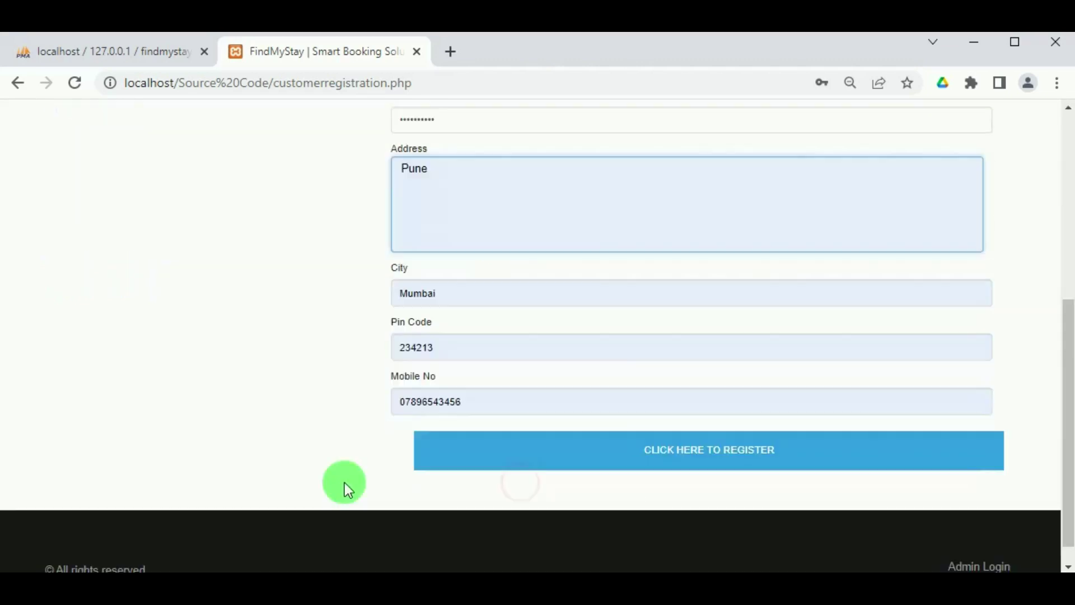
left_click(404, 404)
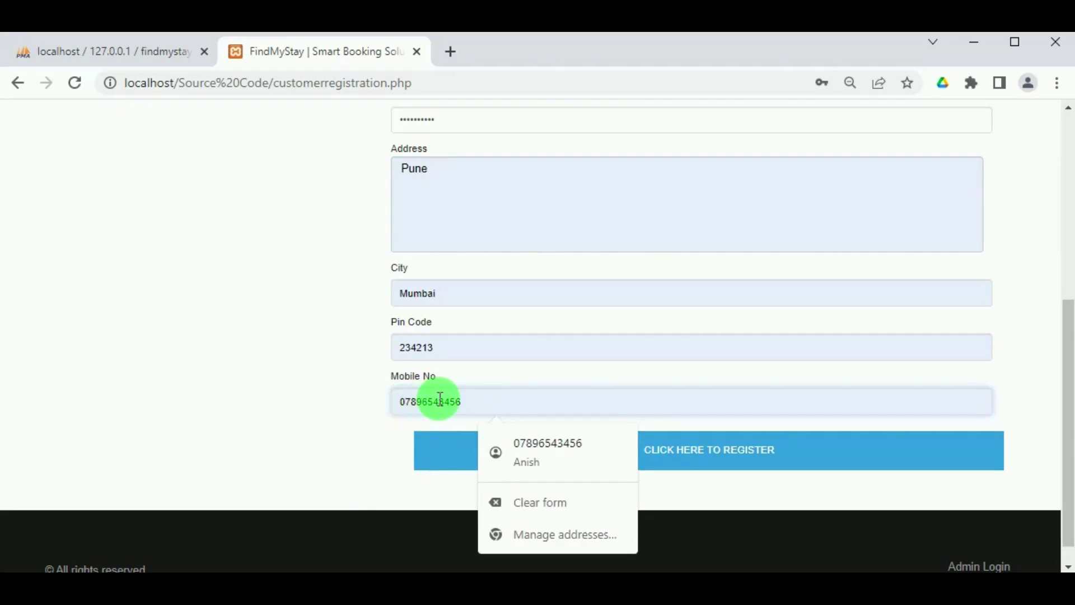
key("ctrl+a")
key("BackSpace")
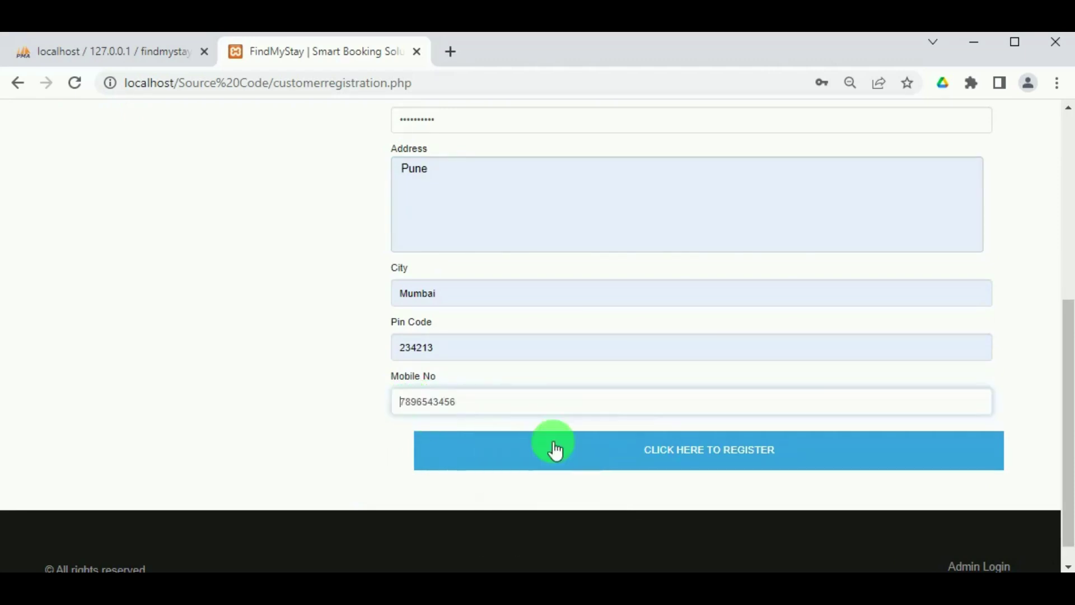
left_click(576, 447)
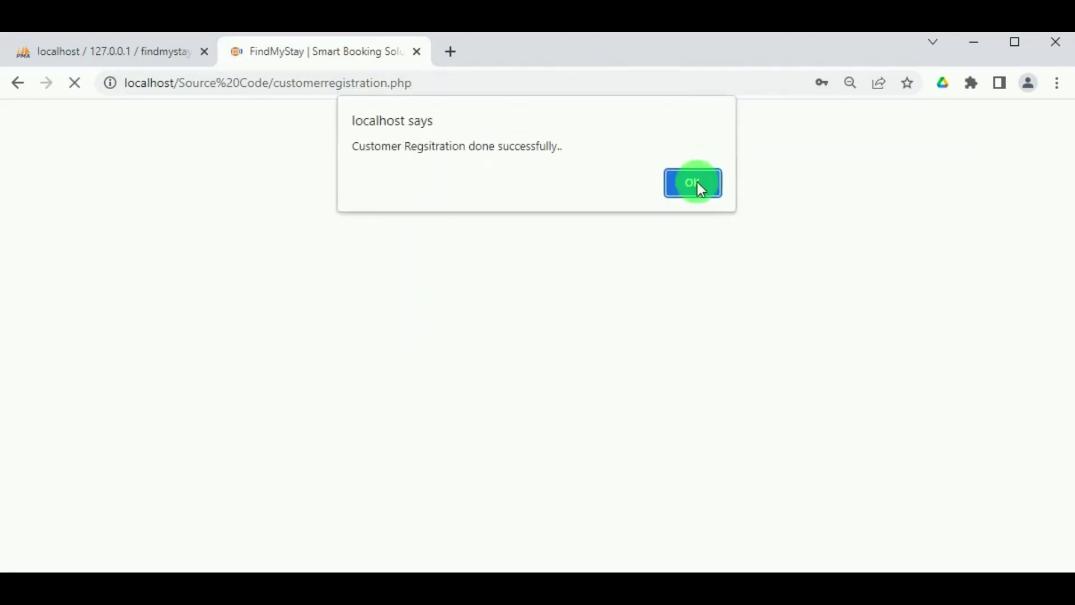
left_click(698, 183)
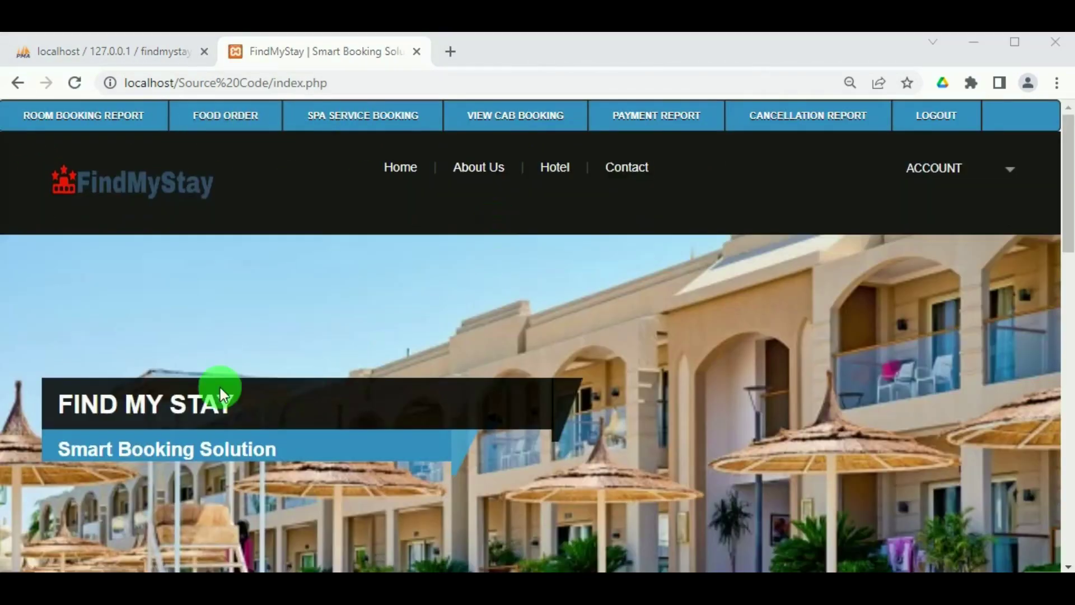
Search with Hotel Type 5 Star and location 'Mum' to list The Taj Palace.
scroll(568, 435, "down", 3)
scroll(559, 415, "down", 10)
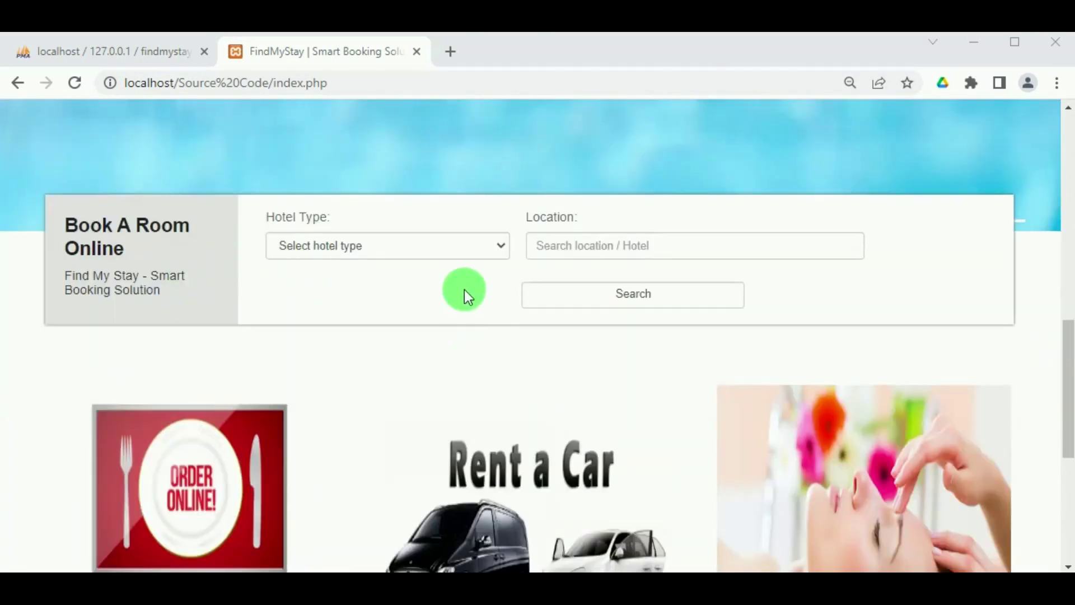
left_click(367, 248)
left_click(499, 247)
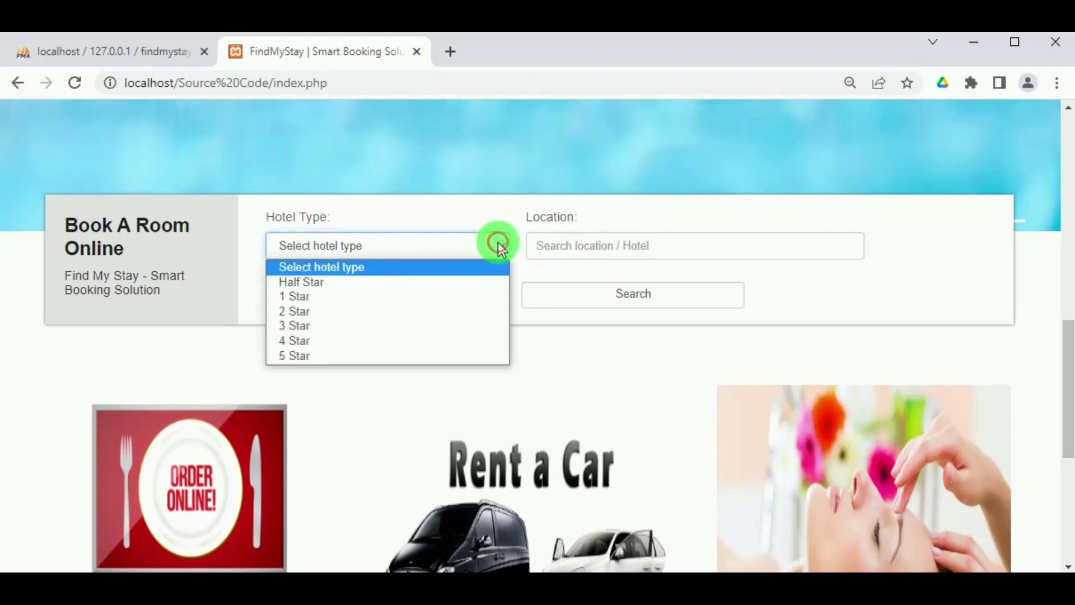
left_click(453, 353)
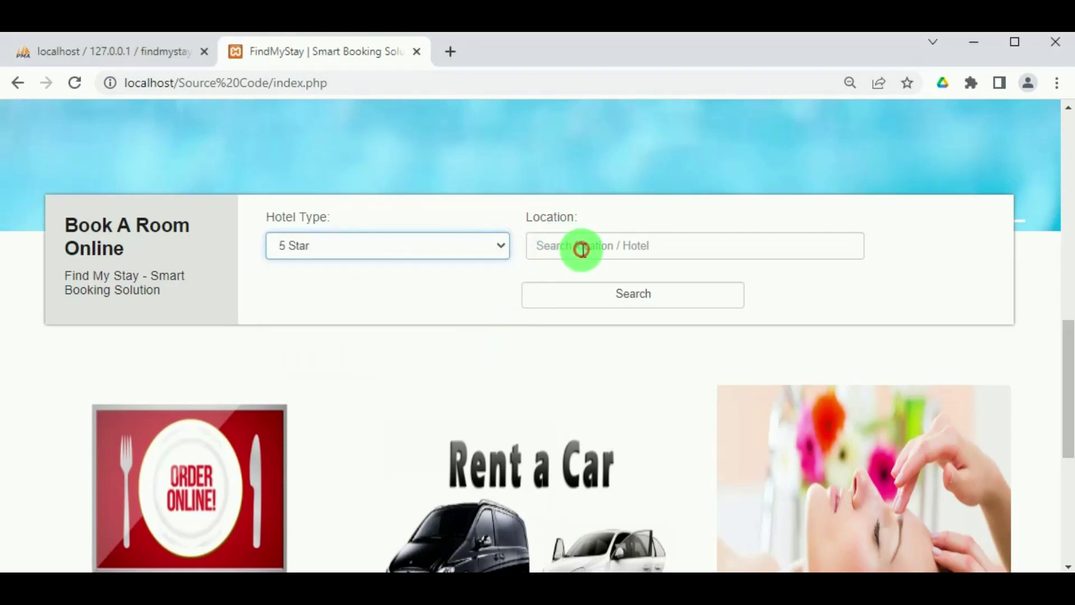
left_click(618, 244)
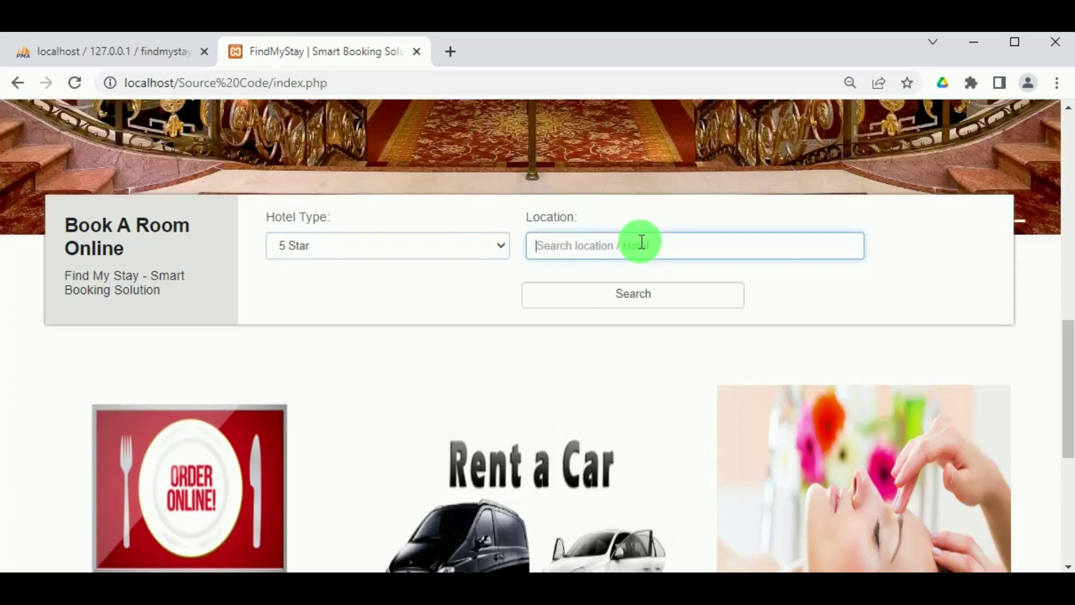
type("Mumbai")
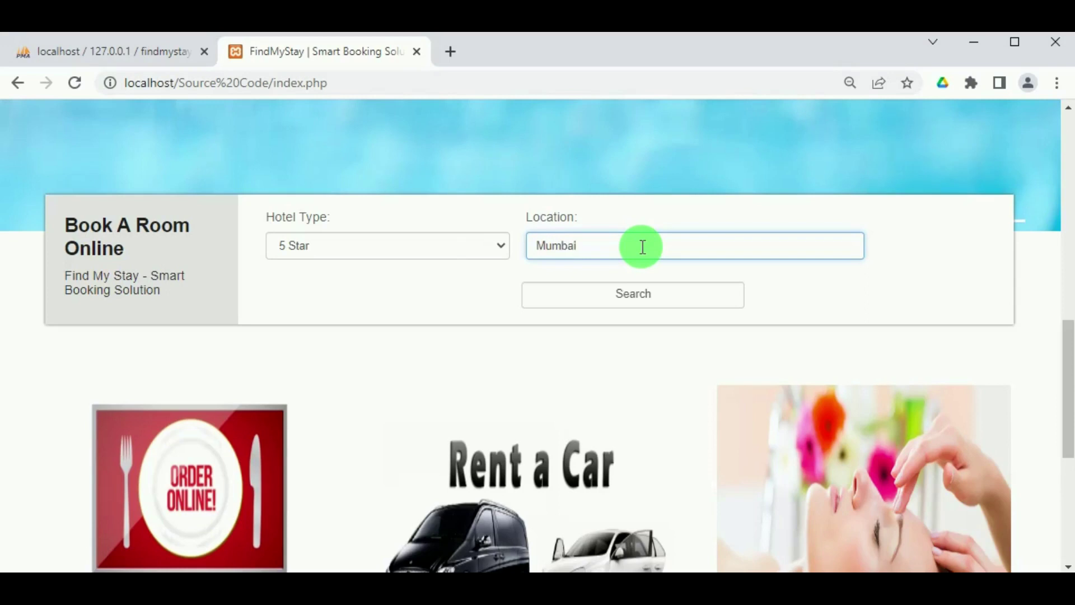
left_click(632, 295)
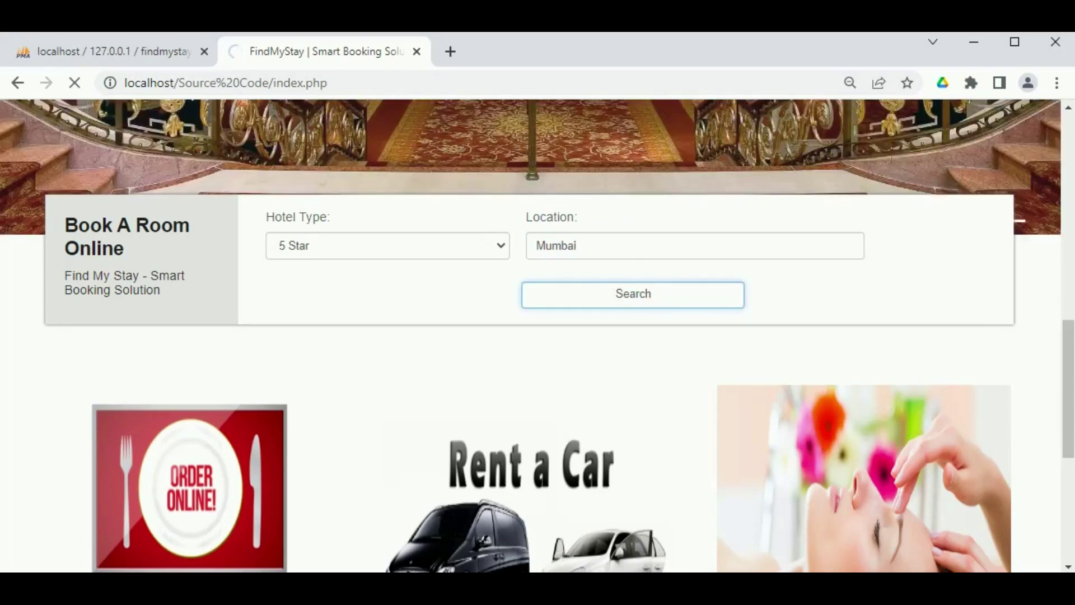
scroll(163, 403, "down", 3)
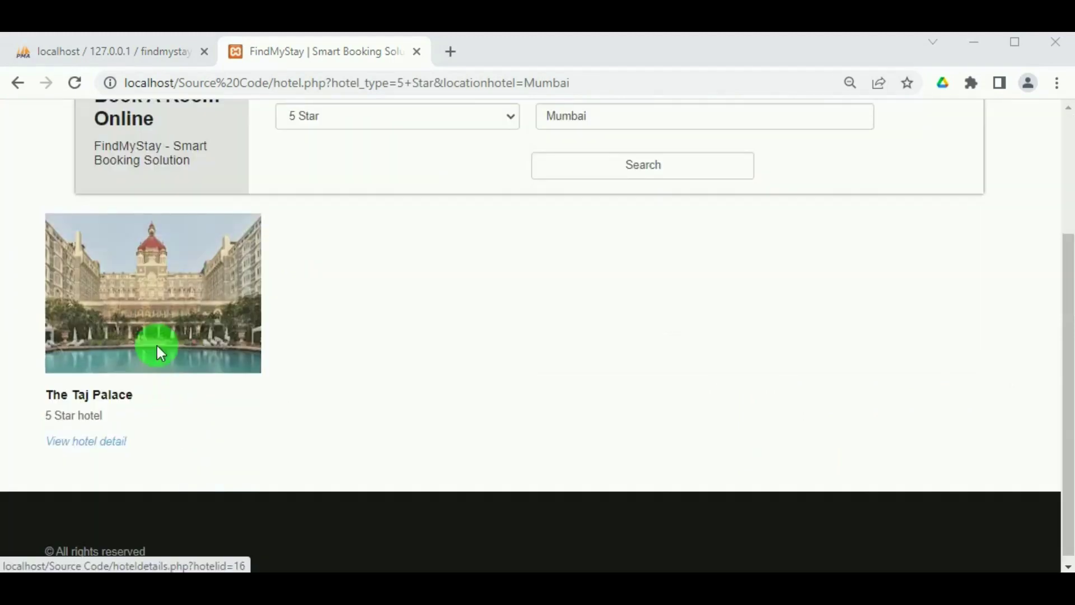
Browse The Taj Palace details and room types, then choose Book Now for Taj Club Room.
left_click(82, 442)
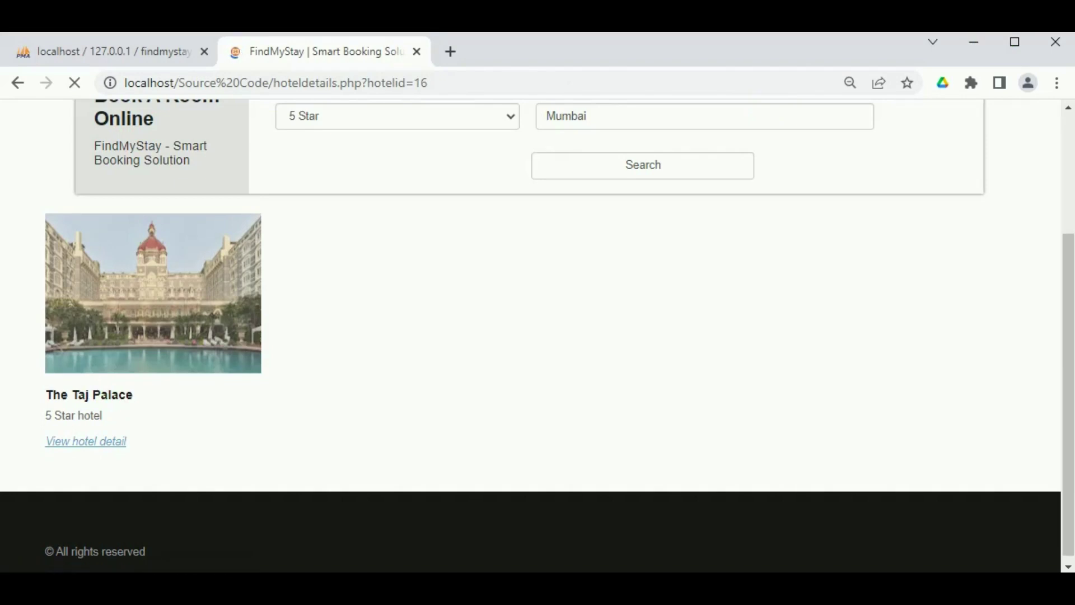
scroll(440, 377, "down", 2)
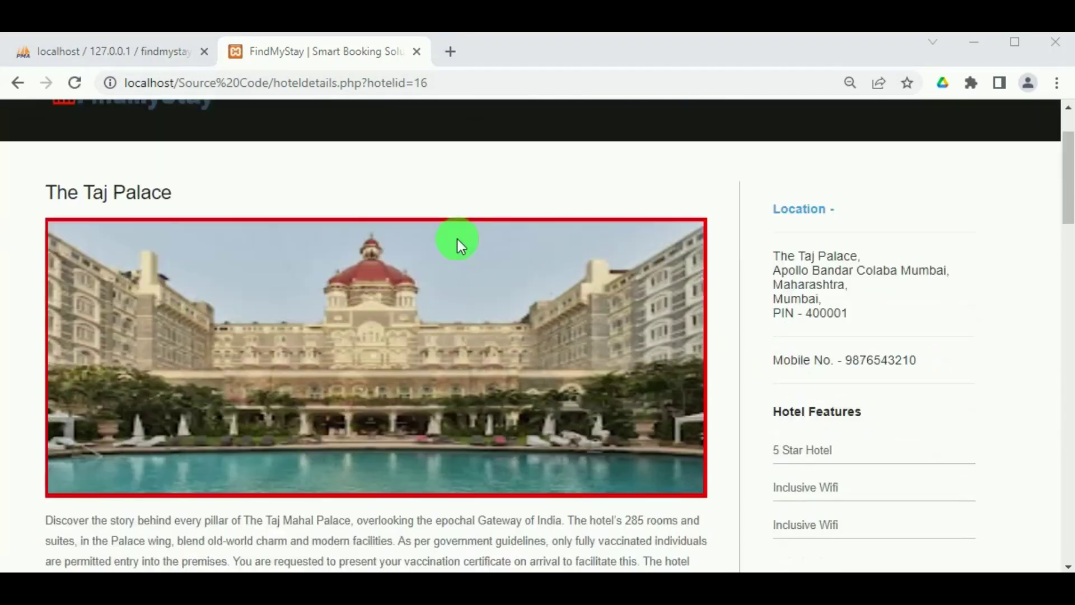
scroll(283, 361, "down", 3)
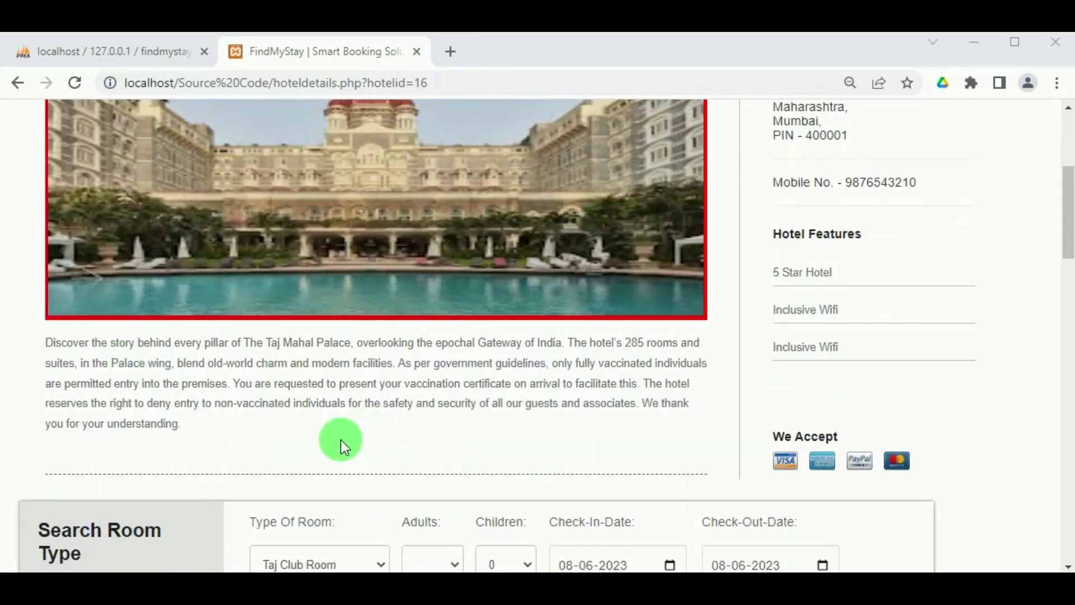
scroll(746, 391, "up", 2)
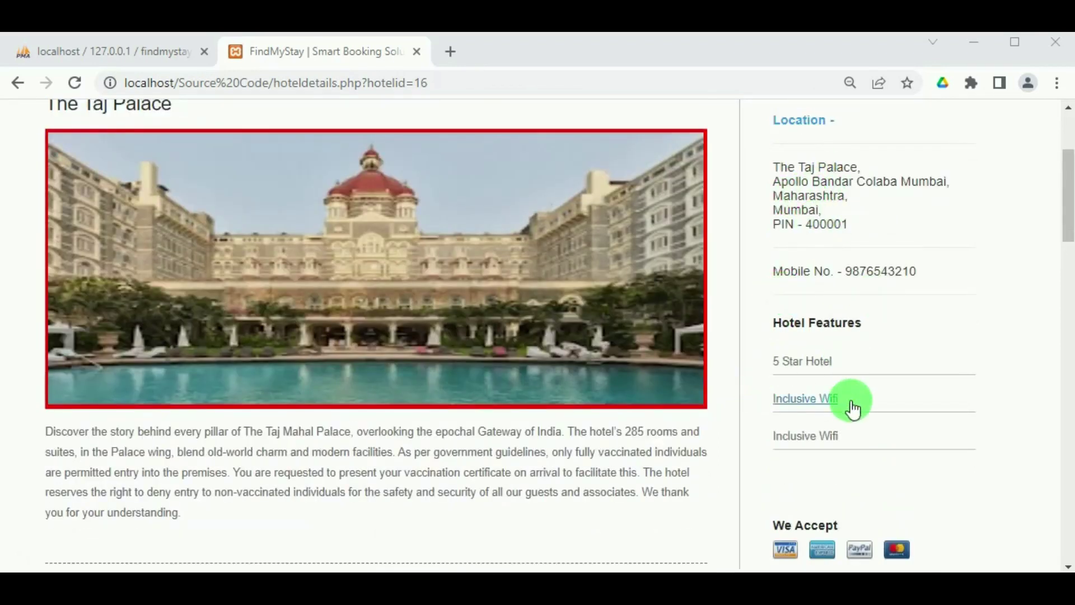
scroll(786, 278, "down", 2)
scroll(808, 384, "down", 3)
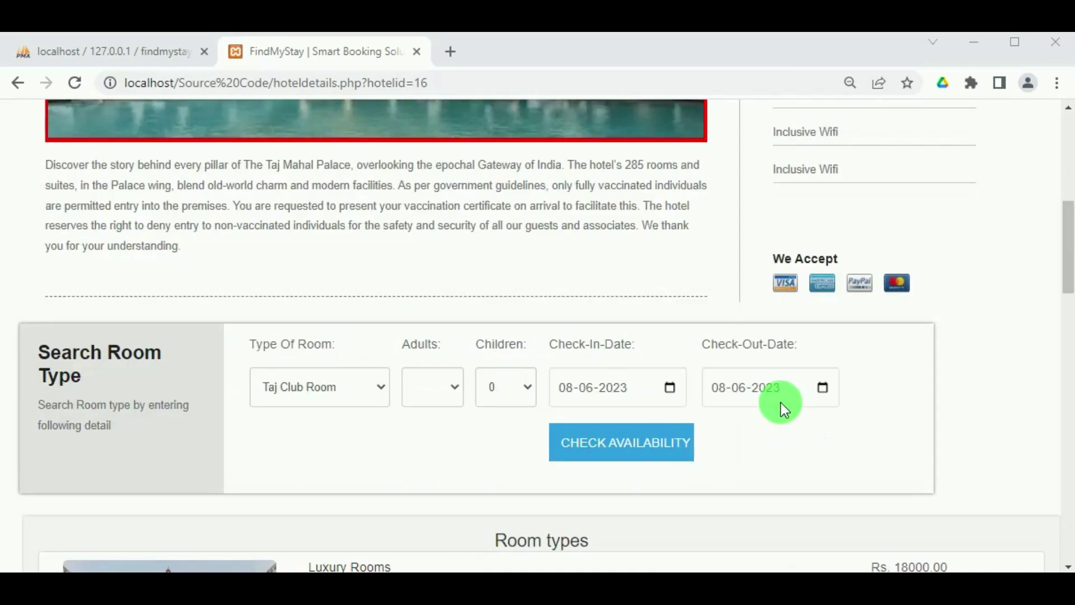
scroll(781, 386, "down", 4)
scroll(773, 384, "up", 3)
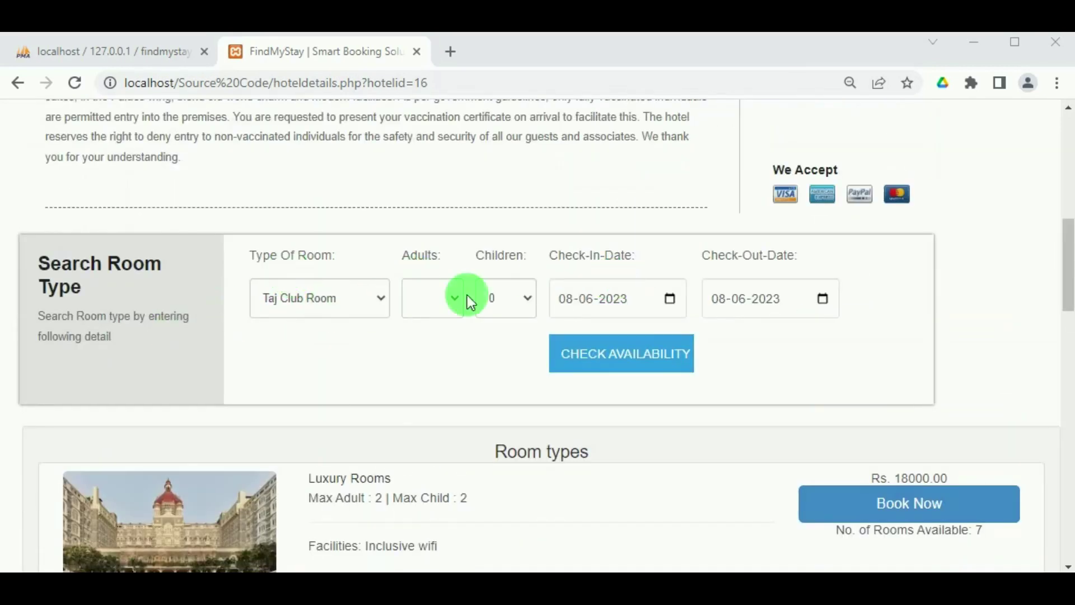
scroll(508, 407, "down", 5)
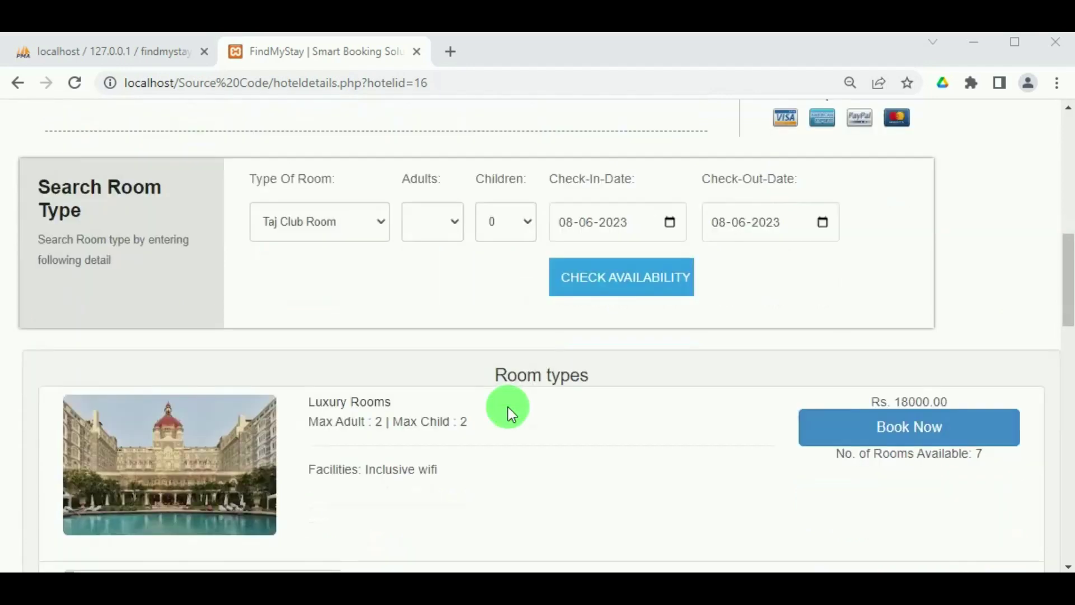
scroll(688, 327, "down", 1)
scroll(687, 326, "down", 1)
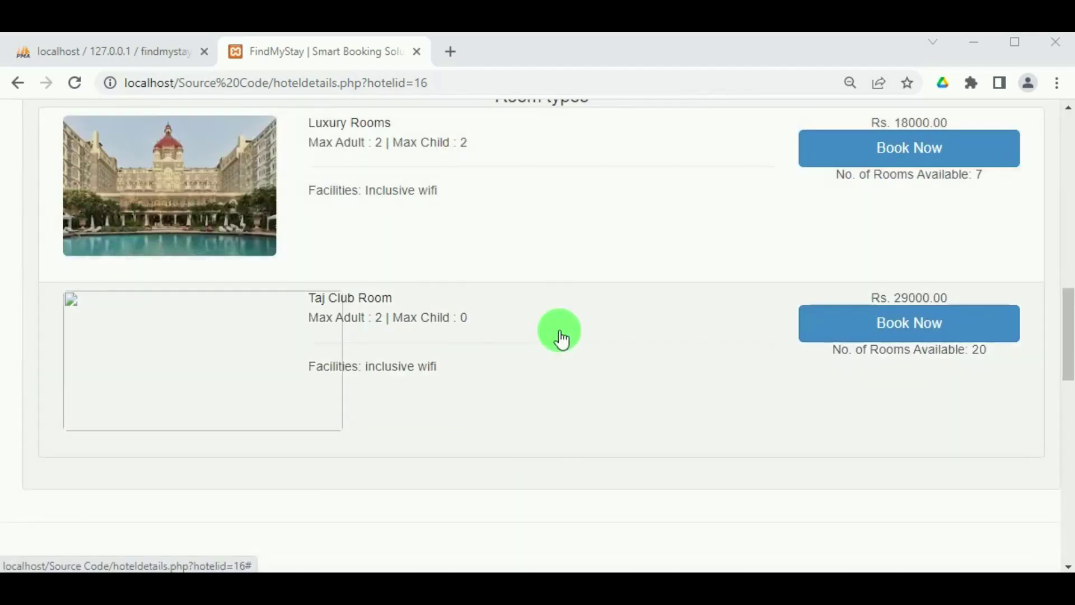
scroll(439, 312, "up", 2)
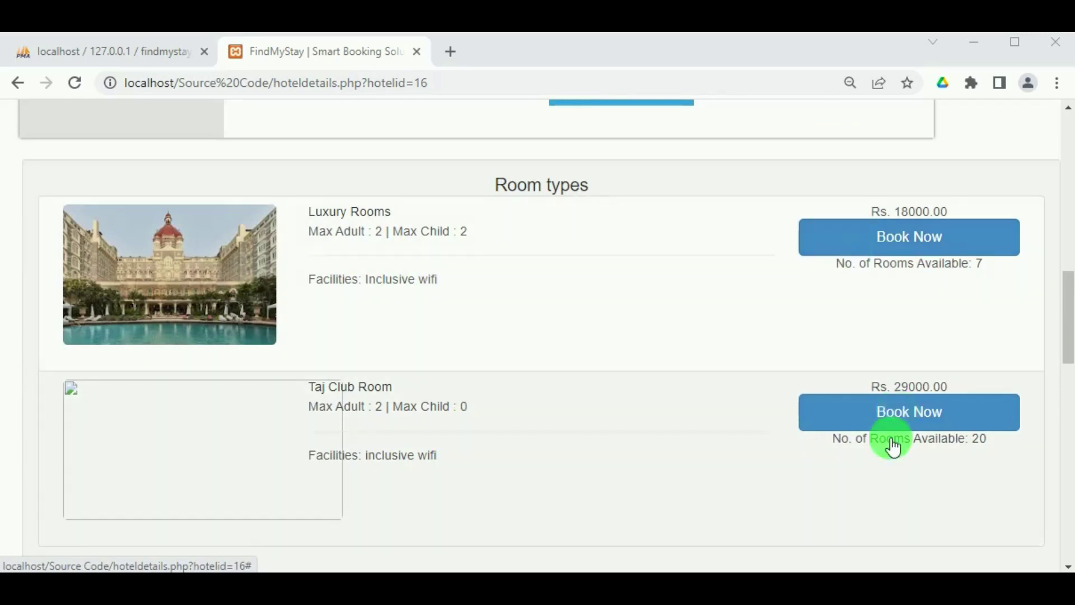
left_click(892, 442)
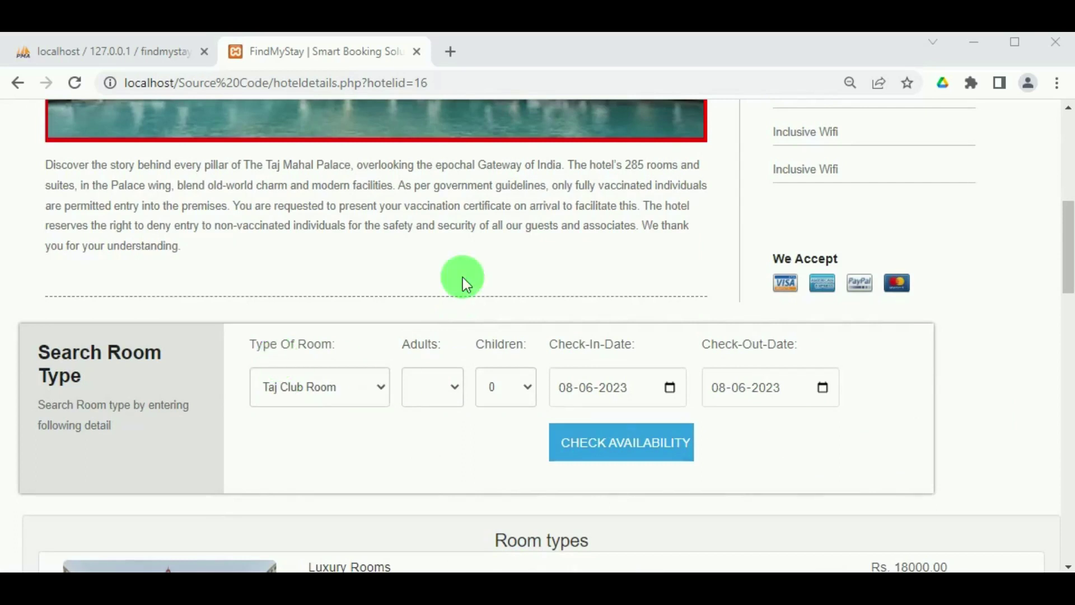
Set the room search to Luxury Rooms with 2 adults and 1 child.
left_click(379, 398)
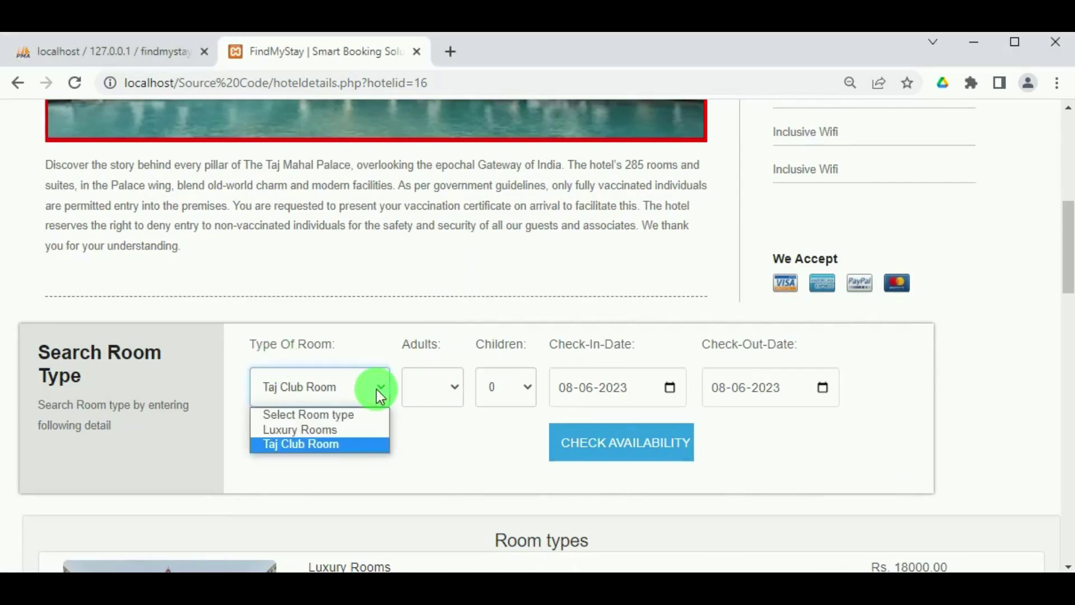
left_click(331, 431)
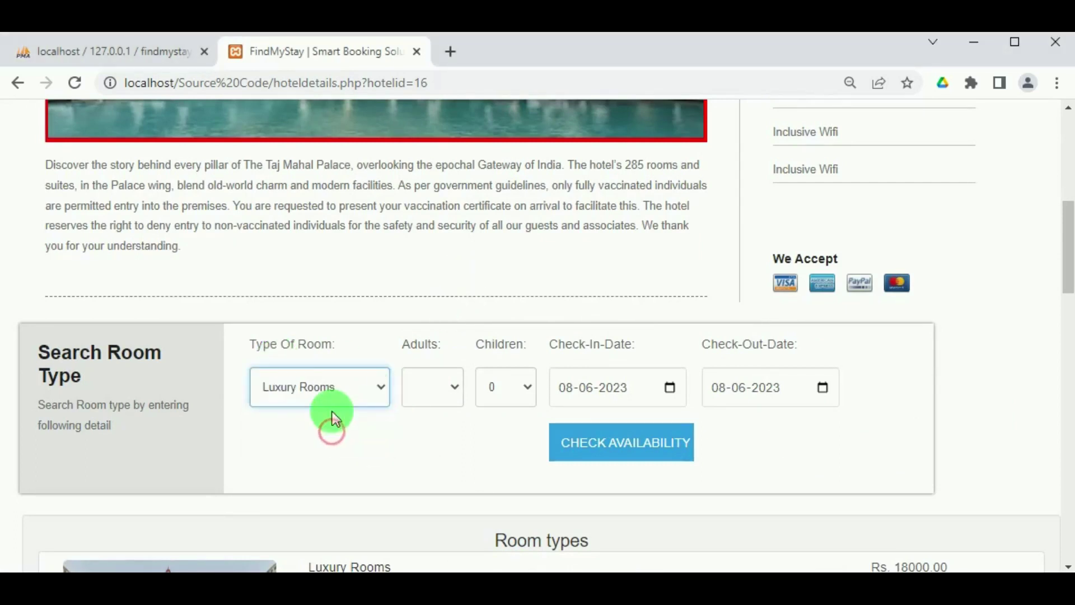
left_click(456, 385)
left_click(445, 430)
left_click(531, 387)
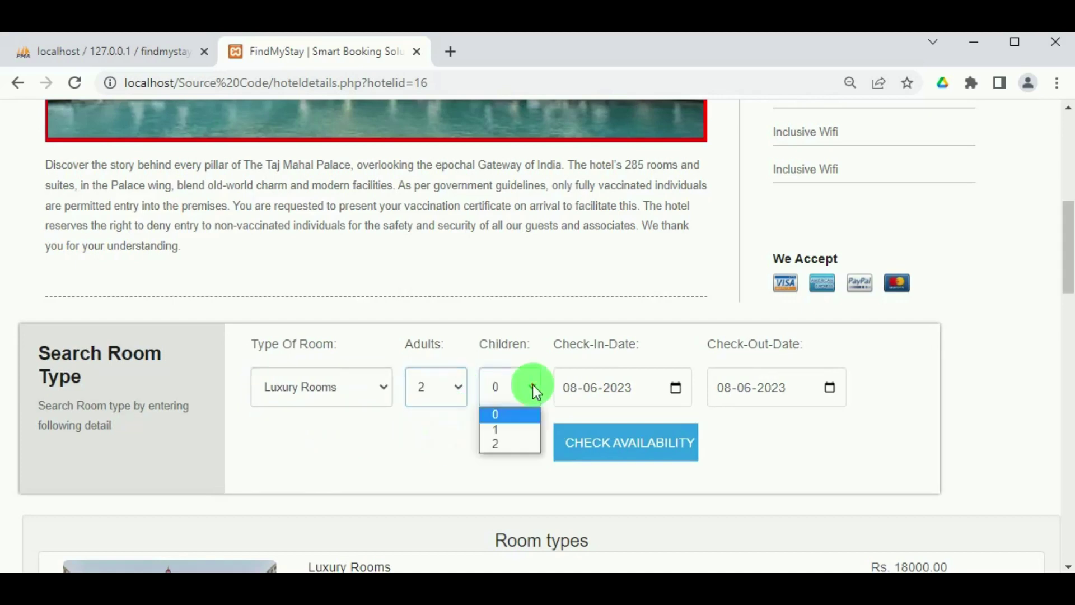
left_click(512, 429)
Pick dates 10 to 13 June 2023, check availability, and book Luxury Rooms at Rs. 18000.00.
left_click(674, 386)
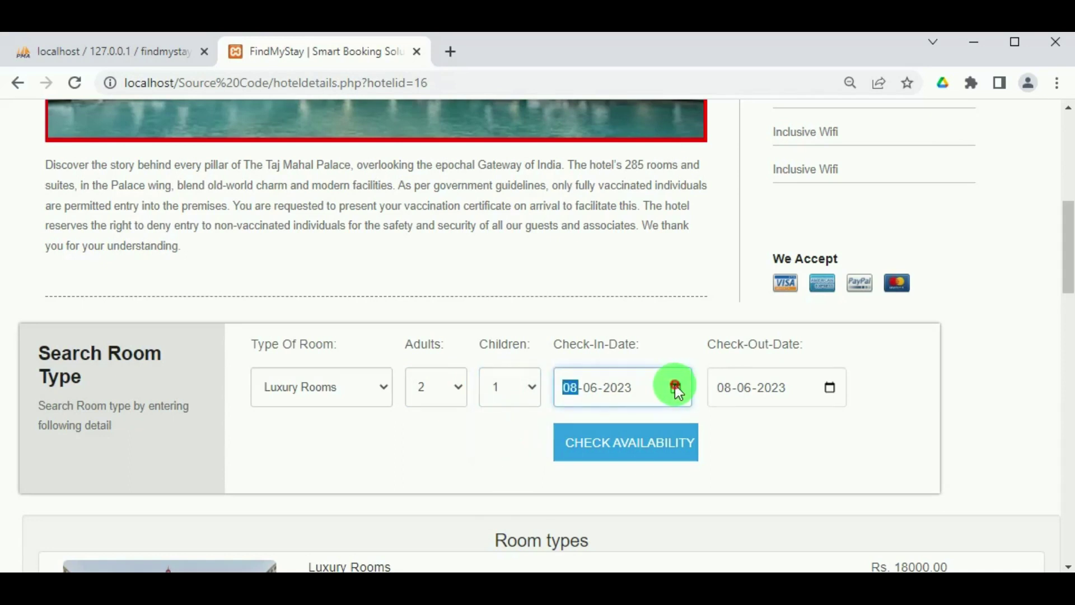
left_click(676, 387)
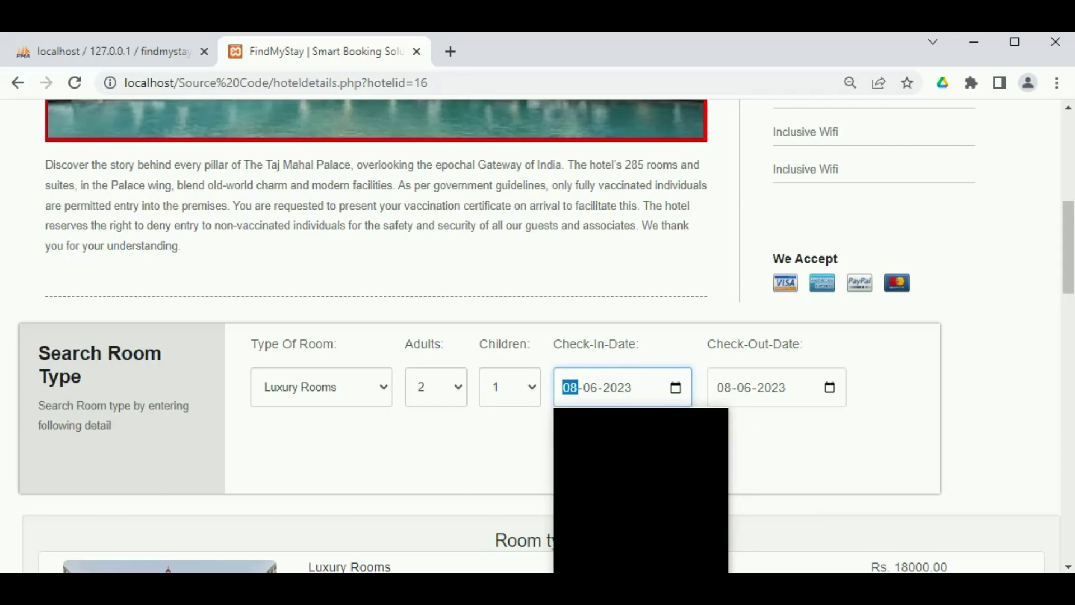
left_click(720, 347)
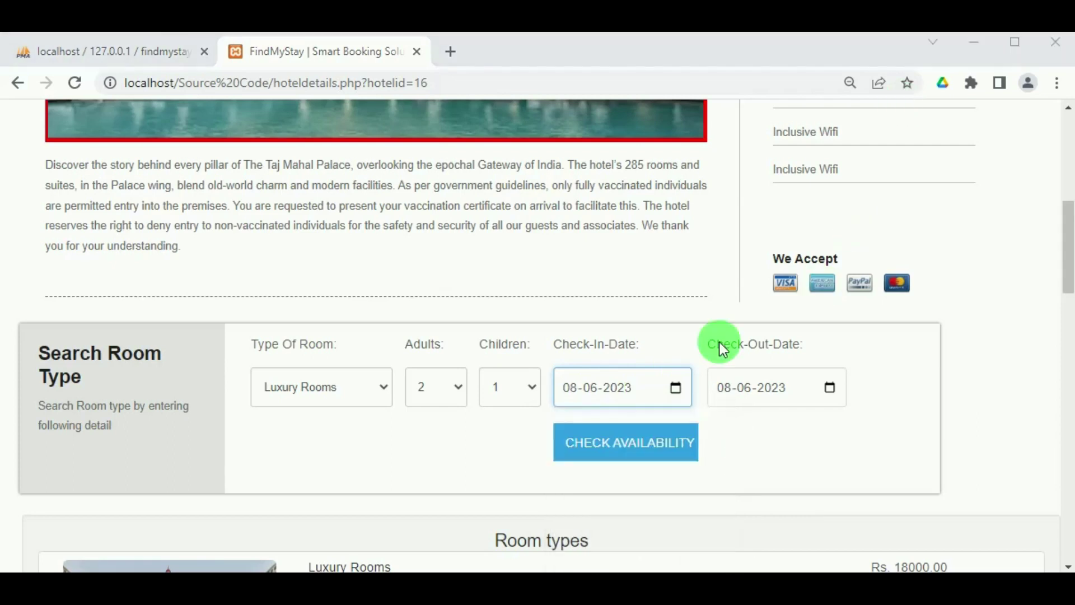
left_click(676, 386)
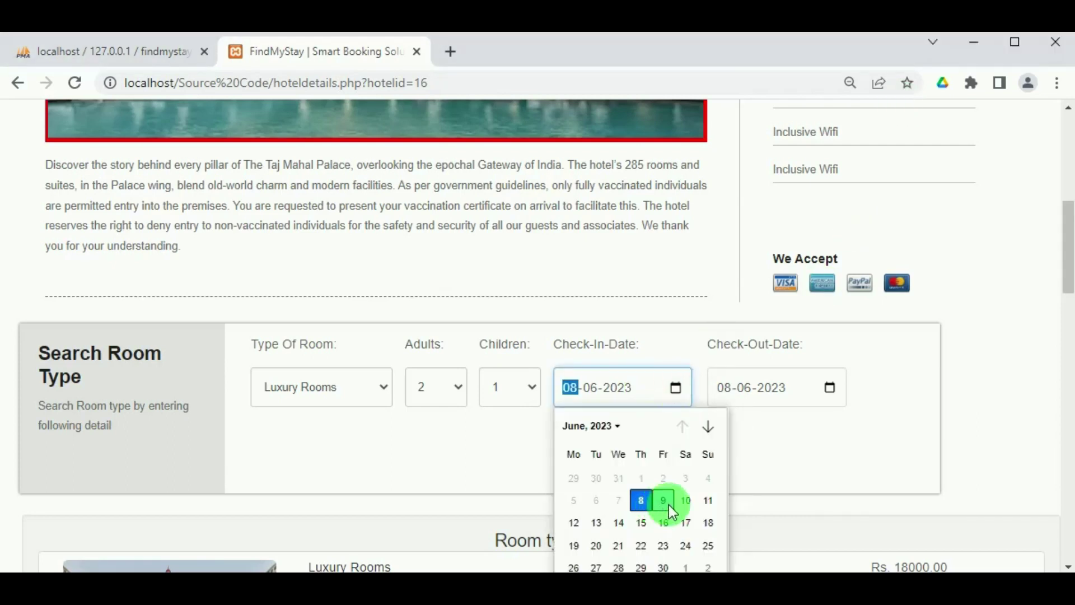
left_click(687, 506)
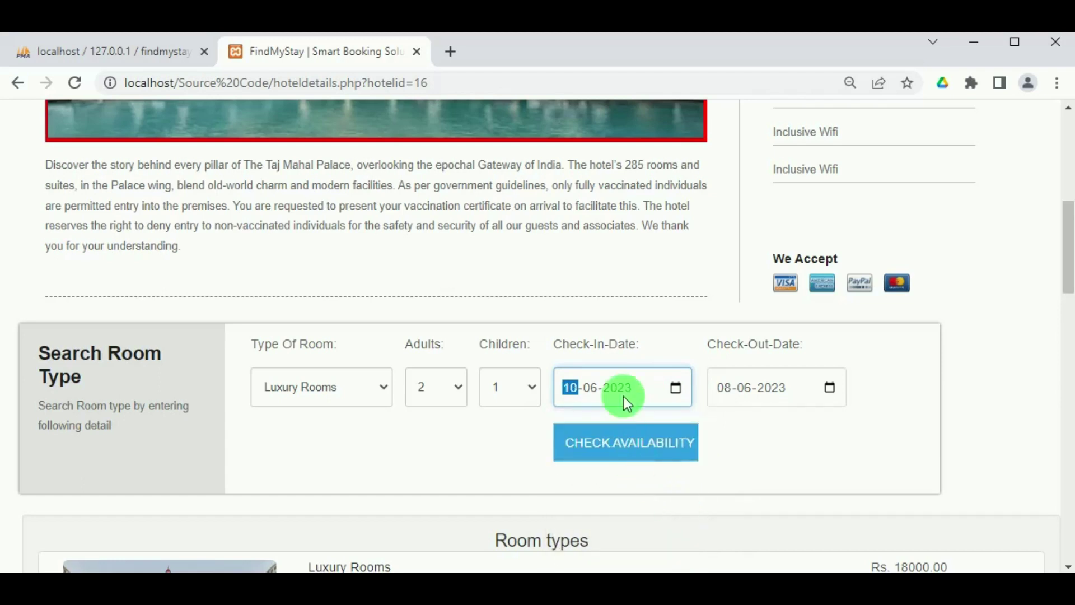
left_click(831, 387)
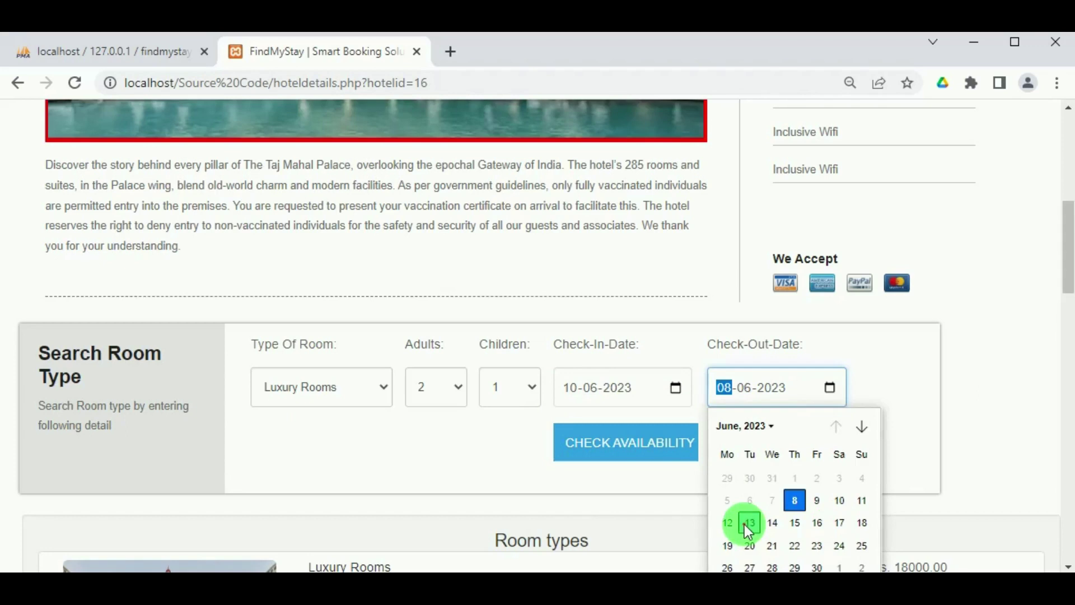
left_click(749, 525)
left_click(661, 447)
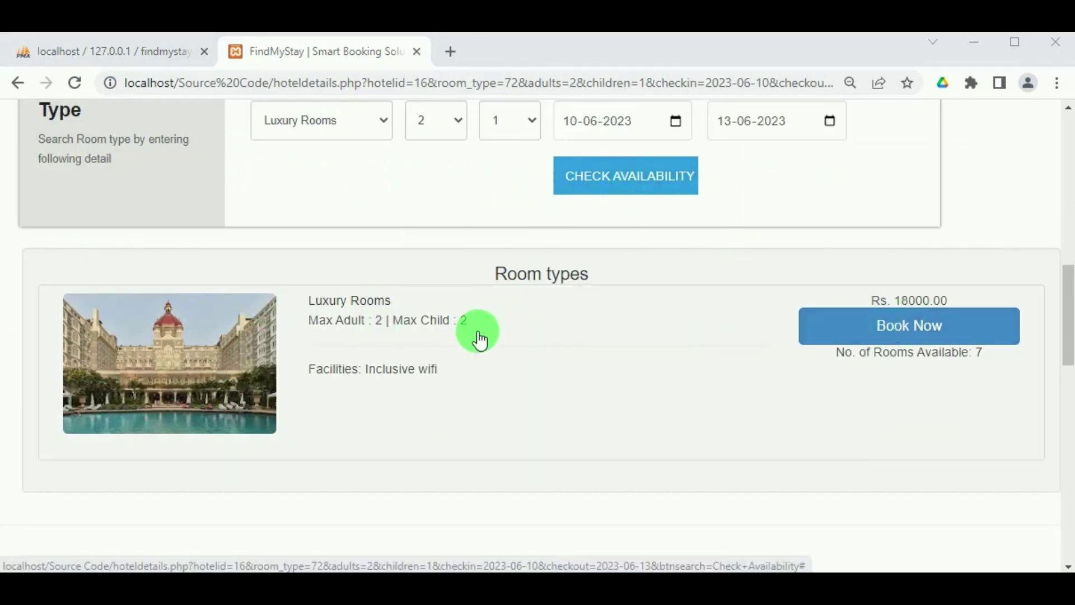
left_click(935, 336)
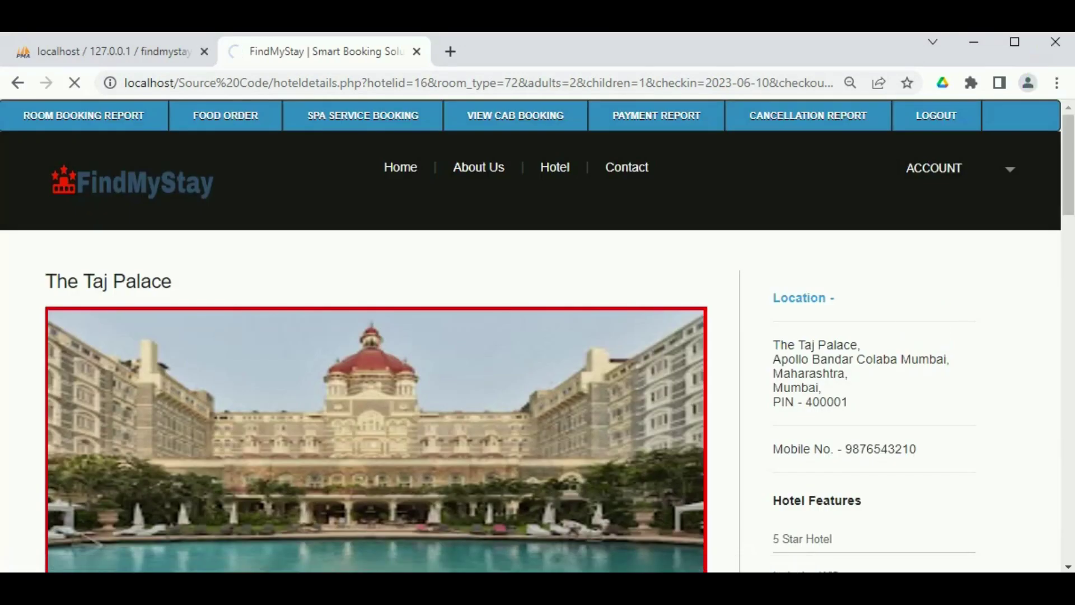
Autofill traveller name and contact number, add note 'Want to have a vacation place', and continue.
scroll(392, 434, "down", 1)
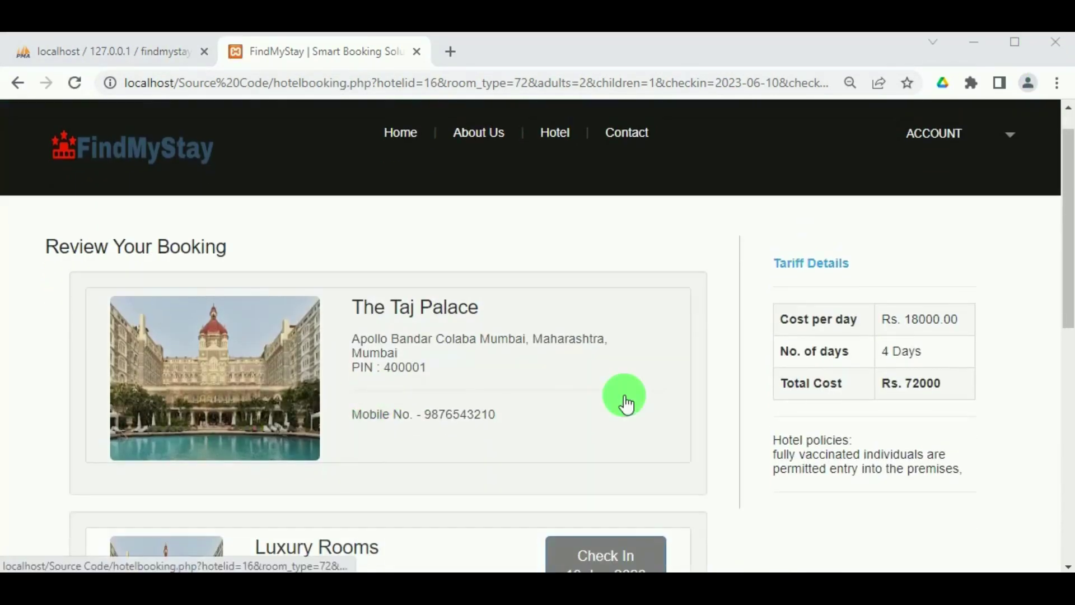
scroll(915, 402, "down", 3)
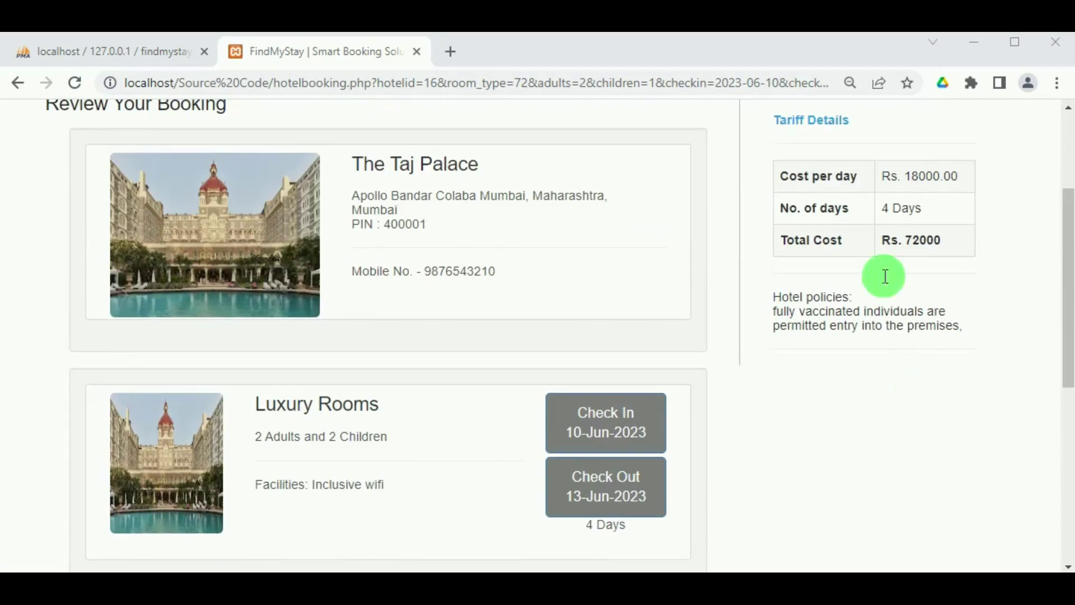
scroll(549, 437, "down", 3)
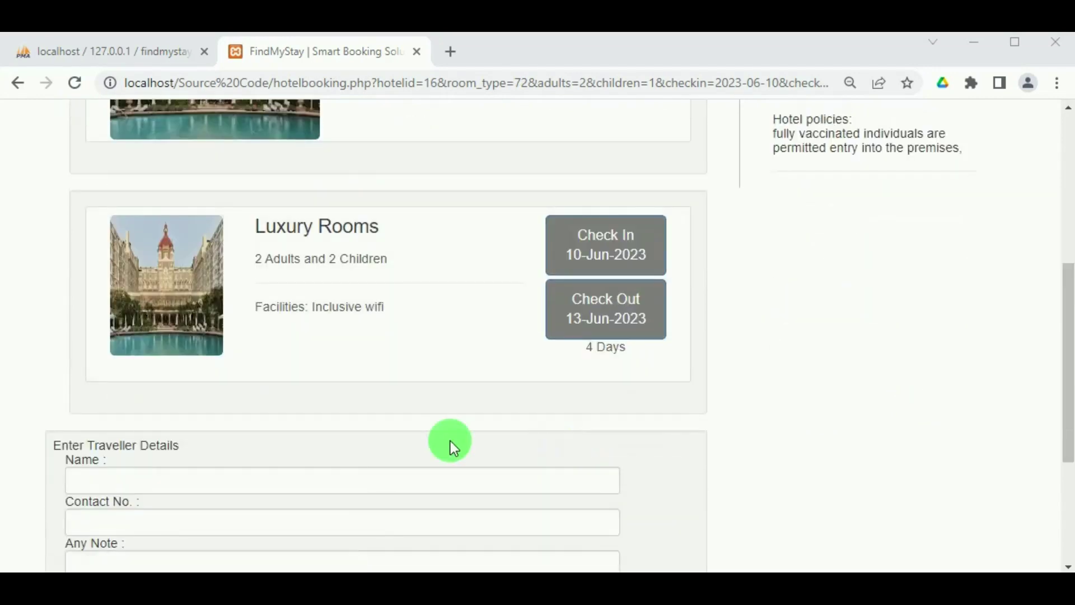
scroll(451, 446, "down", 4)
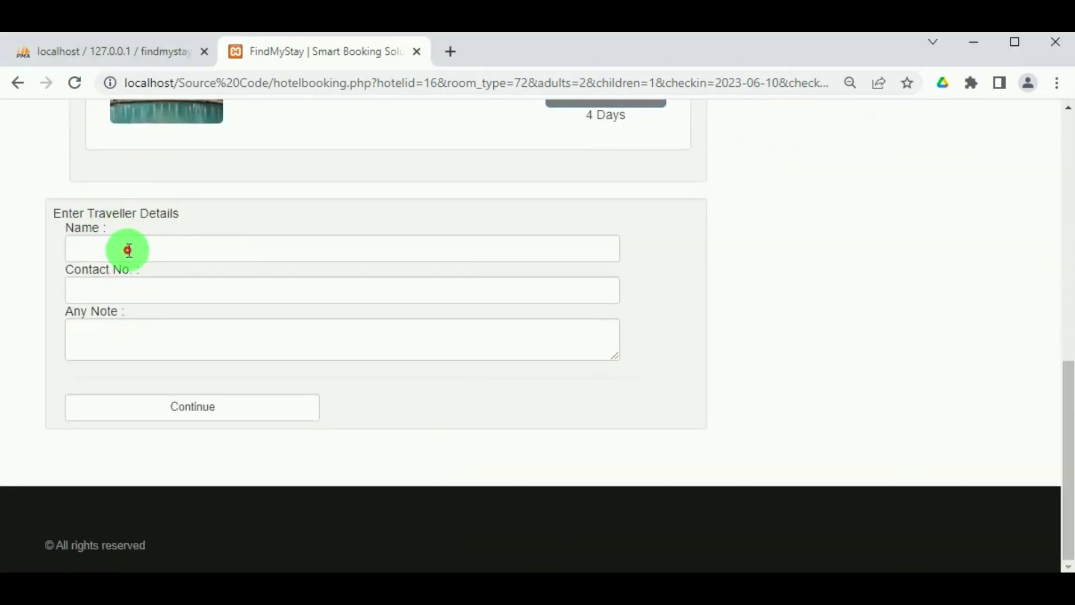
left_click(128, 250)
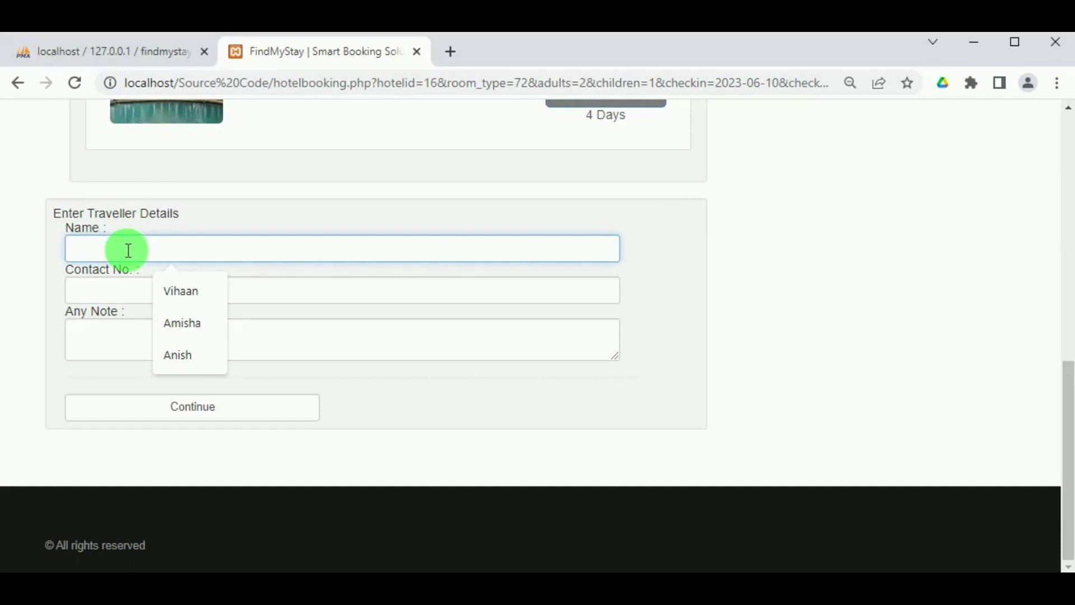
left_click(173, 321)
left_click(124, 289)
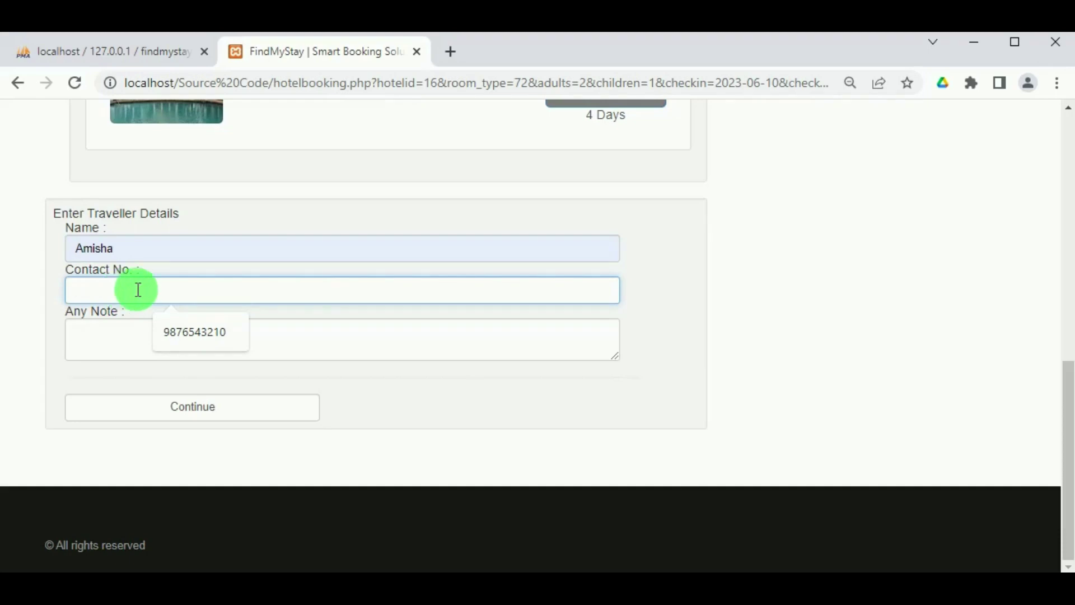
left_click(176, 325)
left_click(132, 329)
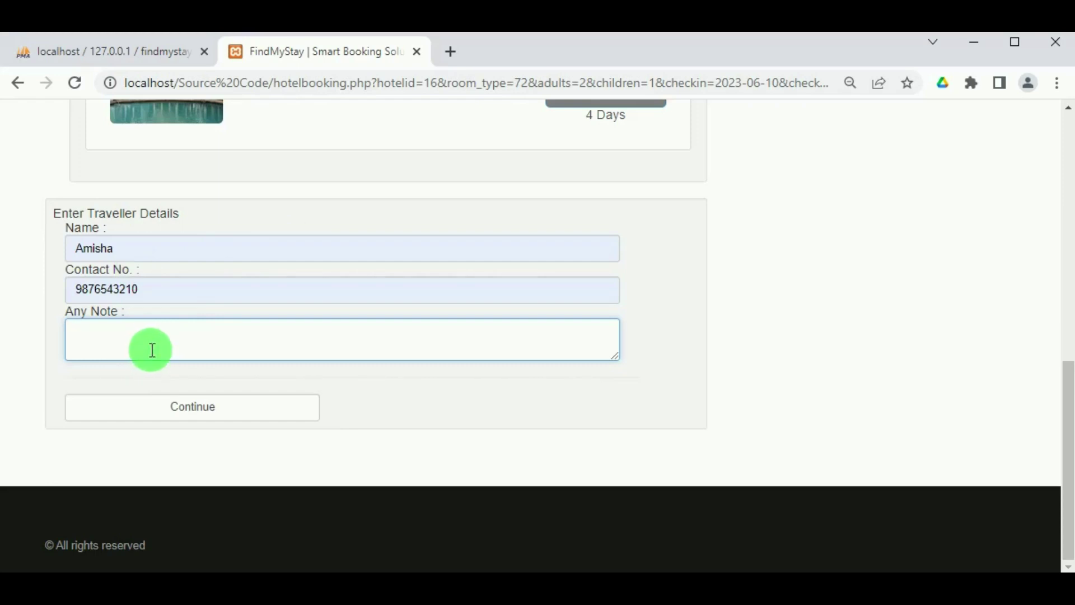
type("Want to hav")
type("e a vacation place")
left_click(225, 404)
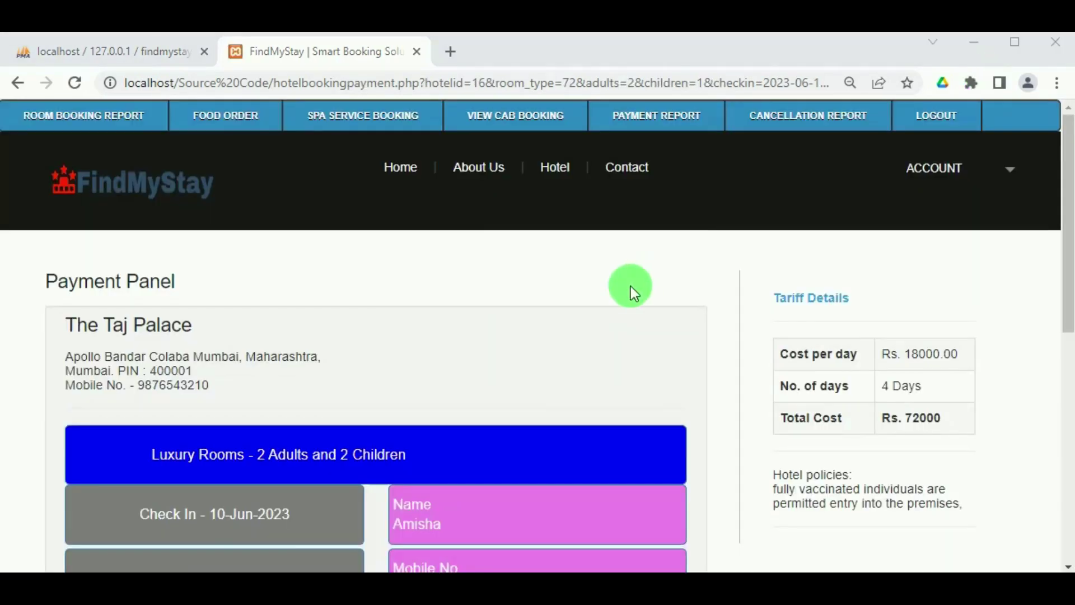
Choose Credit card as the payment type with Master Card as the card.
scroll(630, 287, "down", 3)
scroll(356, 308, "down", 5)
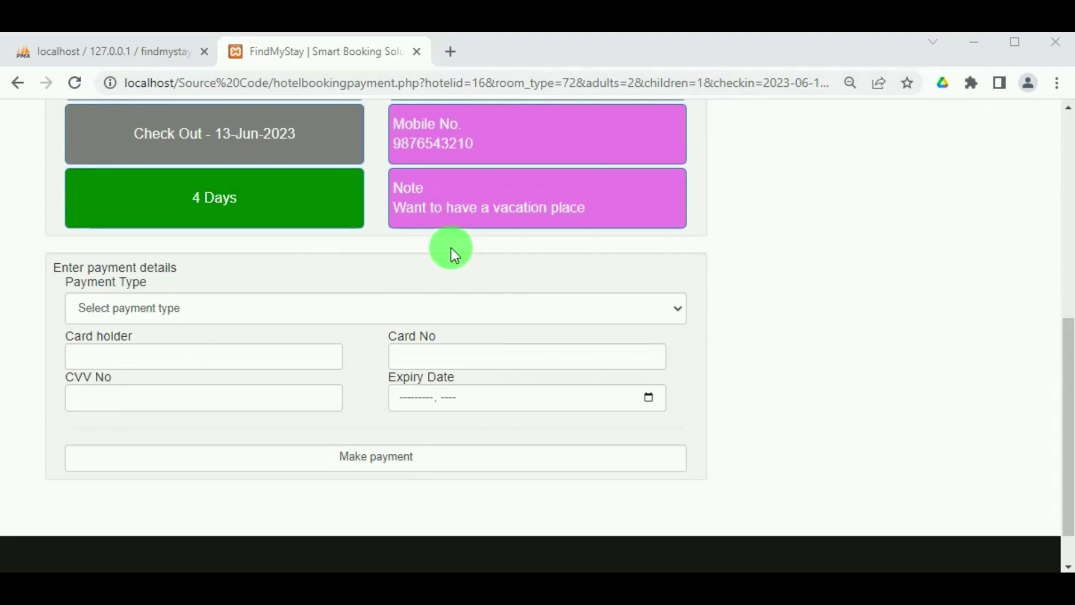
scroll(451, 247, "up", 3)
scroll(542, 314, "up", 2)
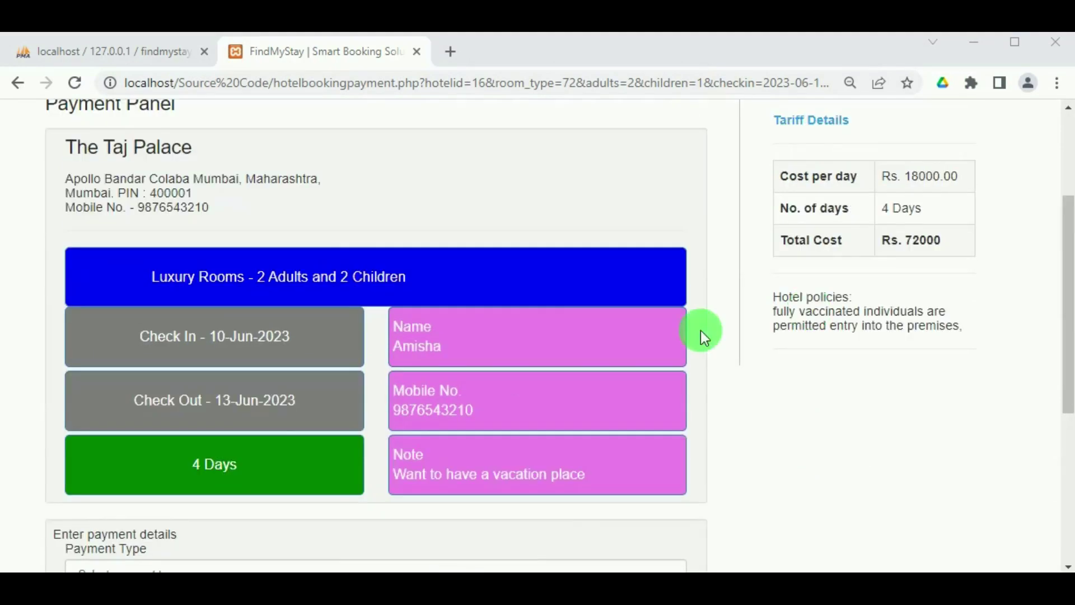
scroll(269, 405, "down", 3)
scroll(269, 404, "down", 2)
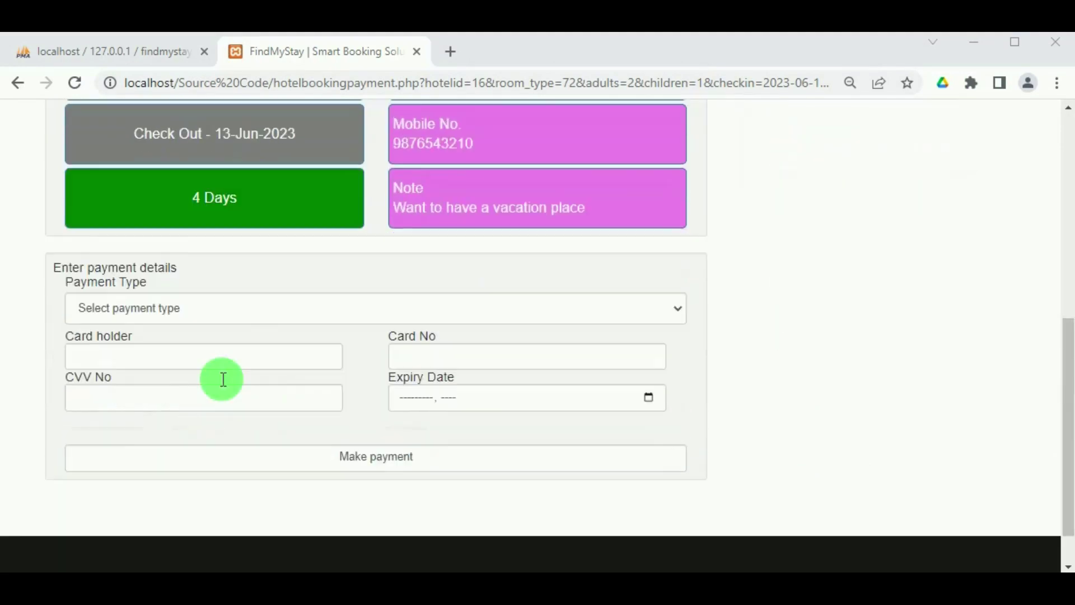
left_click(244, 312)
left_click(234, 346)
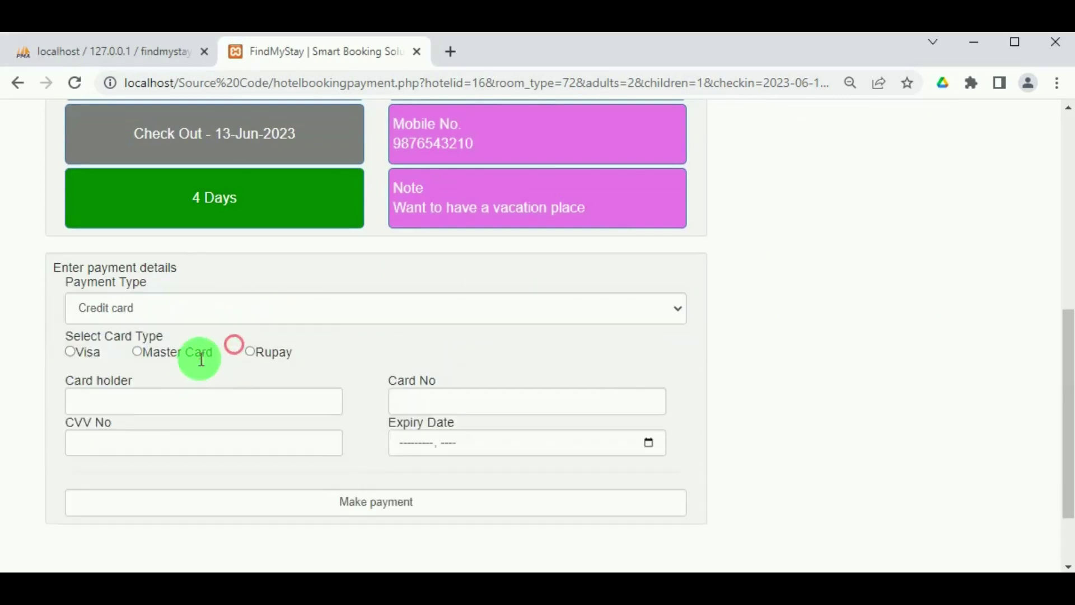
left_click(137, 352)
Enter card holder name, card number, CVV and August 2023 expiry, then make the payment.
left_click(104, 404)
type("A")
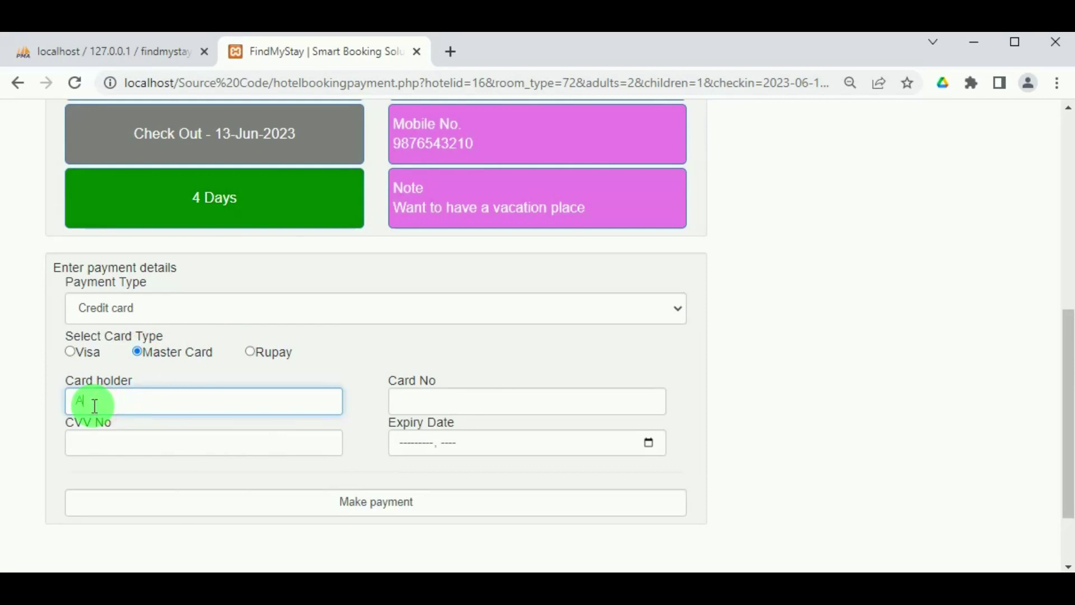
type("m")
type("it")
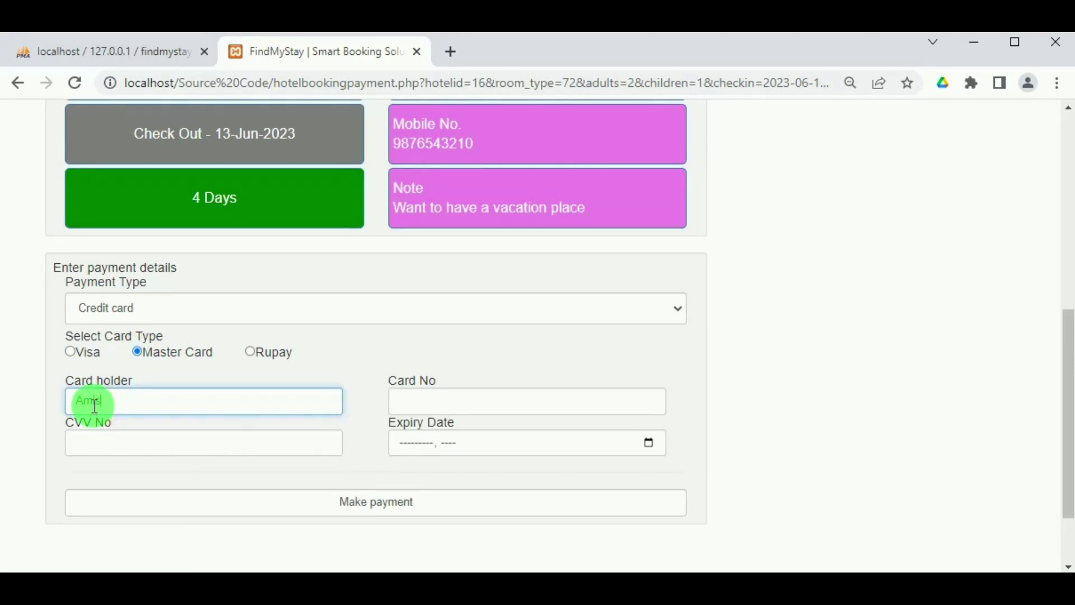
type("ha")
left_click(443, 401)
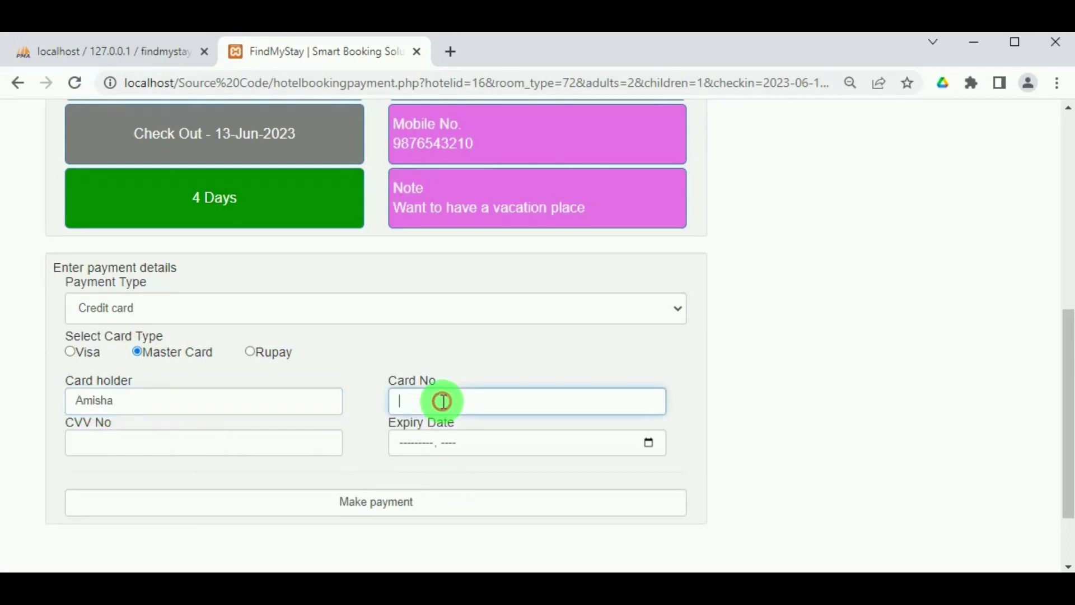
type("6789123456789876")
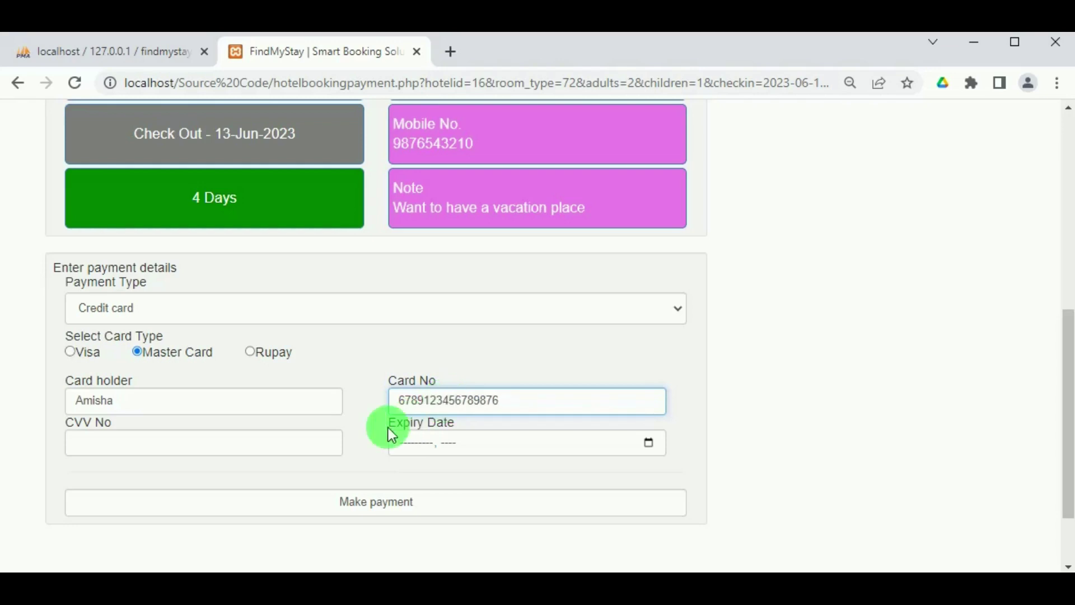
left_click(285, 443)
type("455")
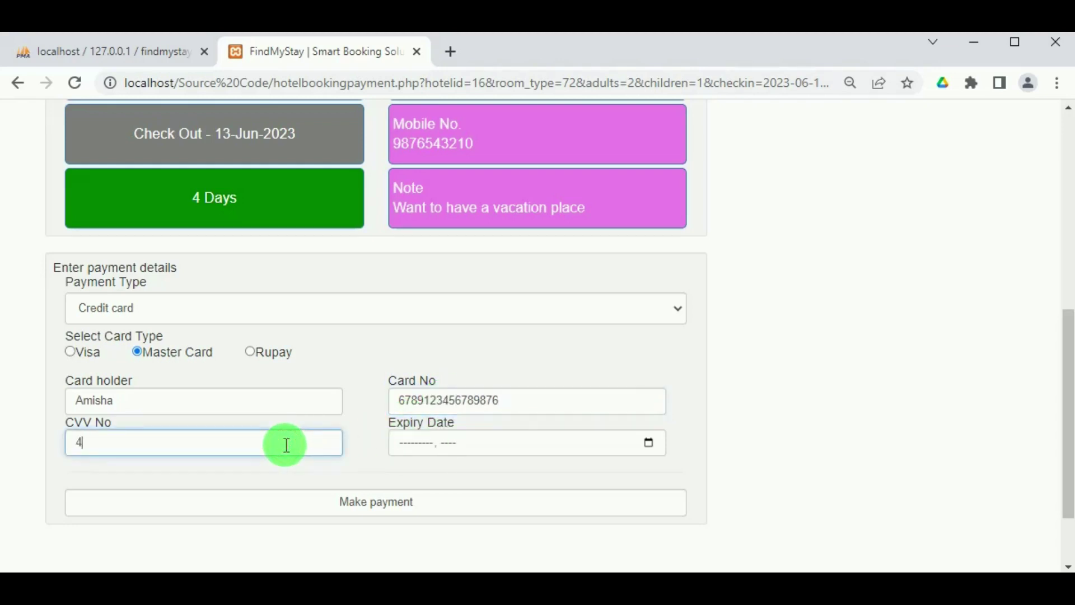
left_click(649, 443)
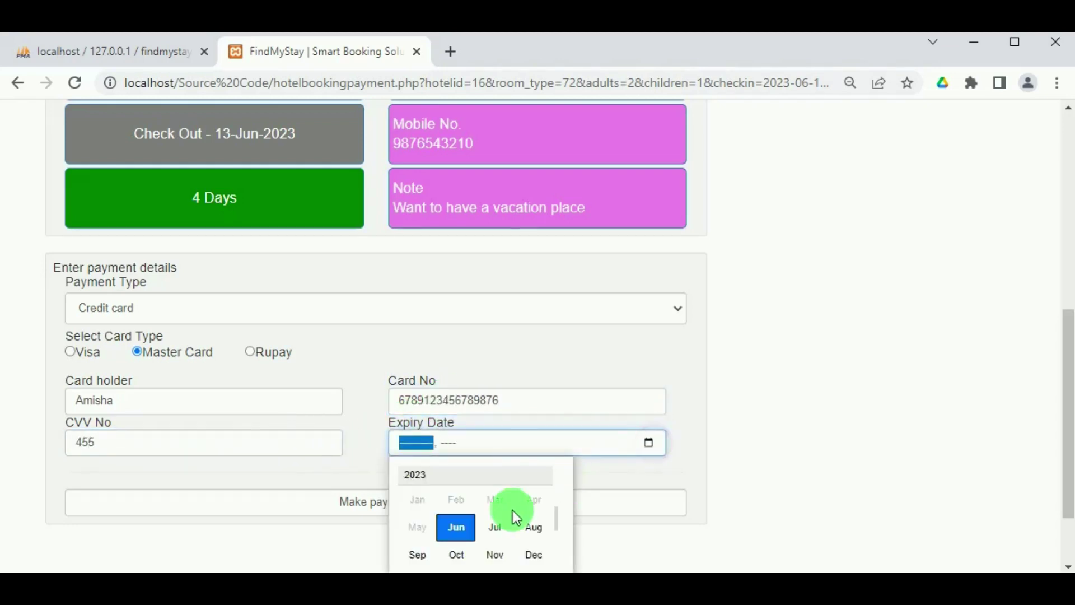
left_click(529, 524)
left_click(396, 501)
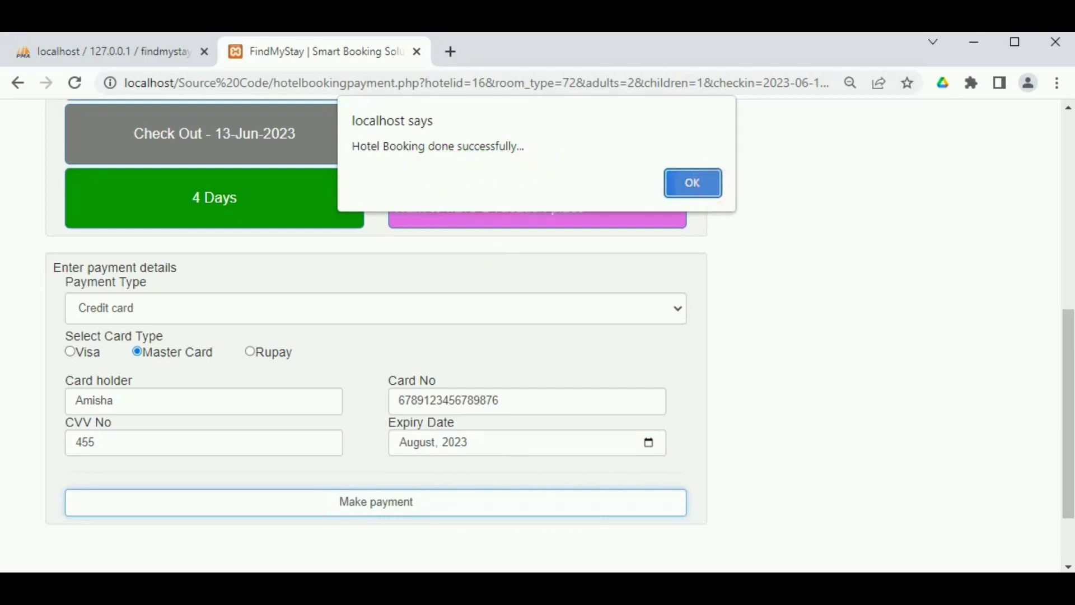
left_click(713, 186)
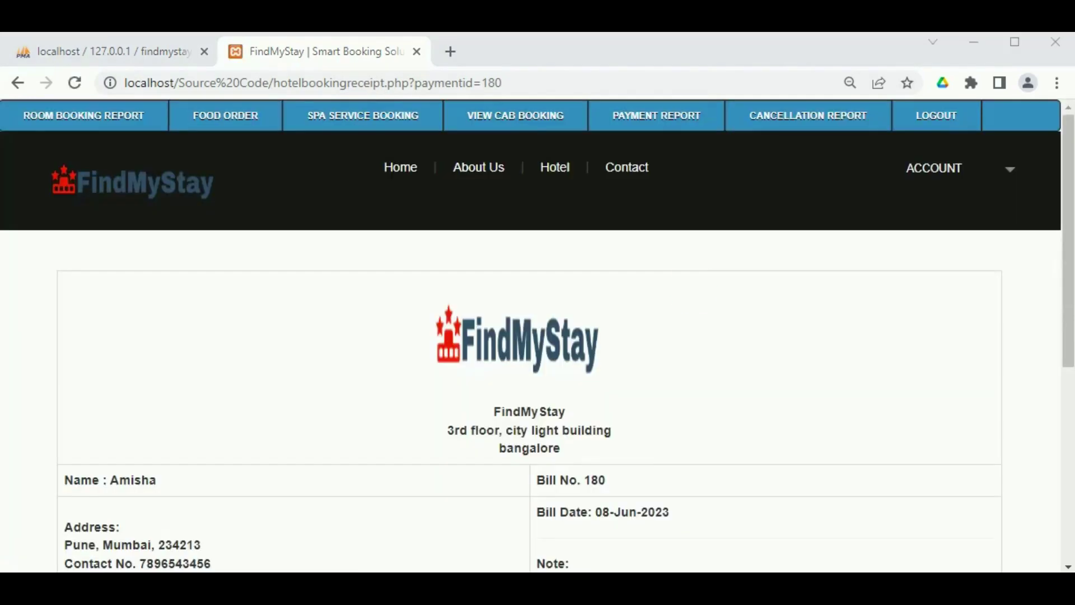
Review the Taj Palace receipt for 10–13 June 2023 (Rs. 72000.00), then go to Room Booking Report.
scroll(651, 343, "down", 5)
scroll(750, 406, "down", 2)
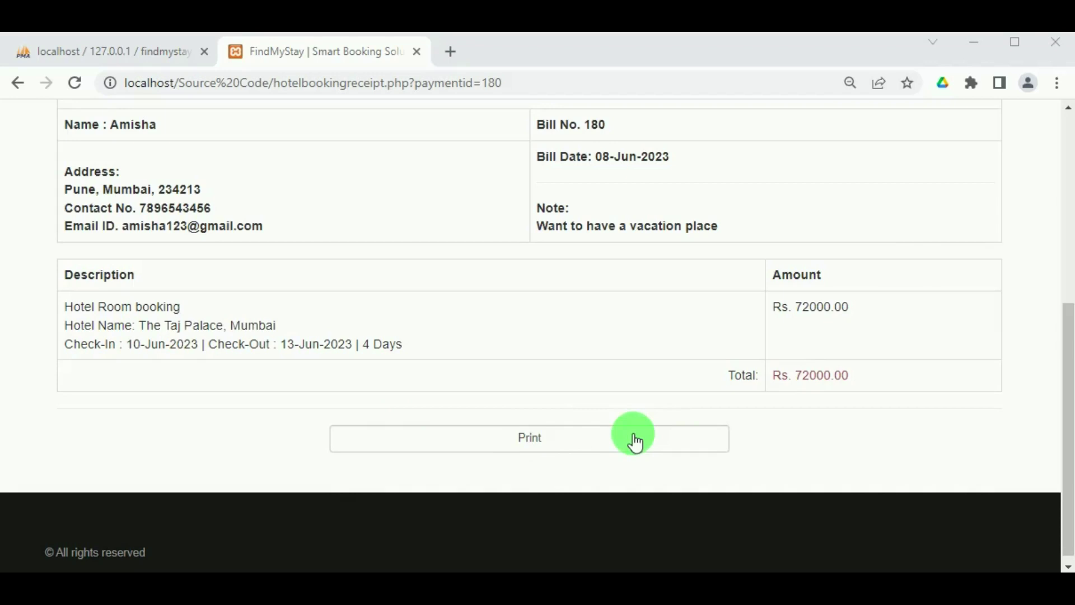
scroll(635, 440, "up", 6)
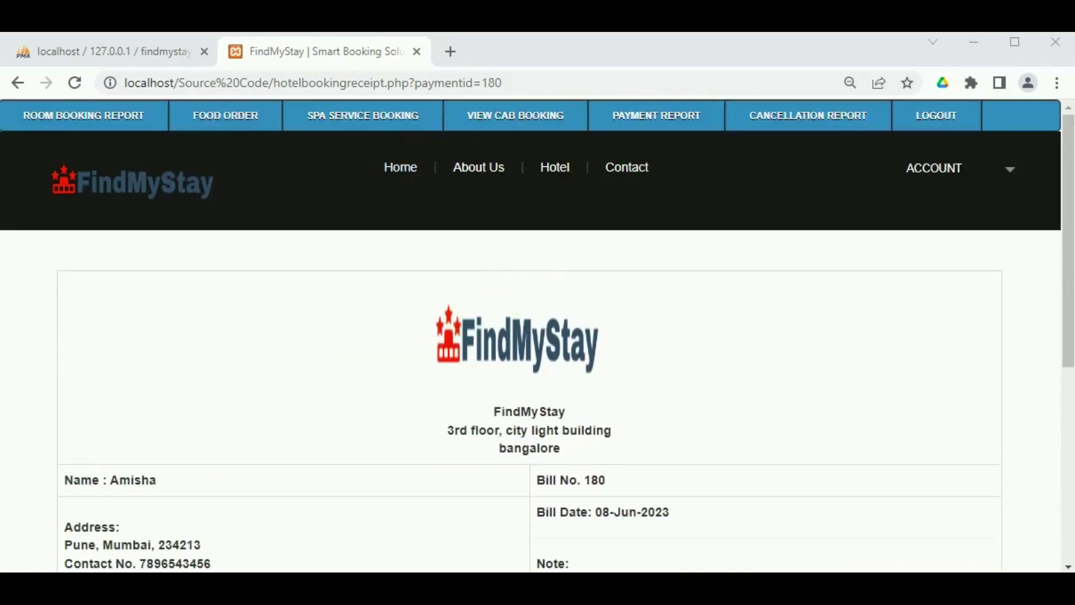
left_click(90, 116)
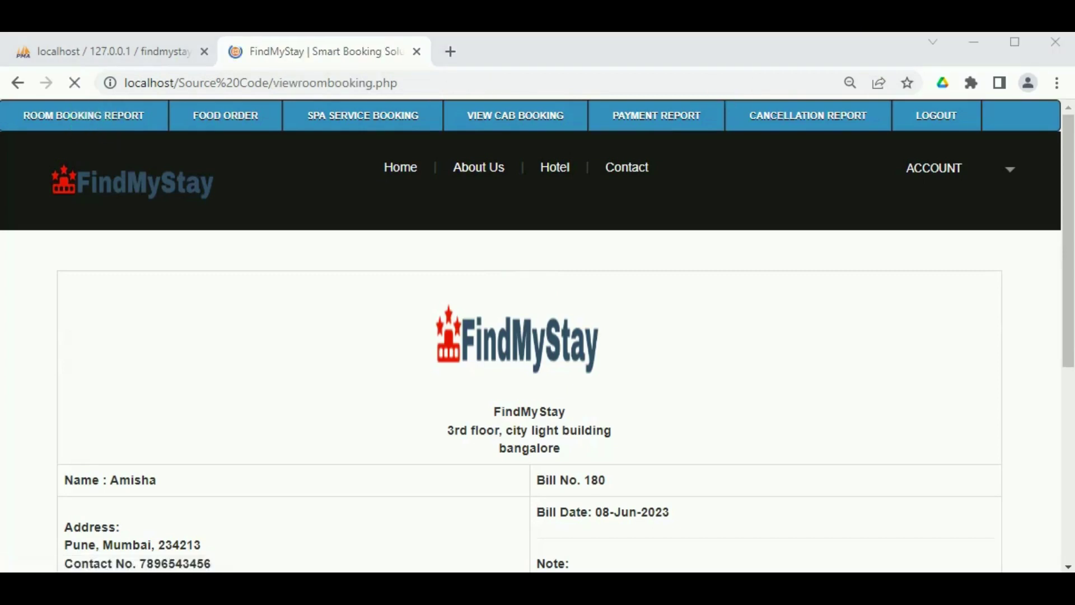
Find the Taj Palace Luxury Rooms booking (bill 180, ₹72000) and open its Add Services page.
scroll(392, 404, "down", 2)
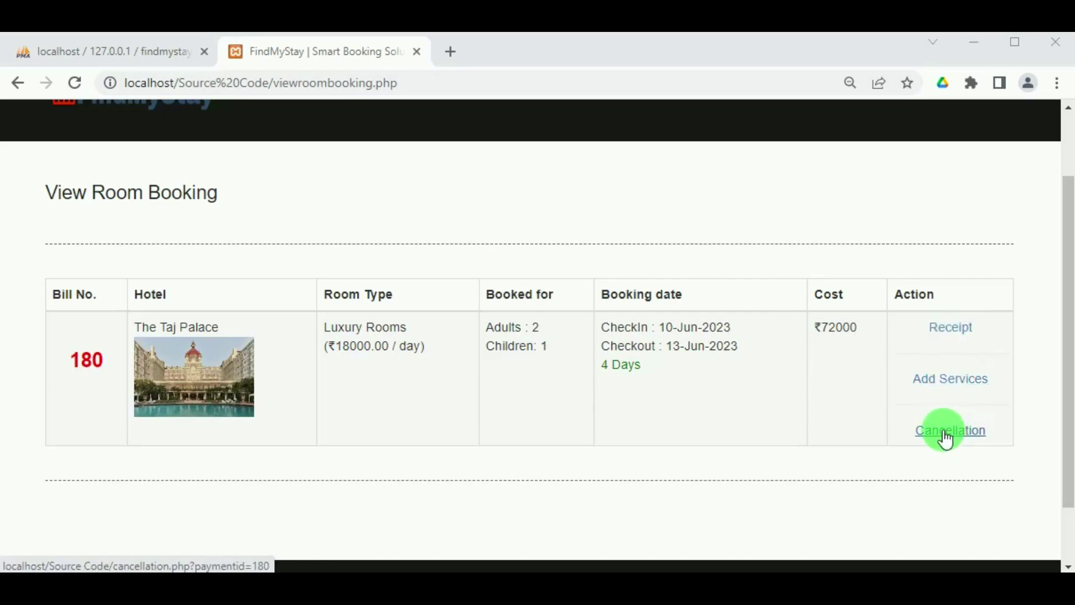
left_click(945, 385)
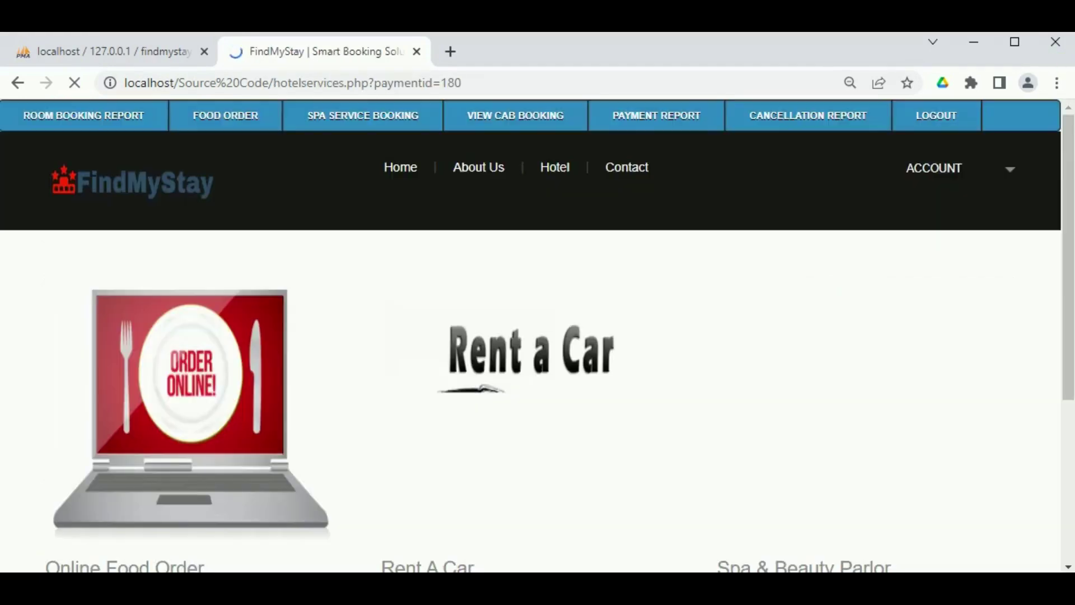
Order 3 Chicken Biriyani through Online Food Order, for a total of ₹1650.
scroll(283, 434, "down", 5)
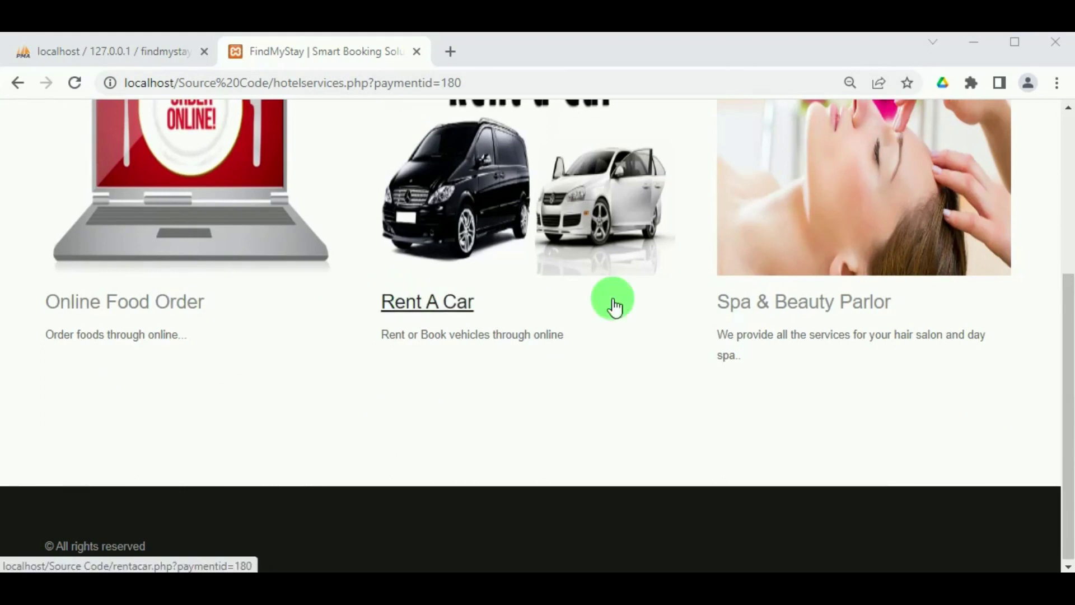
left_click(165, 303)
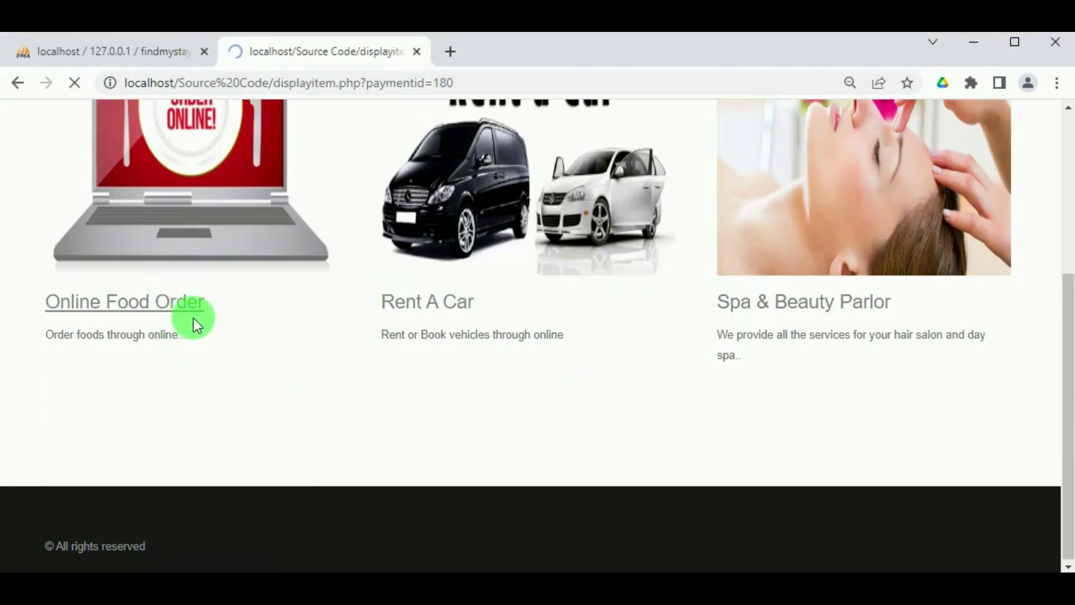
scroll(132, 446, "down", 2)
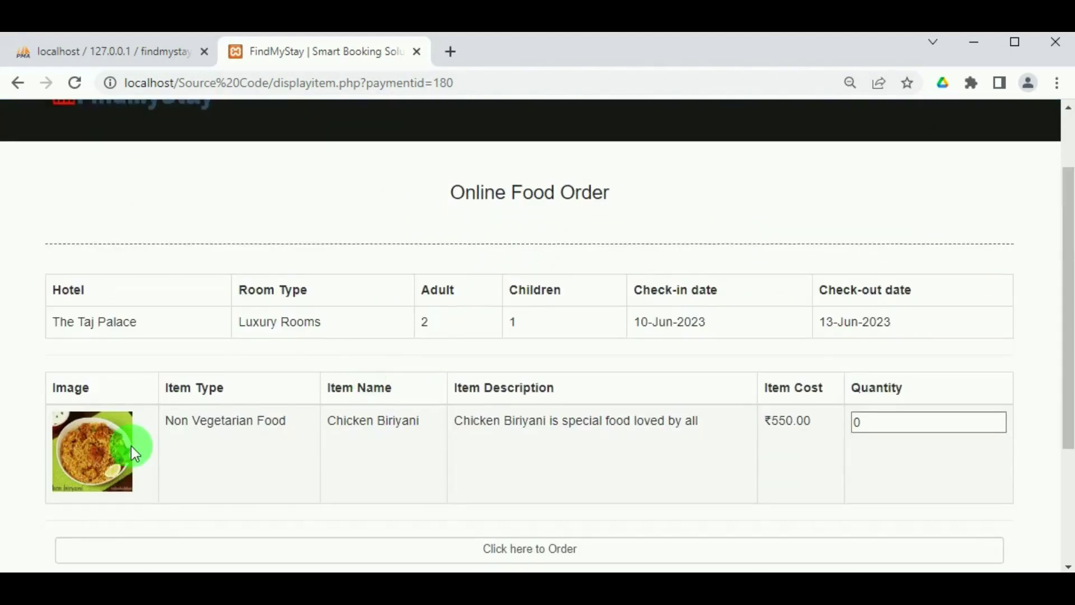
double_click(877, 422)
key("BackSpace")
type("3")
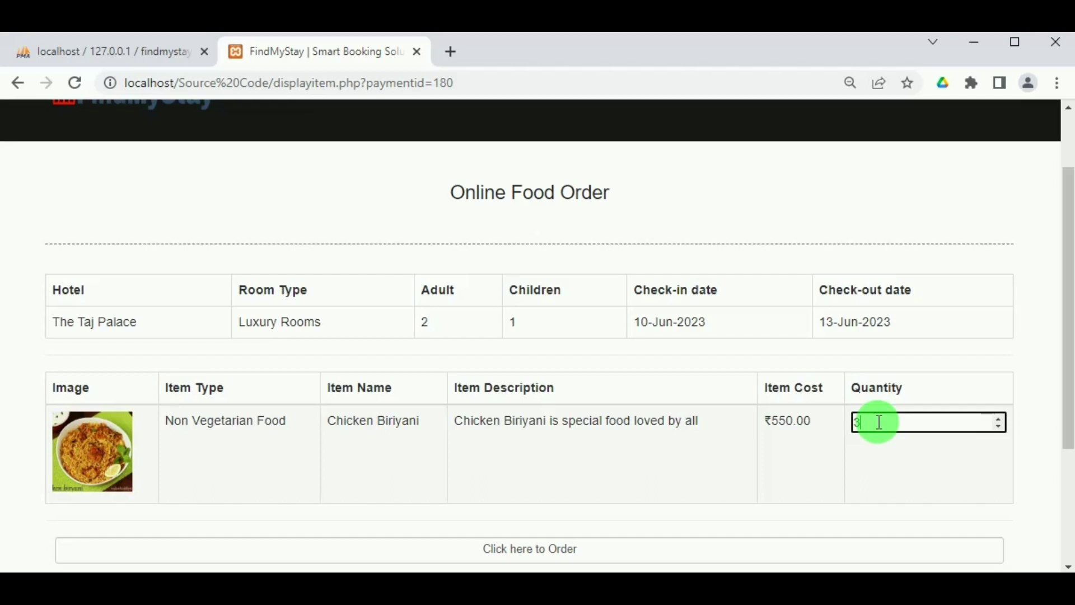
scroll(629, 497, "down", 2)
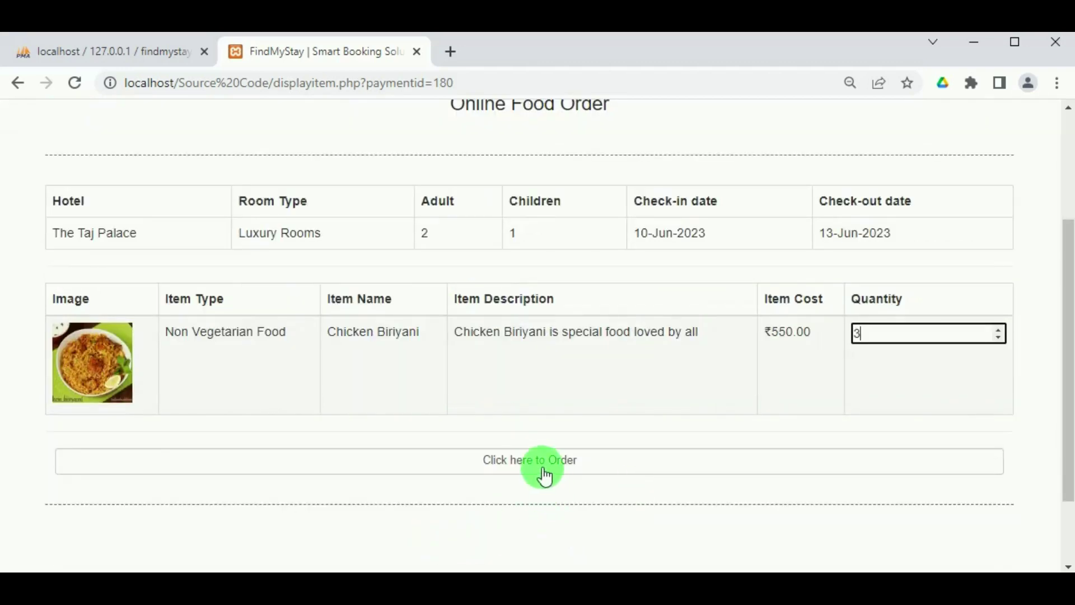
left_click(541, 466)
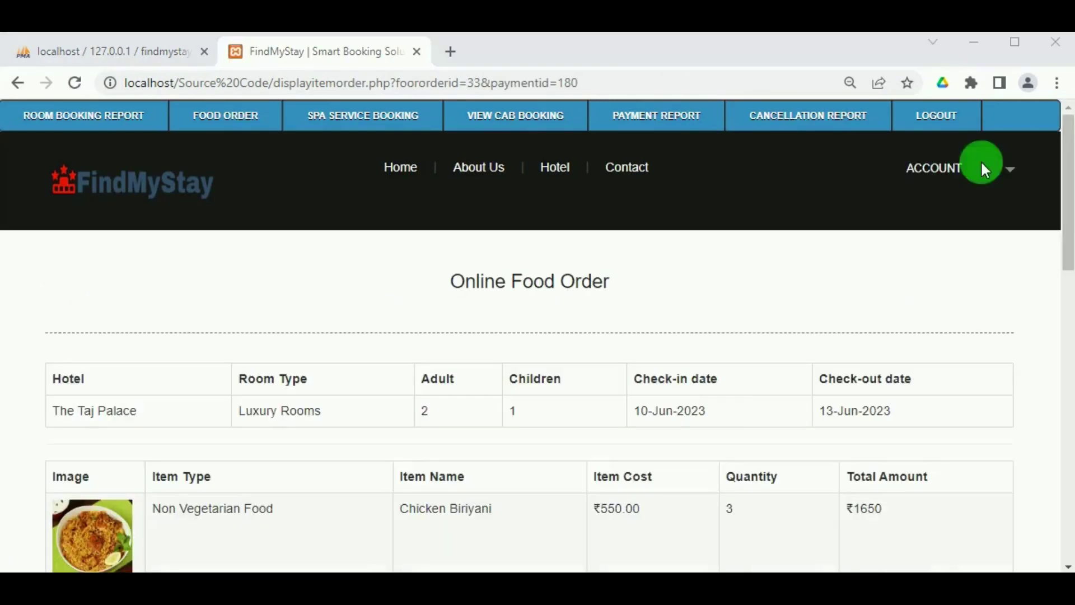
Set the food delivery date to 11 June 2023 and the time to 01:29 PM.
scroll(723, 401, "down", 1)
scroll(722, 401, "down", 5)
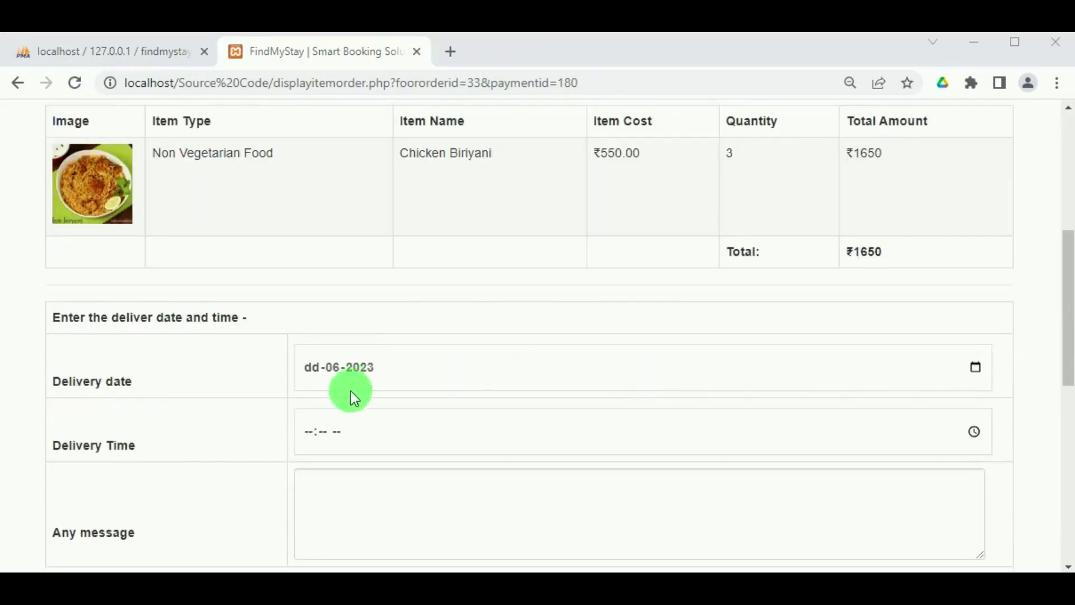
scroll(313, 392, "down", 2)
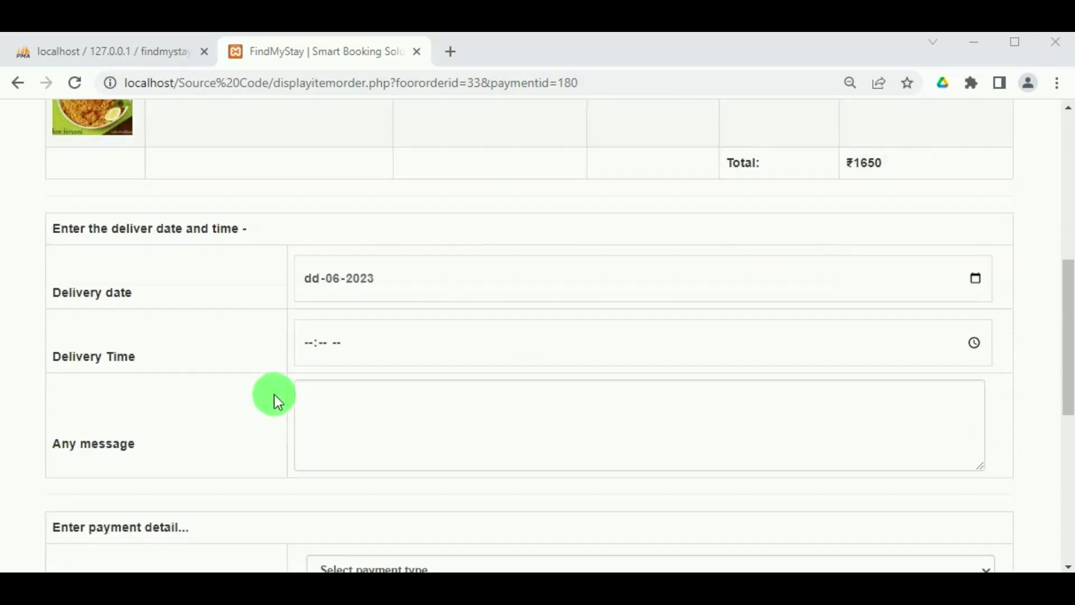
left_click(973, 276)
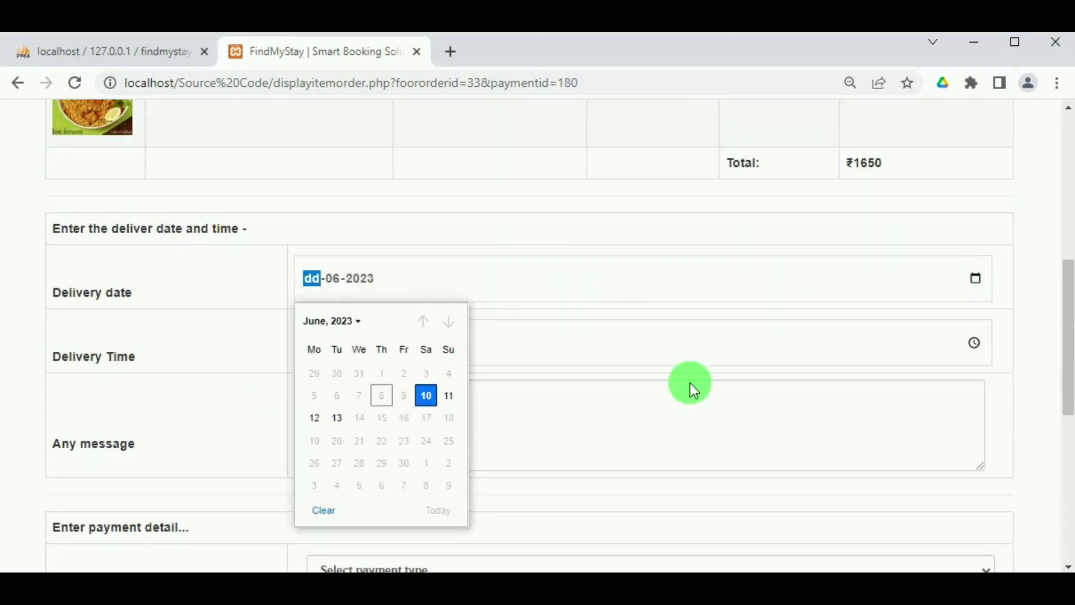
left_click(449, 395)
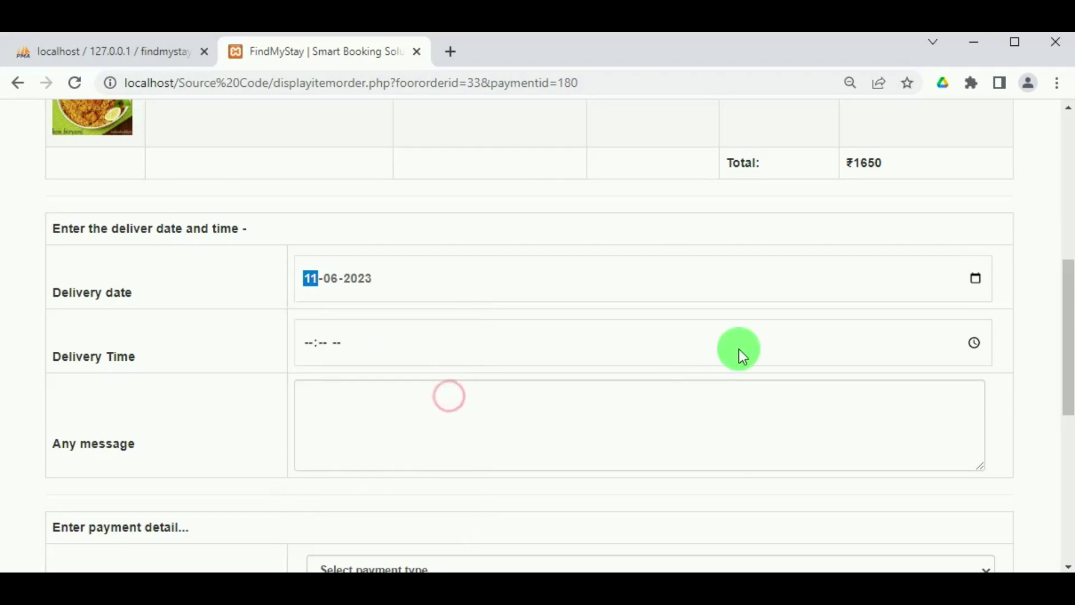
left_click(975, 342)
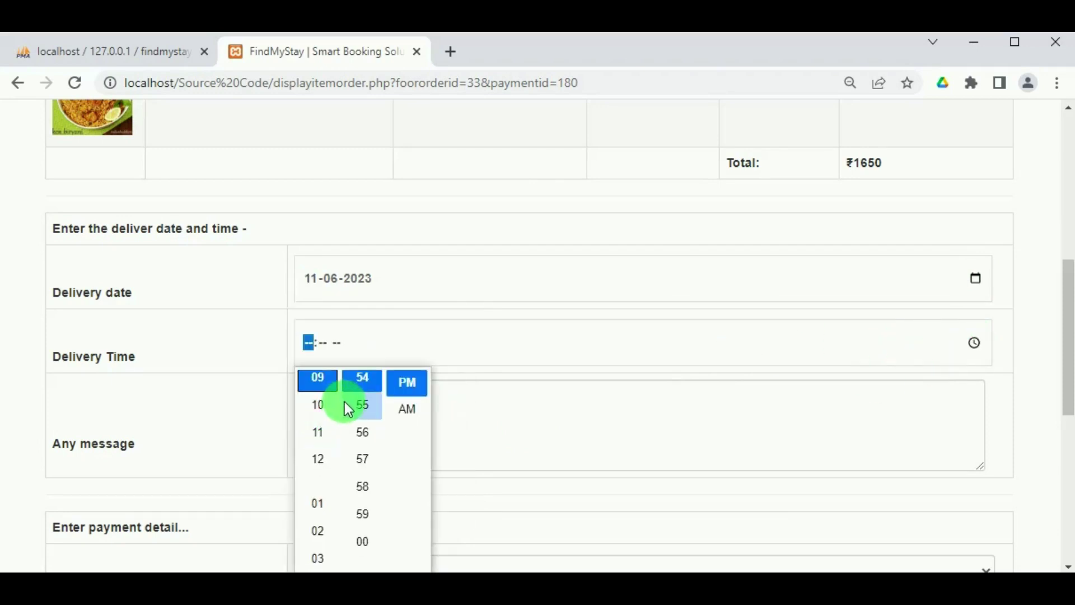
scroll(344, 406, "up", 8)
scroll(323, 408, "up", 5)
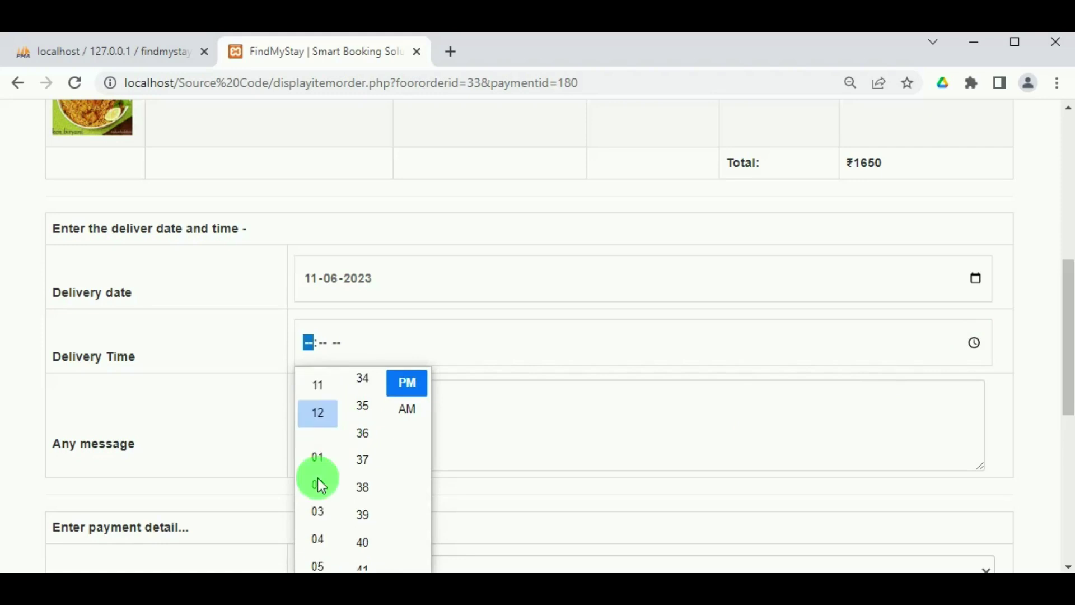
left_click(318, 448)
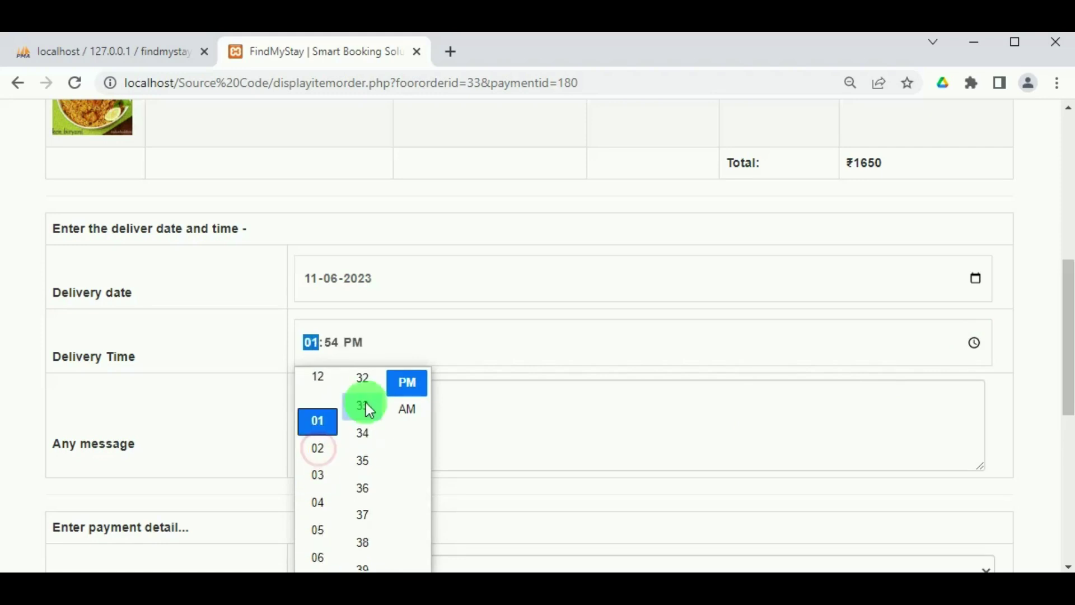
scroll(363, 414, "up", 3)
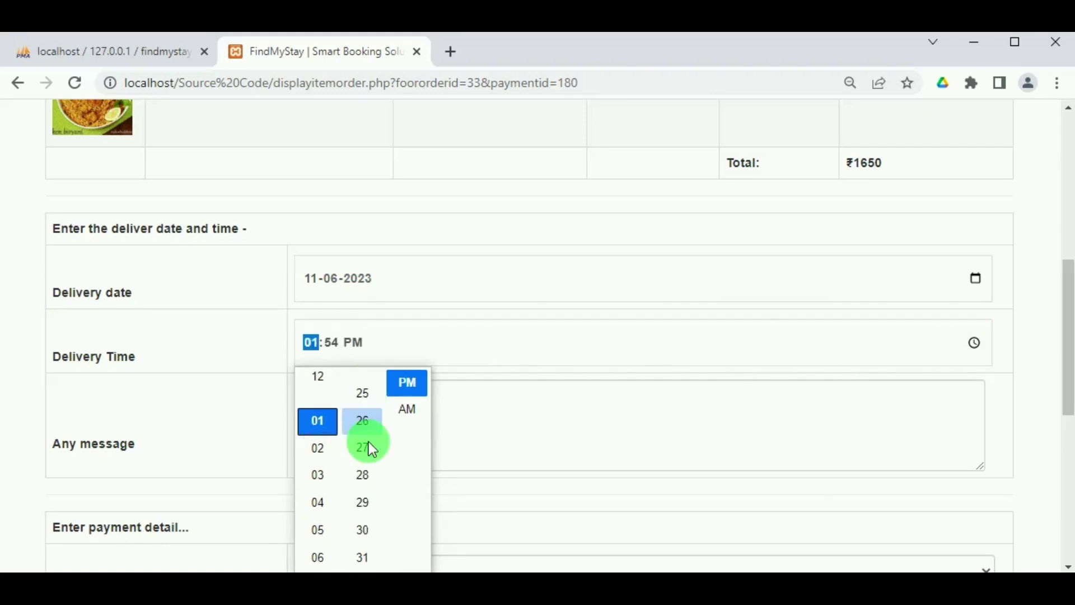
left_click(361, 519)
scroll(358, 509, "up", 1)
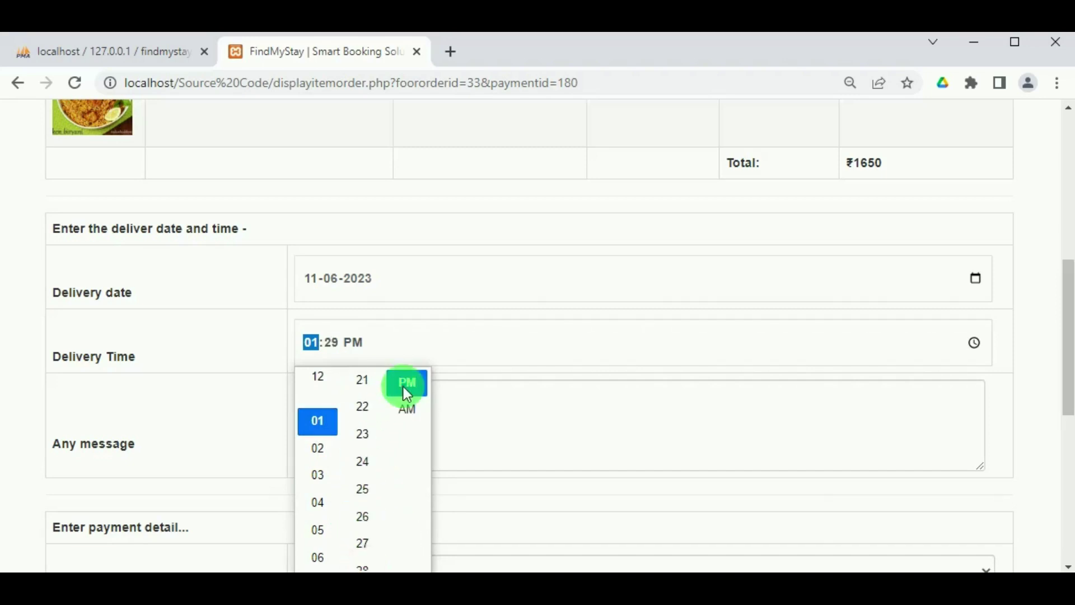
Add the message 'Be it spicy' to the food order.
left_click(451, 443)
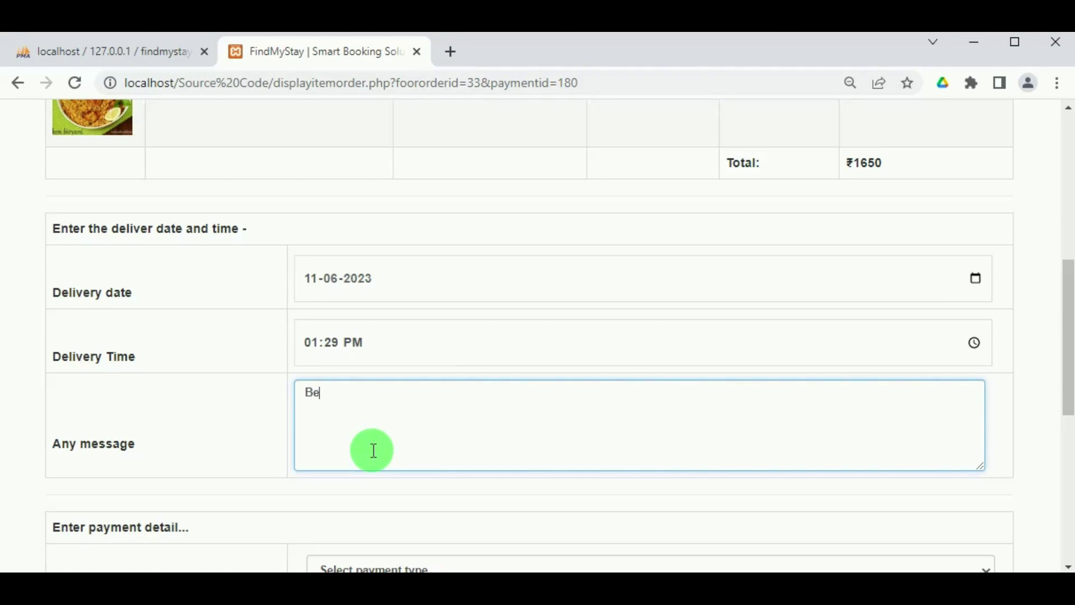
type("Be it spicy")
scroll(373, 450, "down", 3)
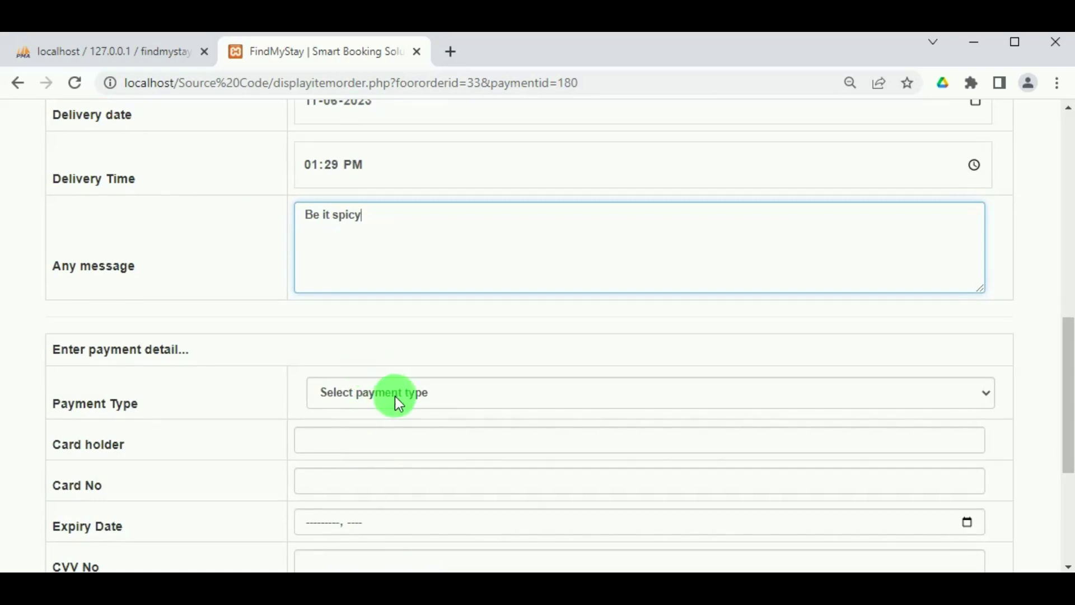
Choose Credit card payment with Master Card and fill in the card holder name.
left_click(396, 397)
left_click(399, 436)
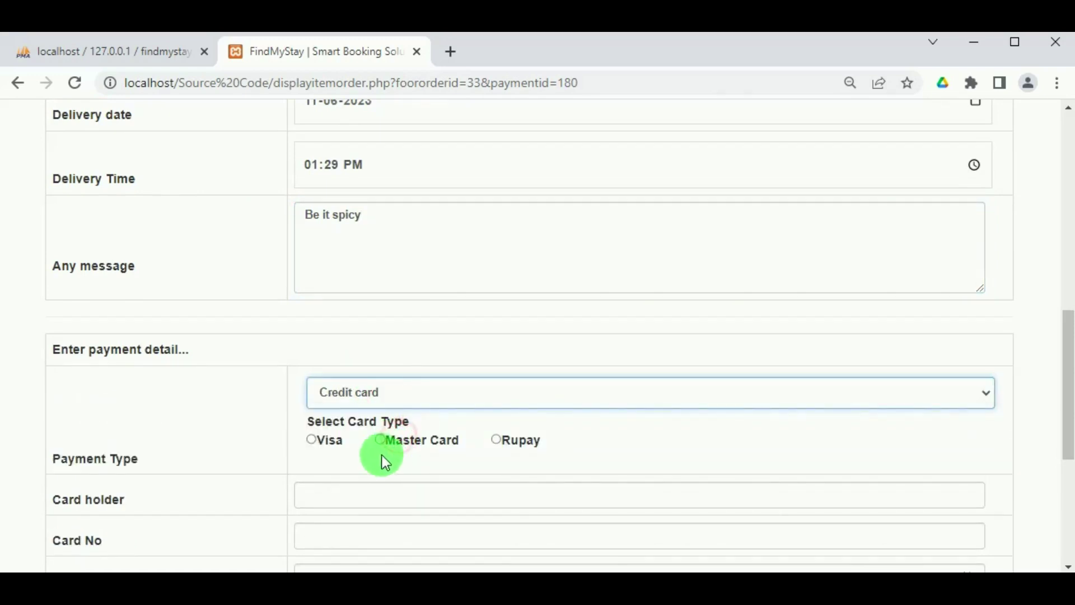
left_click(378, 440)
left_click(367, 489)
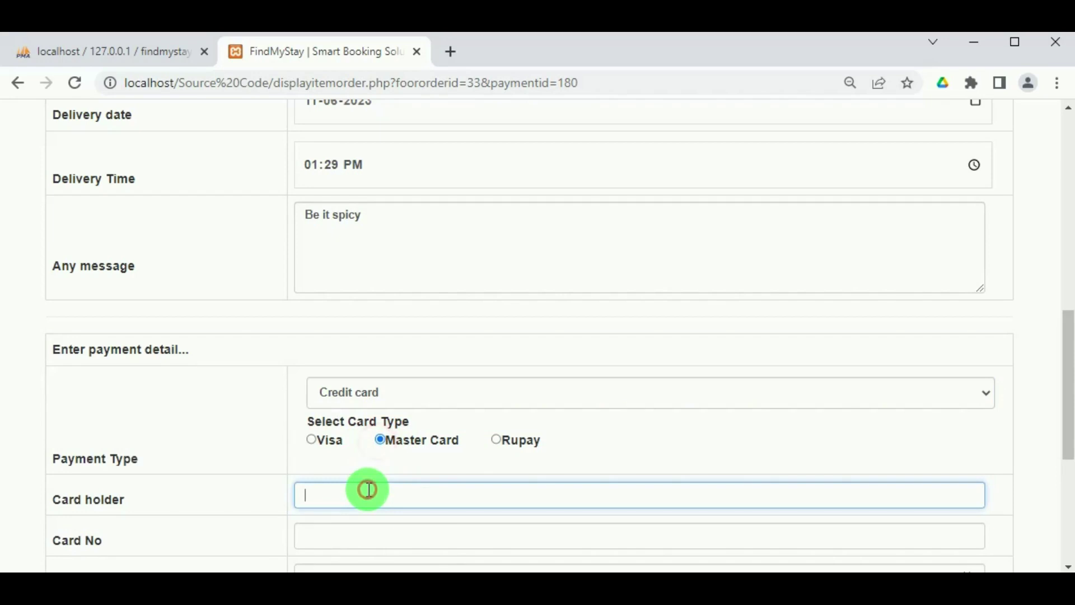
type("A")
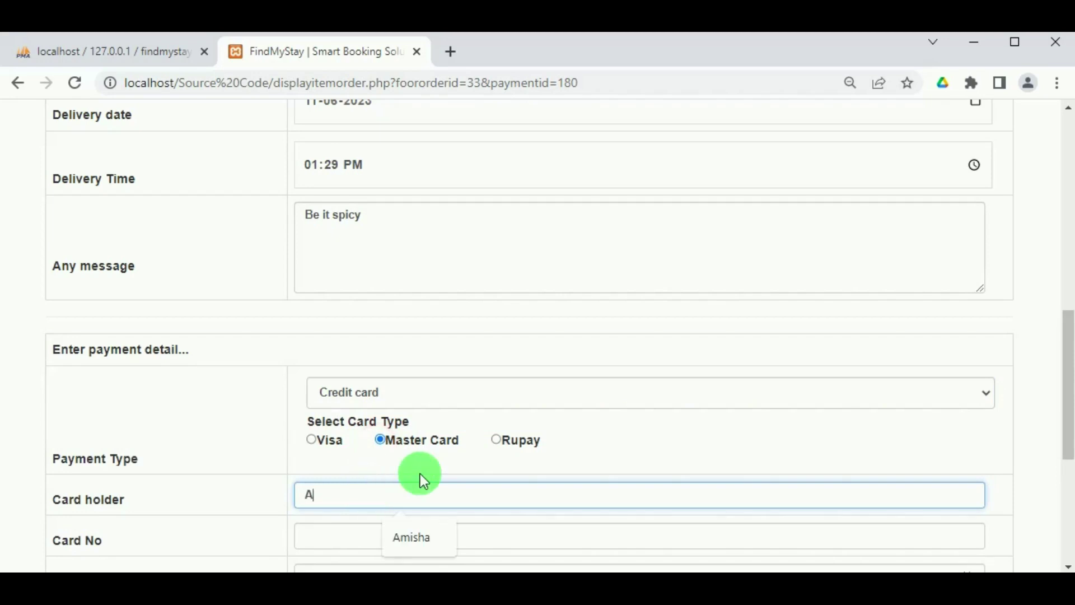
left_click(420, 524)
Enter a 17-digit card number, December 2023 expiry and the CVV.
scroll(397, 504, "down", 2)
left_click(382, 446)
type("987654321")
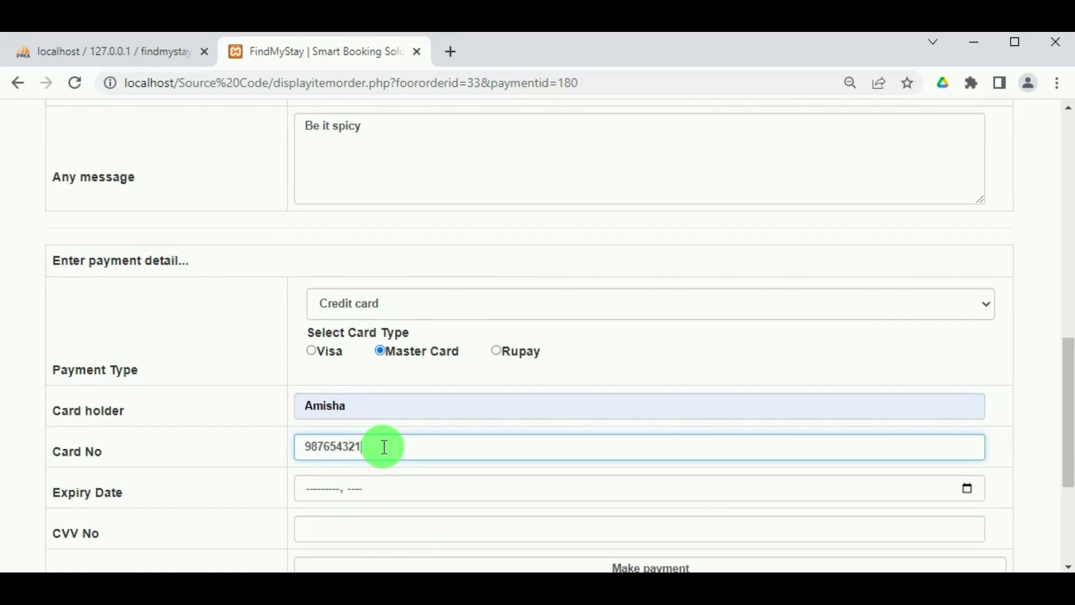
type("23456789")
left_click(385, 489)
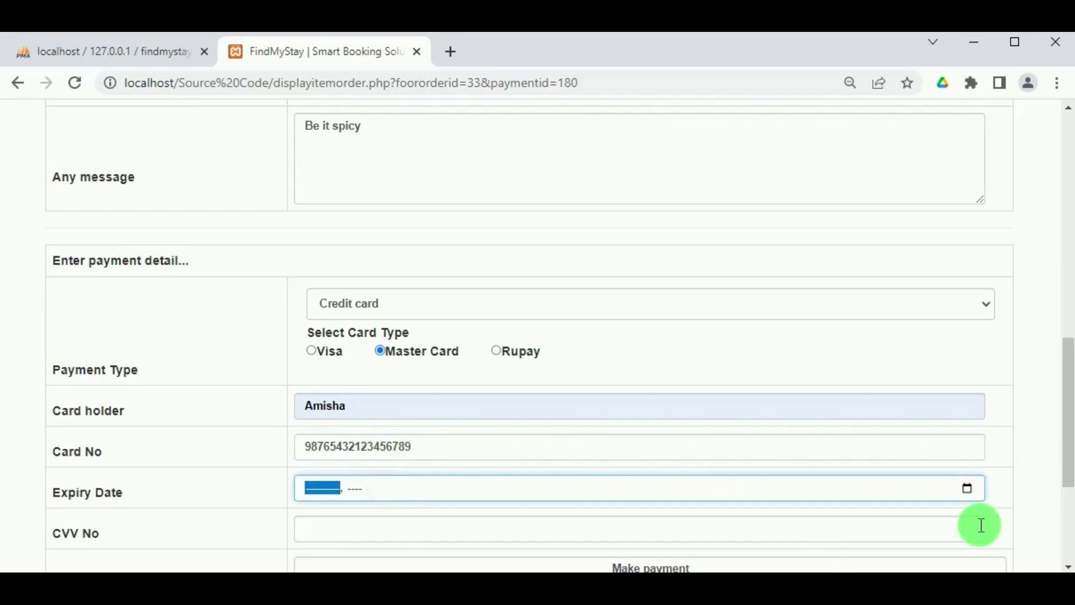
left_click(967, 489)
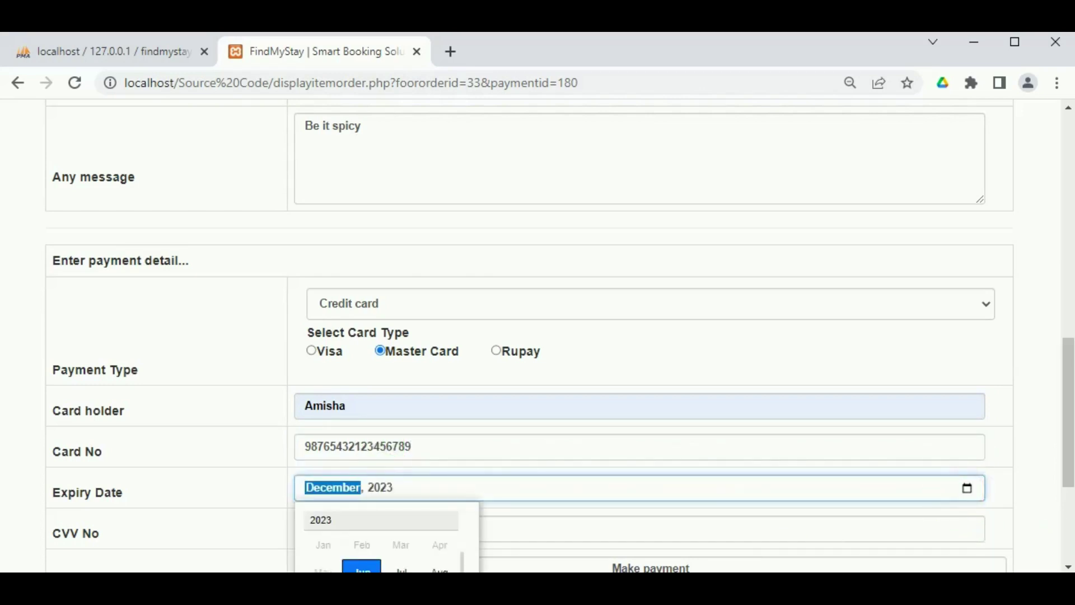
left_click(514, 498)
scroll(514, 498, "down", 2)
left_click(495, 439)
type("677")
Submit payment, correct the card number to 16 digits after the warning, and pay successfully.
left_click(678, 490)
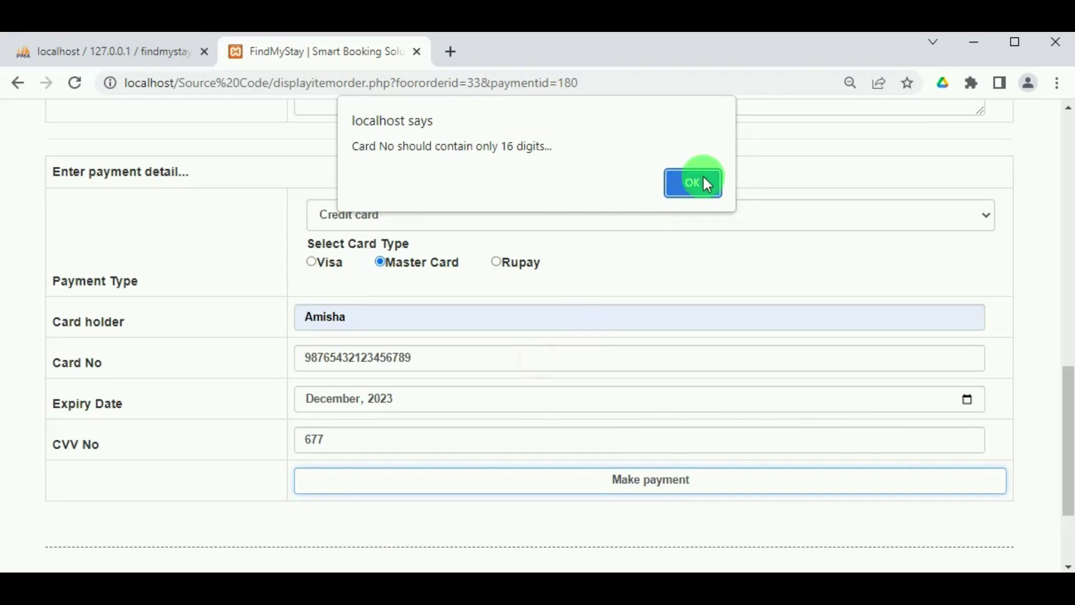
left_click(704, 182)
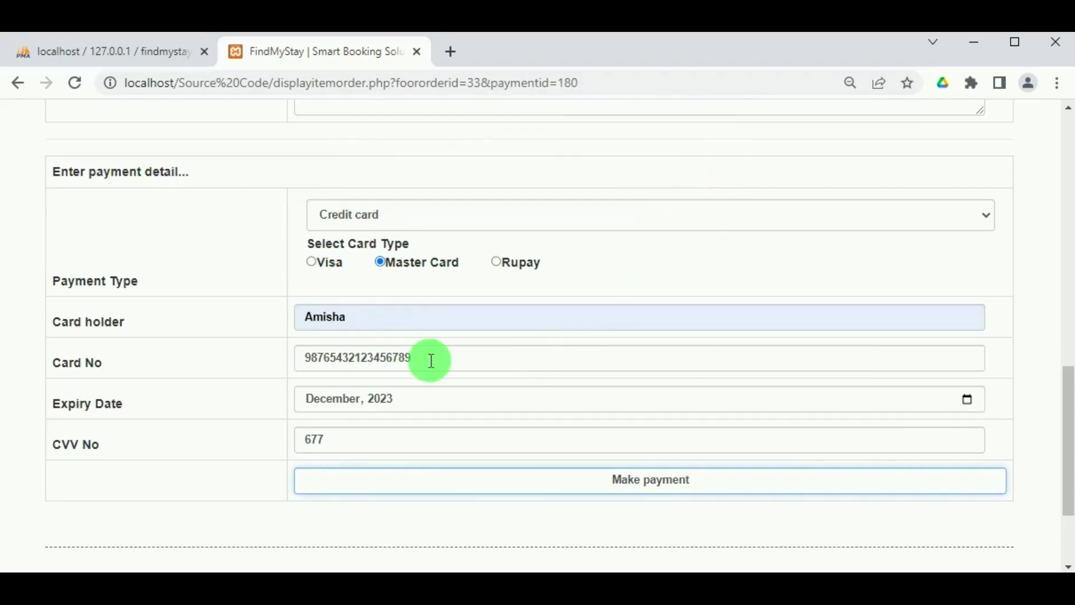
left_click_drag(432, 360, 274, 383)
key("BackSpace")
type("234567898")
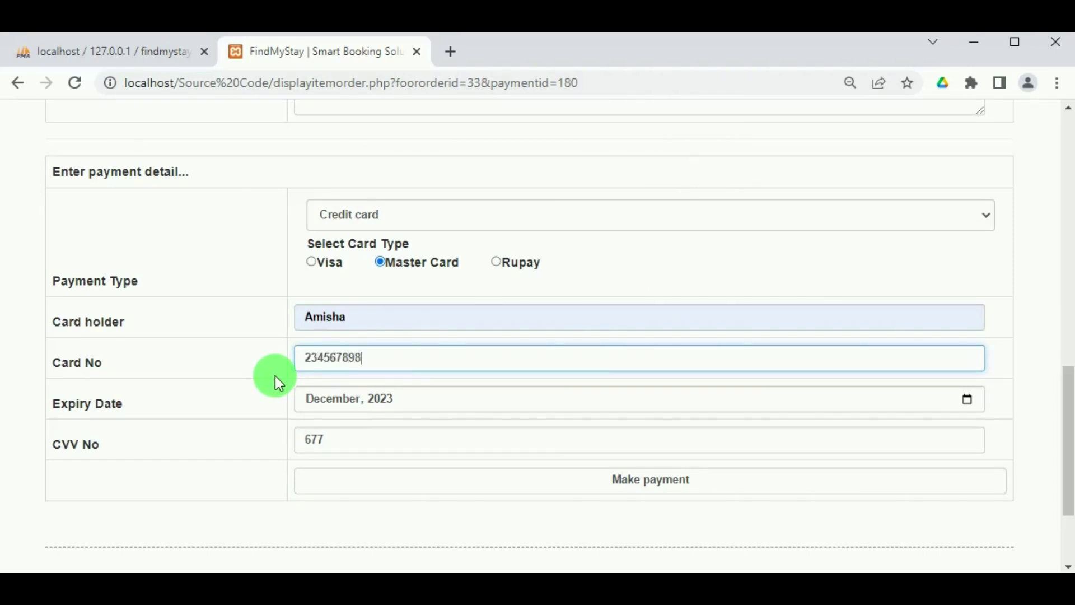
type("7651234")
left_click(620, 478)
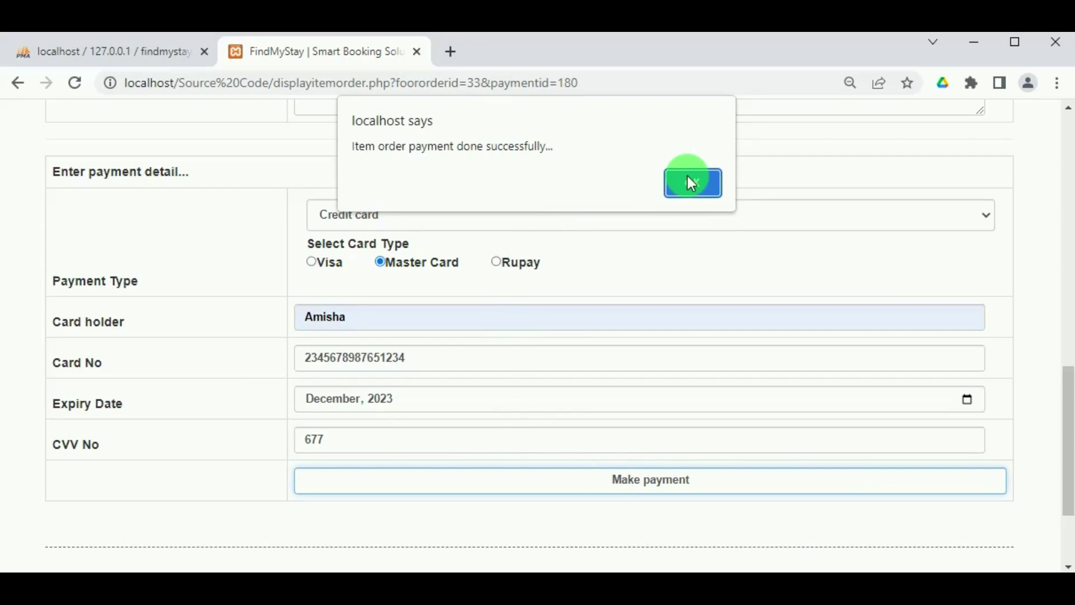
left_click(691, 183)
Look over the Chicken Biriyani food order receipt, then return to Room Booking Report.
scroll(465, 415, "down", 4)
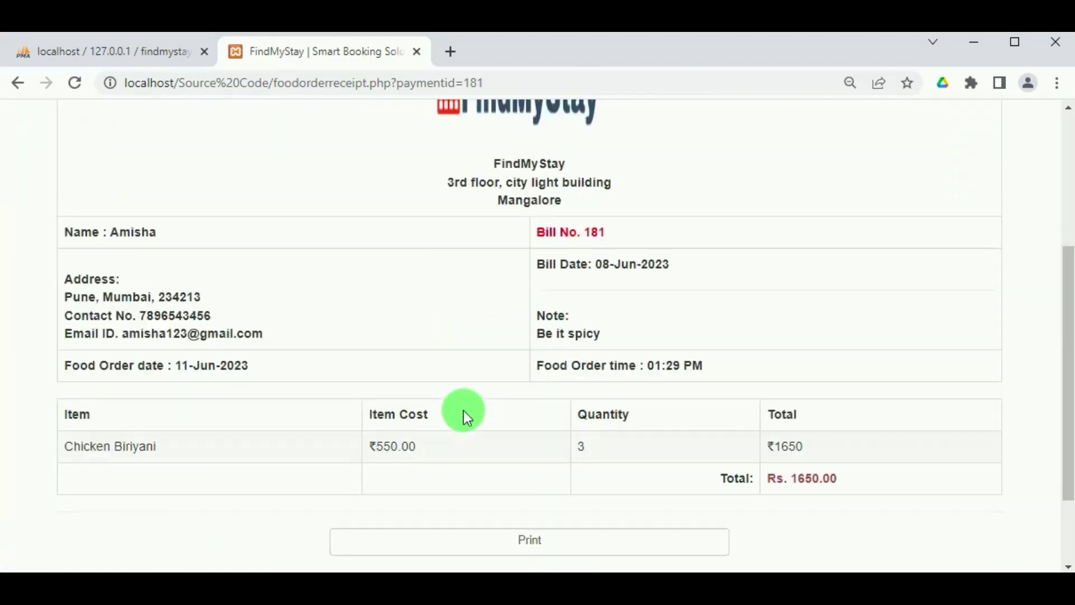
scroll(795, 452, "down", 3)
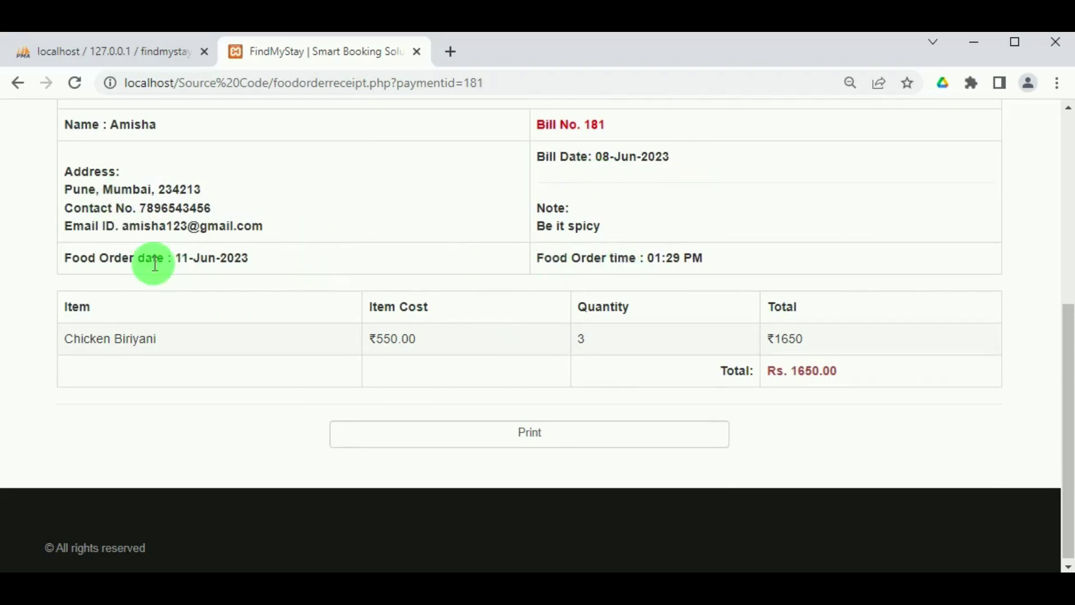
scroll(655, 270, "up", 6)
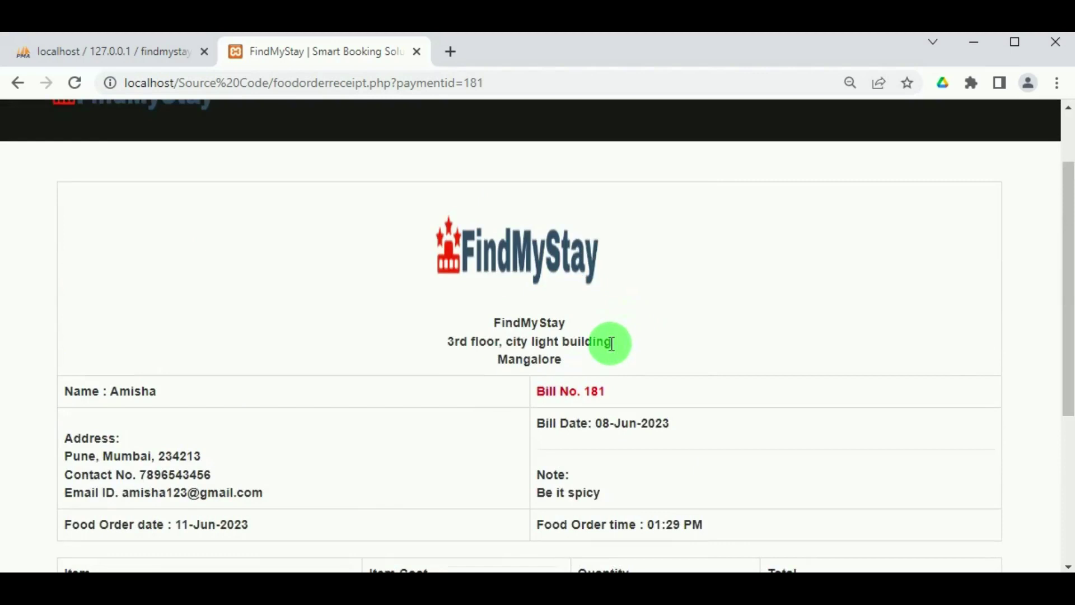
left_click(81, 116)
View the Spa Service Booking and Food Order reports, then open Add Services for booking 180.
scroll(314, 322, "down", 2)
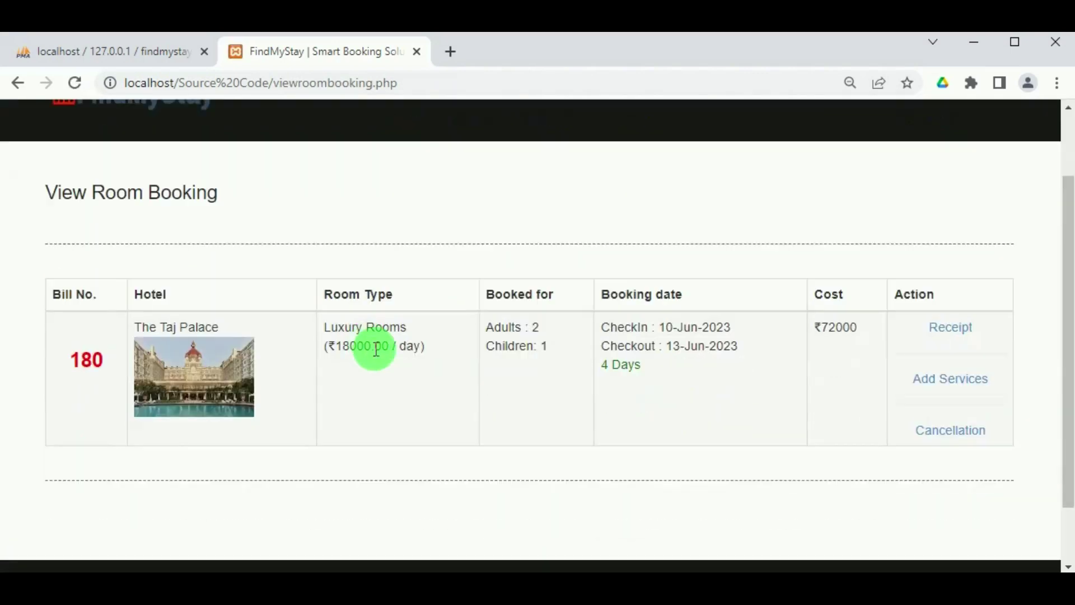
scroll(945, 380, "up", 2)
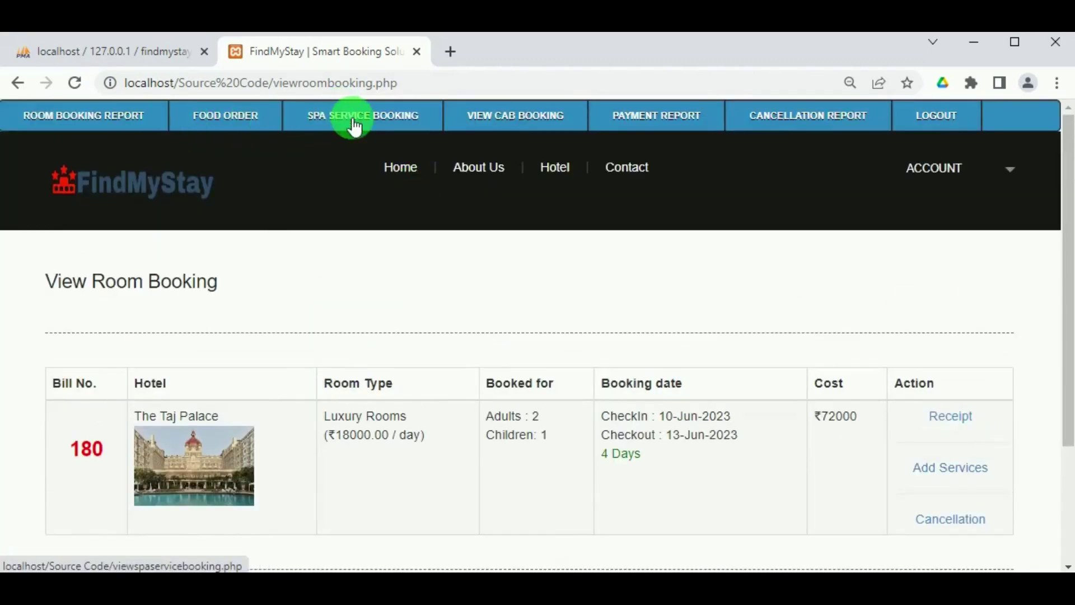
left_click(355, 127)
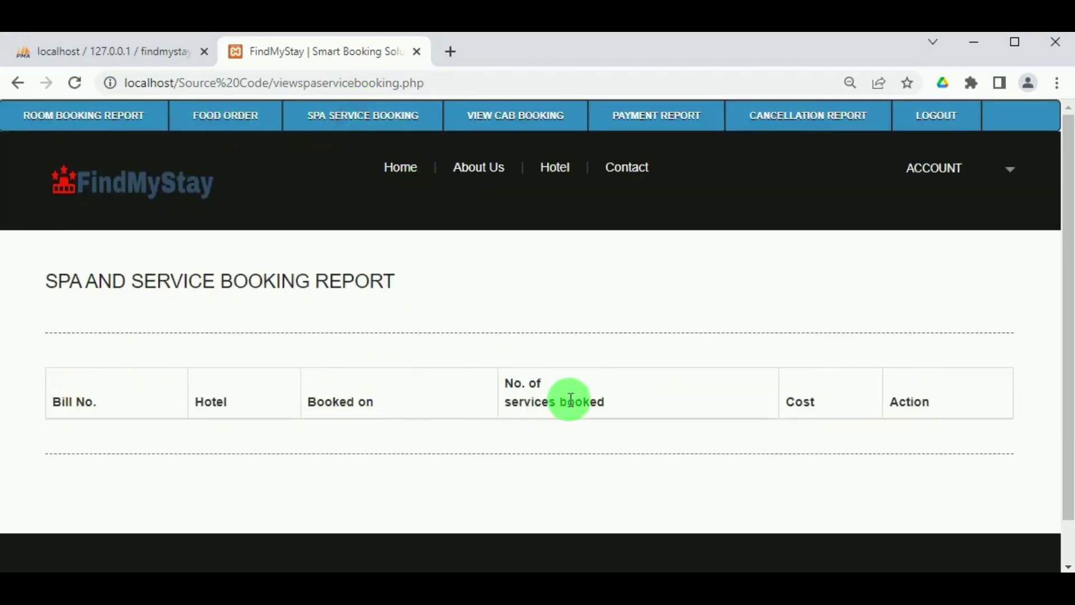
left_click(49, 114)
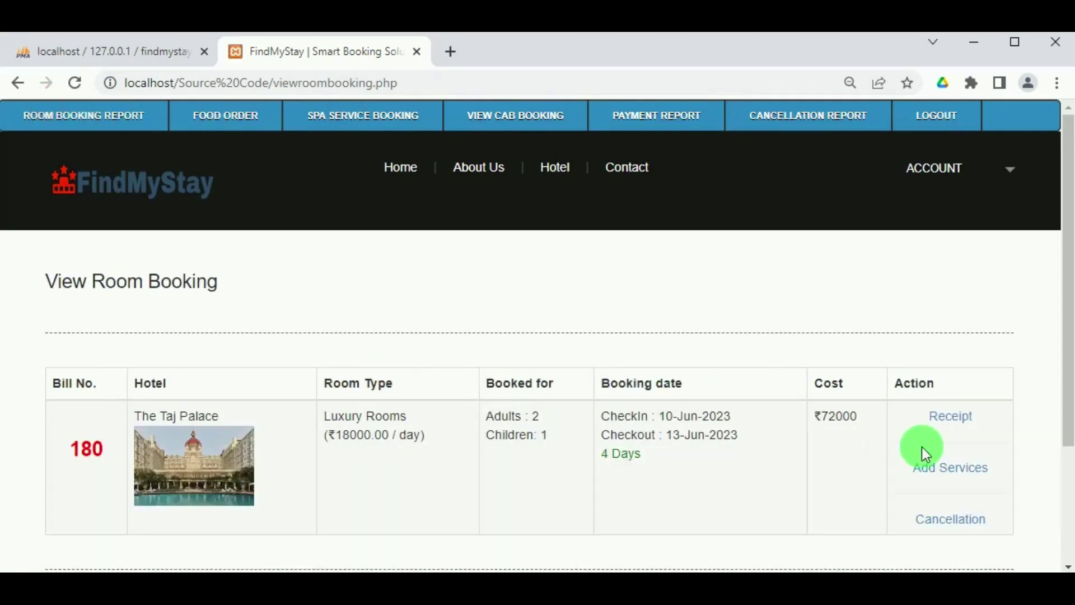
left_click(227, 130)
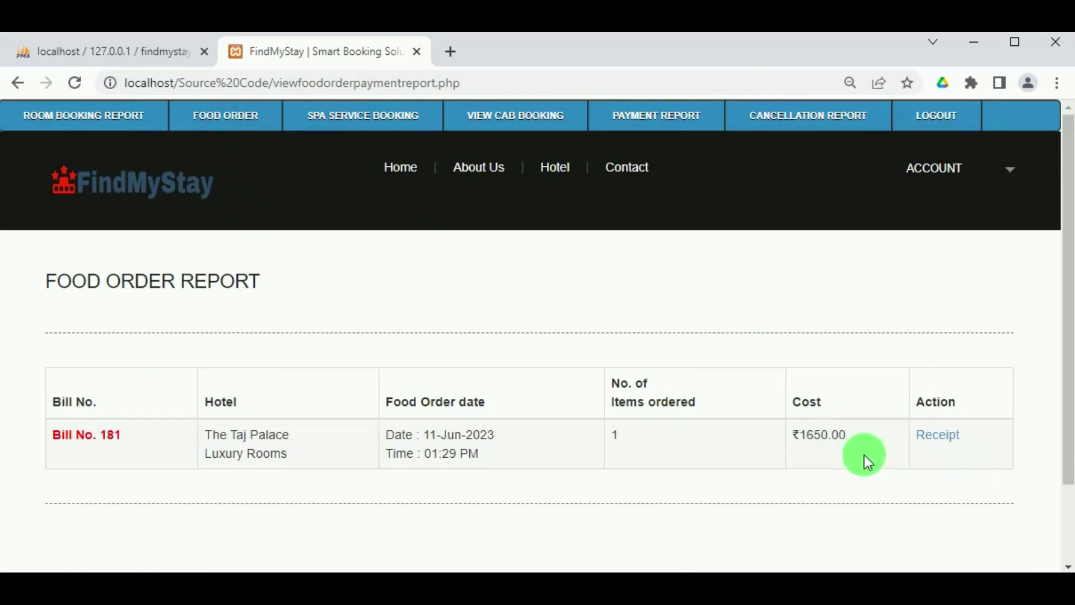
left_click(47, 121)
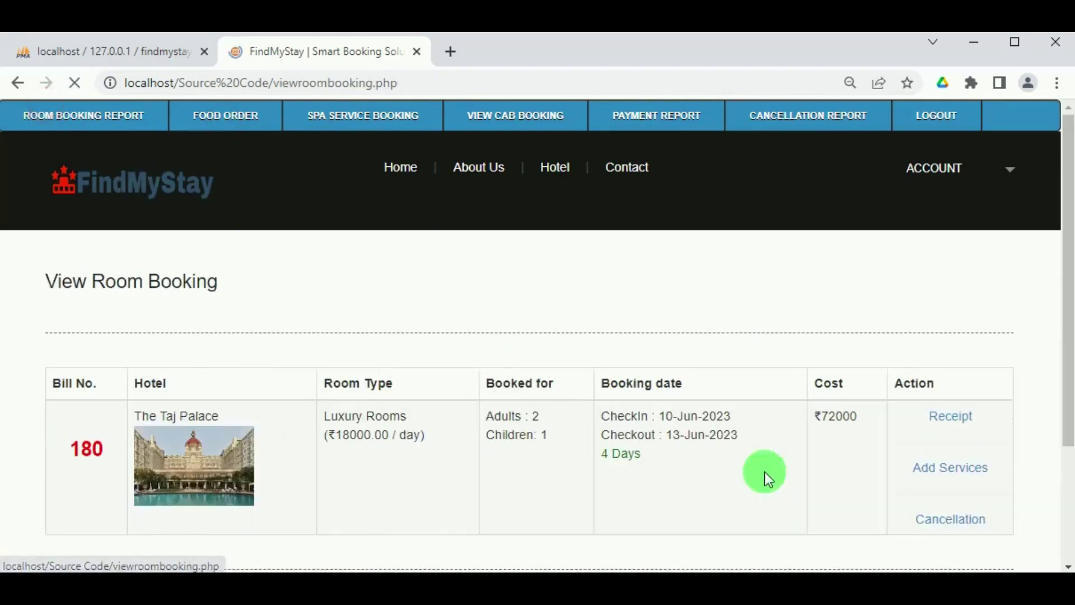
left_click(948, 485)
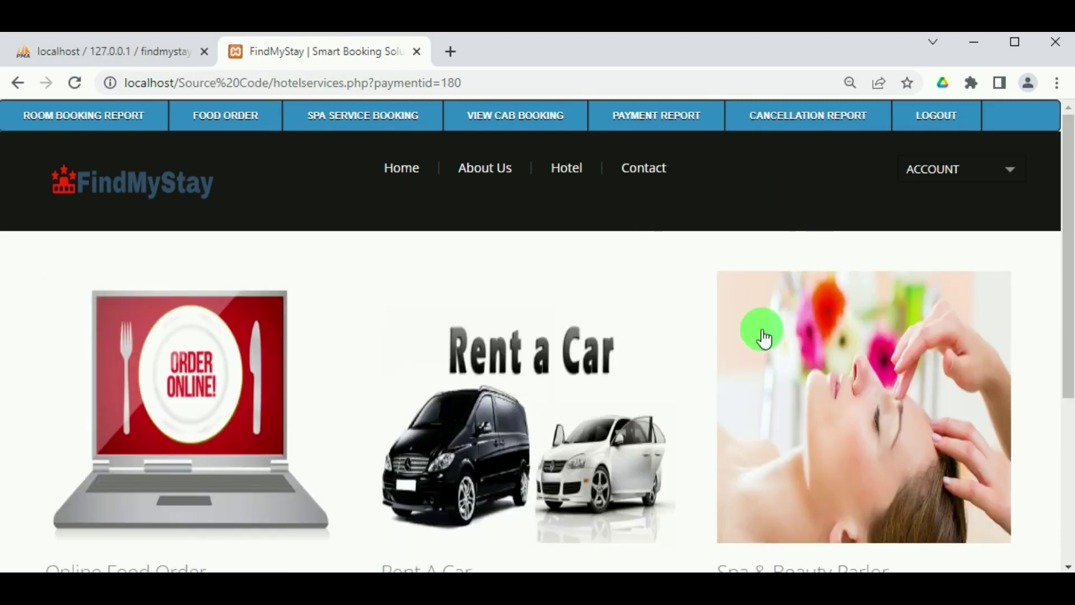
Choose Rent A Car and select the Maruti at ₹250.00/KM for booking.
scroll(677, 394, "down", 3)
left_click(433, 400)
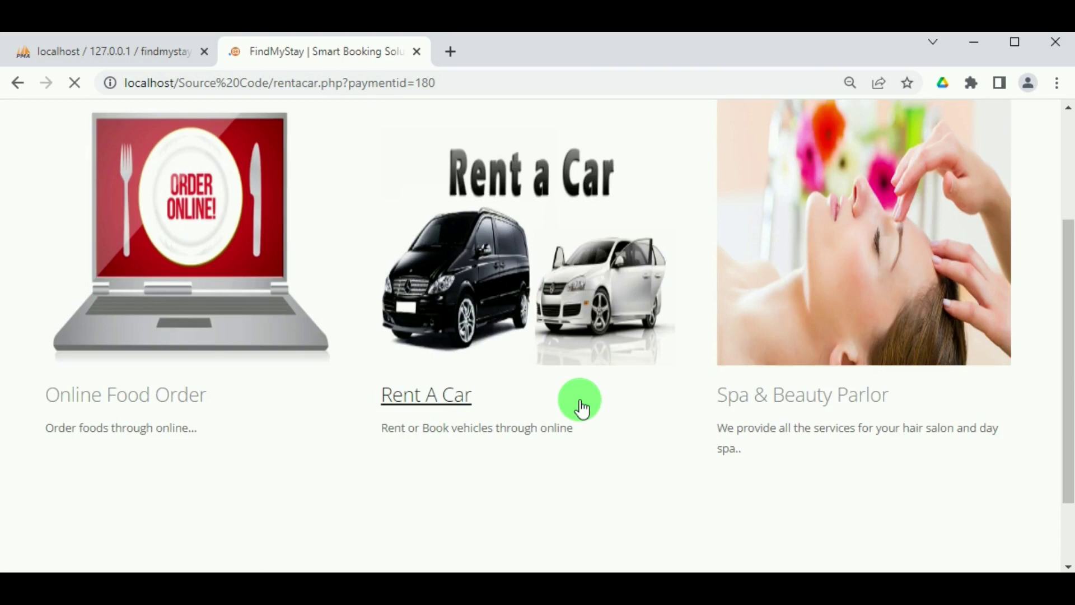
scroll(707, 372, "down", 3)
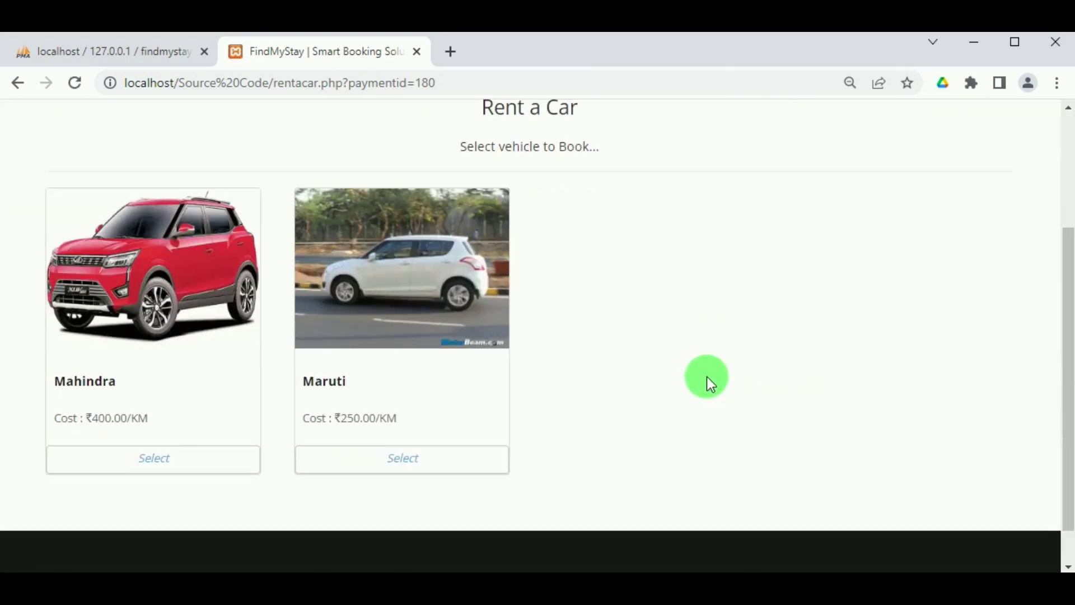
left_click(398, 457)
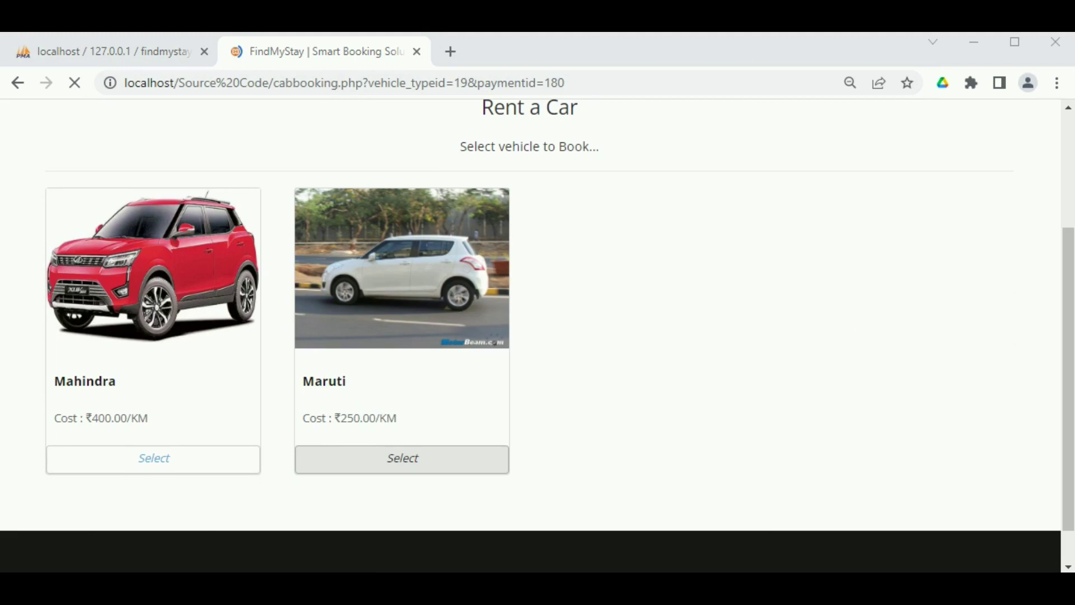
scroll(482, 445, "down", 5)
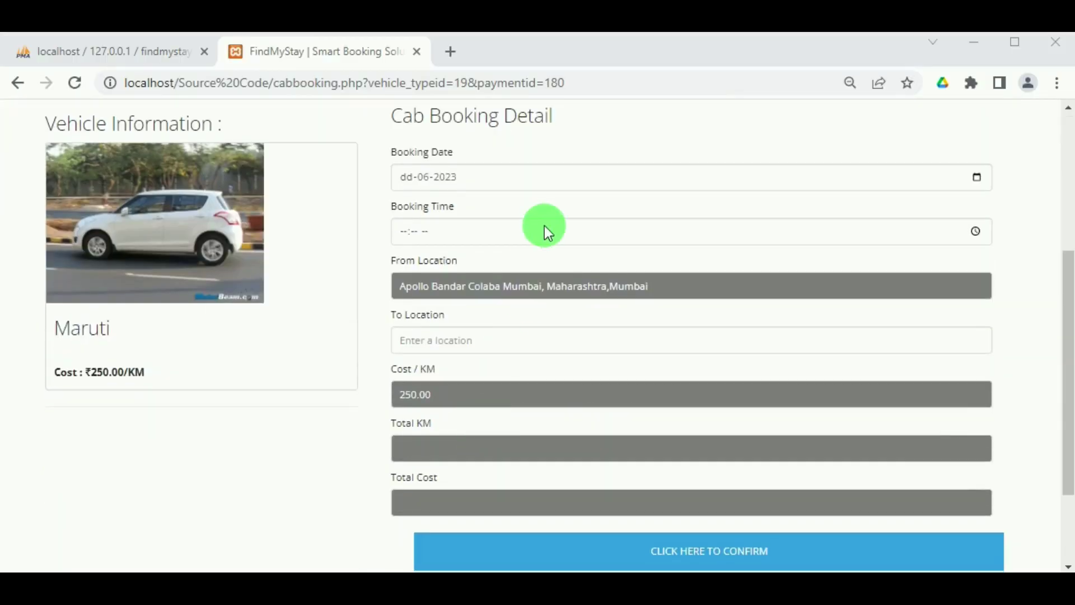
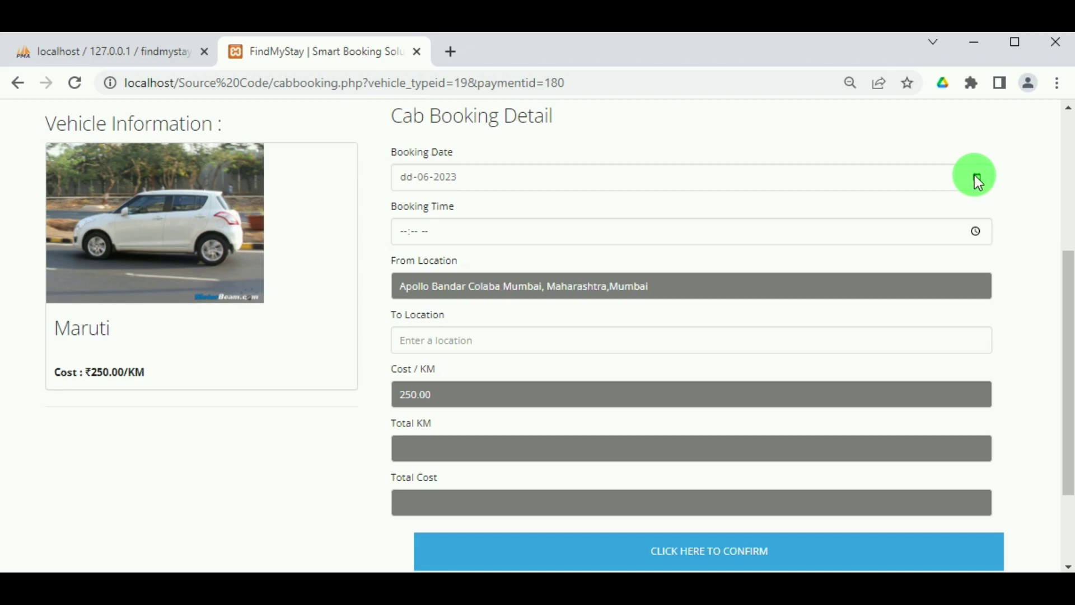
Set the cab booking date to 11-06-2023 and the pickup time to 04:03 PM.
key("Tab")
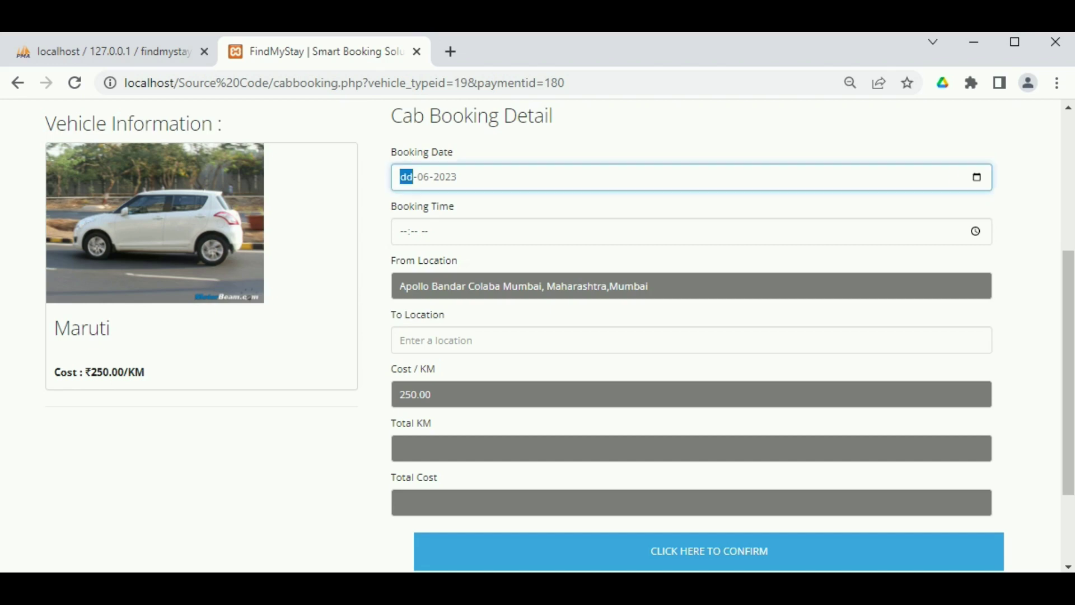
left_click(476, 218)
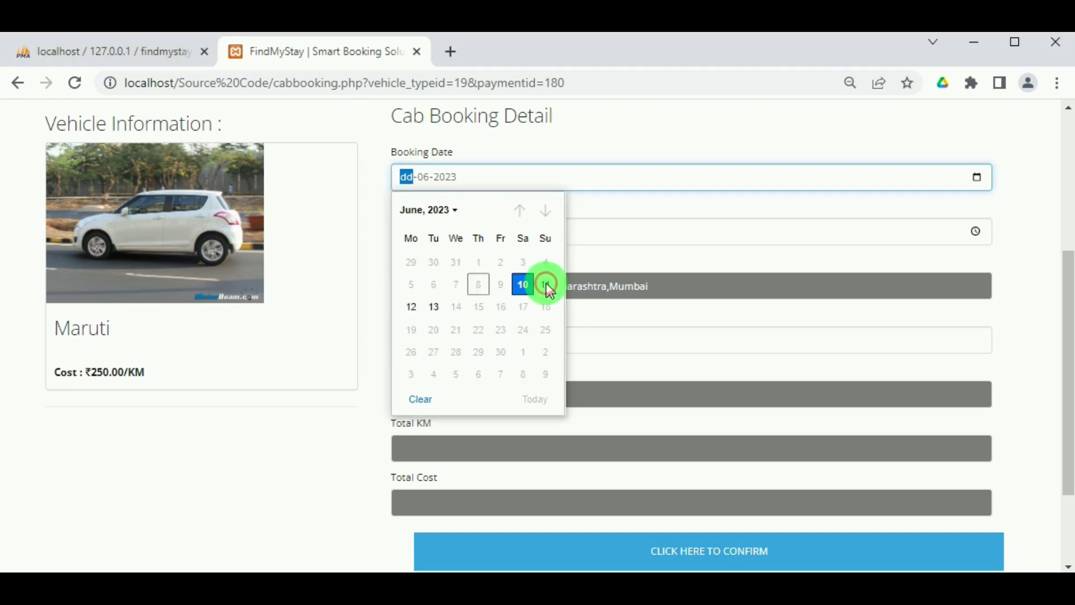
left_click(543, 287)
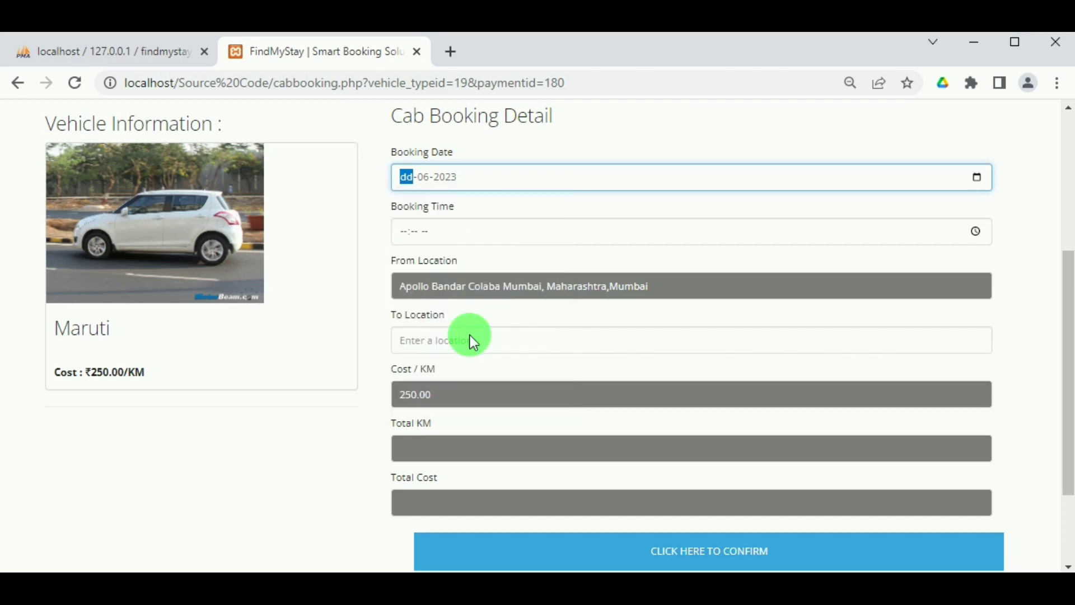
left_click(975, 229)
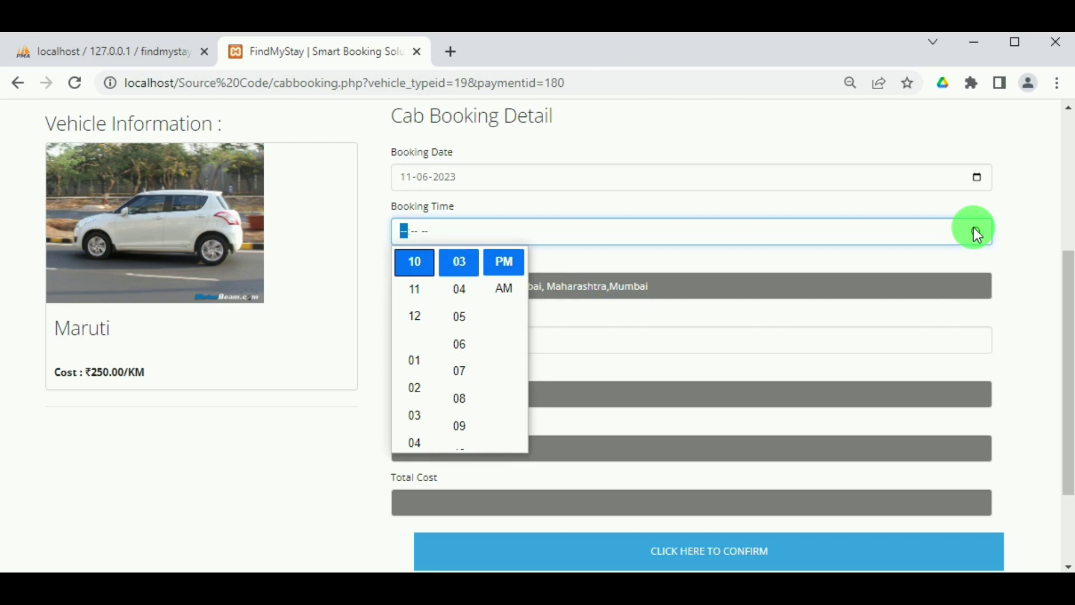
left_click(414, 442)
scroll(467, 351, "down", 3)
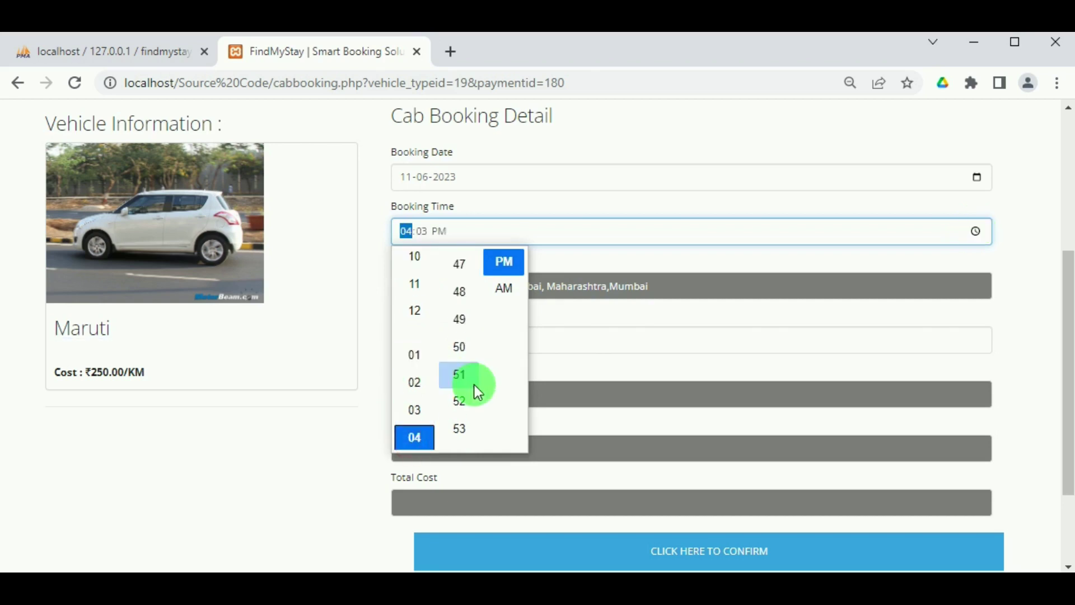
scroll(472, 391, "down", 15)
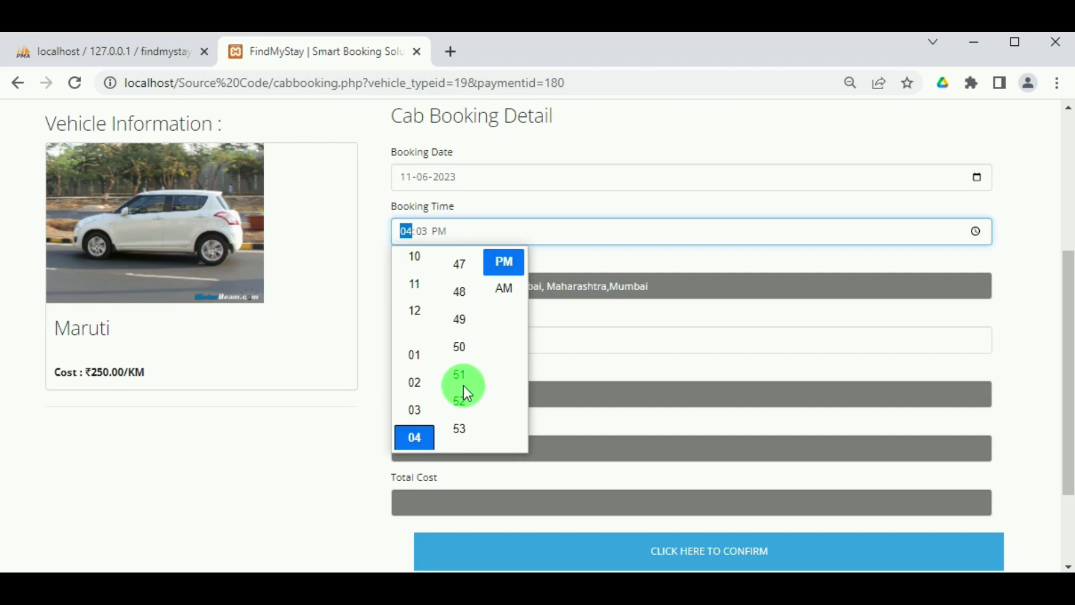
scroll(463, 386, "up", 20)
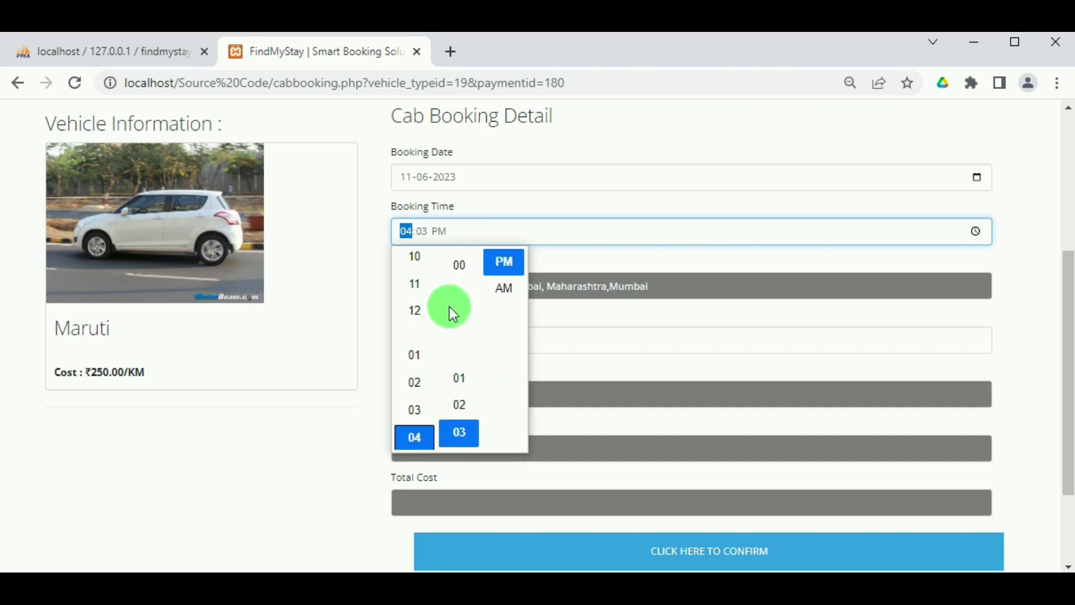
left_click(453, 269)
left_click(619, 230)
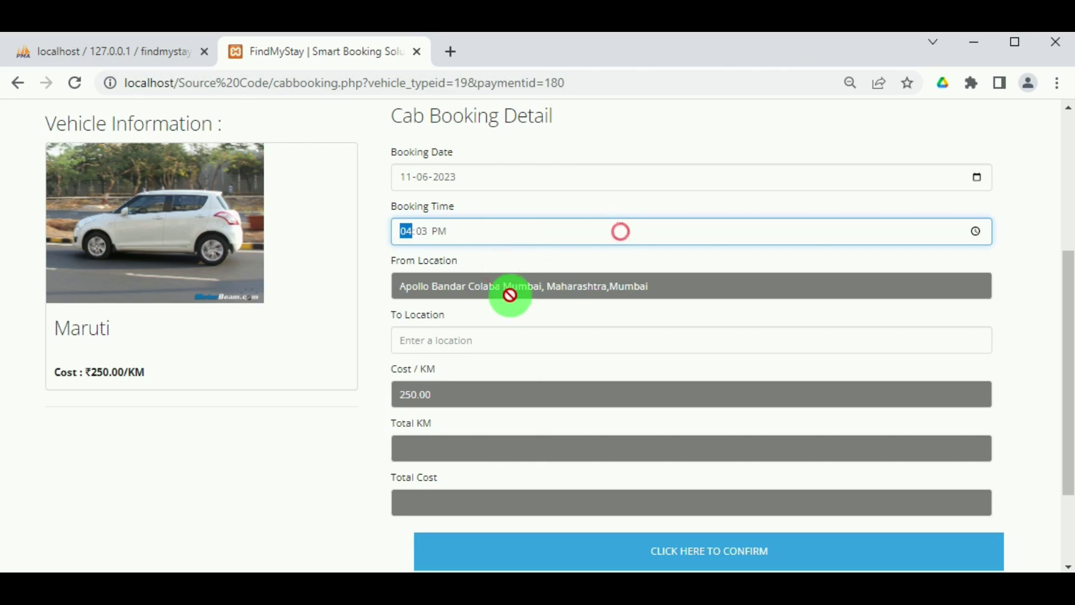
Set the destination to Gateway Of India and confirm the ₹462.5 Maruti cab booking.
left_click(464, 337)
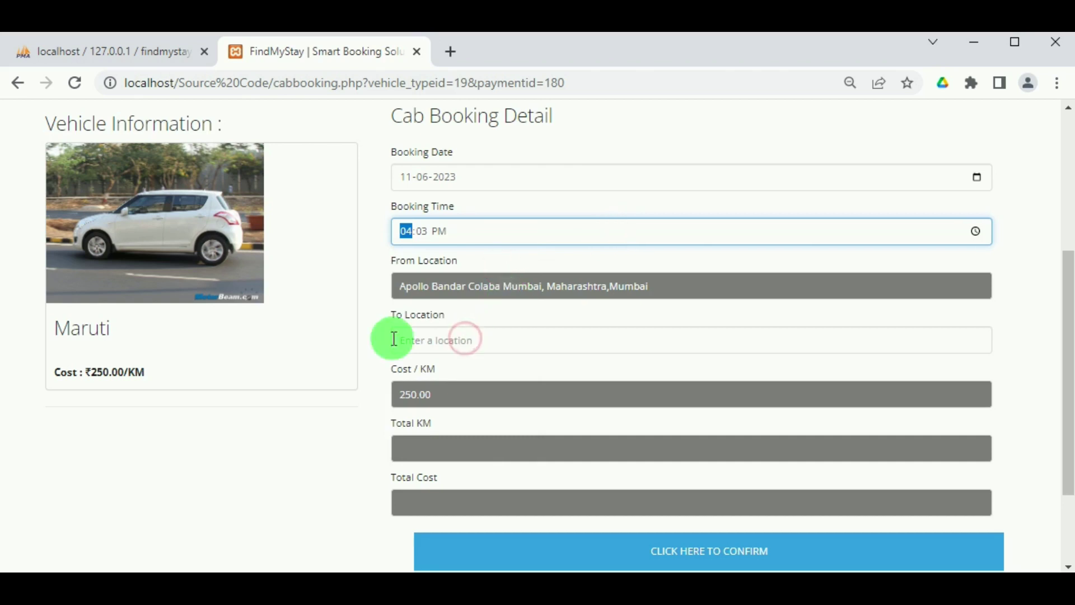
left_click(424, 338)
left_click(424, 339)
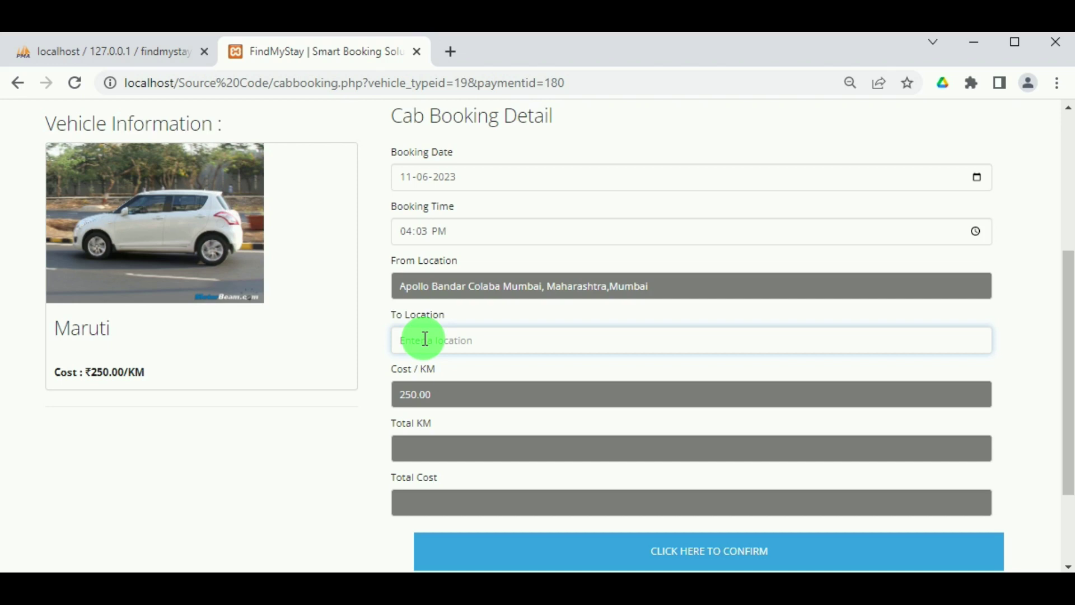
type("gate")
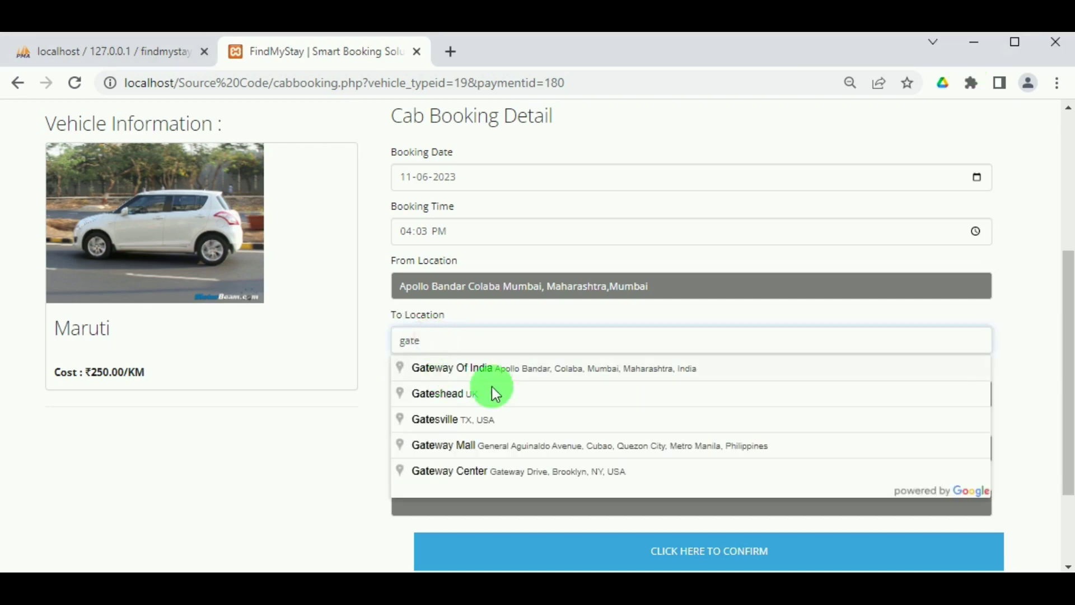
left_click(503, 368)
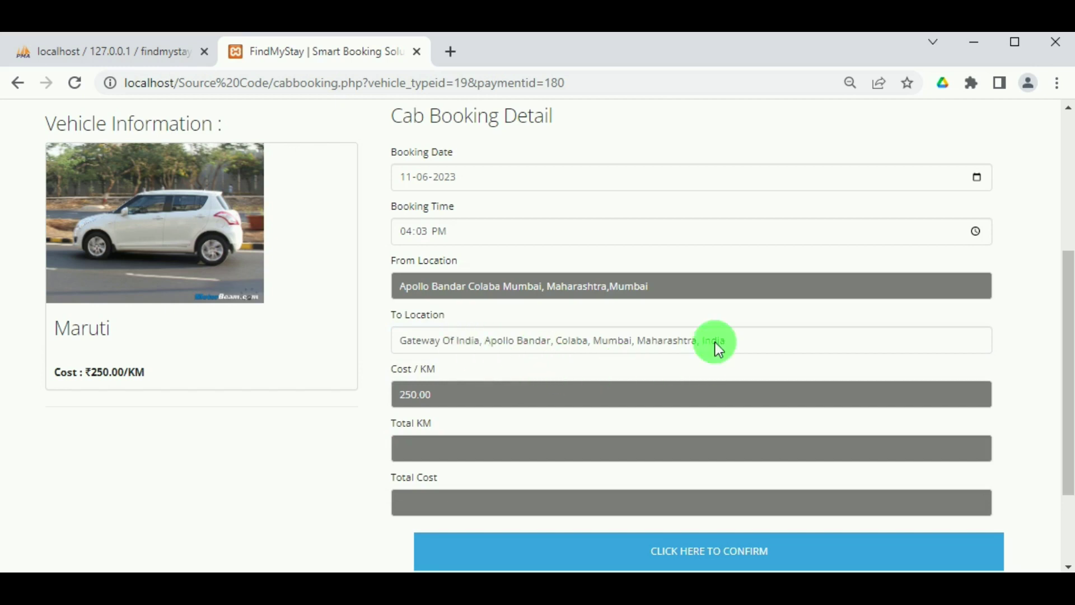
scroll(700, 469, "down", 2)
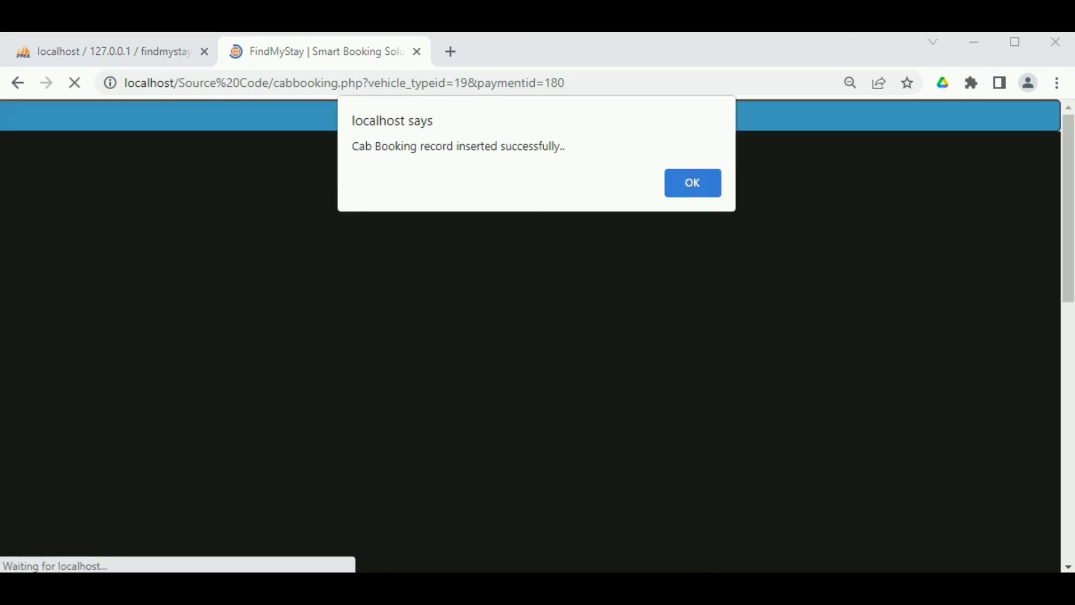
left_click(695, 183)
Choose VISA as the payment type and enter the card holder's name and card number.
scroll(950, 475, "down", 3)
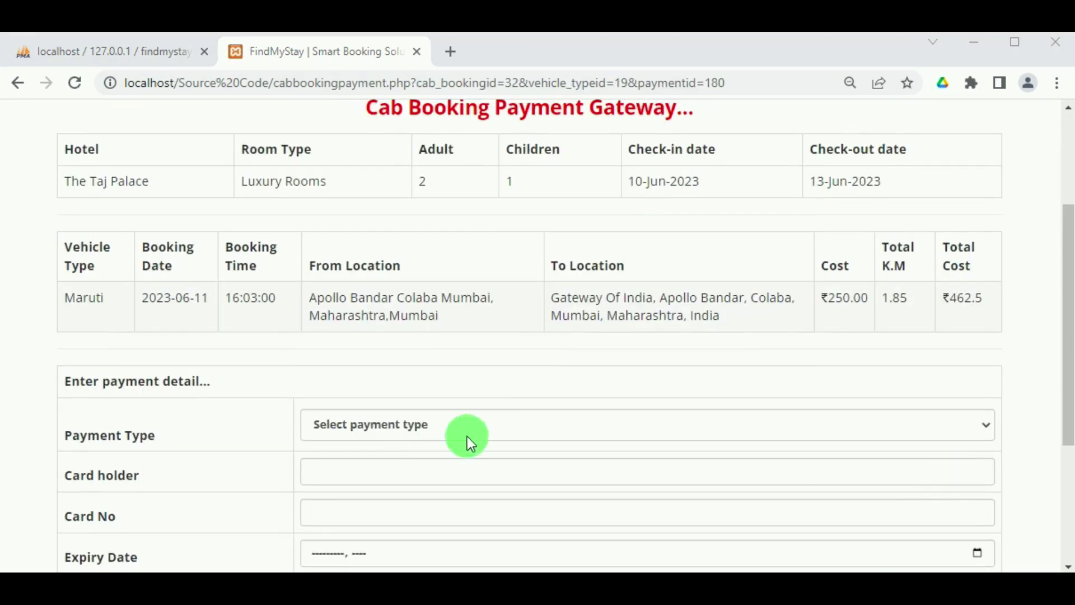
left_click(378, 431)
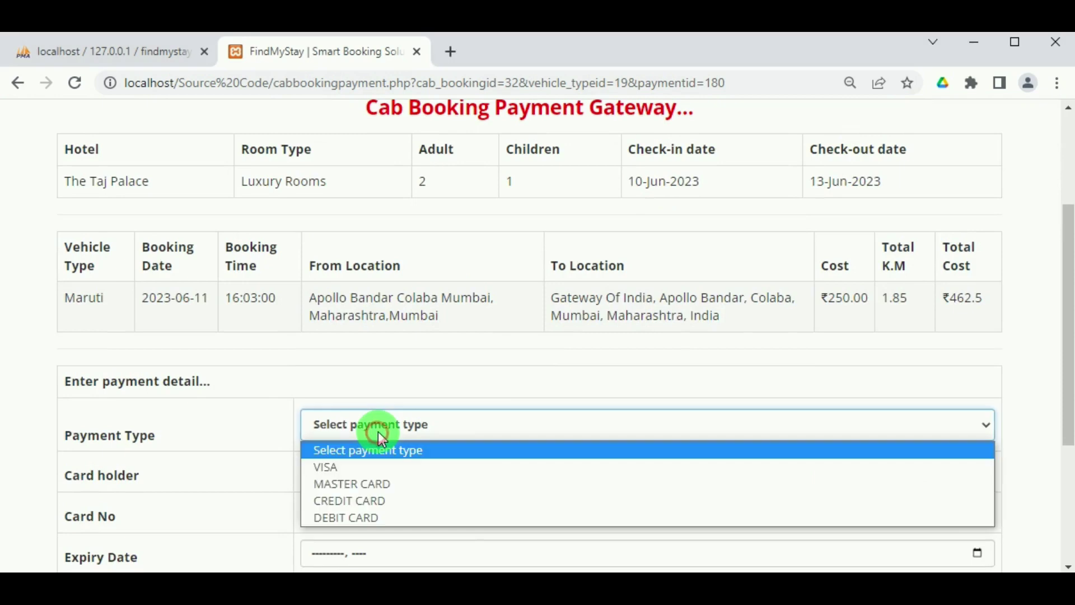
left_click(365, 471)
left_click(332, 470)
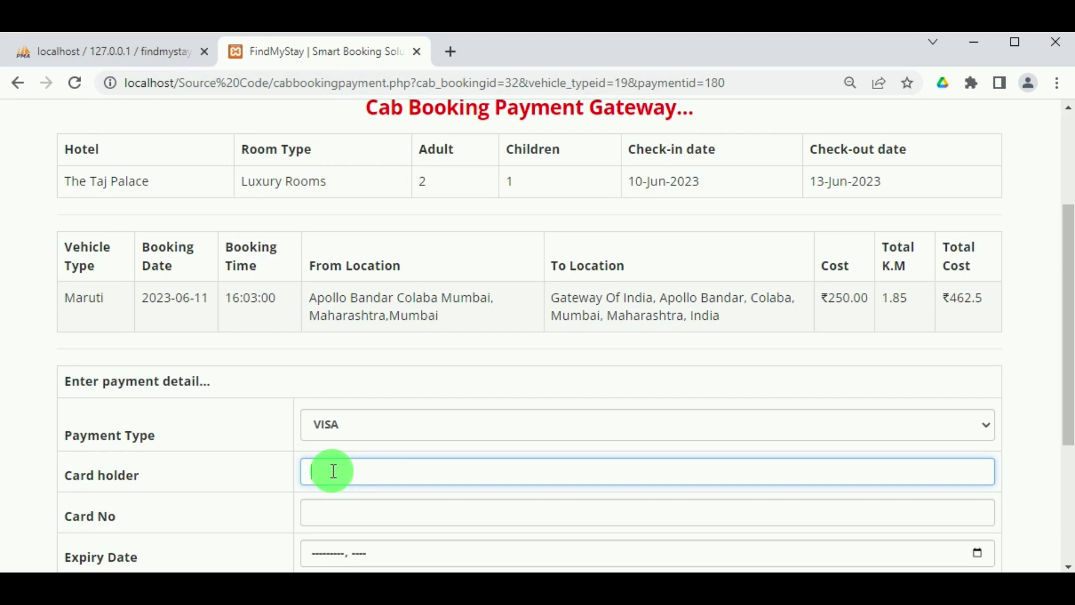
type("Amisha")
scroll(322, 473, "down", 1)
scroll(322, 473, "down", 1)
left_click(353, 413)
type("567823")
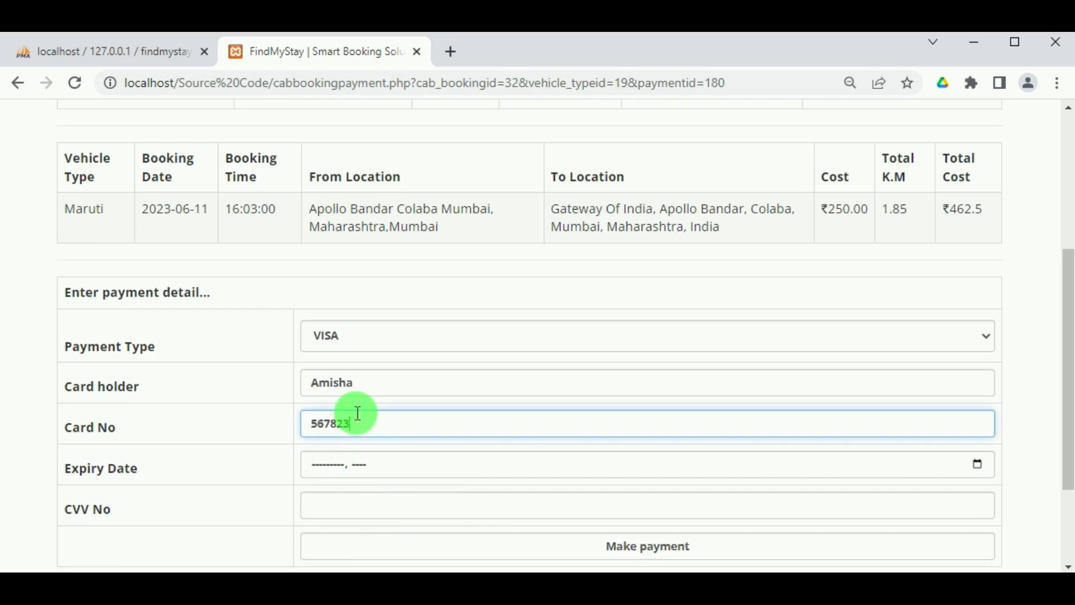
type("4578901234")
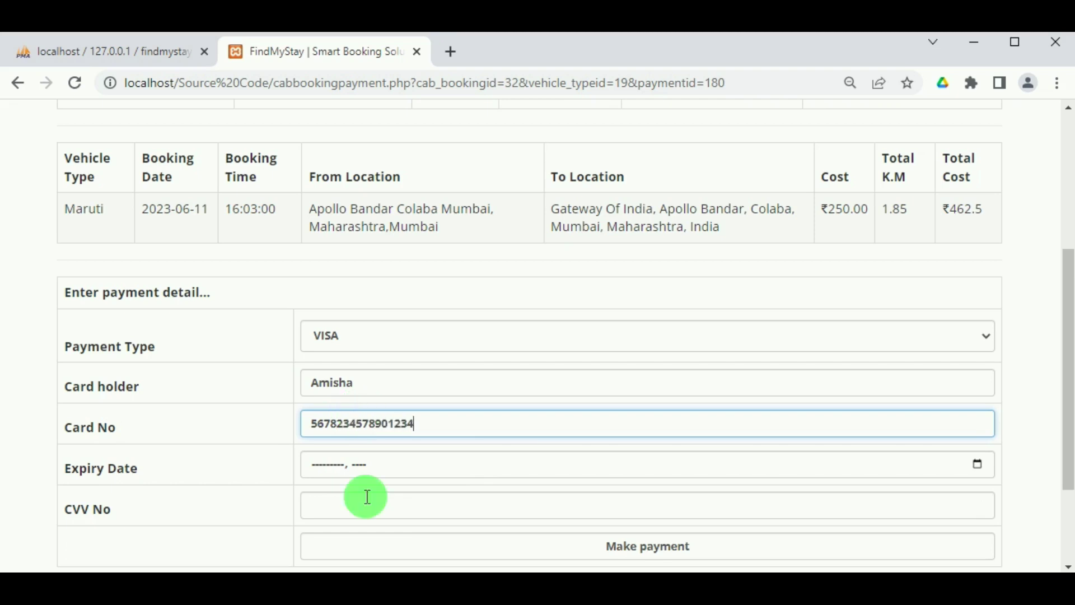
Set the card expiry to December 2023, enter the CVV, and submit the cab fare payment.
left_click(977, 466)
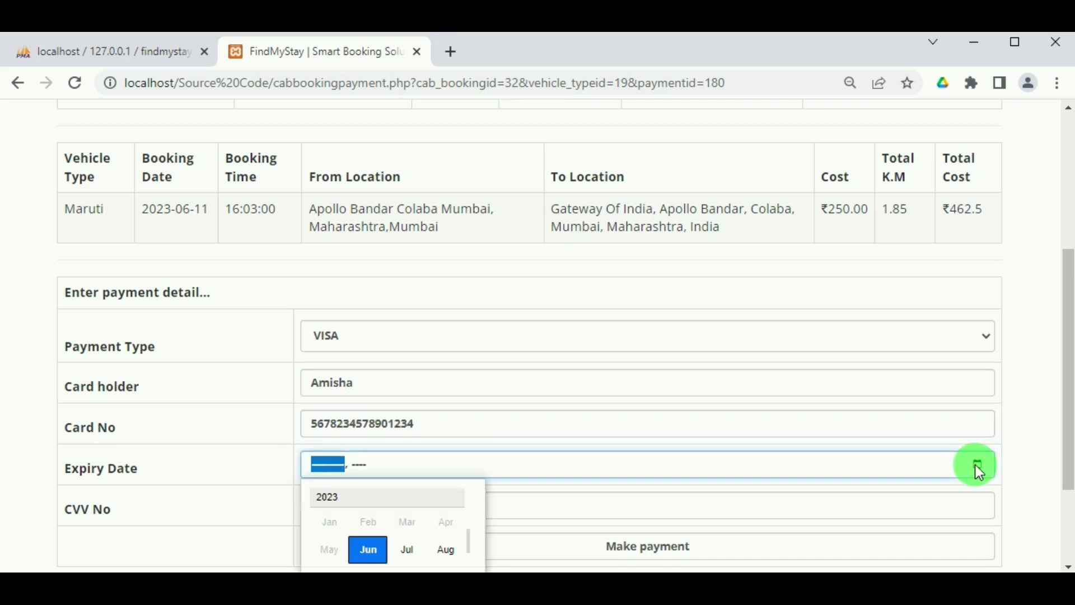
left_click(446, 566)
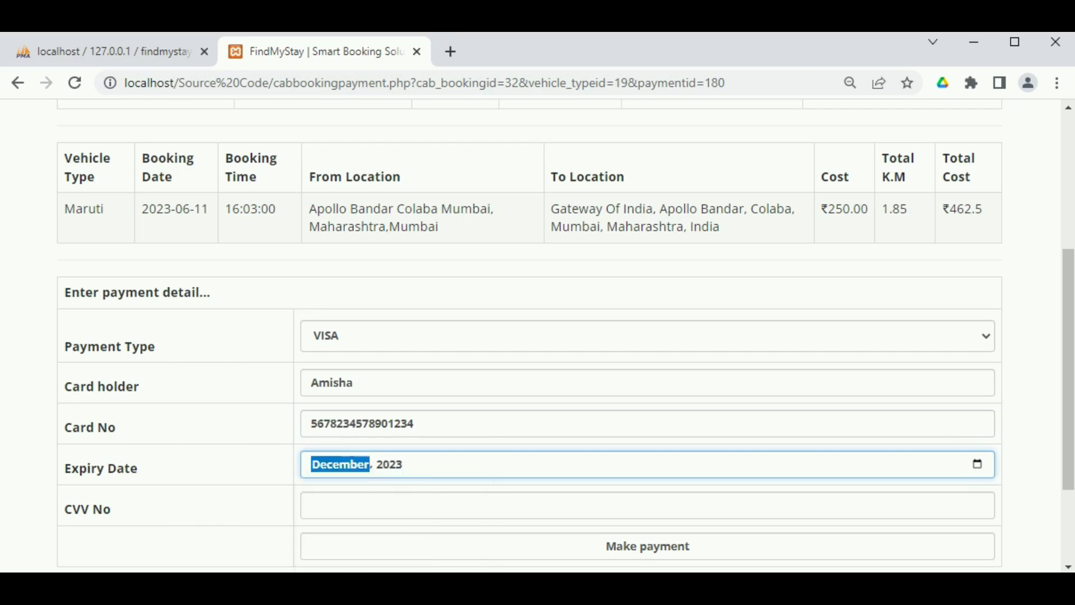
scroll(434, 510, "down", 2)
left_click(422, 411)
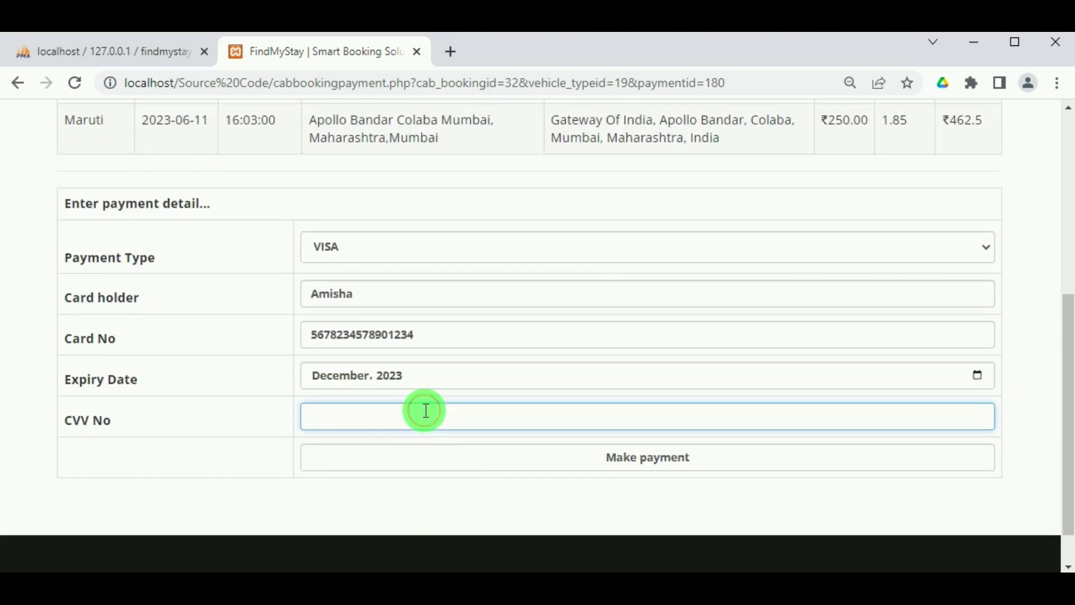
type("566")
left_click(633, 465)
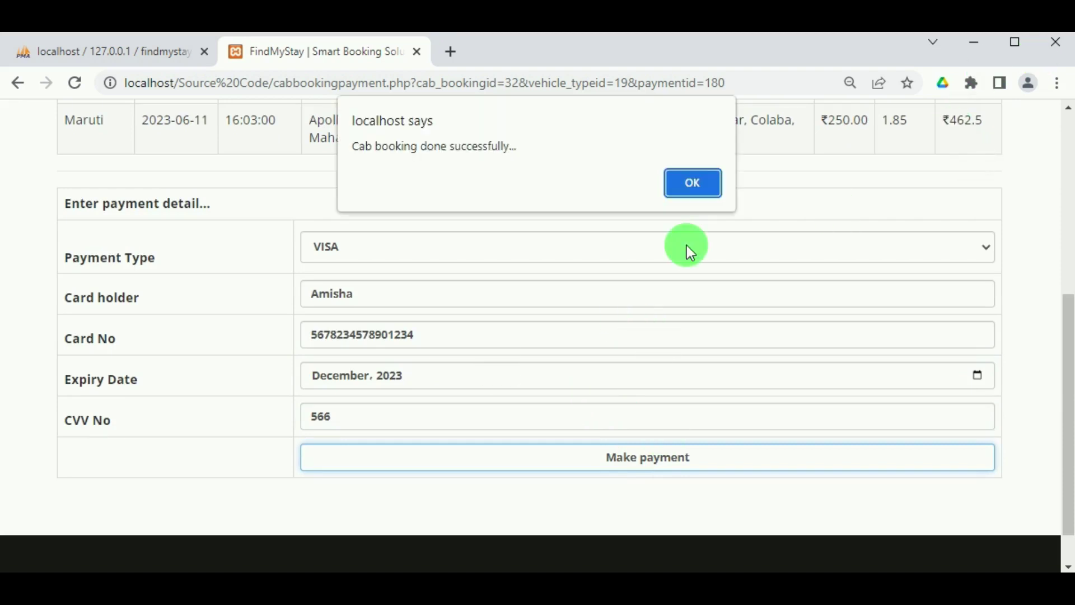
left_click(709, 159)
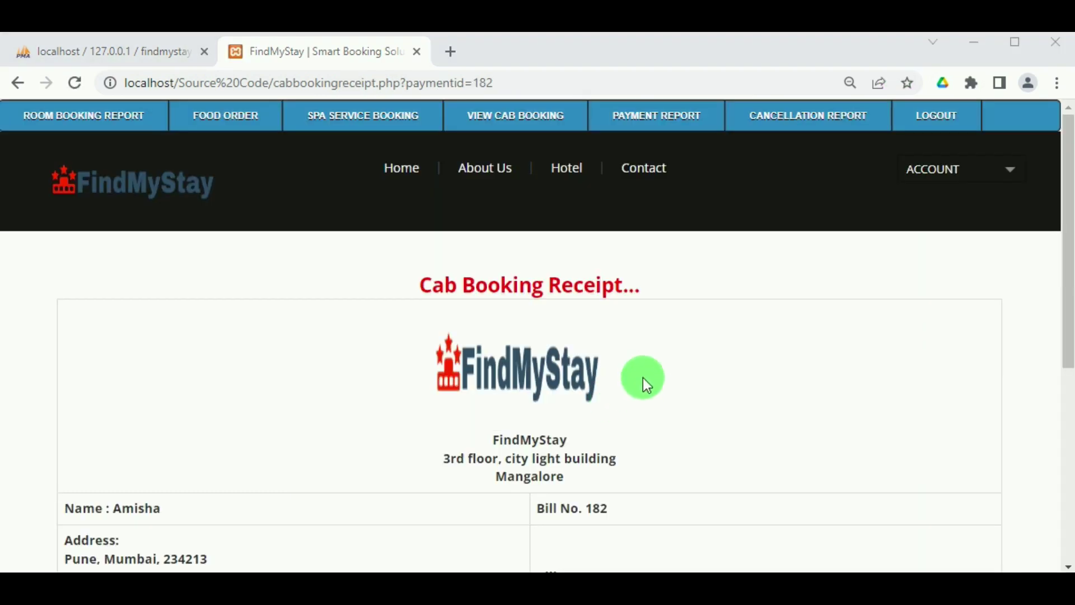
Review the Cab Booking Receipt, then bring up the View Cab Booking list showing bill 182.
scroll(644, 378, "down", 6)
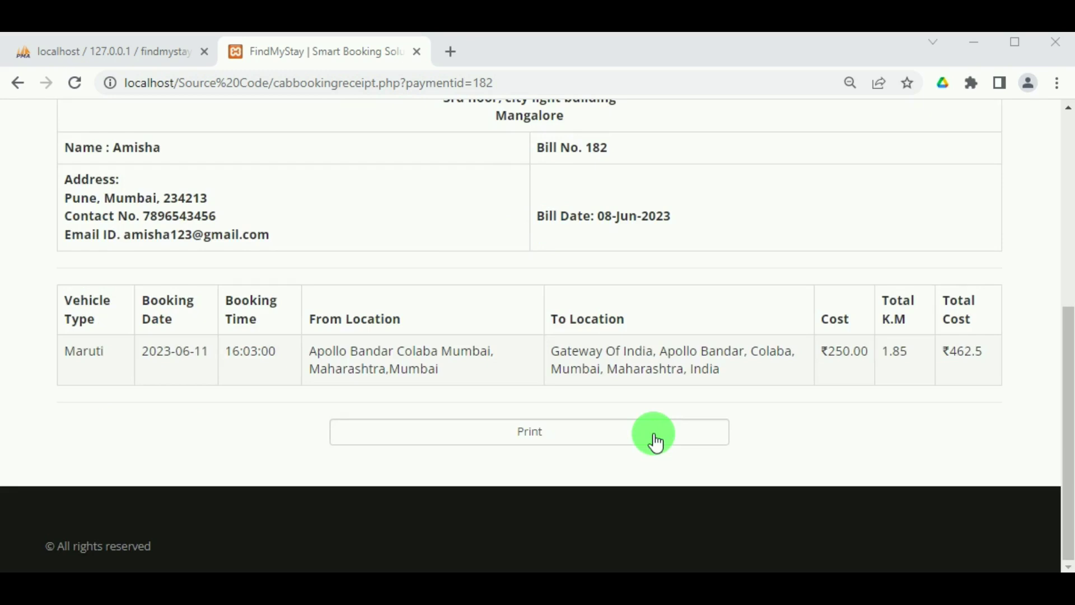
scroll(569, 458, "up", 6)
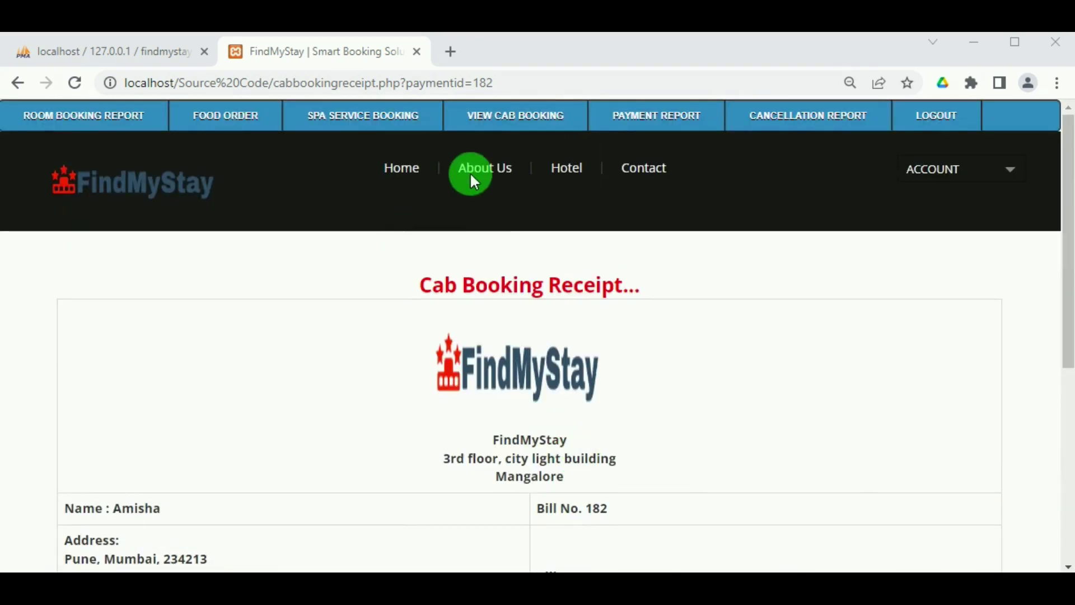
left_click(531, 117)
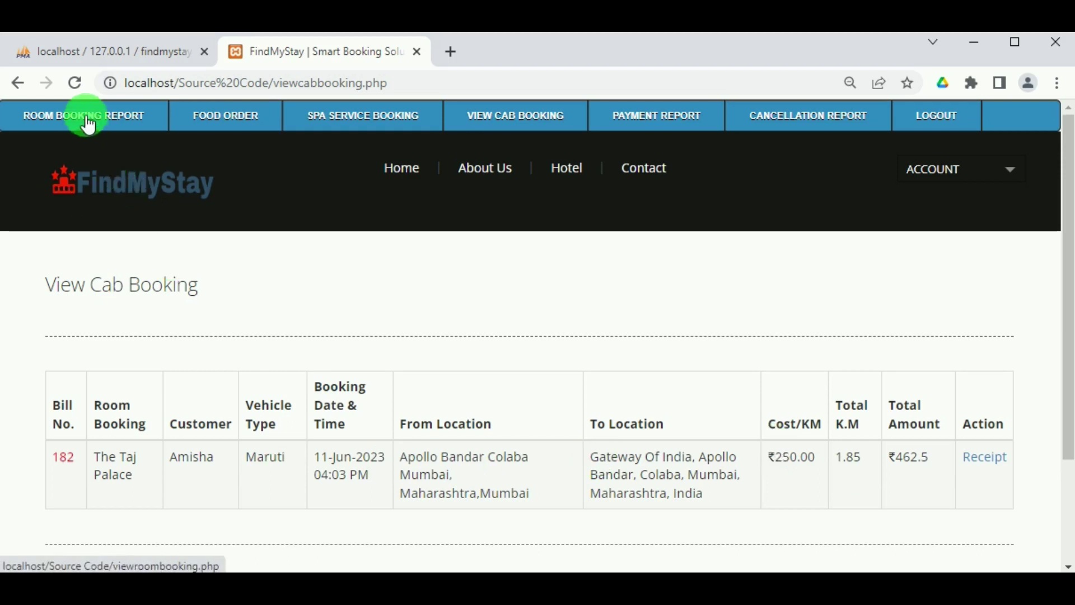
From Room Booking Report, open Add Services for the Taj Palace booking, bill 180.
left_click(116, 120)
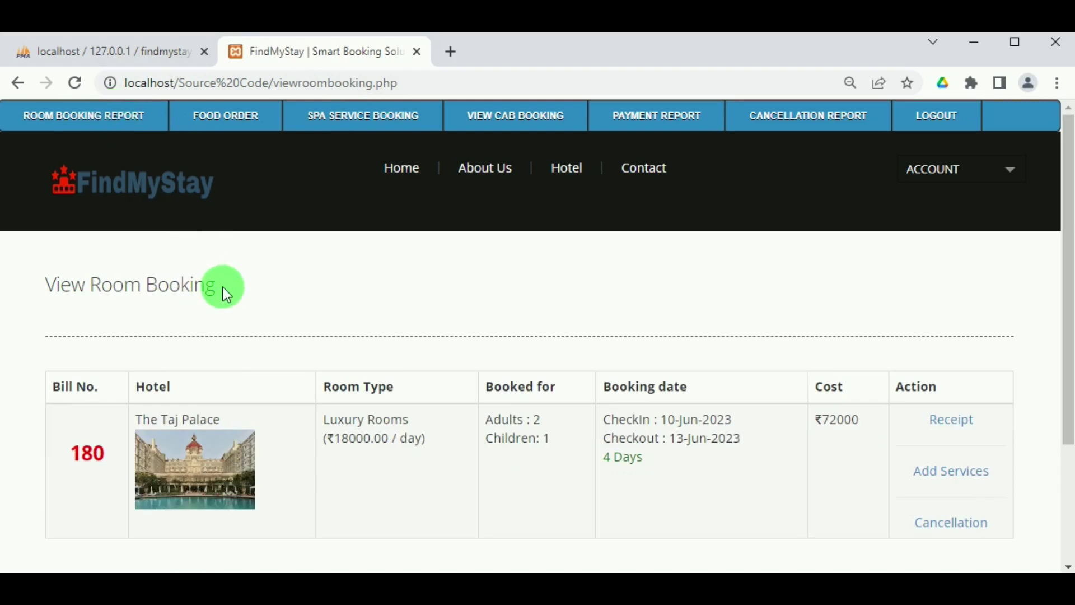
scroll(463, 429, "down", 2)
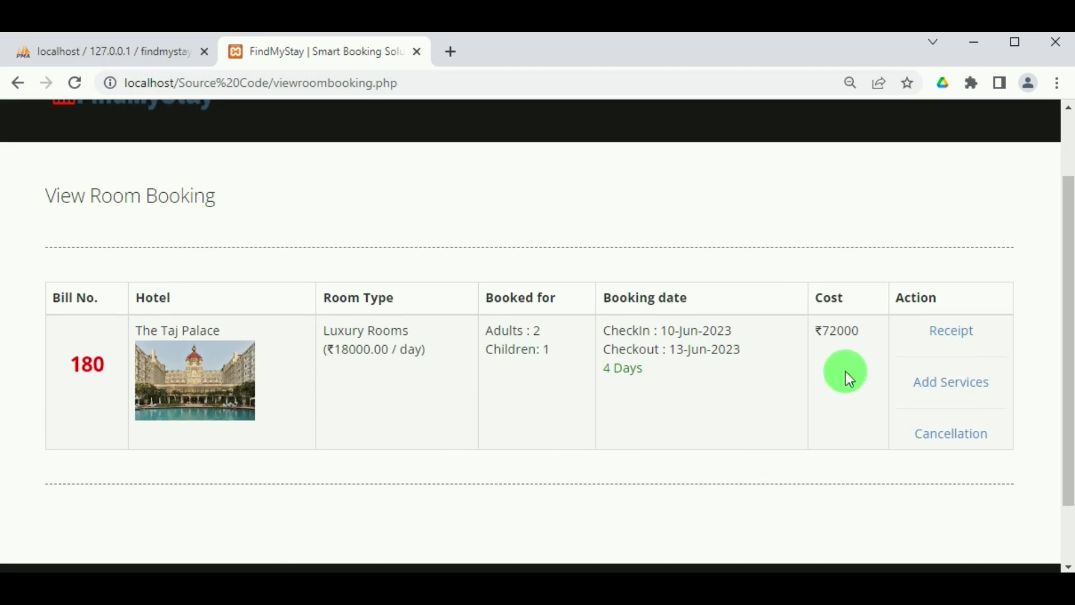
left_click(971, 394)
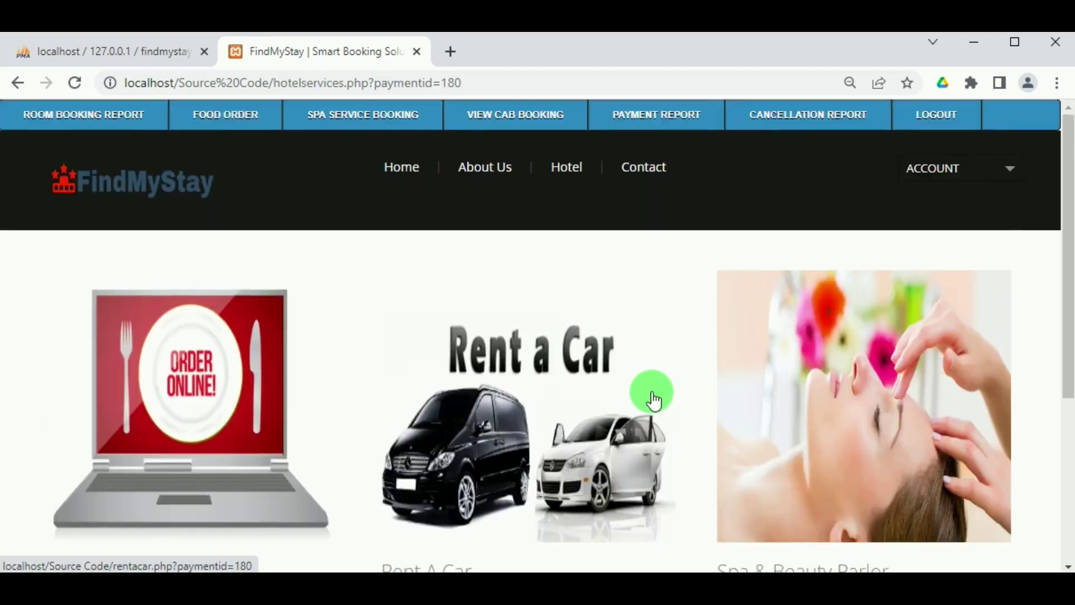
scroll(653, 400, "down", 3)
In Spa & Beauty Parlor, filter to Female services and add the ₹700 Makeup Service.
left_click(814, 406)
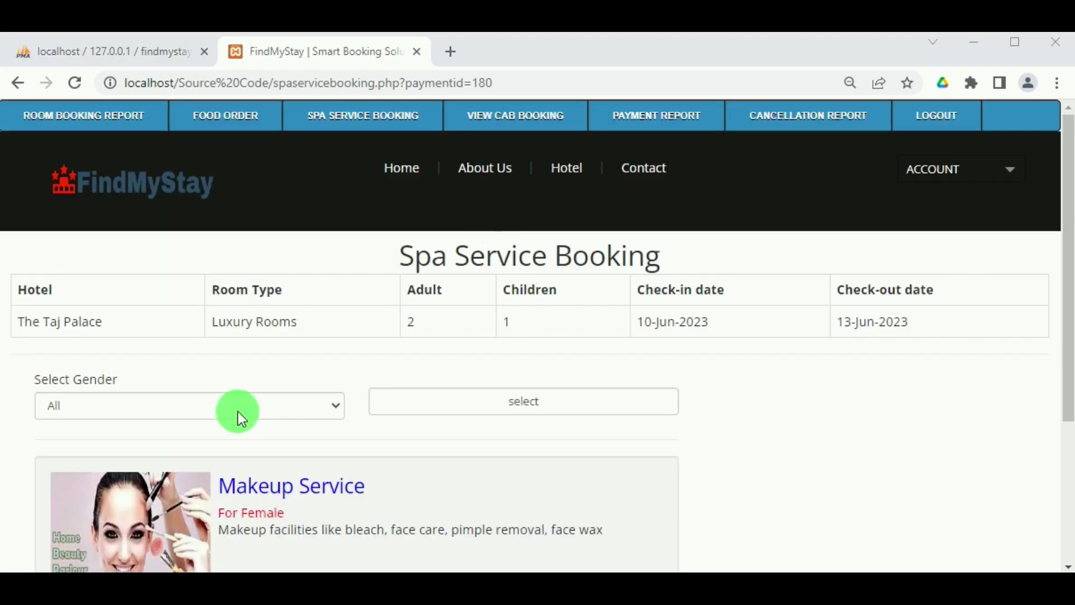
left_click(238, 412)
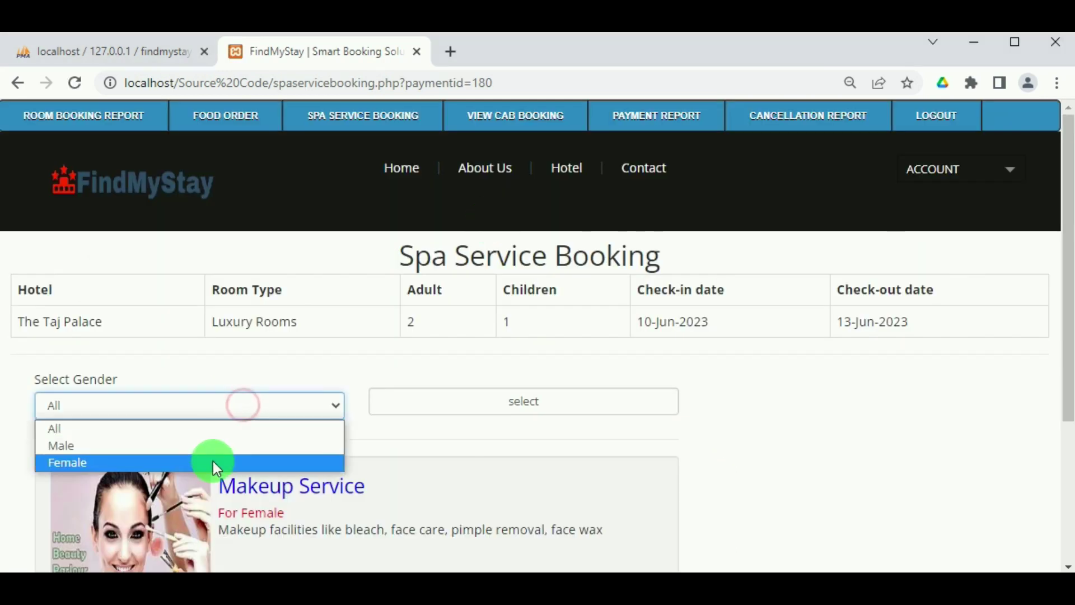
left_click(213, 462)
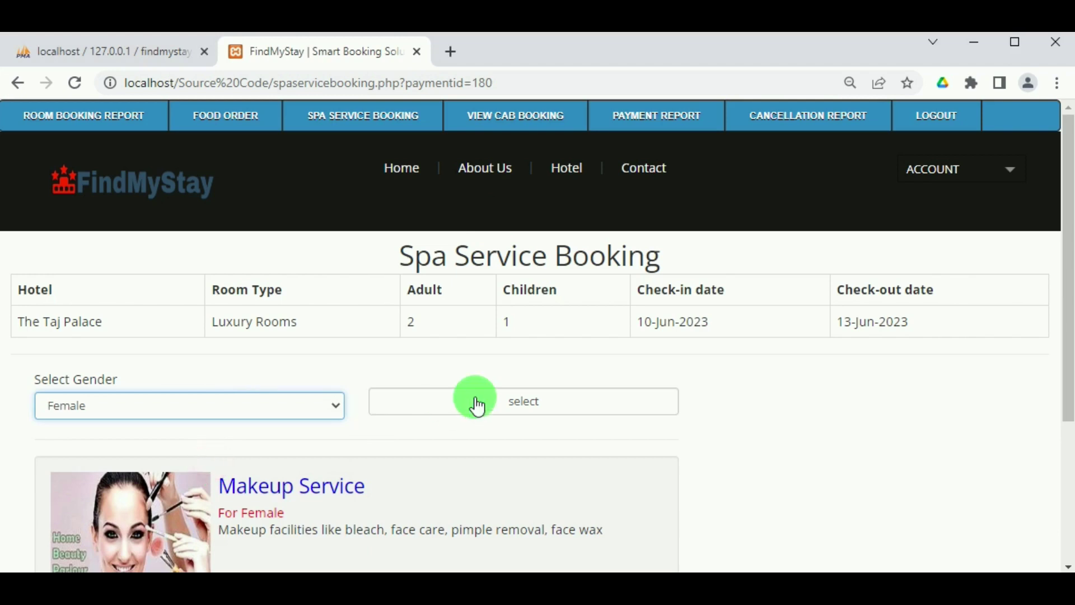
left_click(496, 400)
scroll(496, 400, "down", 3)
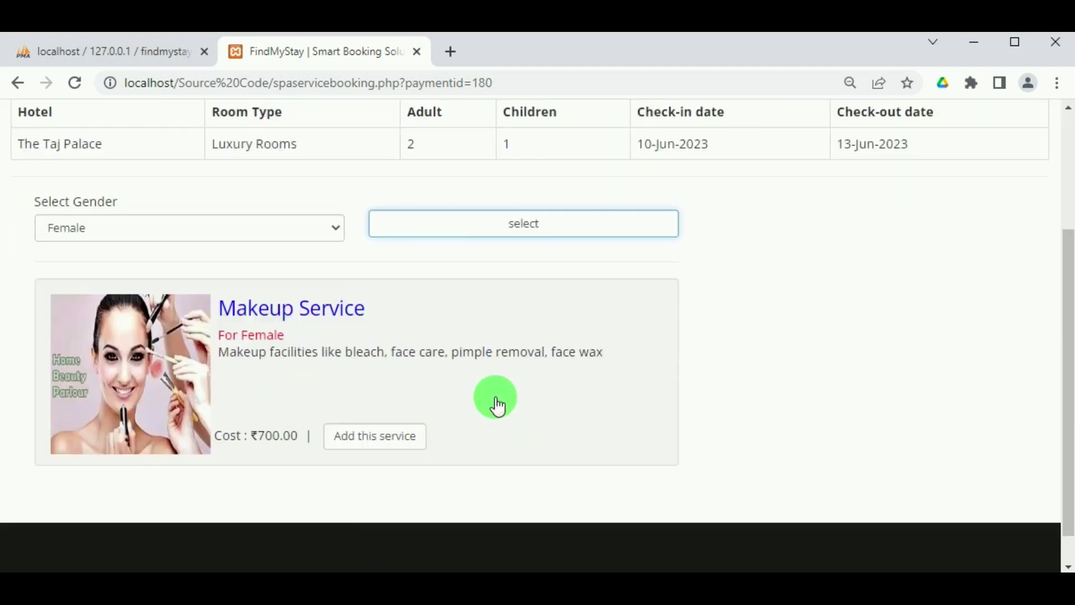
left_click(354, 437)
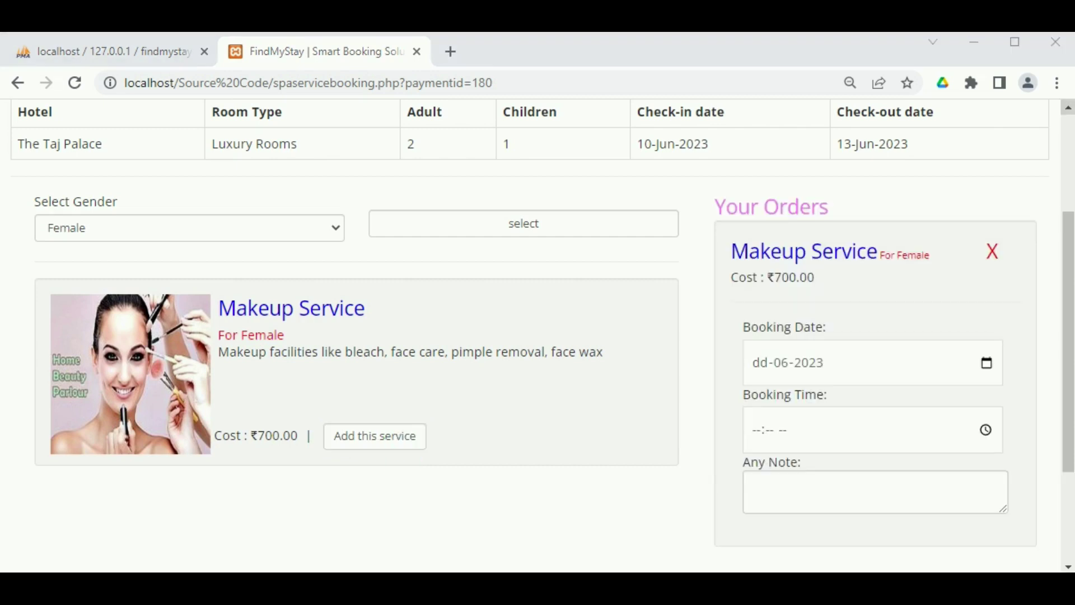
Schedule the Makeup Service for 12-06-2023 at 11:00 AM and confirm the booking.
left_click(991, 362)
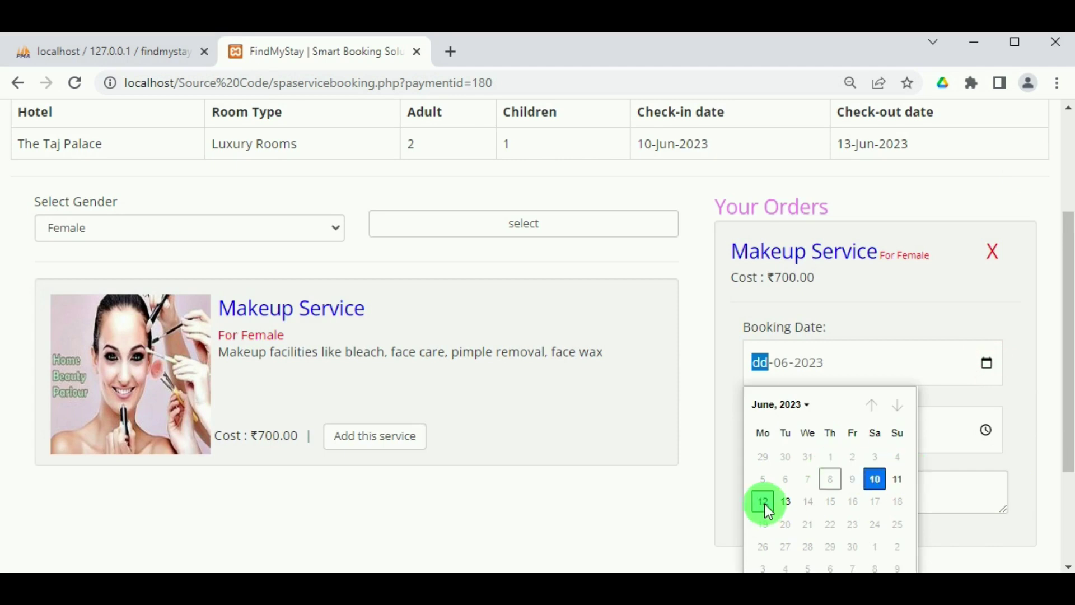
left_click(765, 505)
left_click(986, 431)
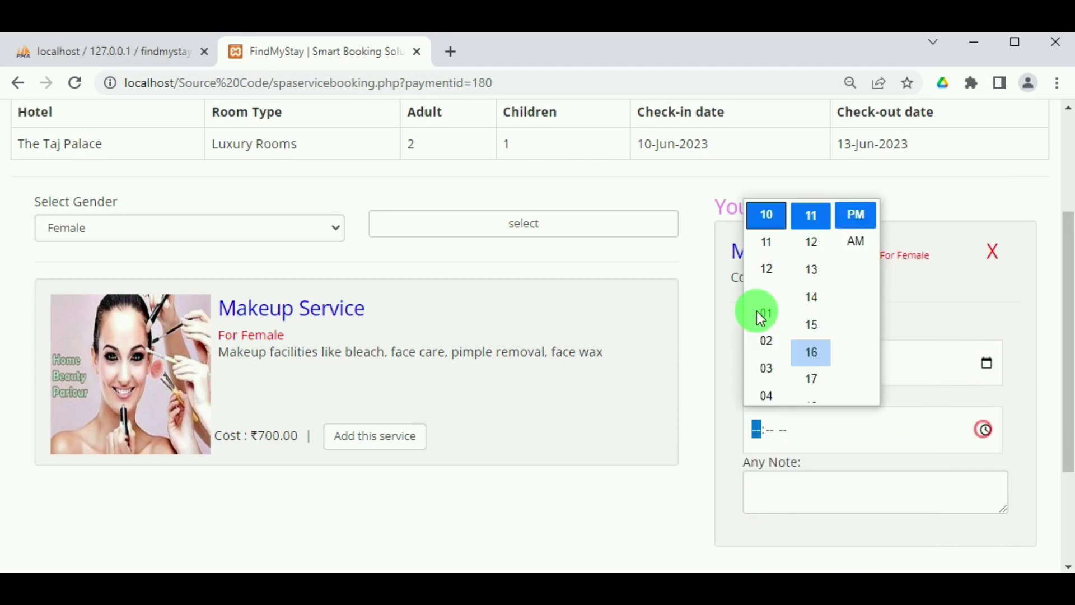
left_click(763, 240)
scroll(804, 313, "down", 15)
scroll(804, 324, "down", 5)
scroll(806, 328, "up", 3)
left_click(806, 305)
left_click(855, 241)
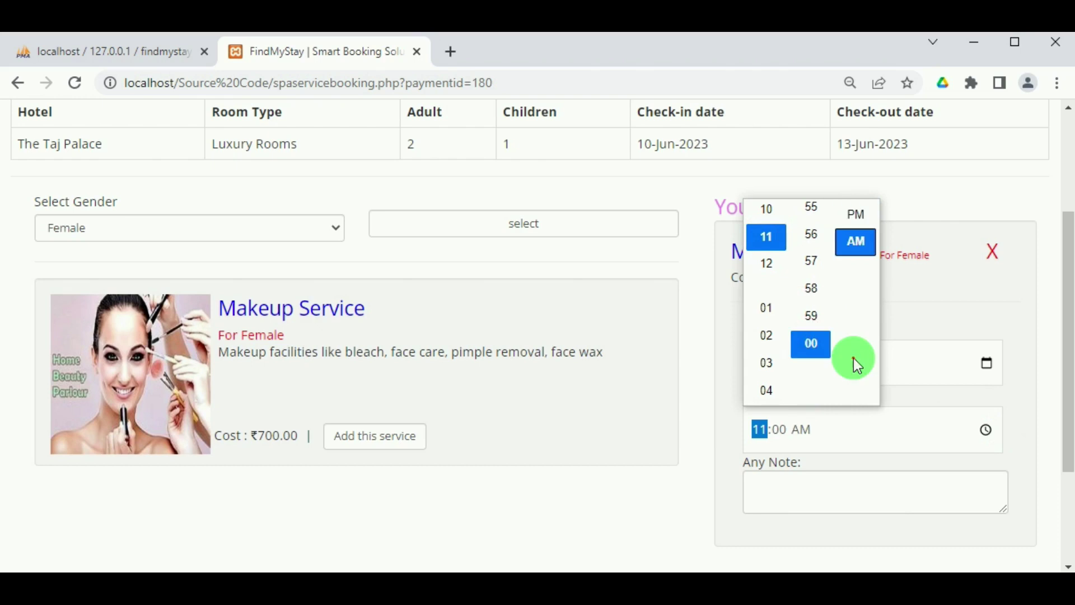
left_click(948, 314)
scroll(828, 425, "down", 2)
left_click(797, 400)
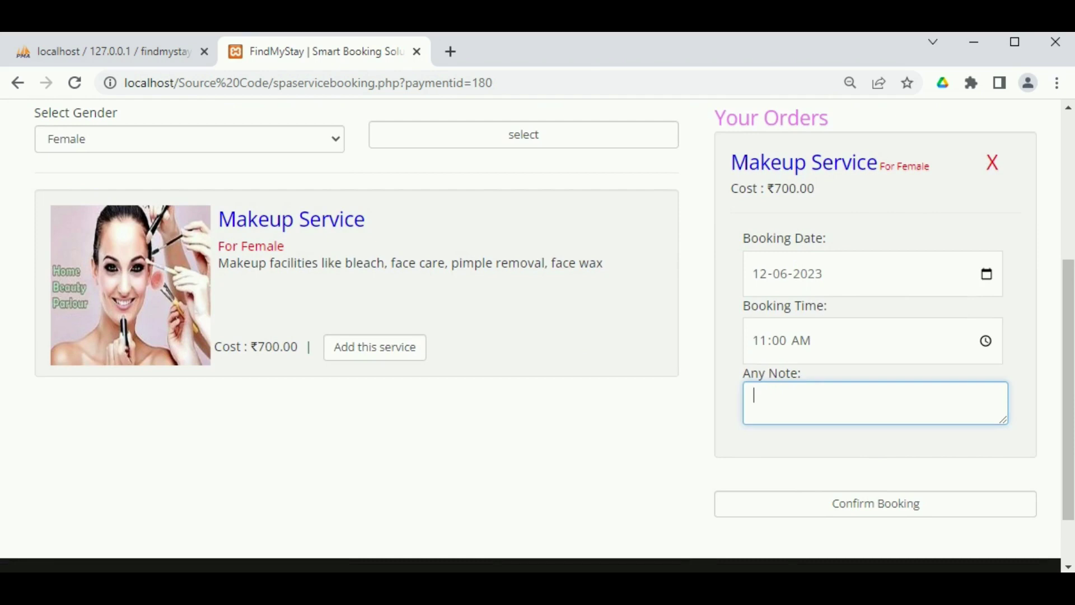
left_click(906, 501)
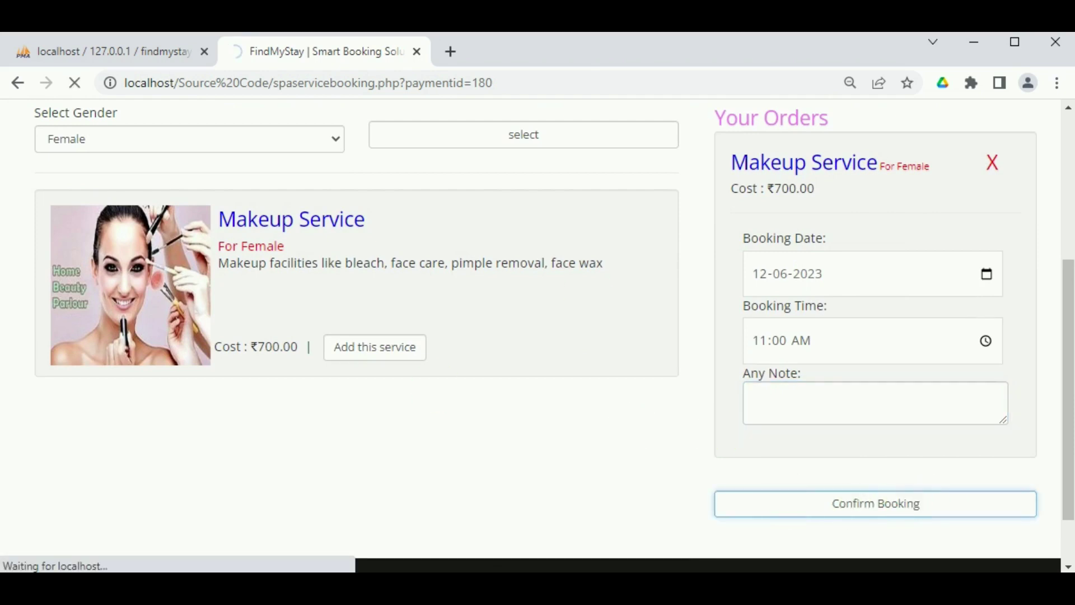
Choose MASTER CARD as the payment type and fill in the card holder's name and card number.
scroll(705, 296, "down", 5)
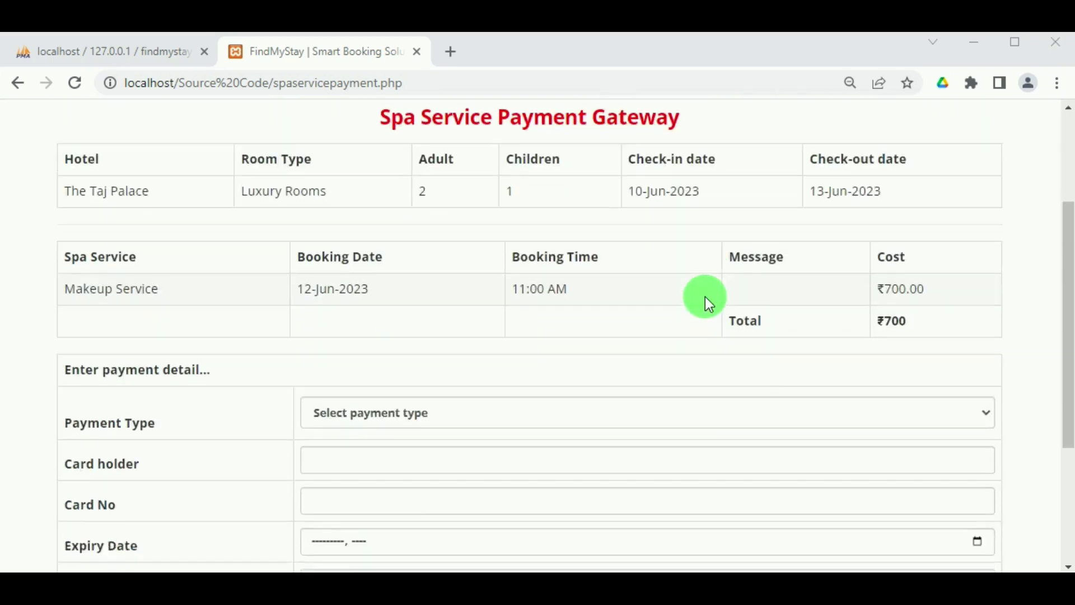
left_click(350, 201)
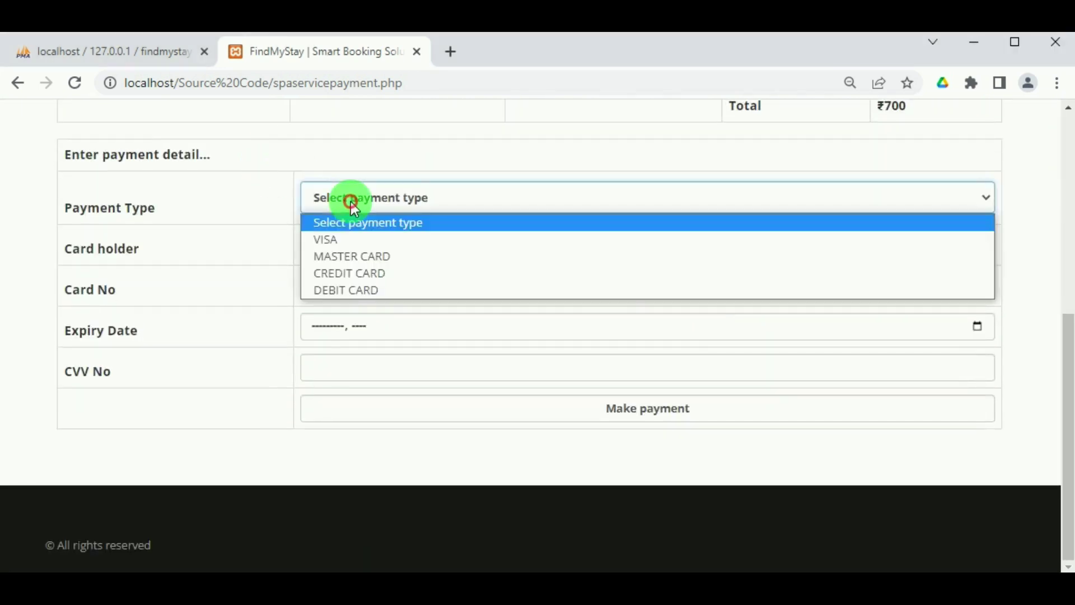
left_click(357, 254)
left_click(358, 245)
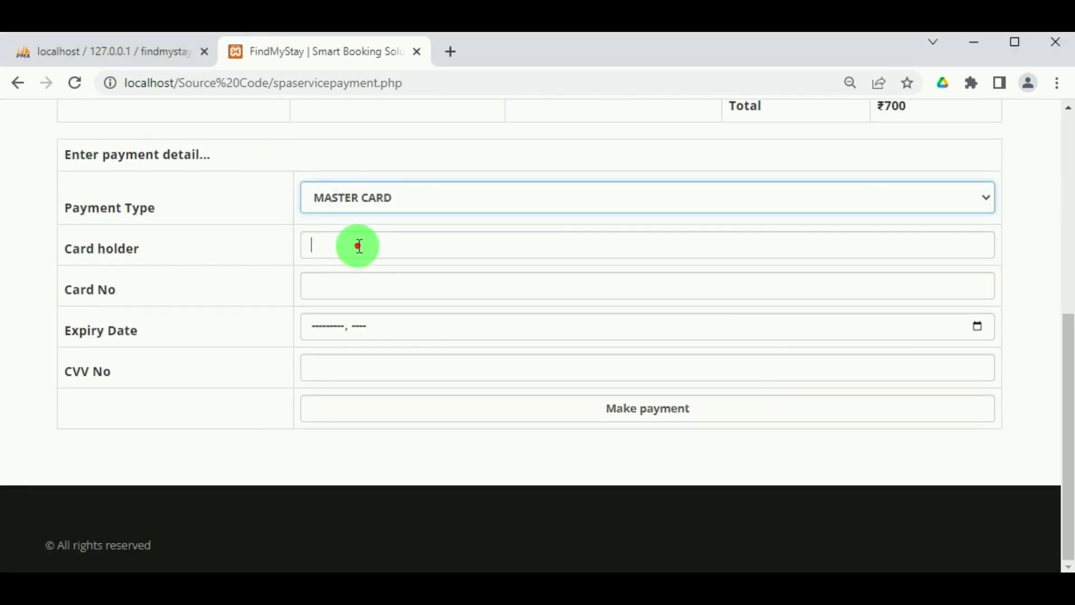
left_click(402, 294)
left_click(402, 293)
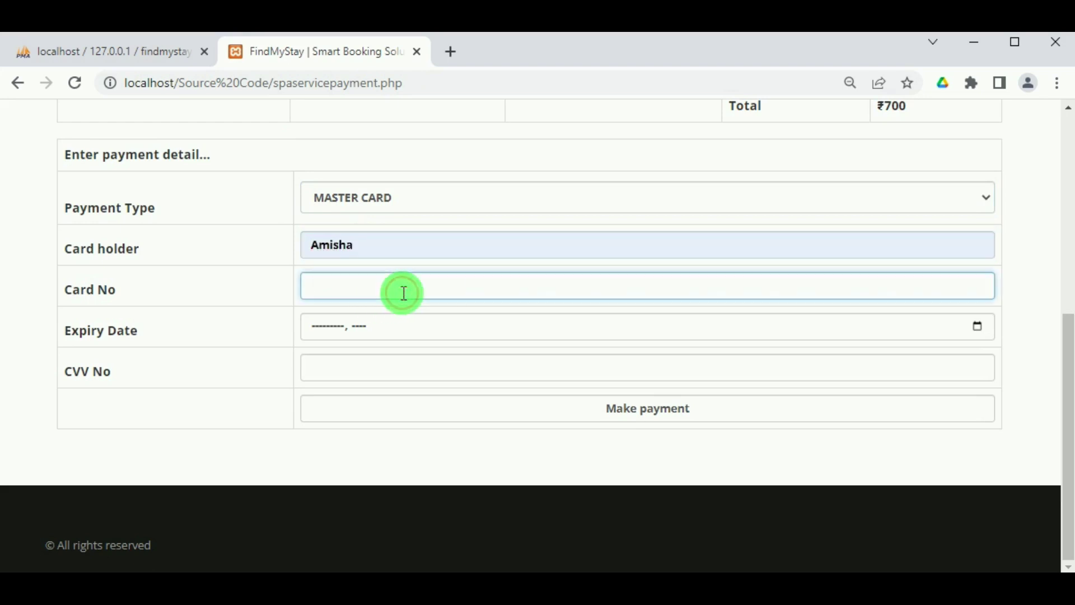
type("3456789012345")
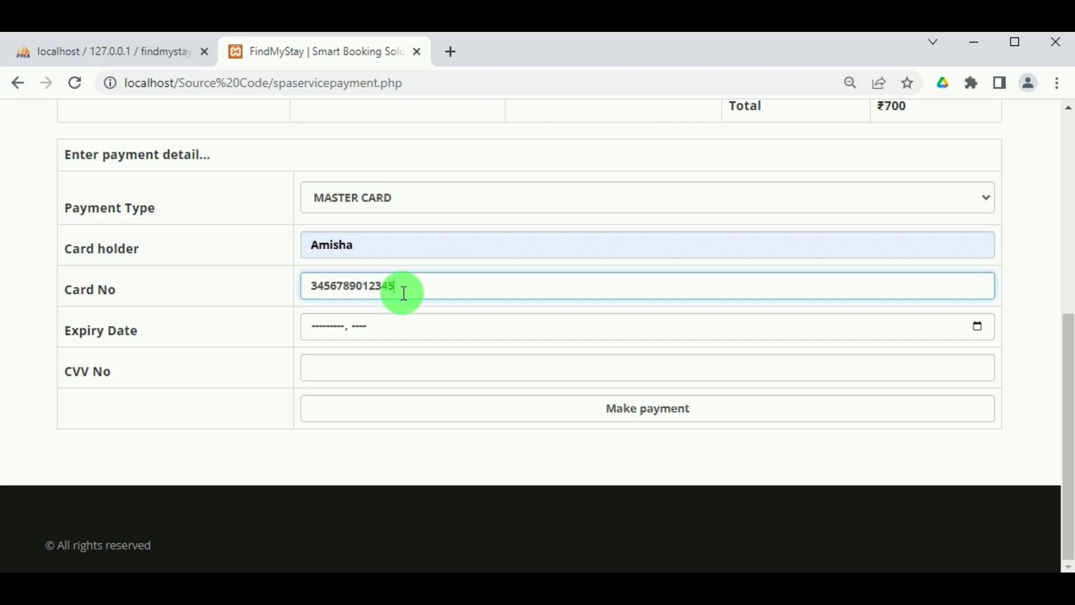
type("678")
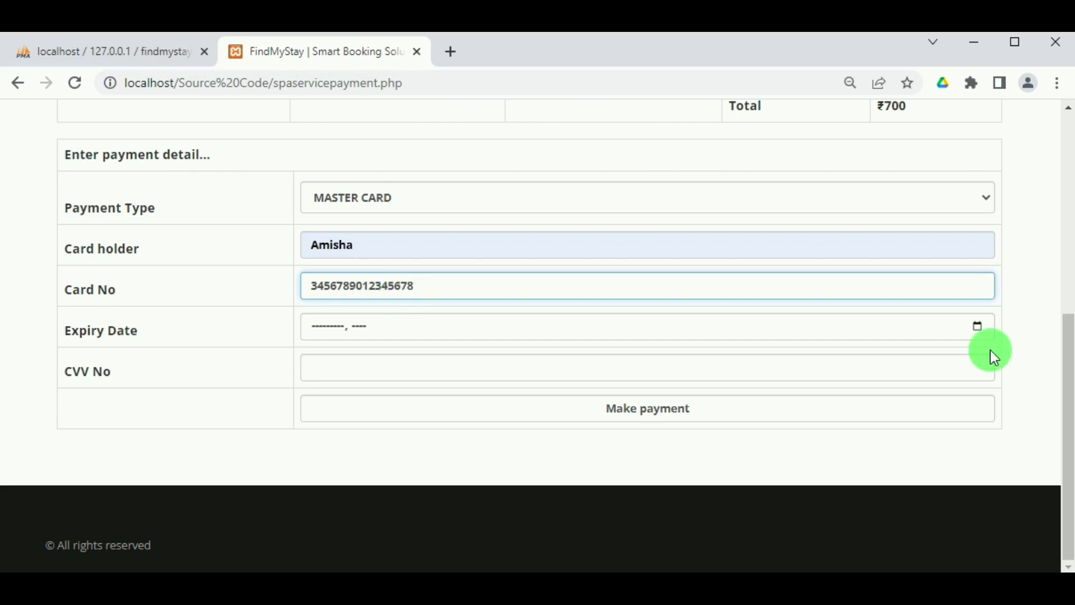
Set the card expiry to December 2023, enter the CVV, and pay the ₹700 spa bill.
left_click(979, 330)
left_click(444, 439)
left_click(336, 369)
type("566")
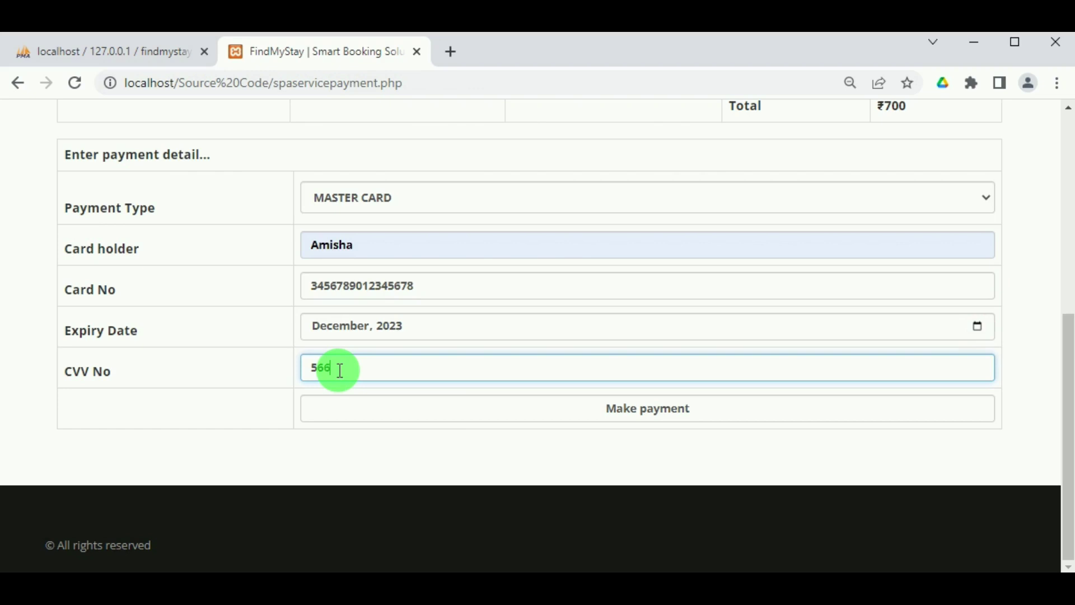
left_click(660, 413)
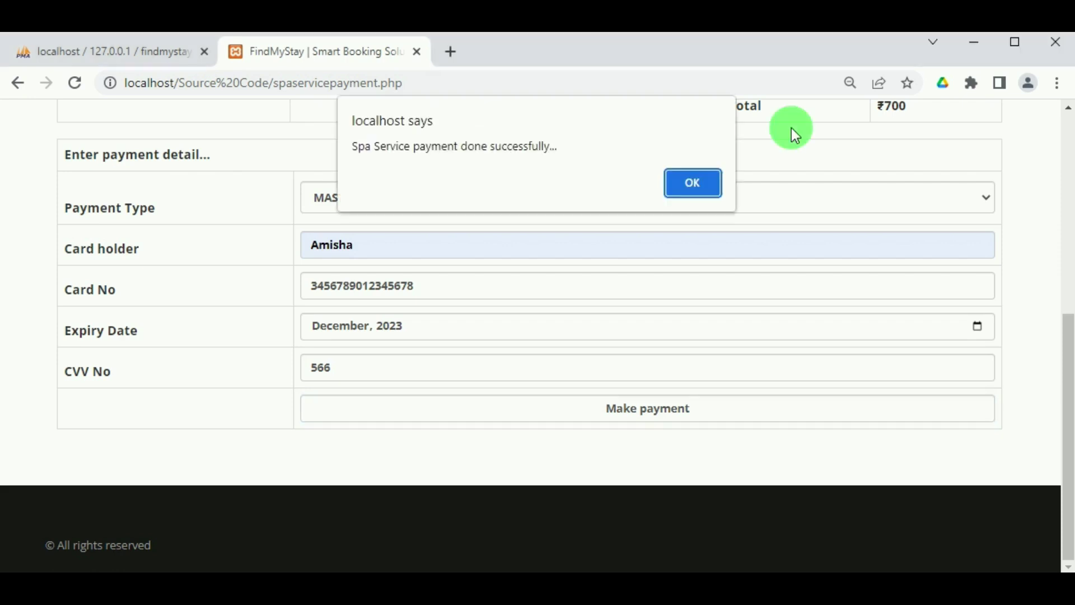
left_click(693, 183)
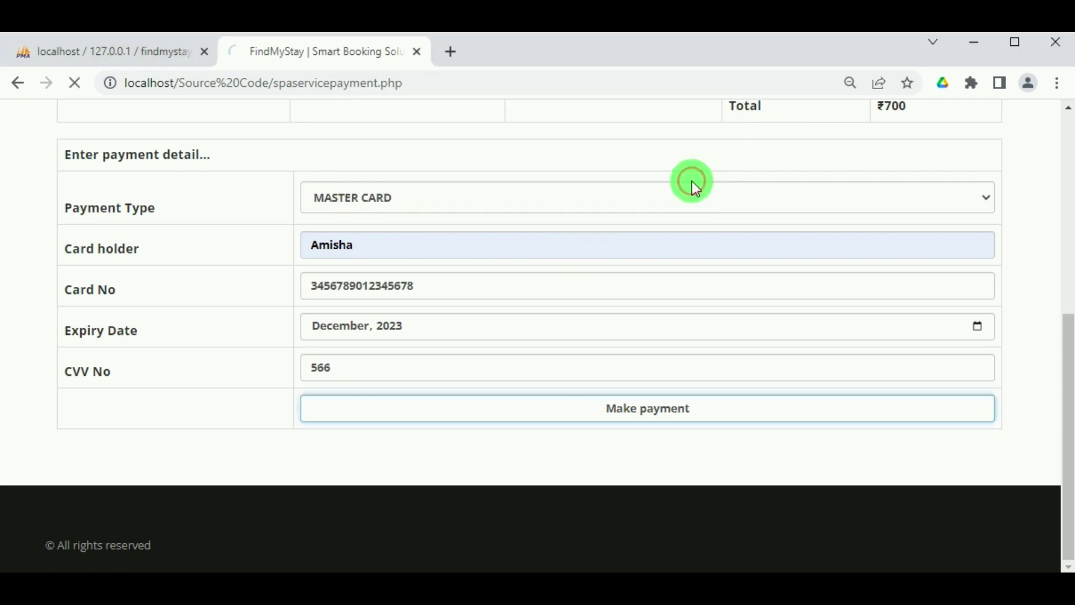
Check the spa service booking report, then review the Payment Report's four payments for bills 180–183.
scroll(599, 403, "down", 3)
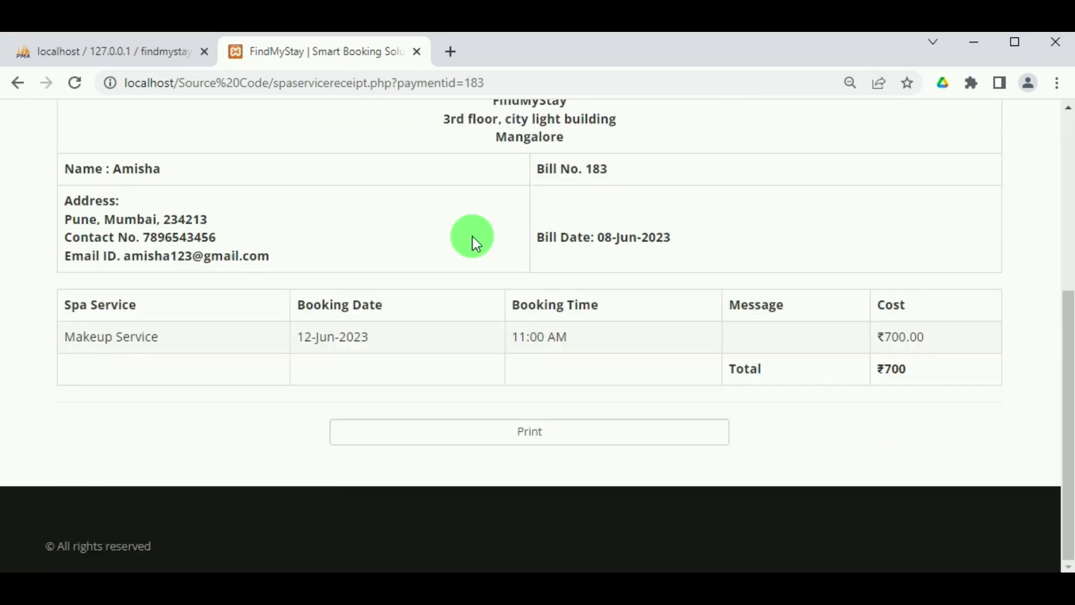
scroll(368, 288, "up", 5)
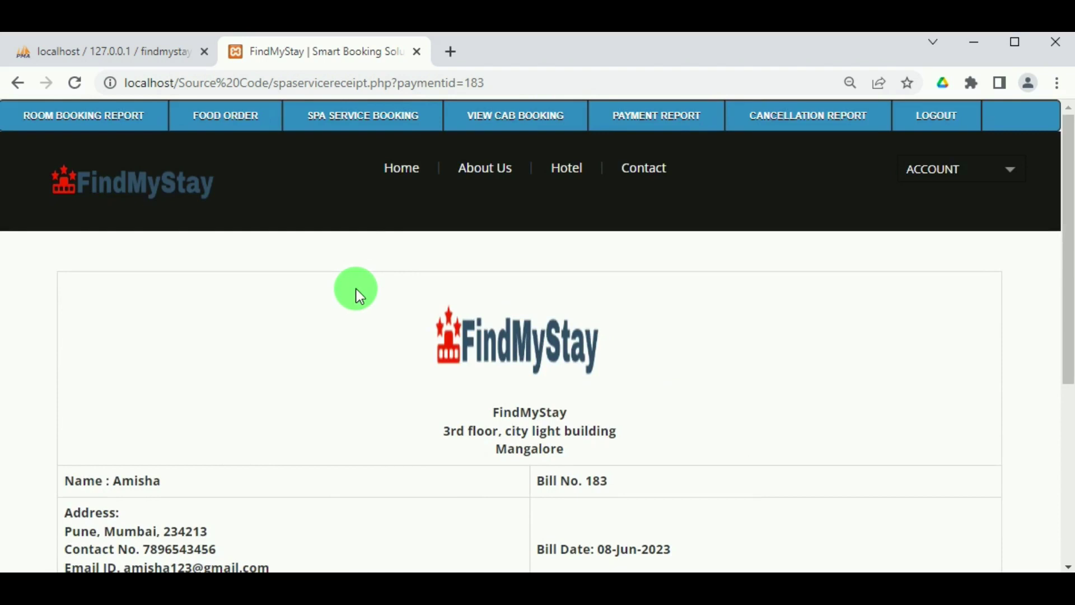
left_click(391, 112)
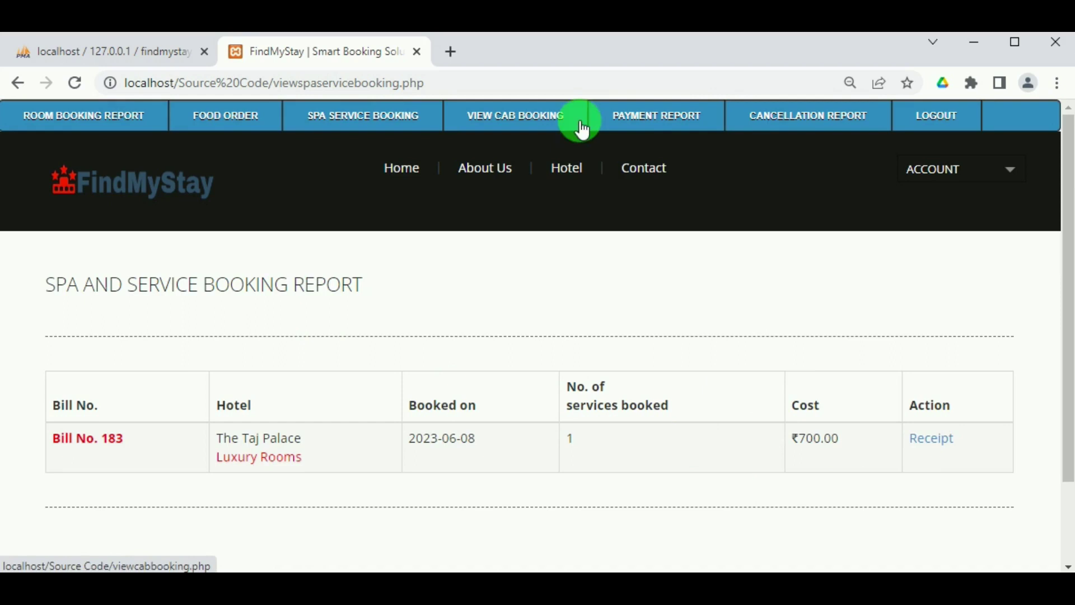
left_click(647, 124)
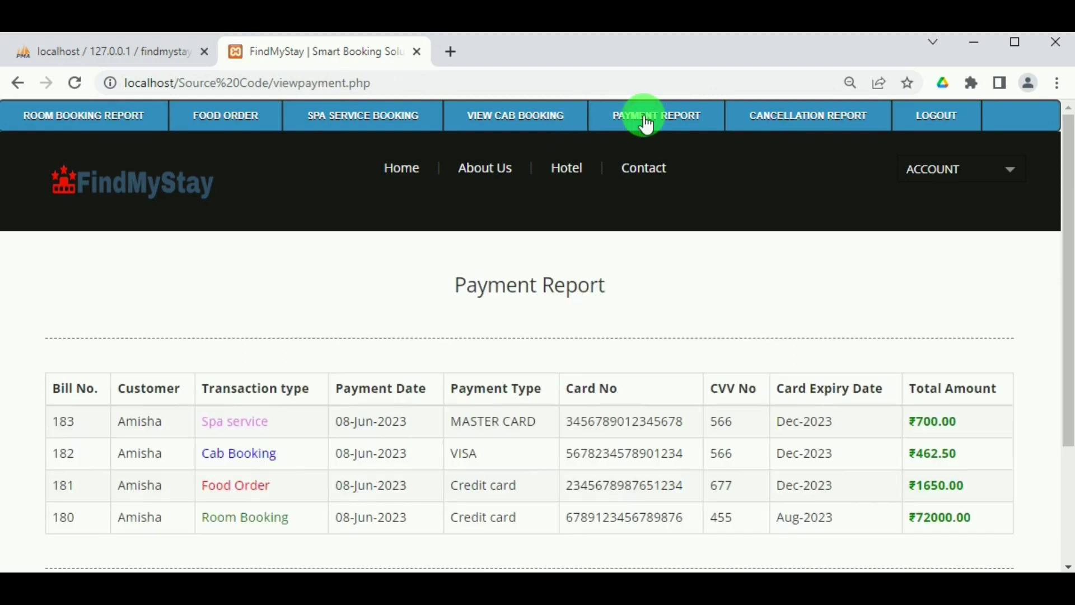
scroll(623, 358, "down", 2)
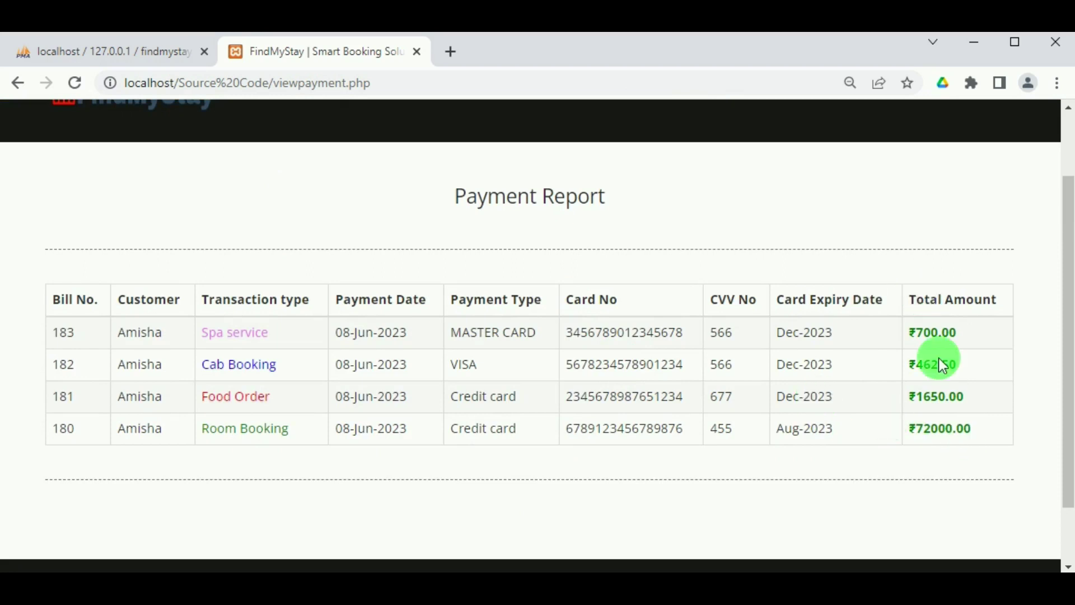
scroll(643, 383, "up", 2)
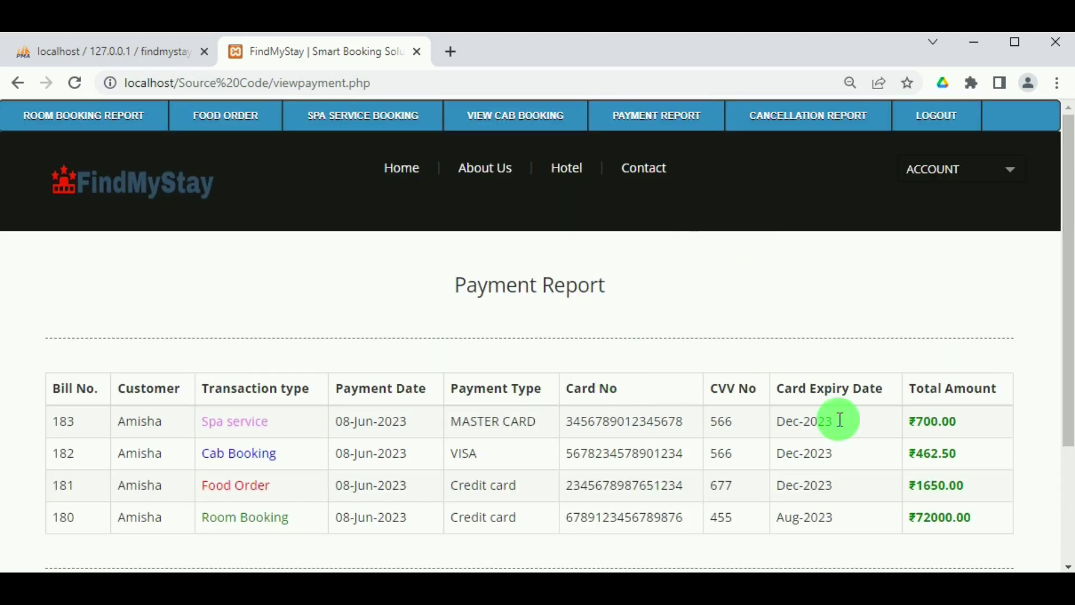
Open Cancellation for bill 180 and review the ₹37056.25 charge and ₹37056.25 refundable amount.
left_click(89, 121)
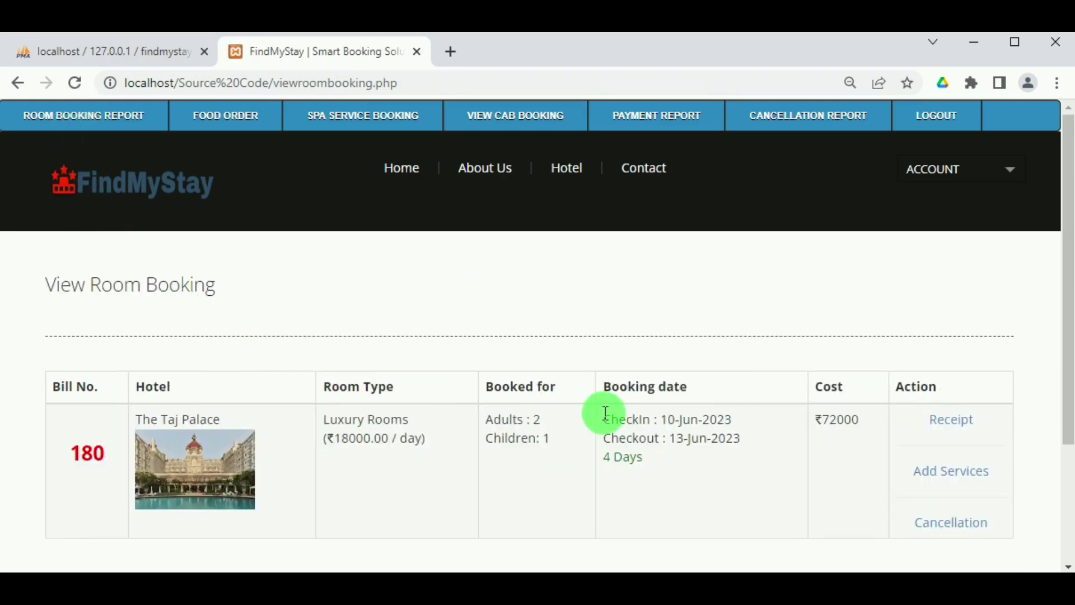
scroll(610, 413, "down", 3)
left_click(941, 363)
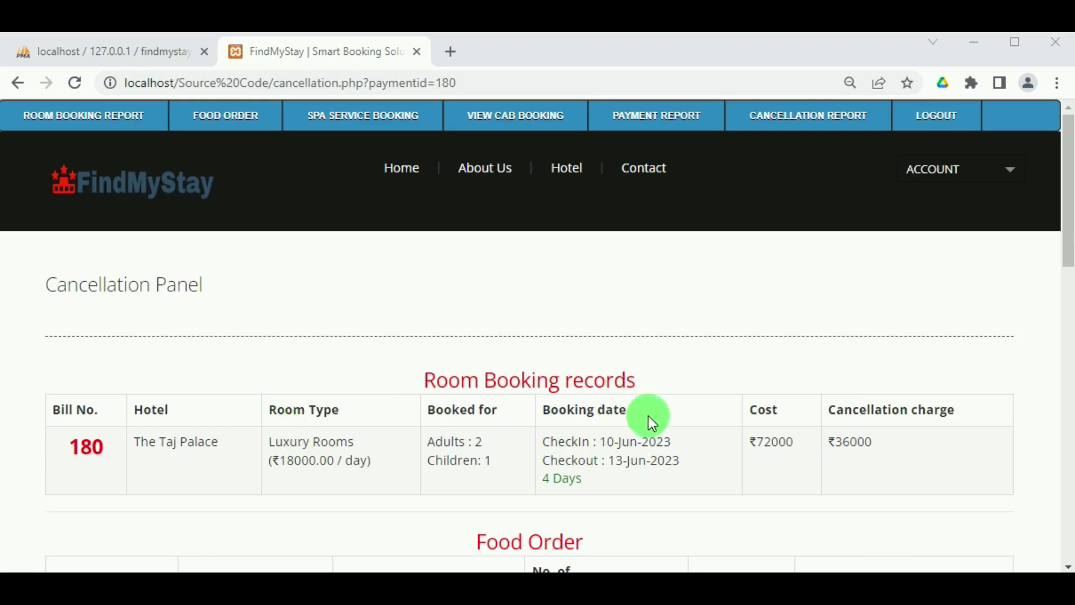
scroll(919, 443, "down", 3)
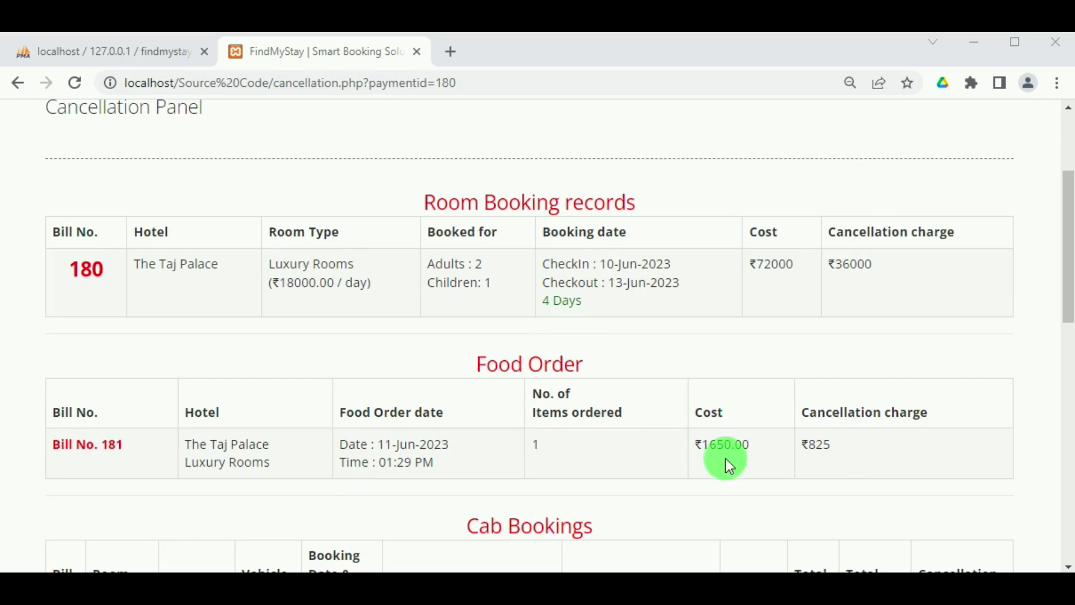
scroll(880, 464, "down", 3)
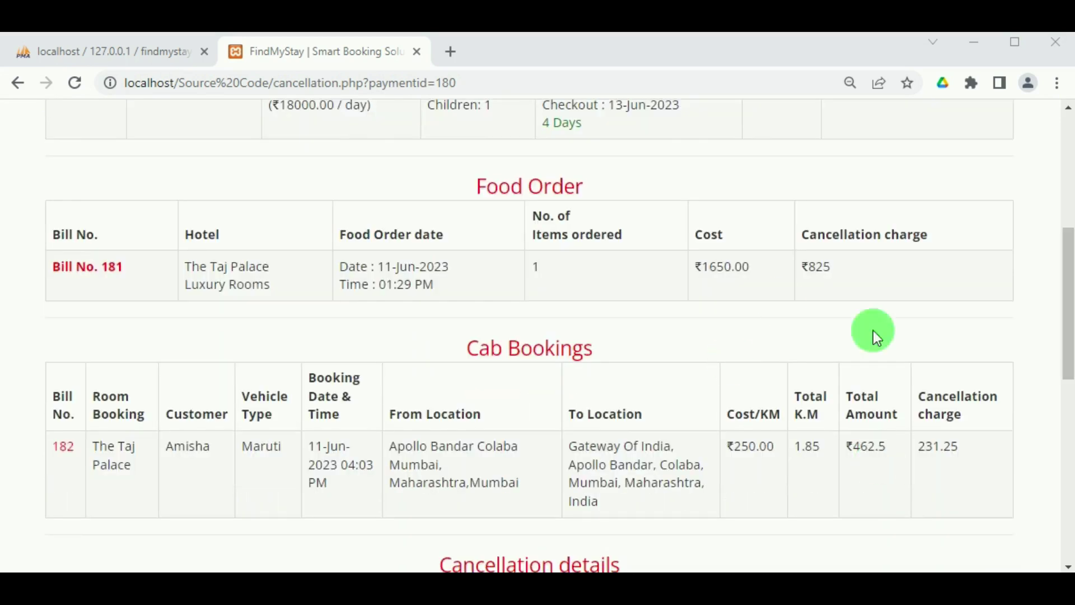
scroll(429, 394, "down", 2)
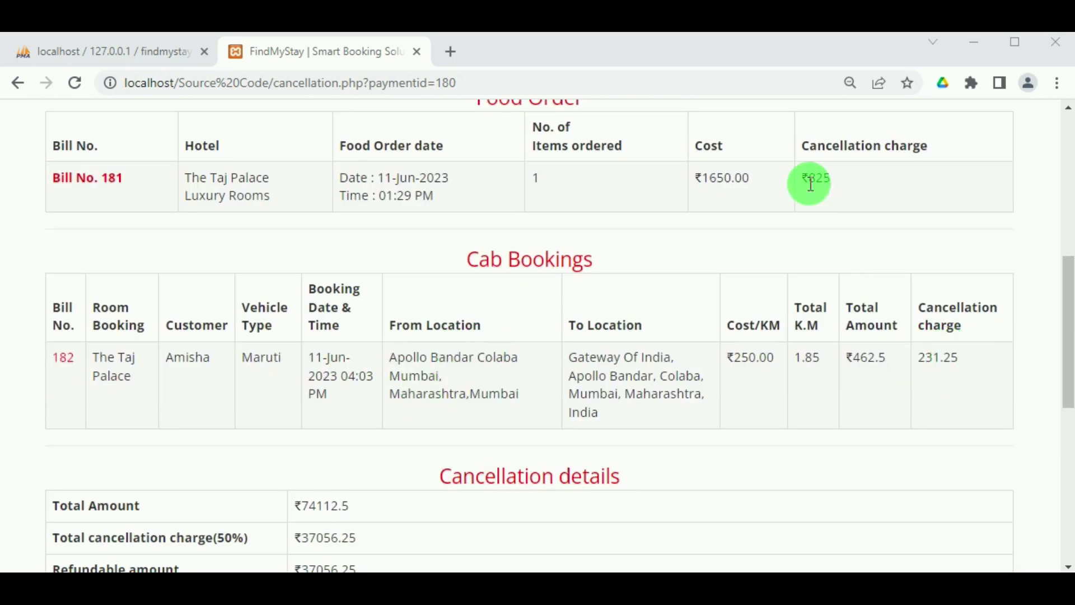
scroll(771, 354, "down", 1)
scroll(768, 354, "down", 3)
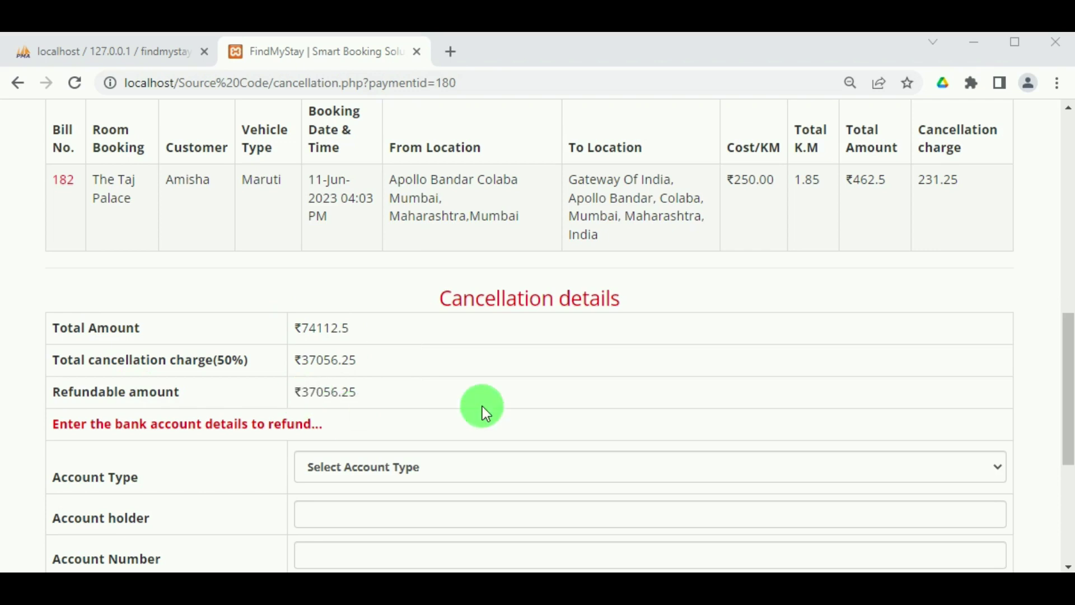
scroll(482, 405, "down", 3)
Enter Savings Account refund details (holder, account number, IFSC code) and confirm cancelling bill 180.
left_click(441, 288)
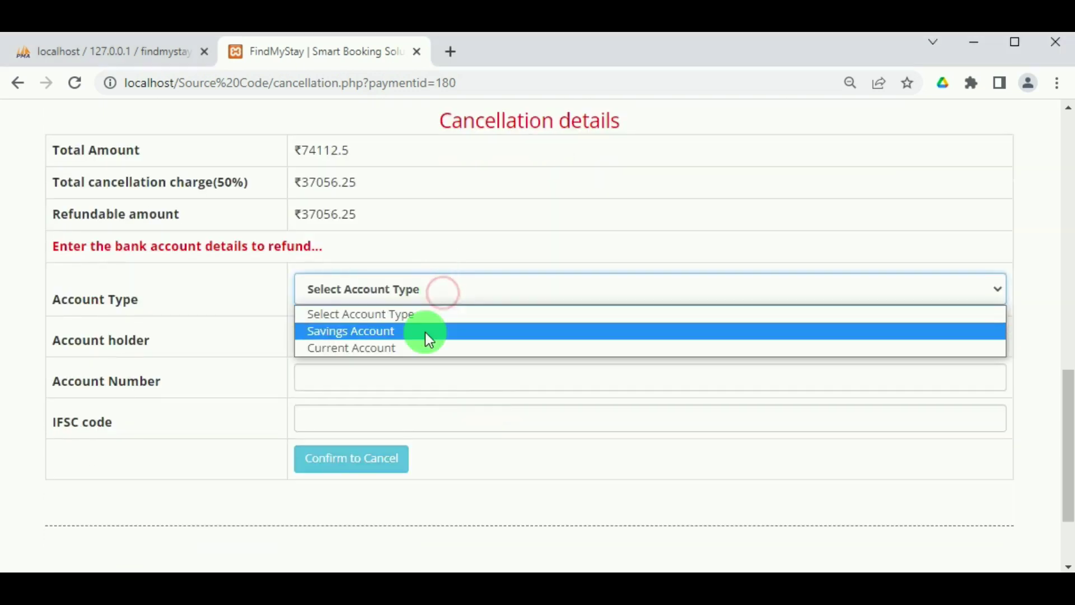
left_click(425, 332)
left_click(413, 338)
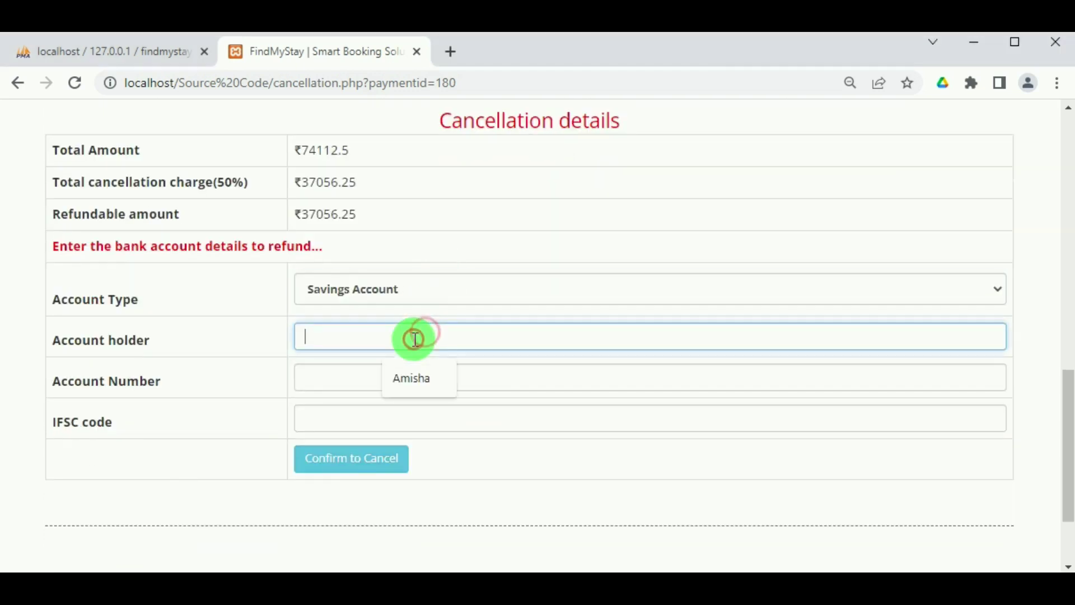
left_click(400, 372)
left_click(394, 376)
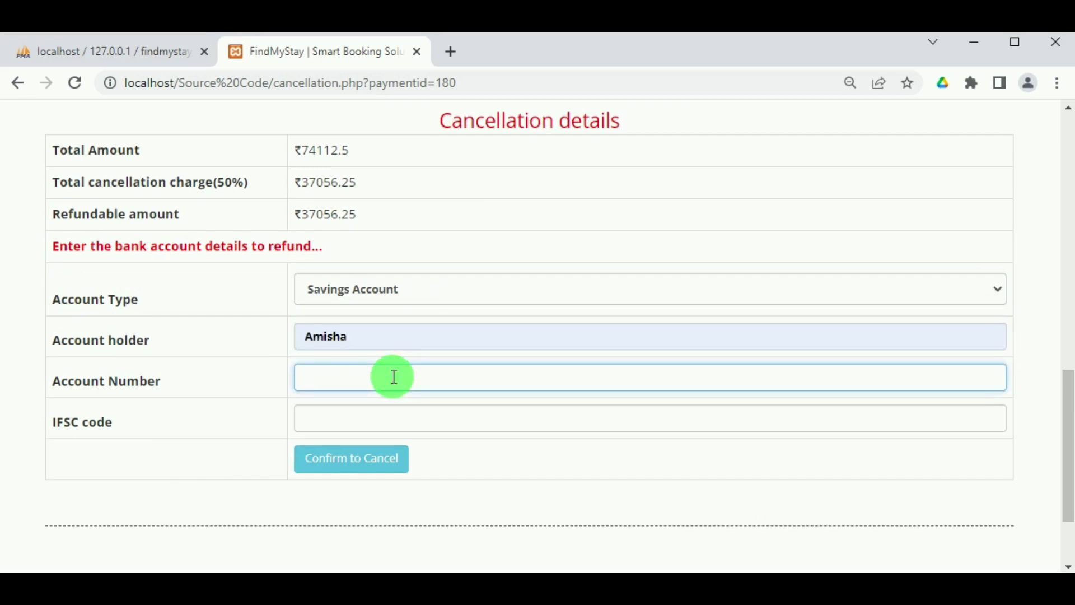
left_click(387, 413)
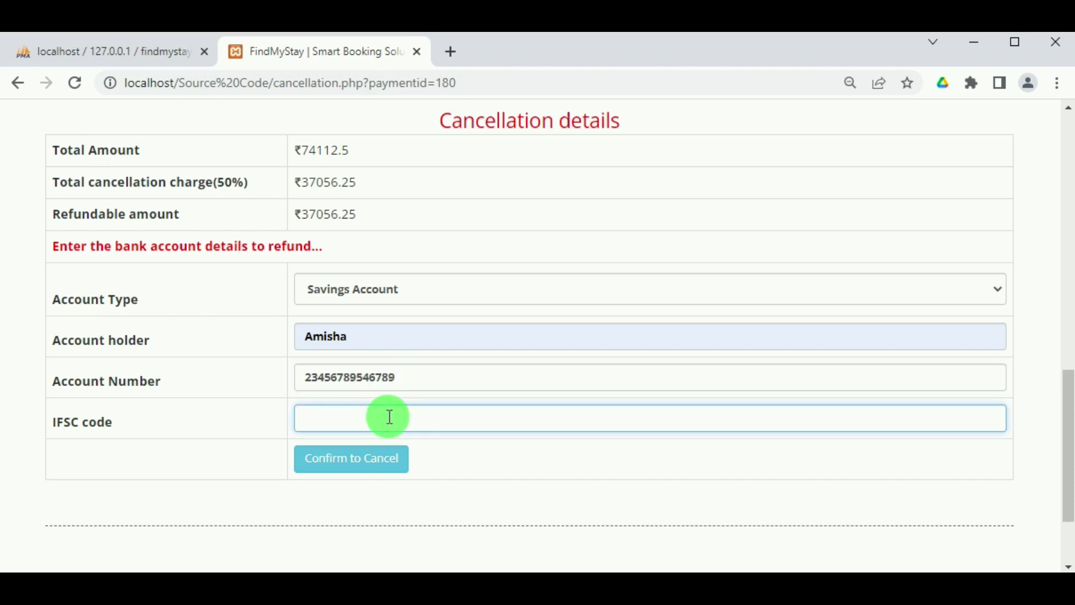
type("BABB0004567")
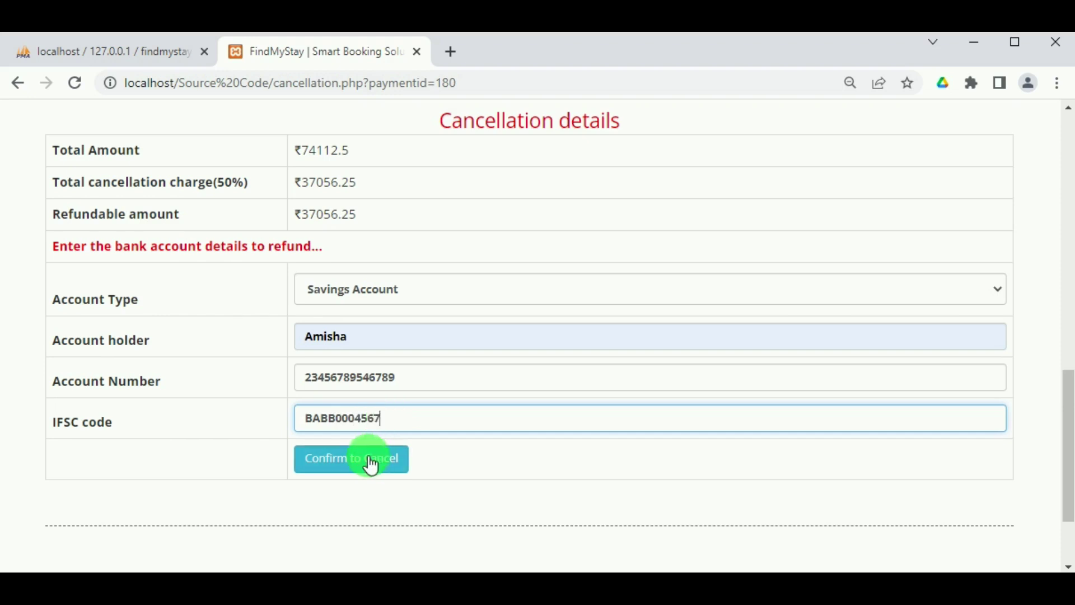
left_click(367, 466)
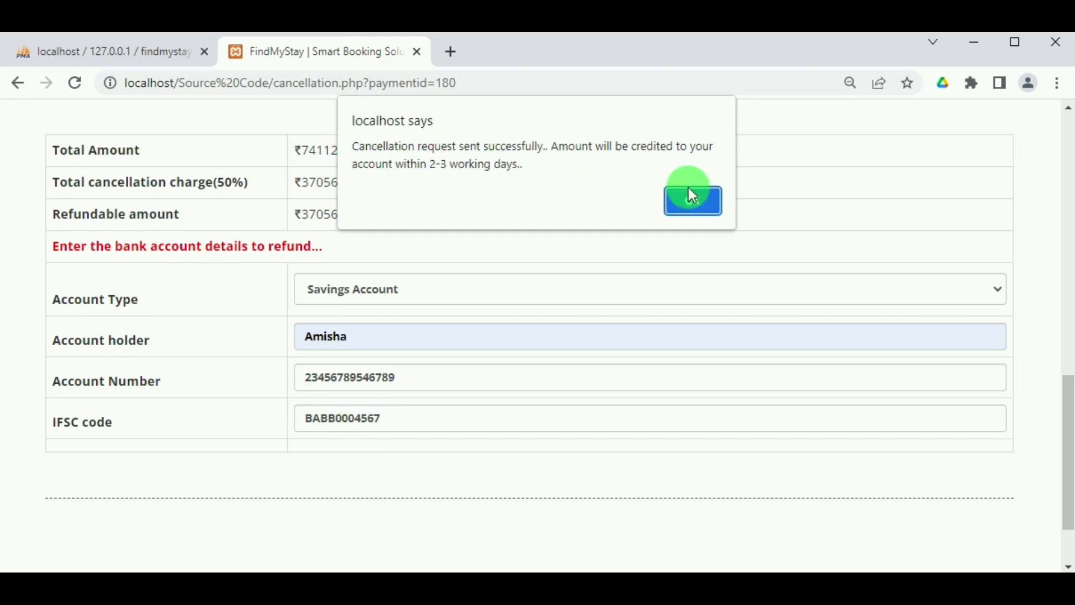
left_click(690, 207)
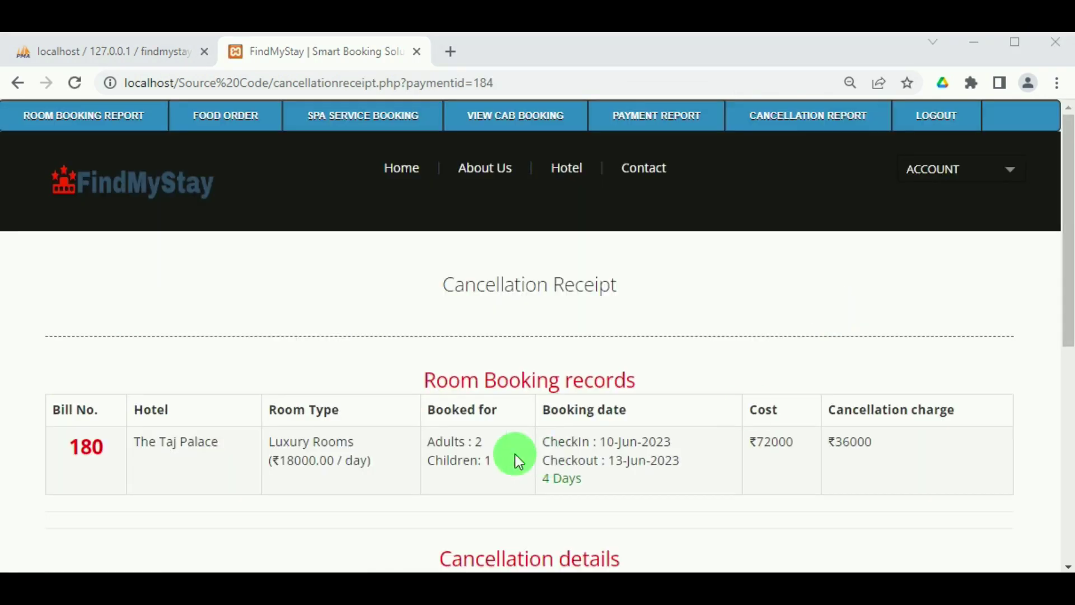
Open the Cancellation Report and look through the receipt for cancellation bill 184.
scroll(515, 455, "down", 5)
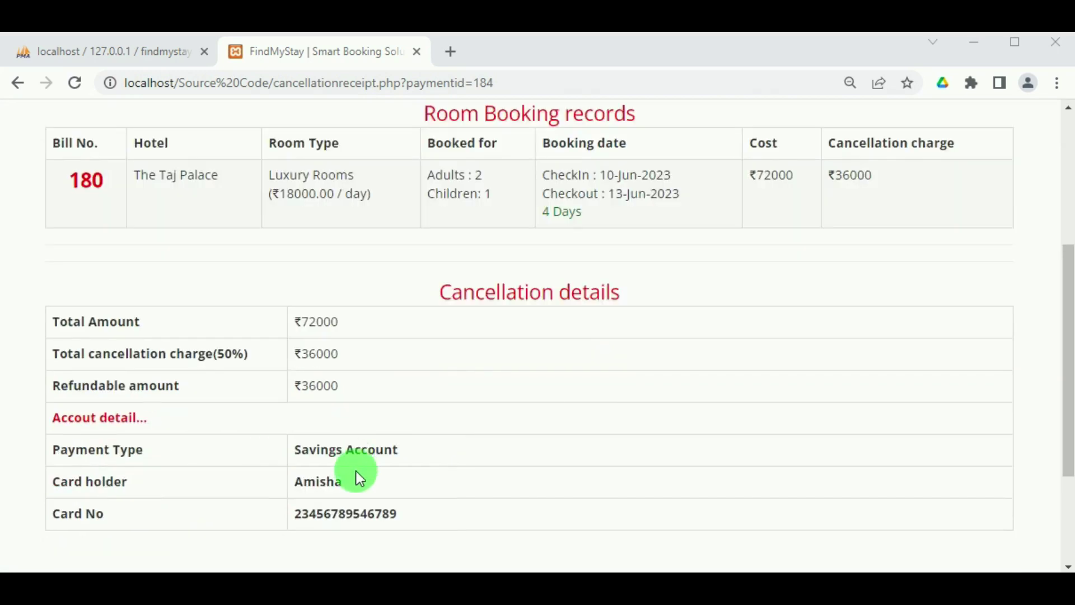
scroll(356, 472, "down", 2)
scroll(318, 475, "up", 6)
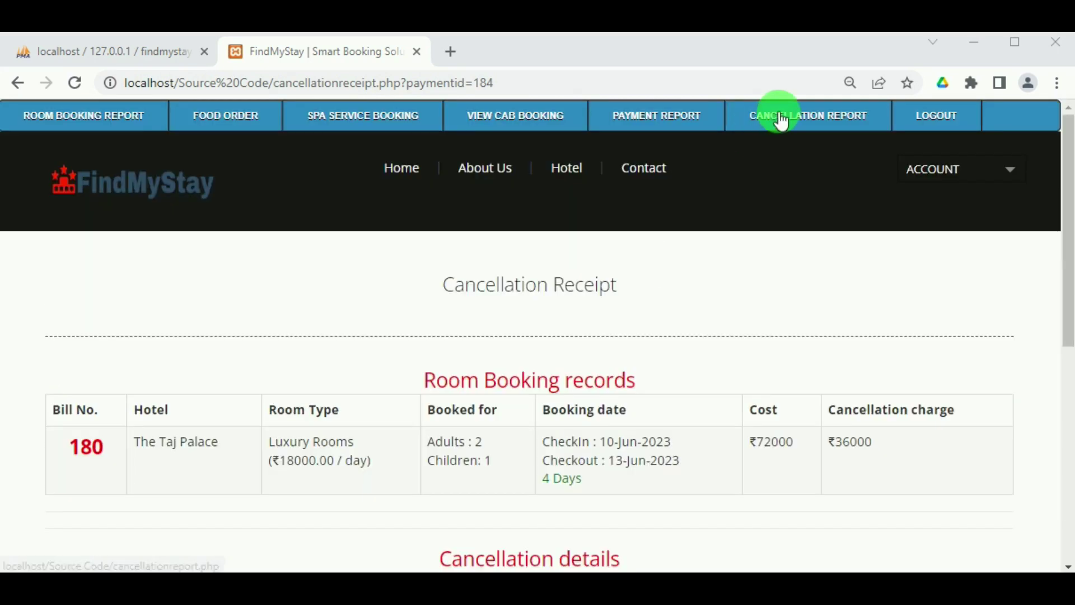
left_click(782, 121)
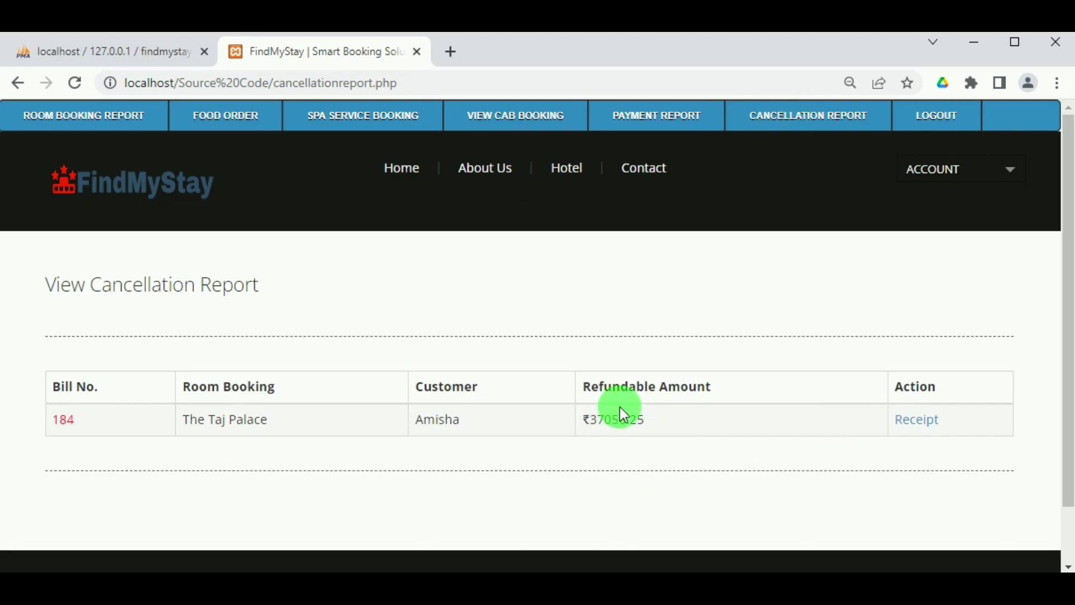
left_click(931, 420)
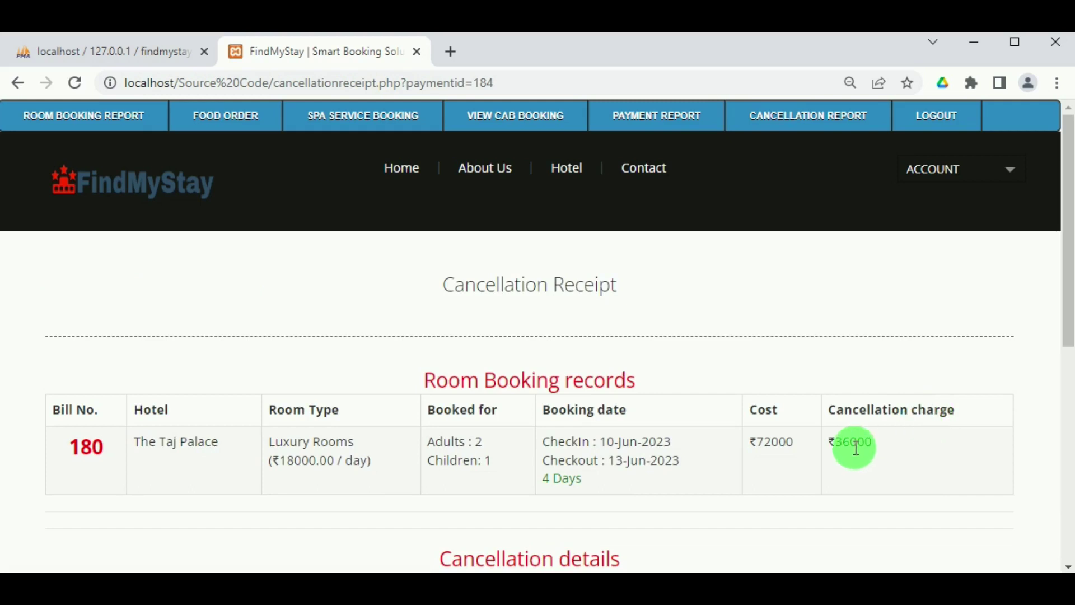
scroll(787, 462, "down", 5)
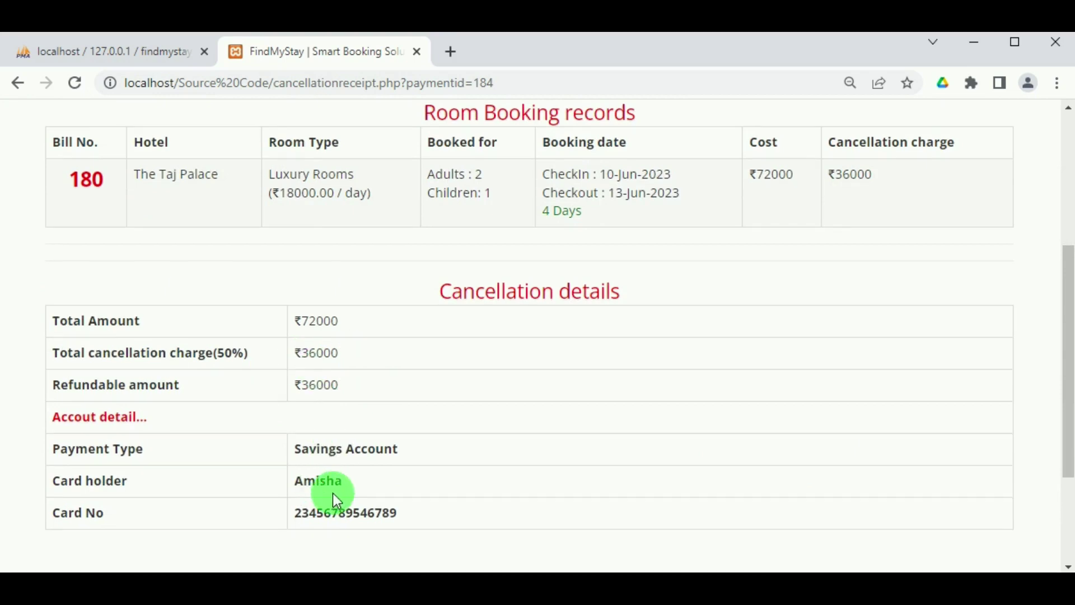
scroll(334, 492, "down", 2)
scroll(492, 424, "up", 6)
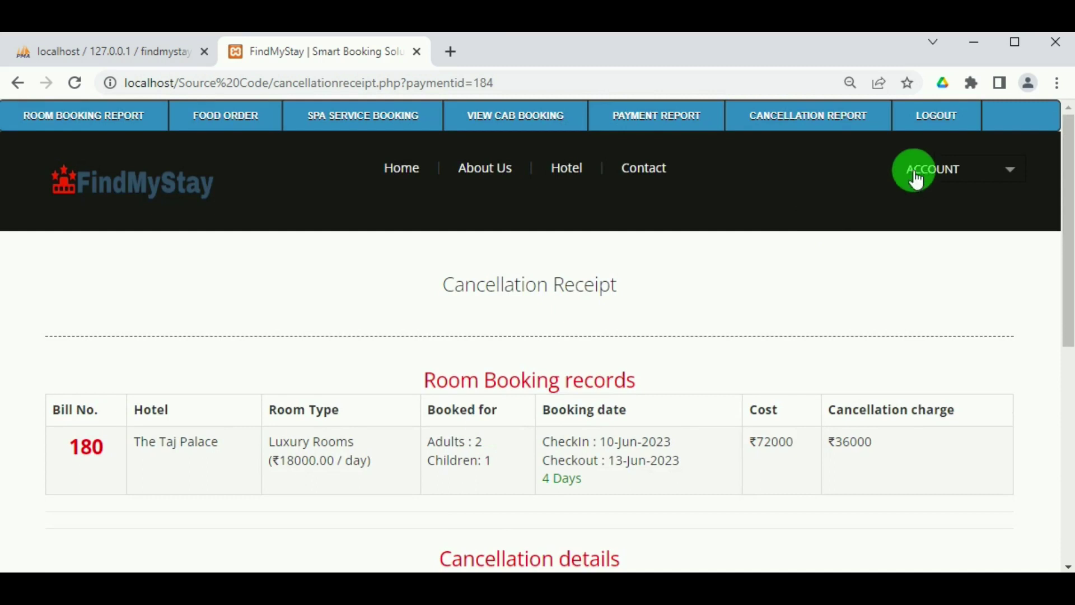
Log out of the admin account and look over the Find My Stay home page.
left_click(939, 121)
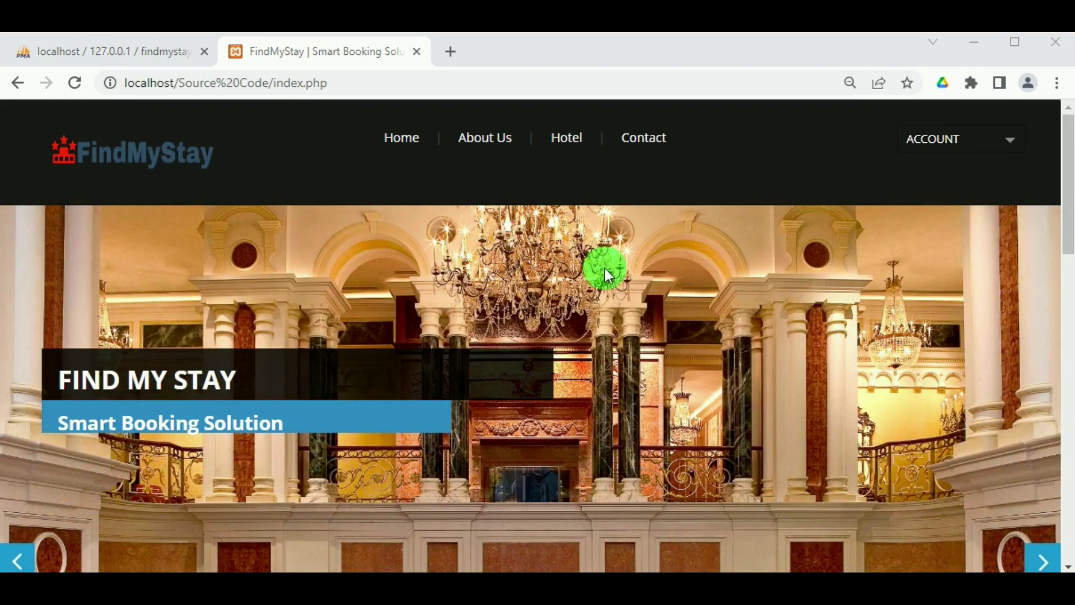
scroll(659, 371, "down", 3)
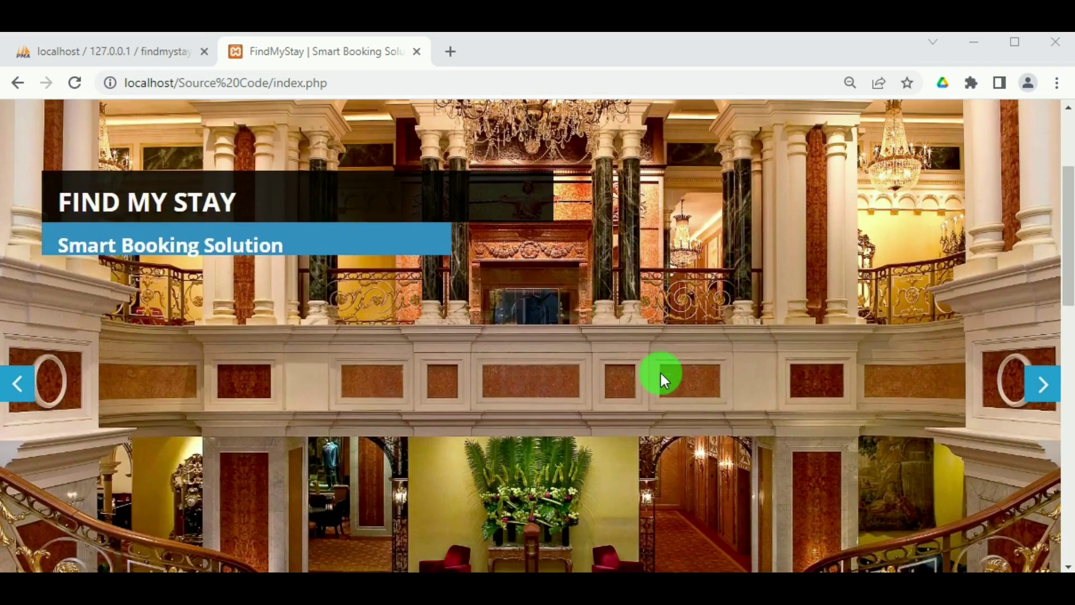
scroll(660, 371, "up", 3)
scroll(664, 373, "down", 5)
scroll(665, 374, "up", 5)
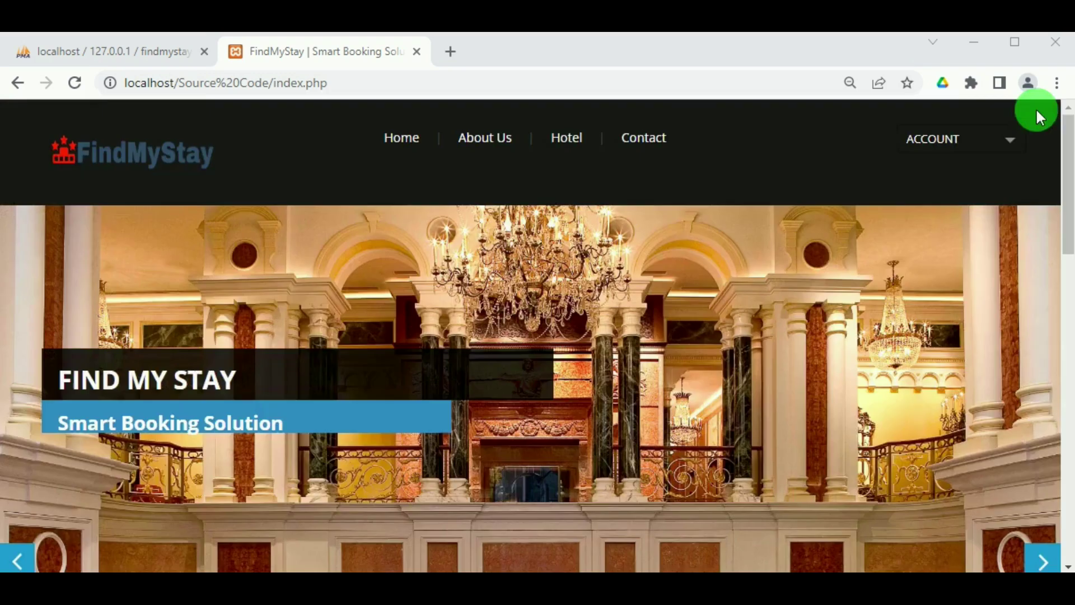